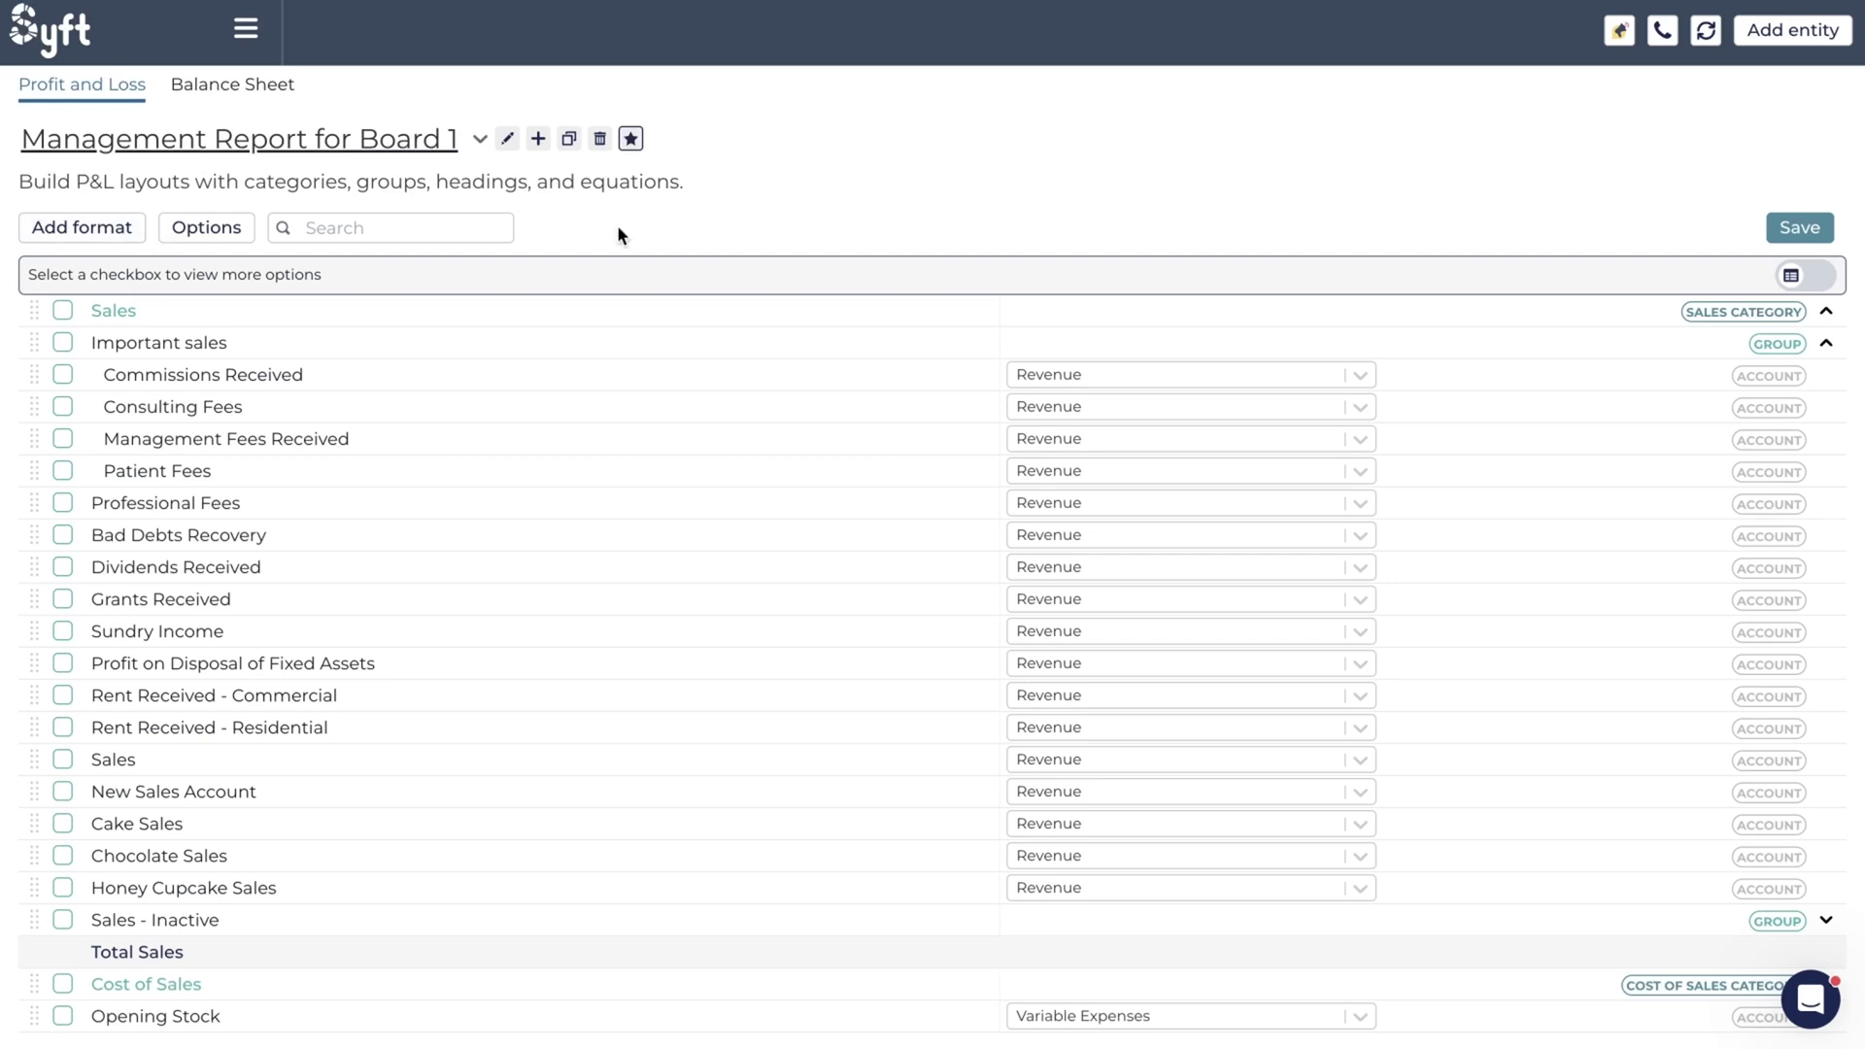
- Add a category named Rental Income with the category type Sales to the profit and loss layout
{"action": "mouse_move", "coordinate": [8, 569]}
{"action": "left_click", "coordinate": [76, 694]}
{"action": "left_click", "coordinate": [118, 239]}
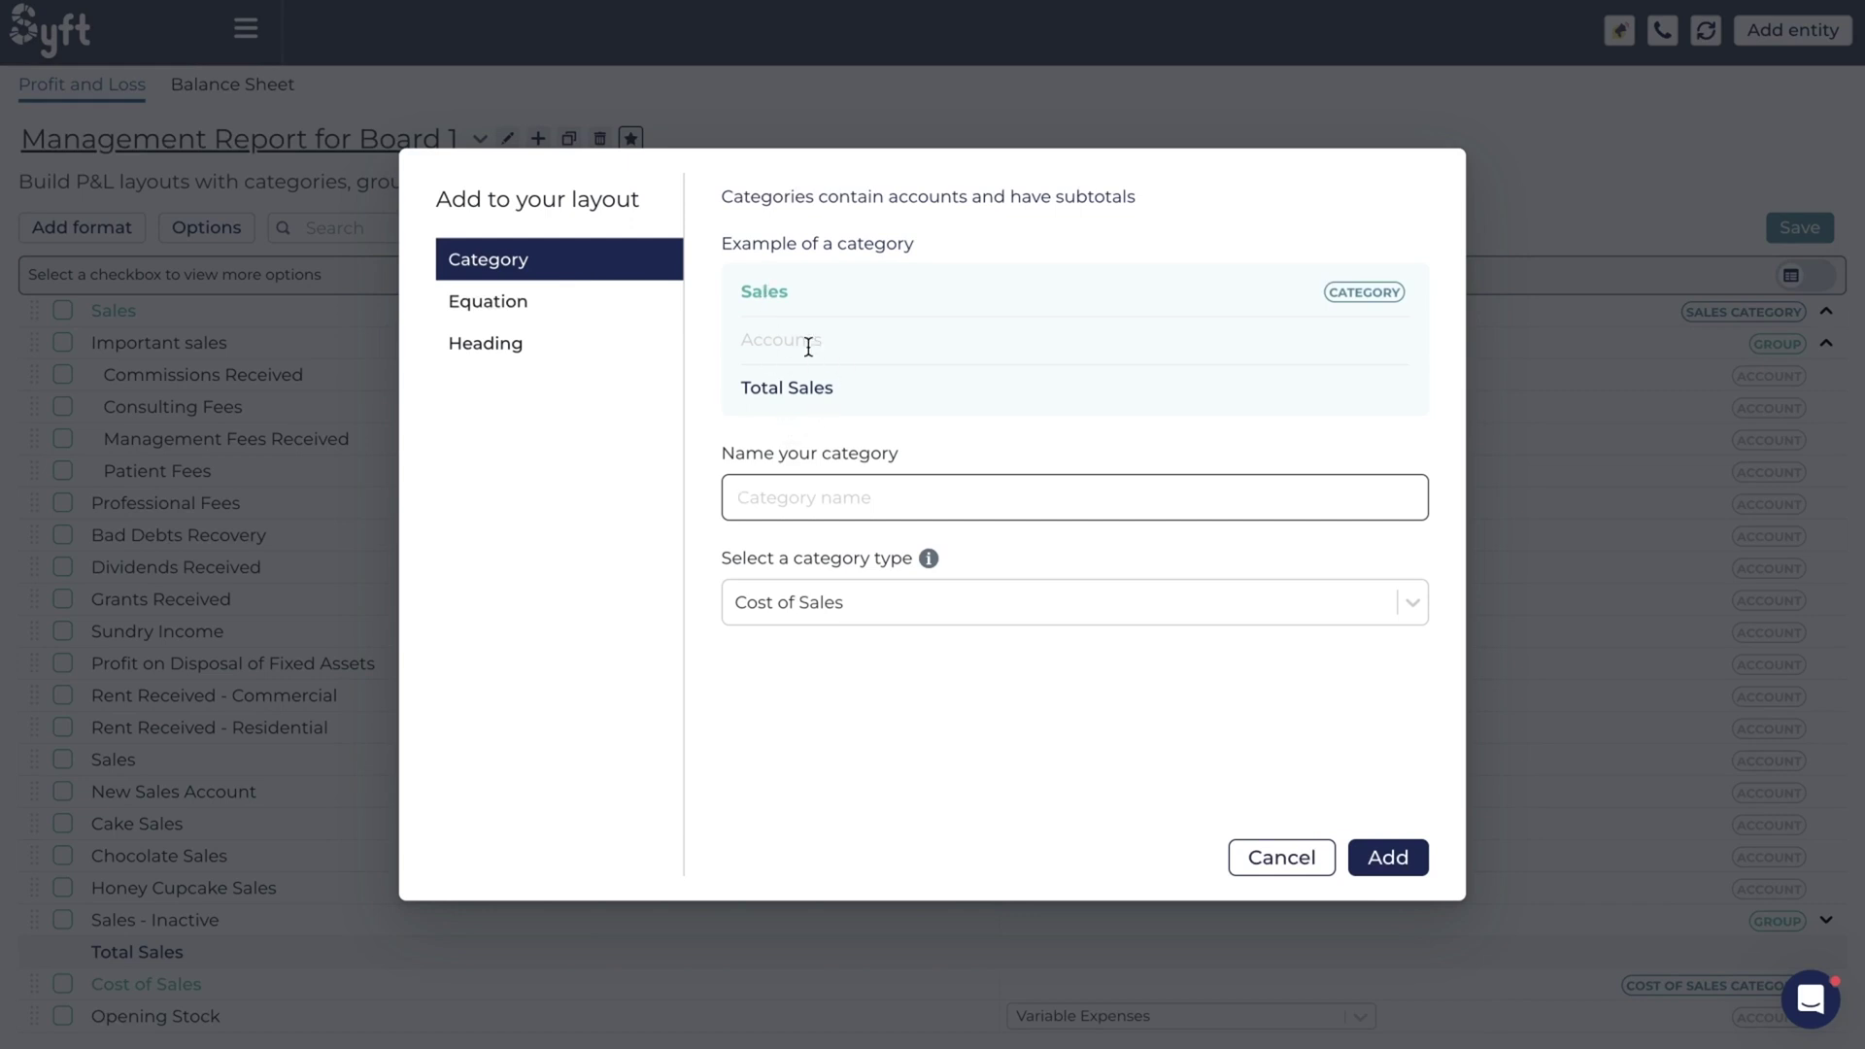
{"action": "left_click", "coordinate": [837, 392]}
{"action": "left_click_drag", "start_coordinate": [838, 391], "coordinate": [729, 385]}
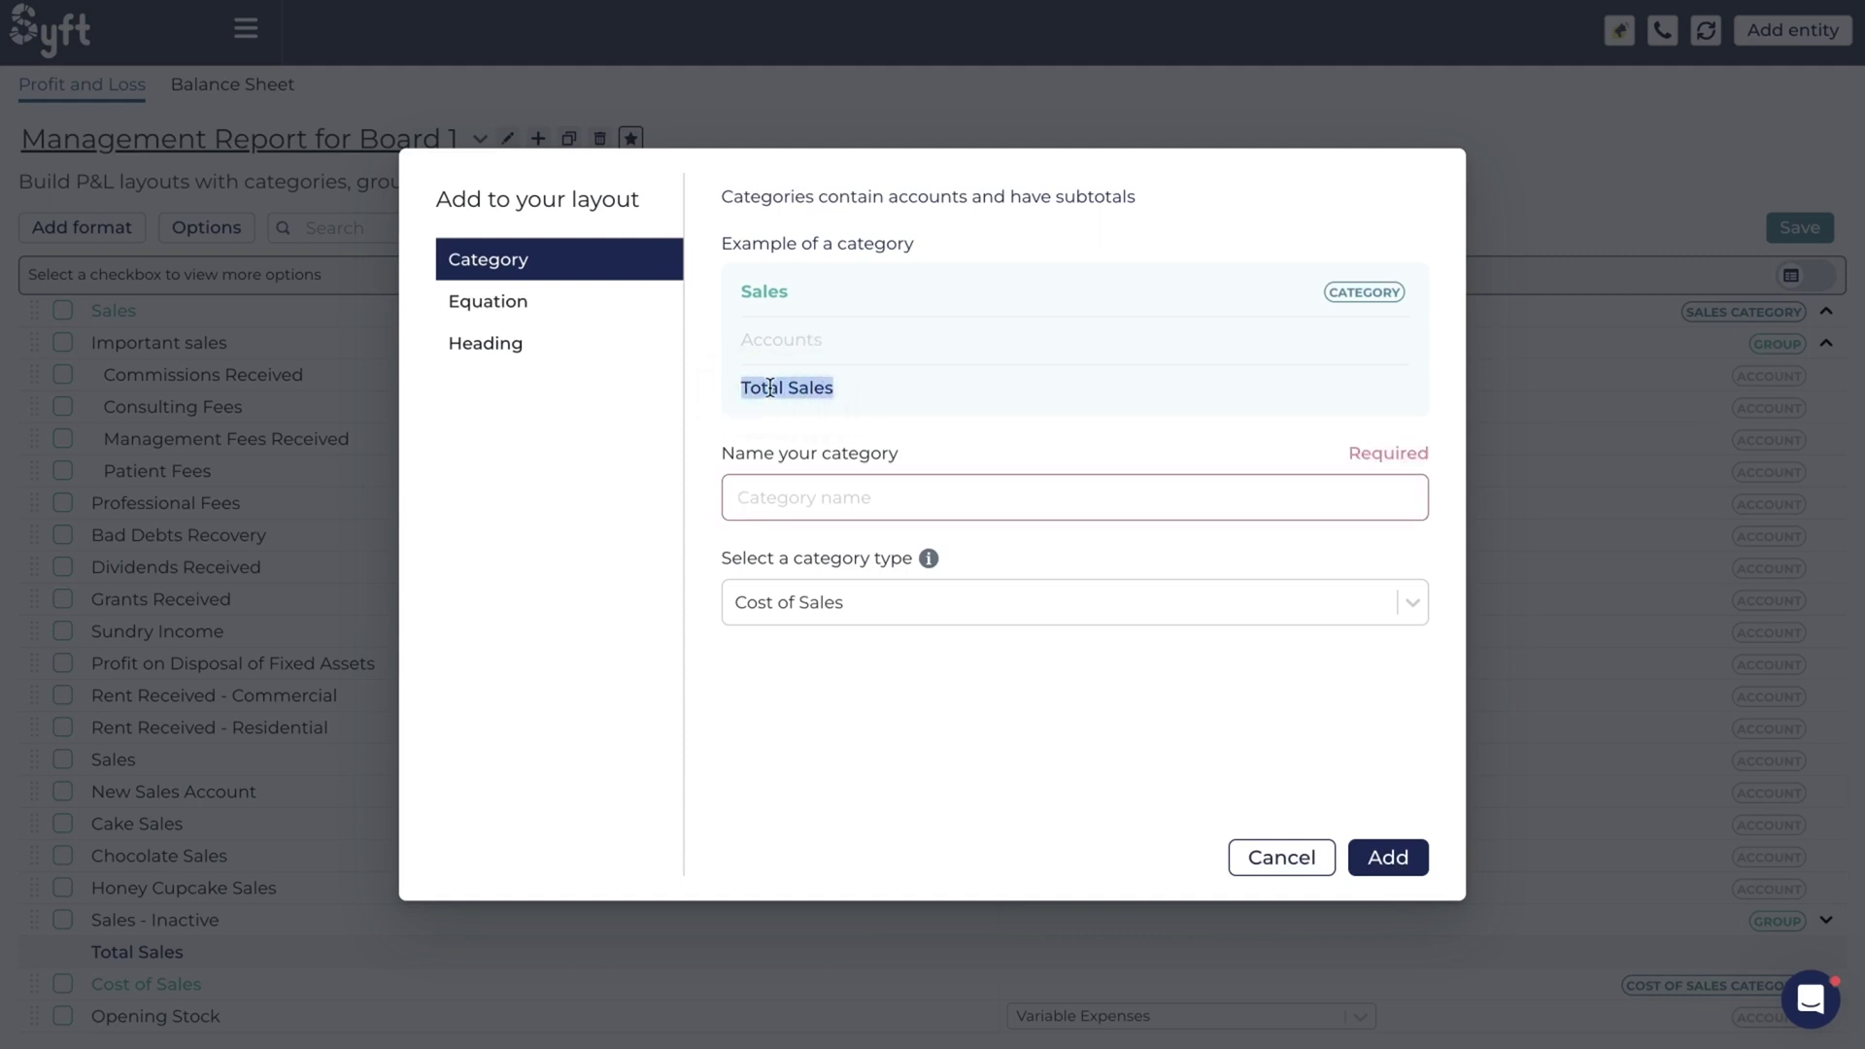
{"action": "left_click", "coordinate": [738, 497]}
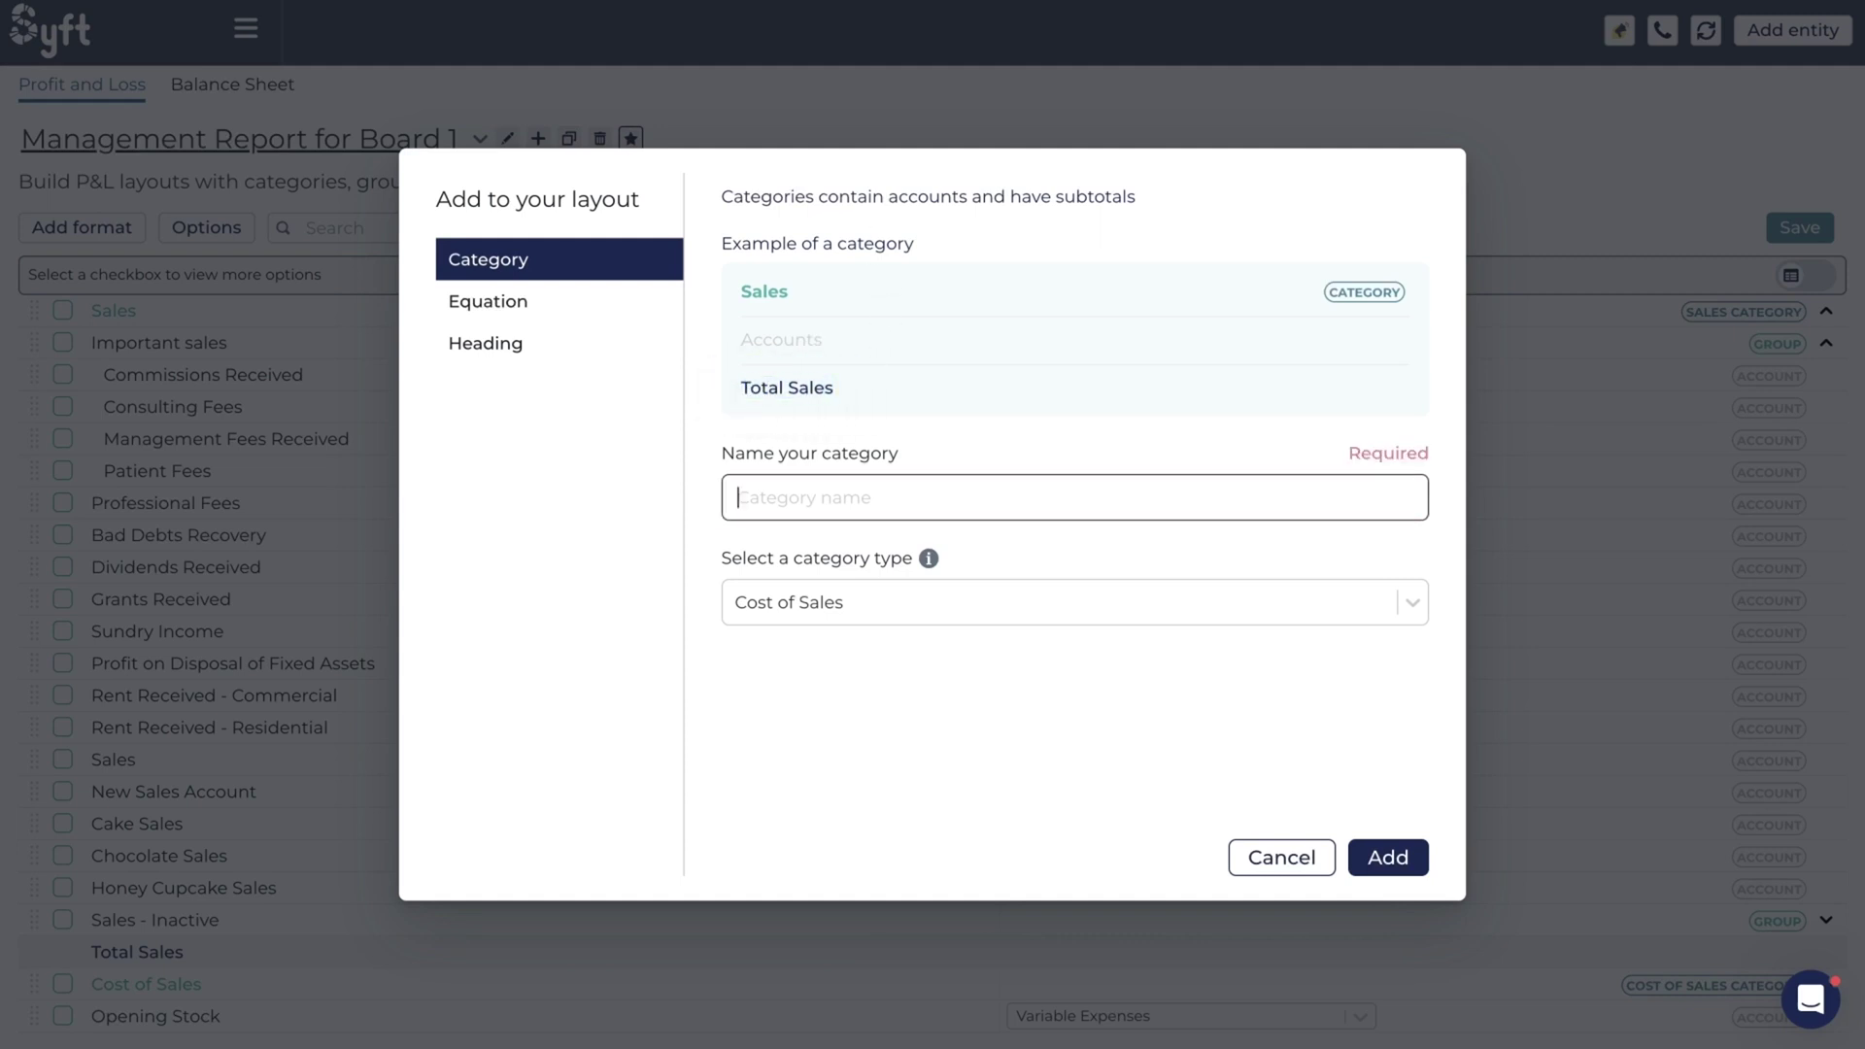
{"action": "type", "text": "Rental"}
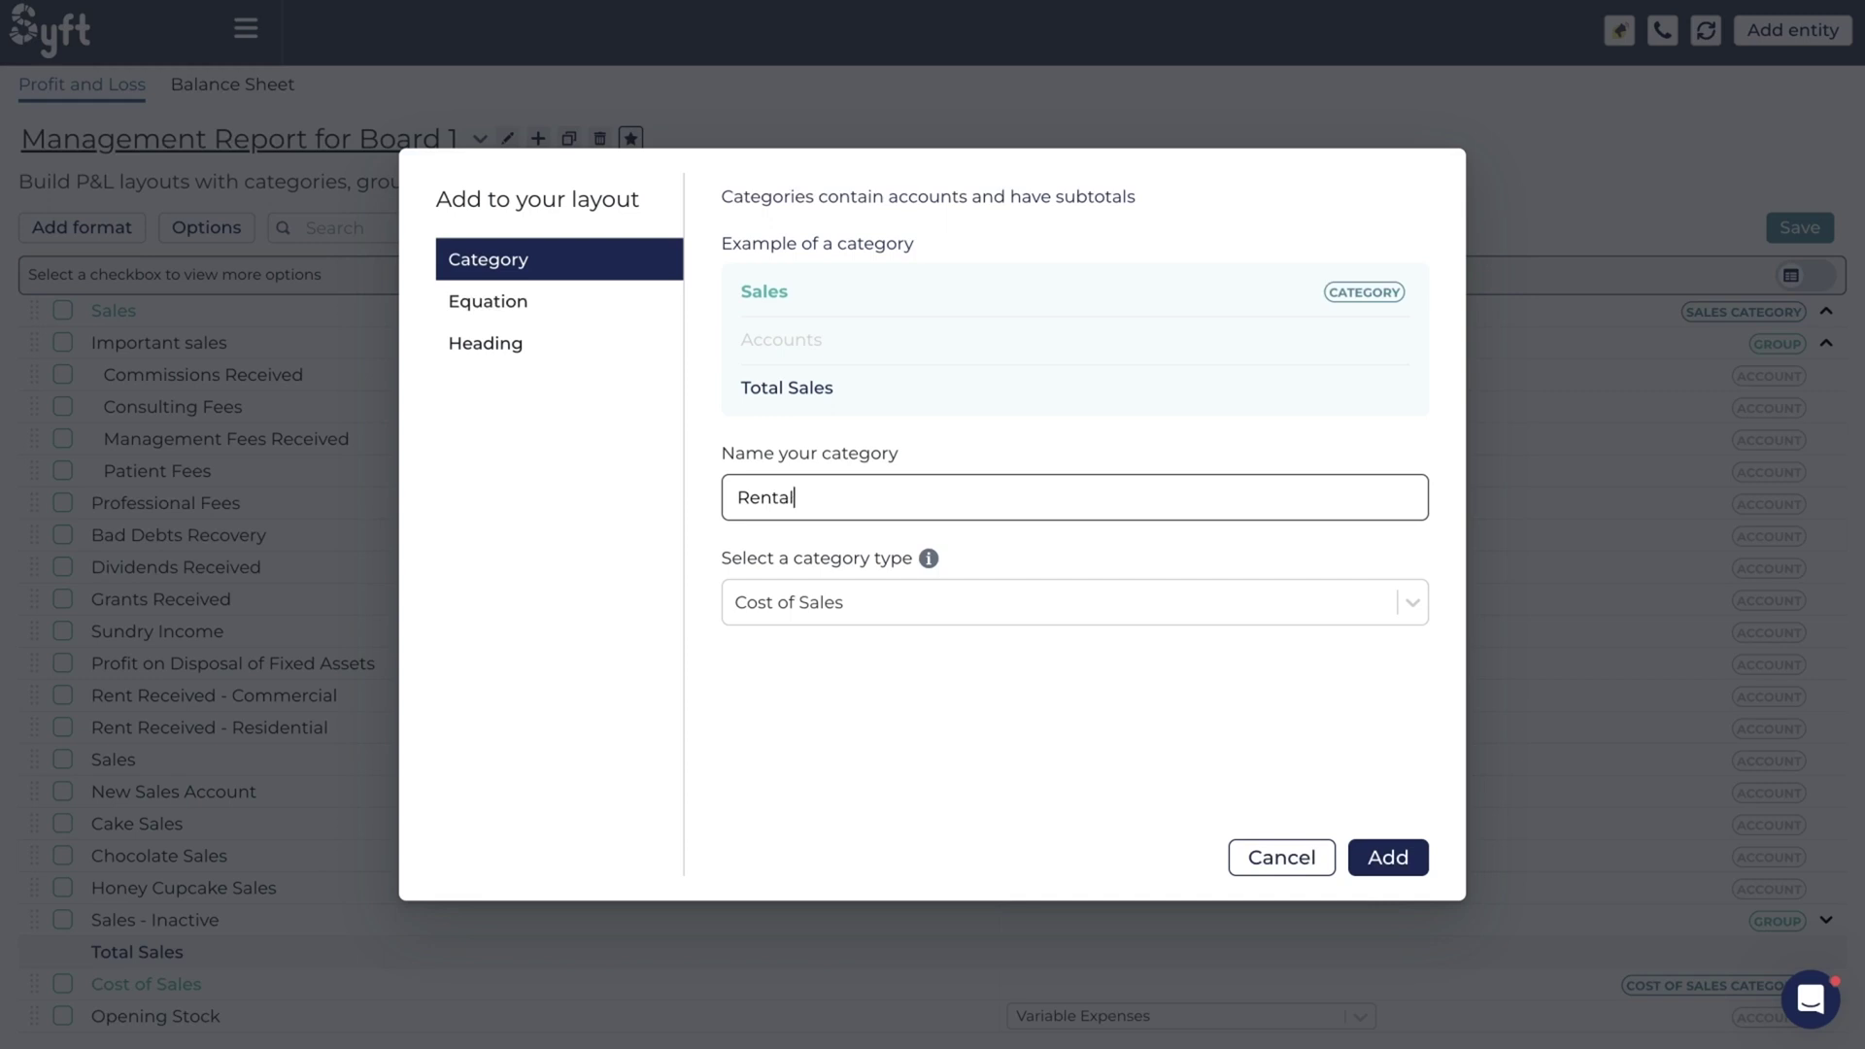
{"action": "type", "text": " Income"}
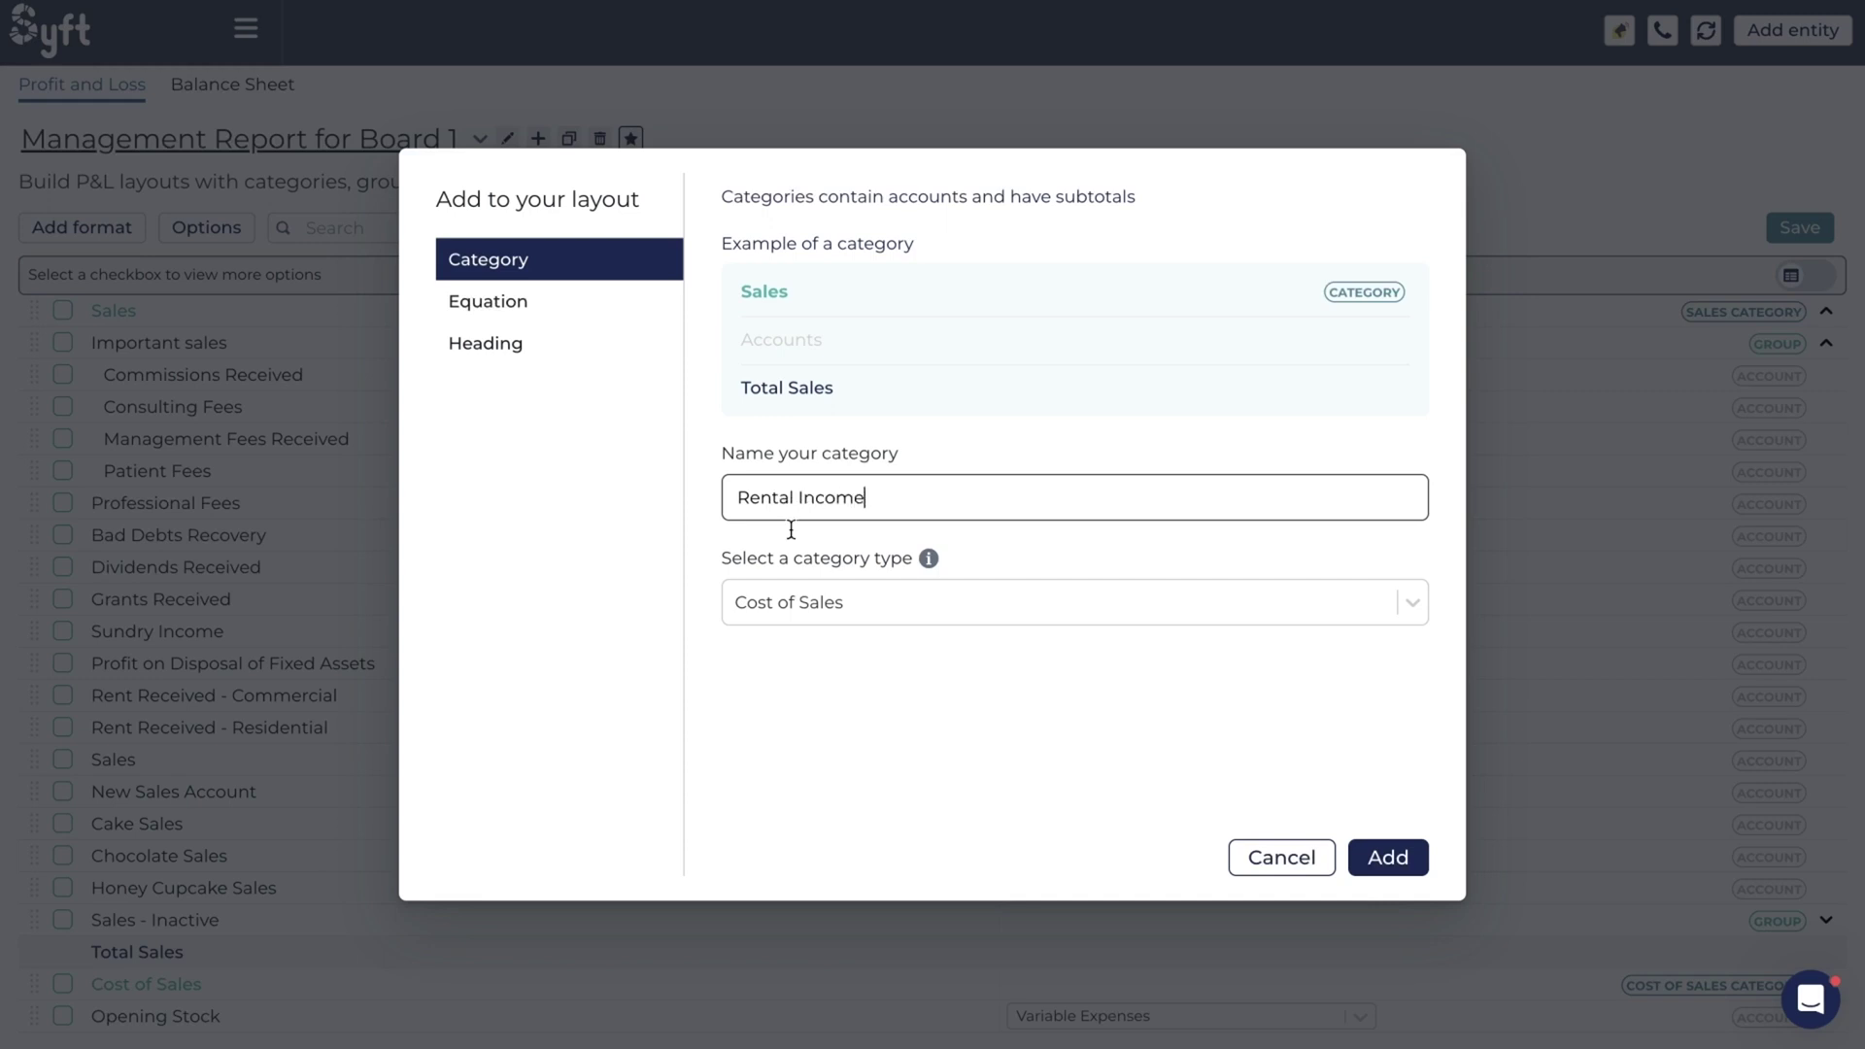
{"action": "left_click", "coordinate": [811, 610]}
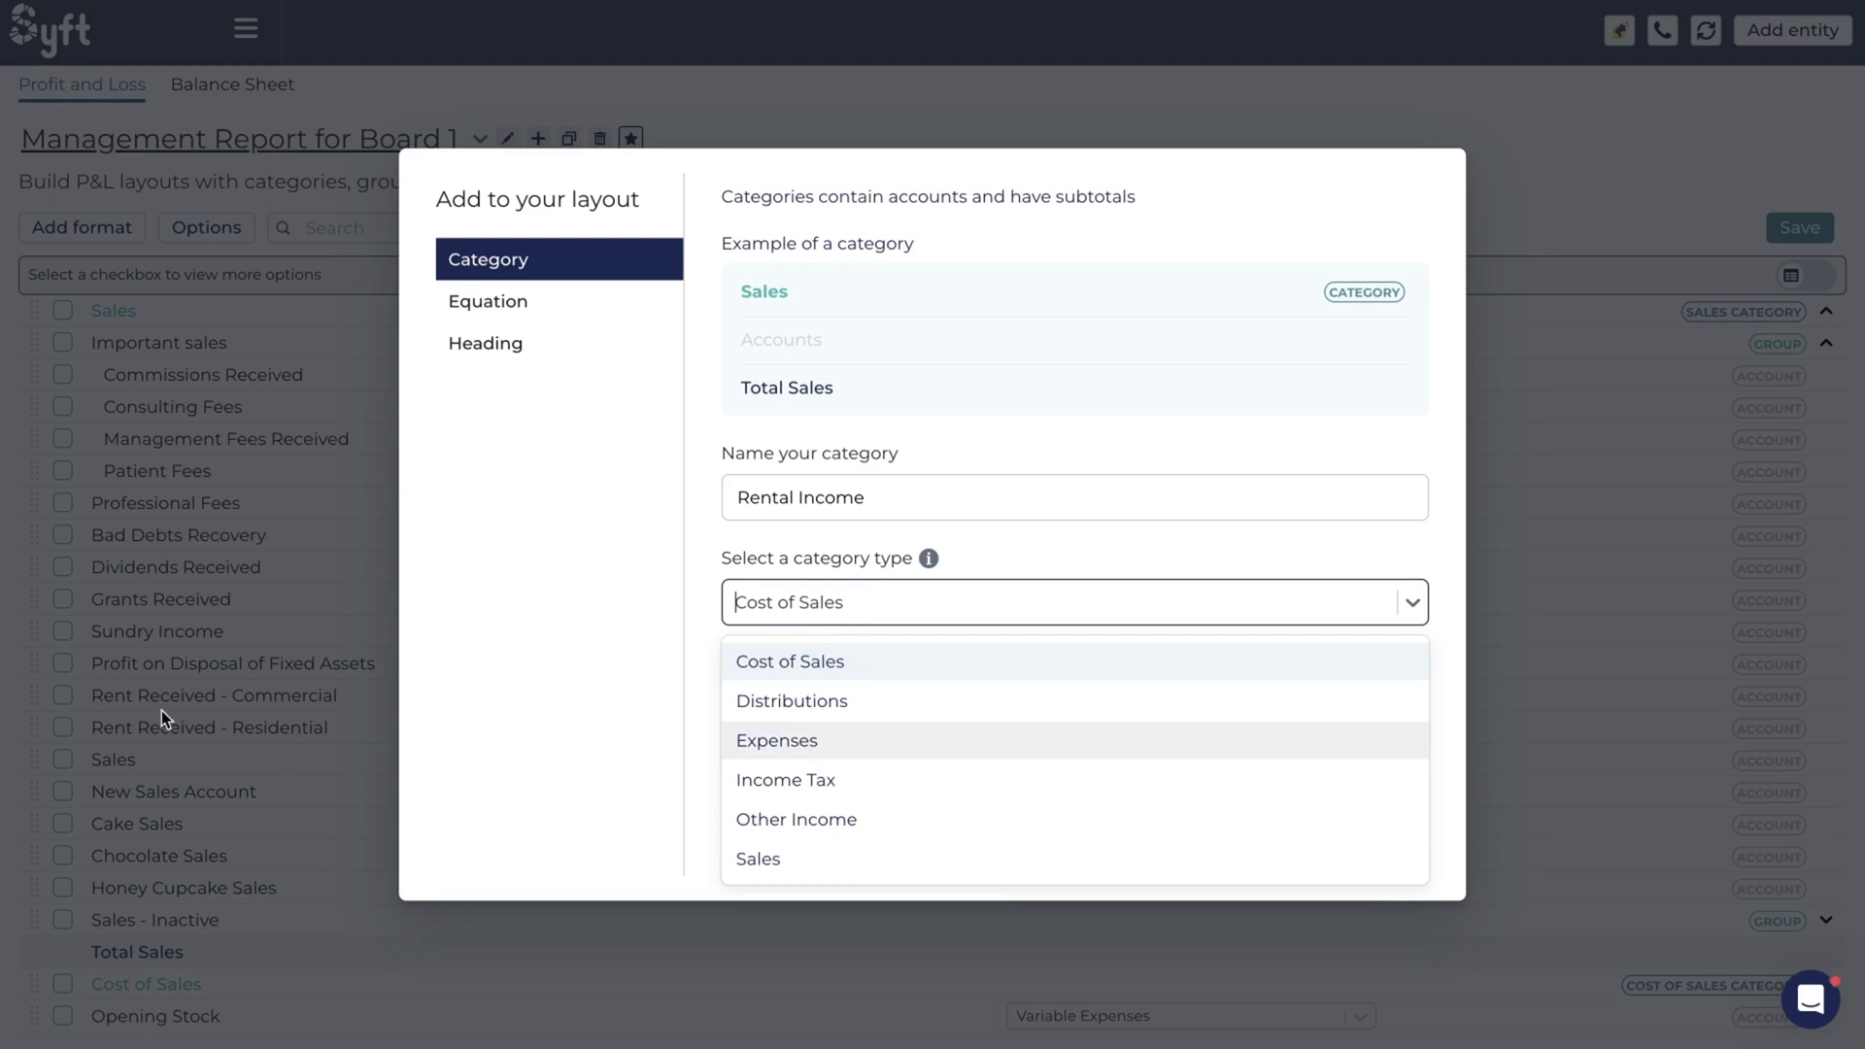
{"action": "left_click", "coordinate": [777, 858]}
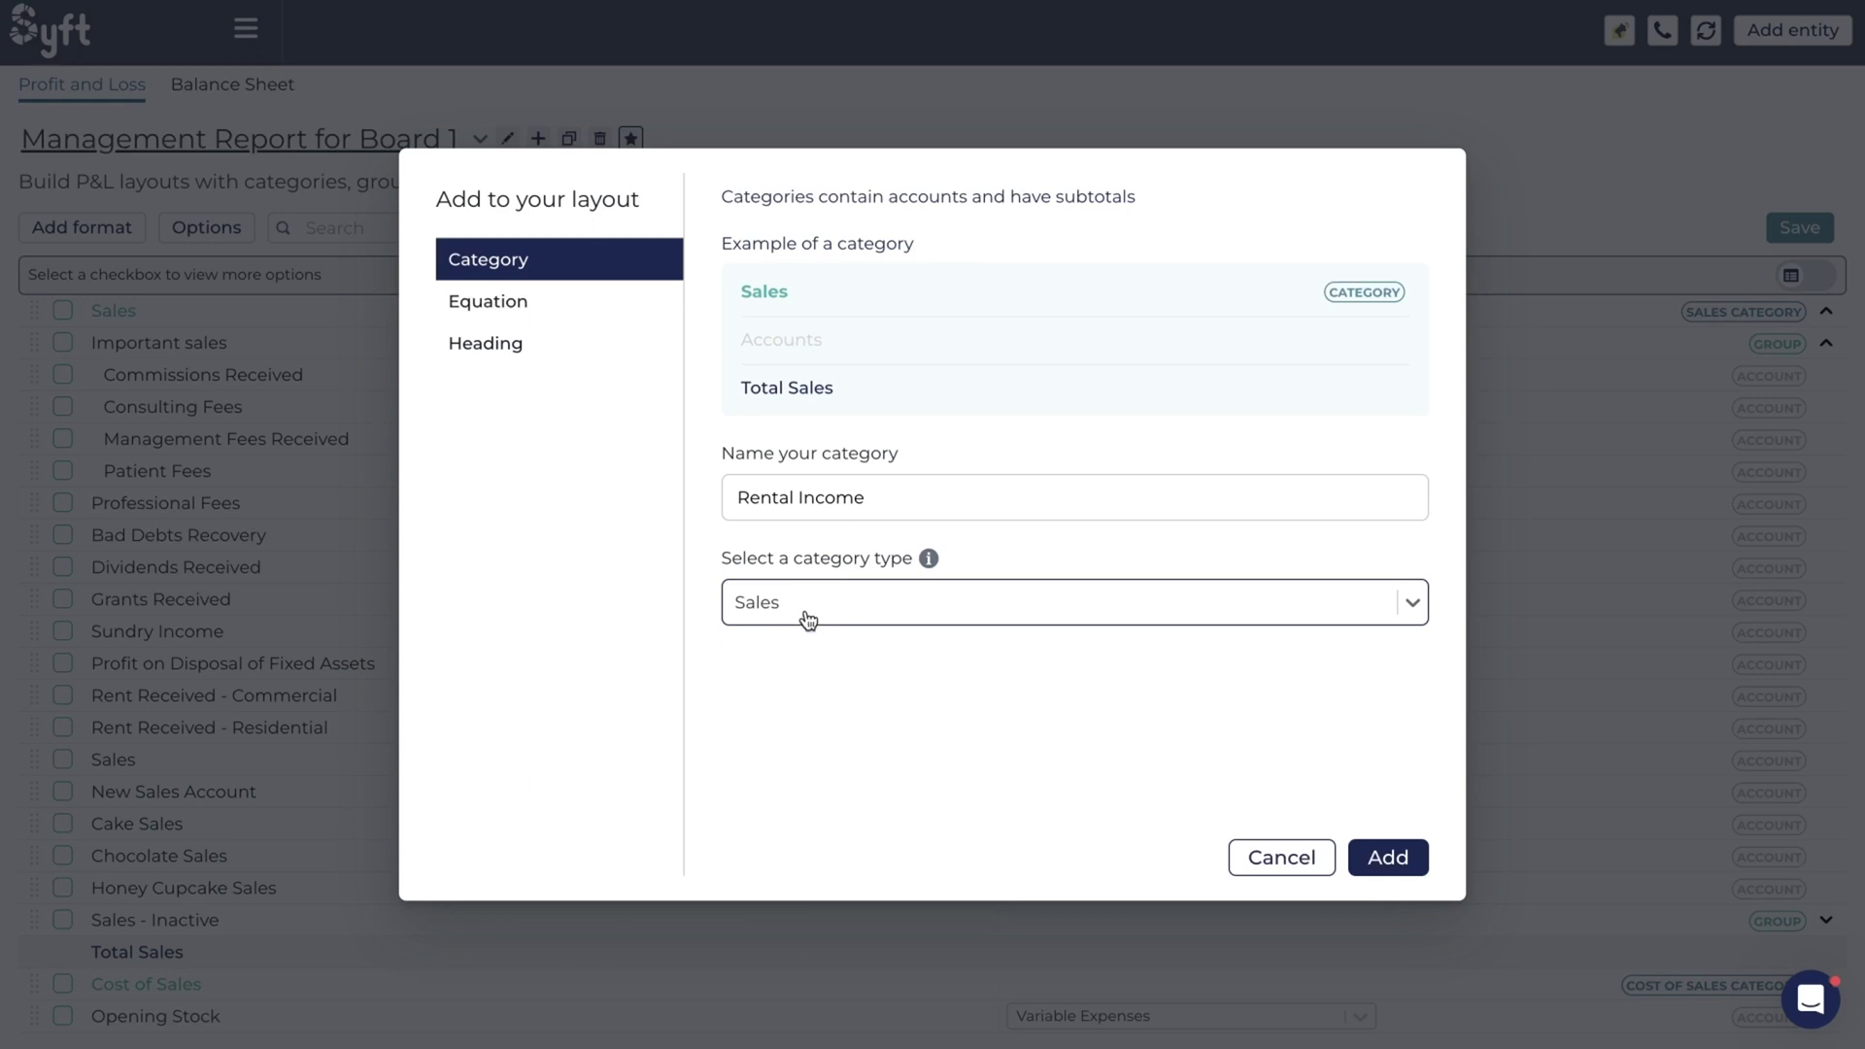
{"action": "left_click", "coordinate": [1389, 857]}
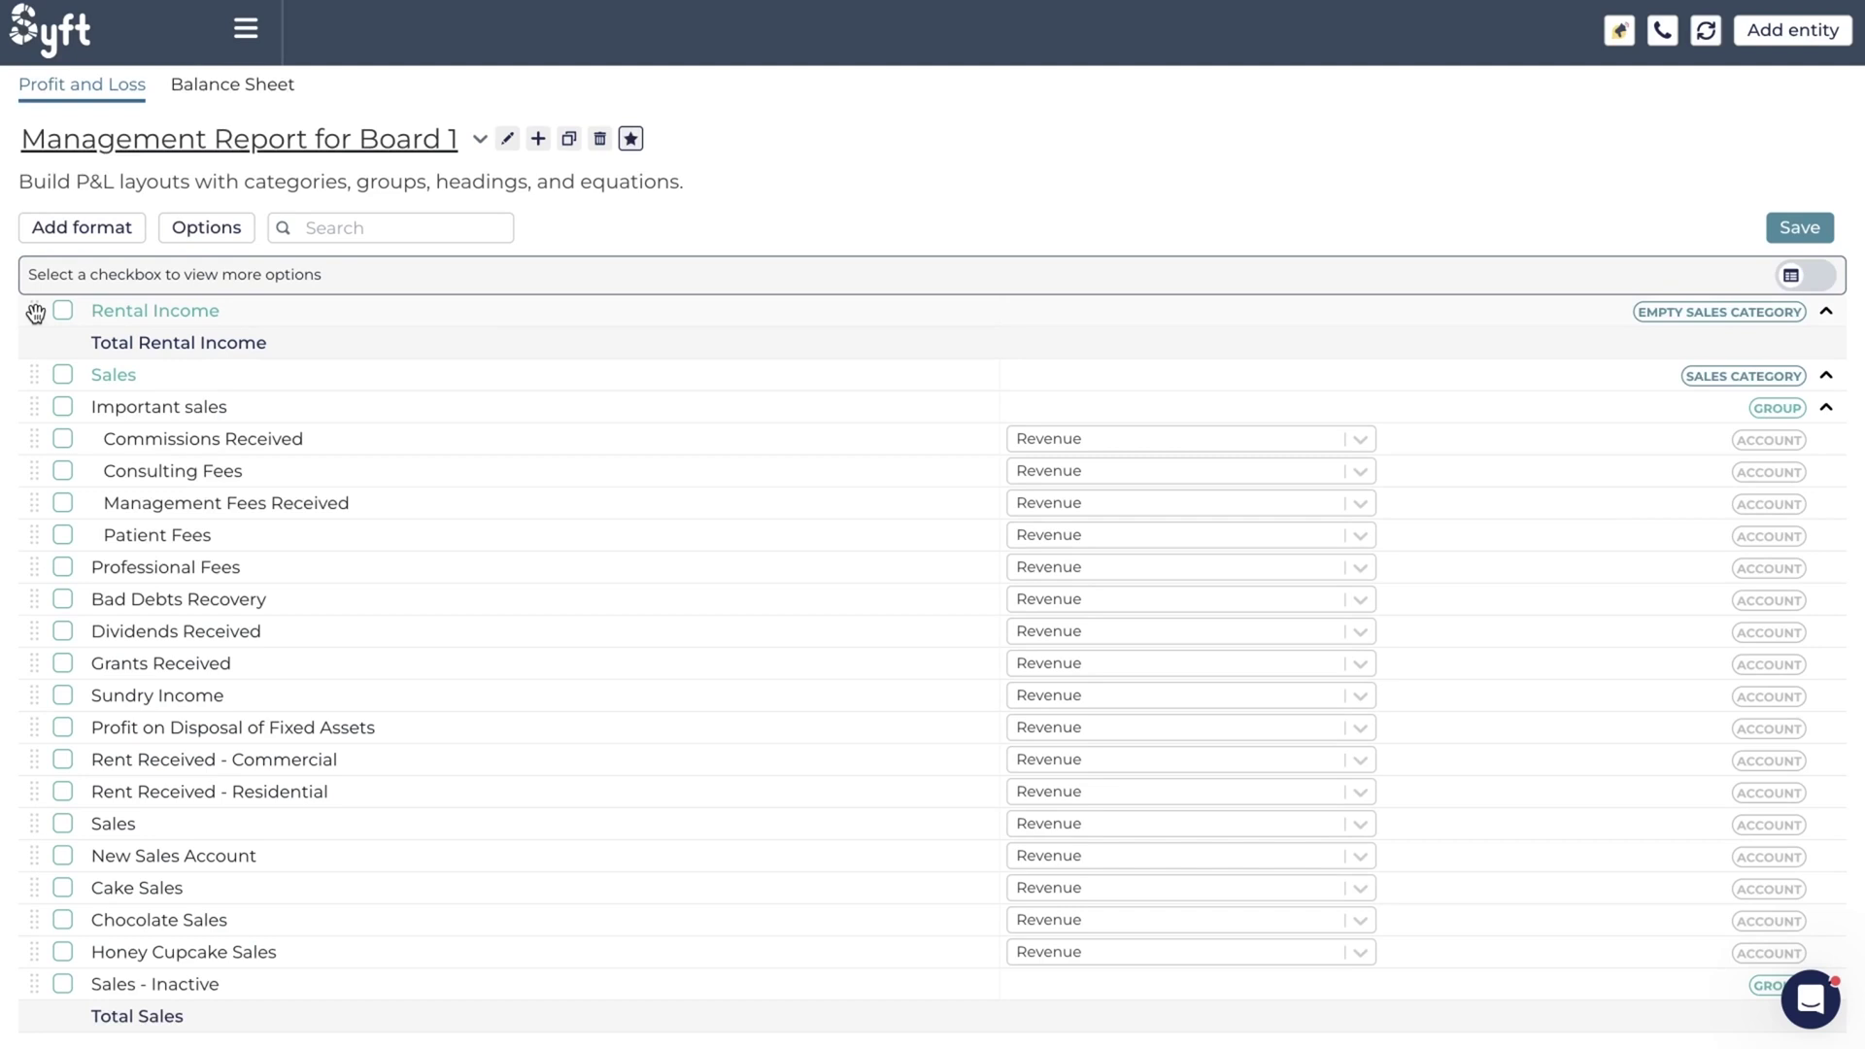
- Move the Rental Income category below Total Sales, directly above the Cost of Sales category
{"action": "mouse_move", "coordinate": [35, 313]}
{"action": "left_mouse_down"}
{"action": "mouse_move", "coordinate": [45, 449]}
{"action": "mouse_move", "coordinate": [35, 344]}
{"action": "left_mouse_up"}
{"action": "scroll", "coordinate": [136, 854], "scroll_direction": "down", "scroll_amount": 1}
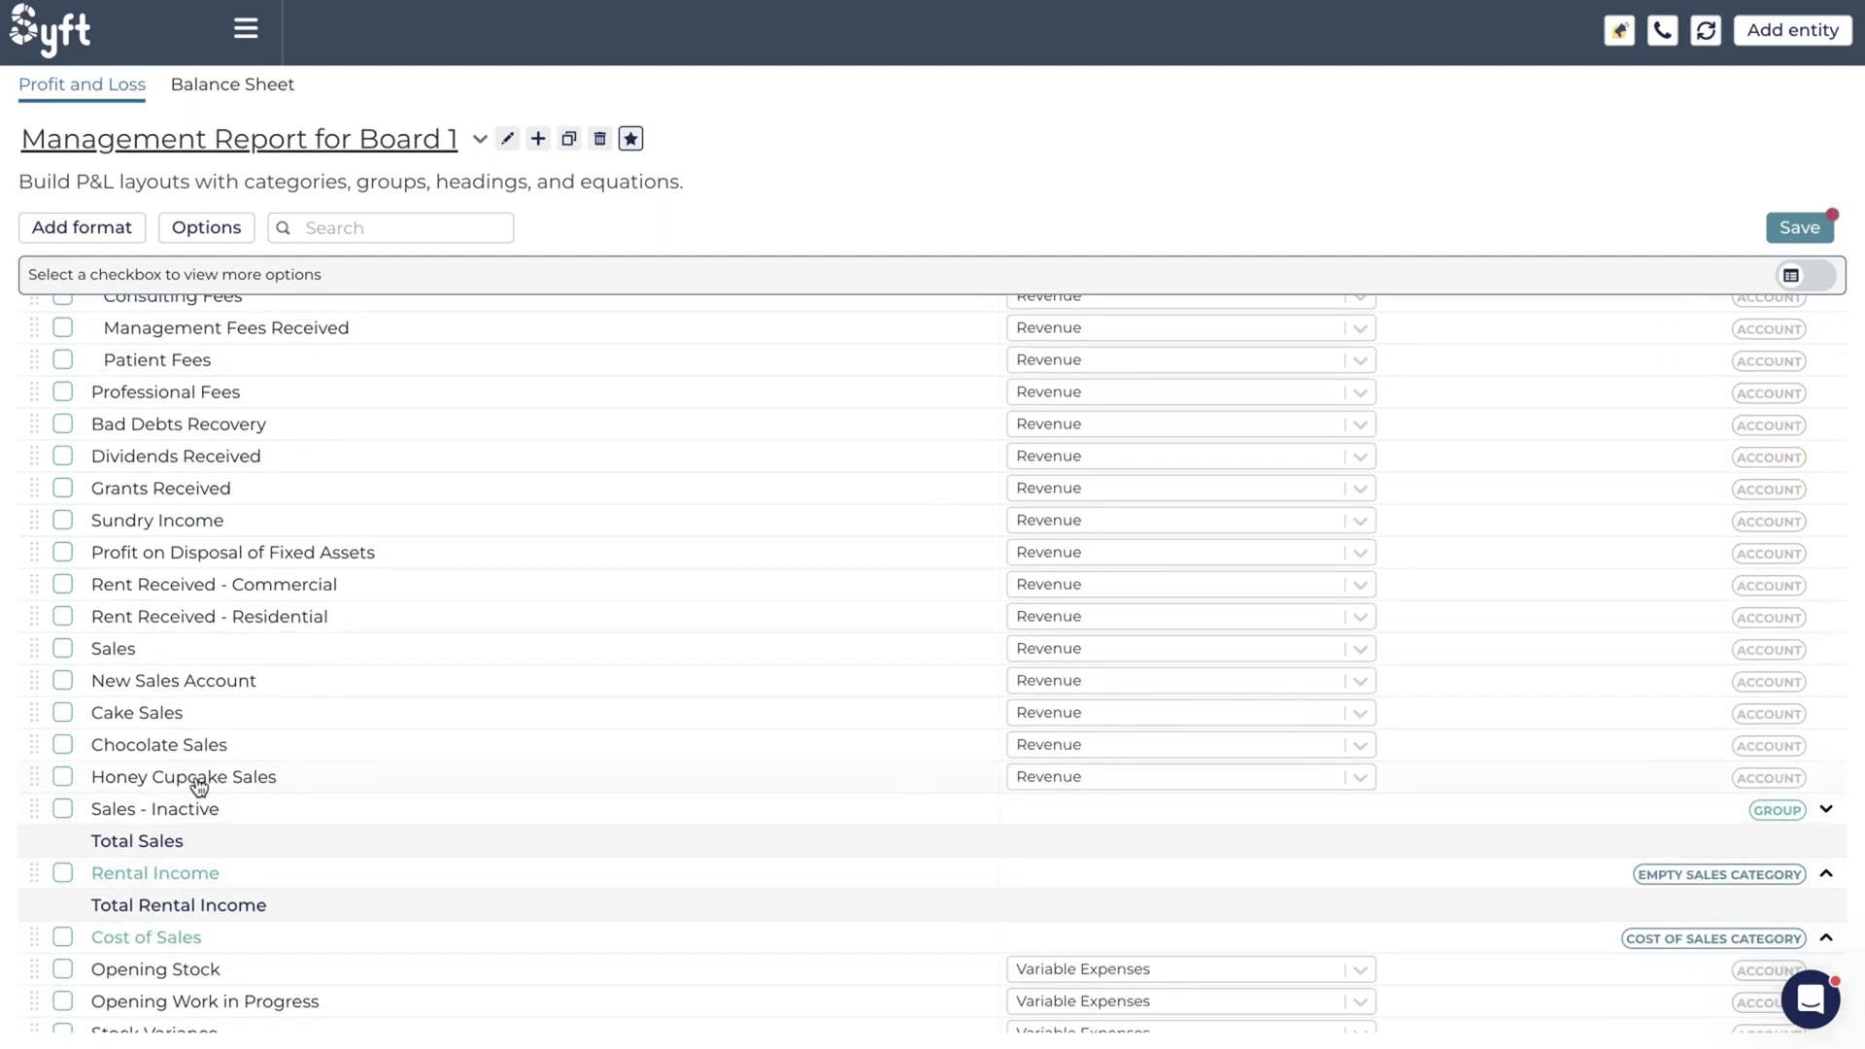
{"action": "scroll", "coordinate": [199, 787], "scroll_direction": "up", "scroll_amount": 1}
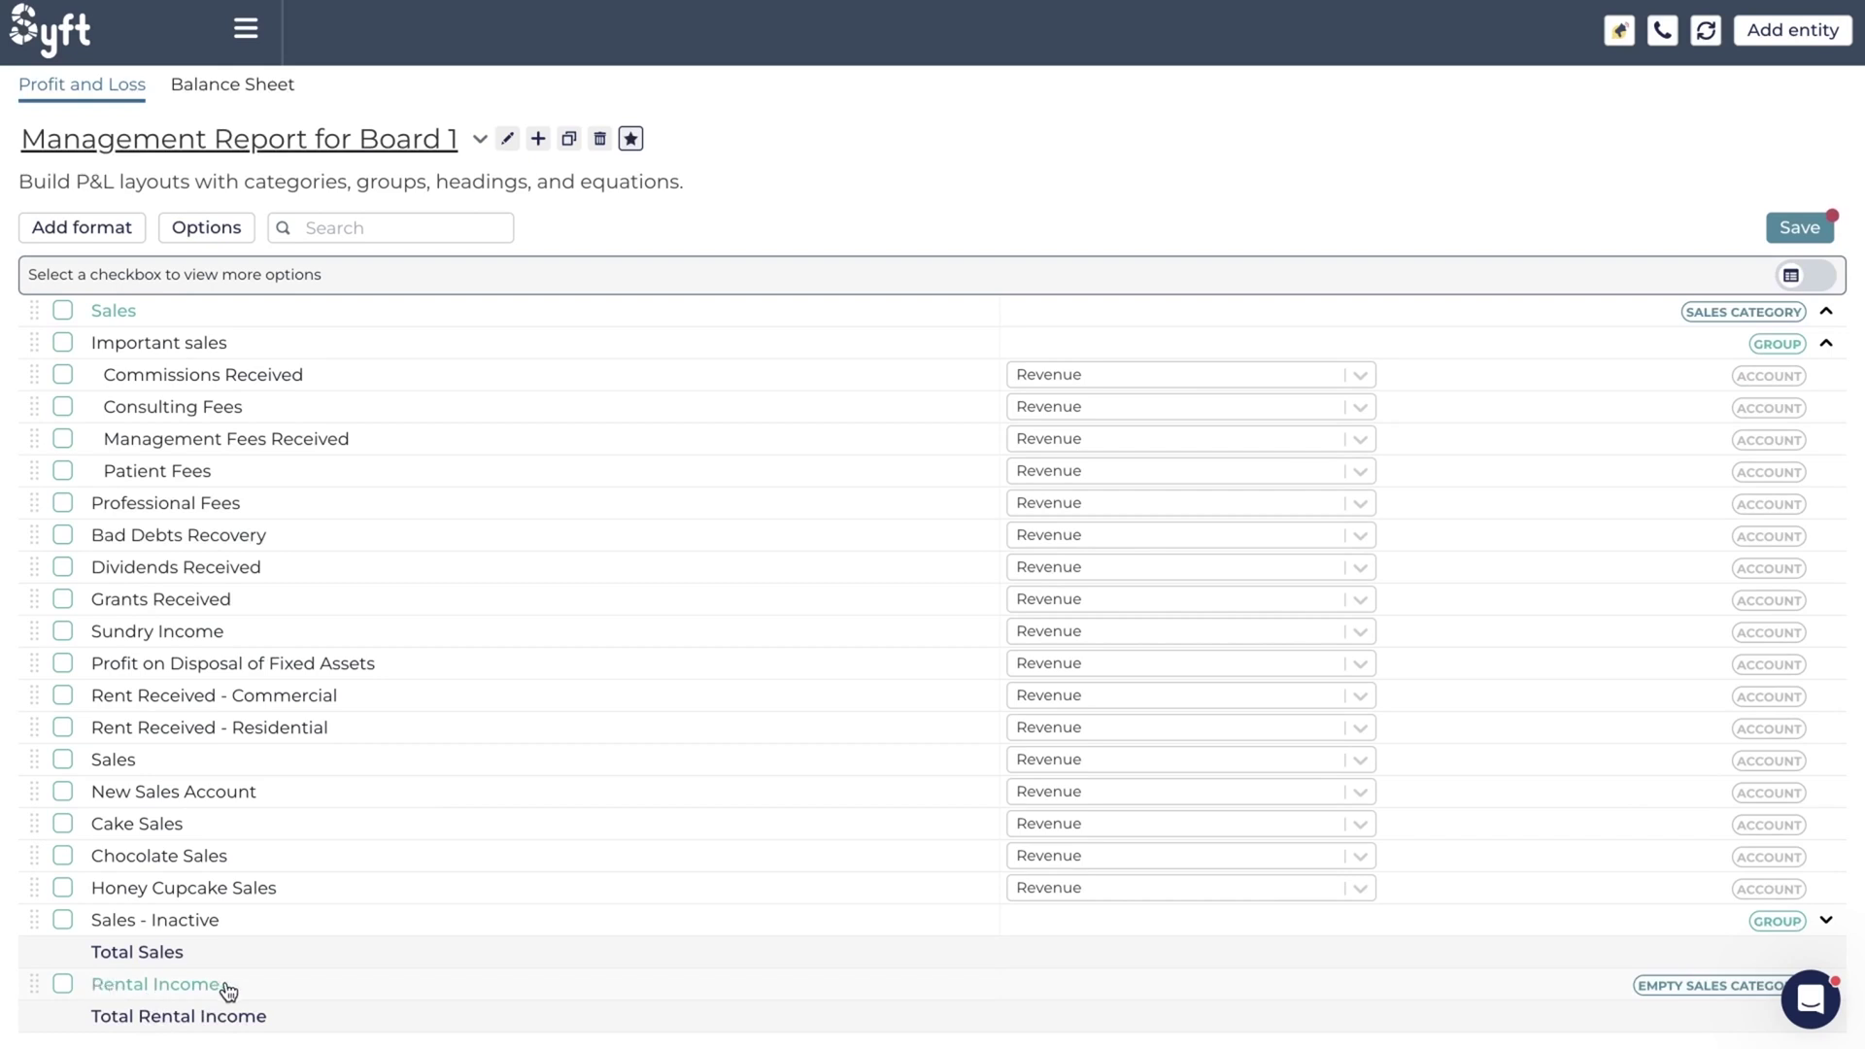
{"action": "scroll", "coordinate": [143, 1020], "scroll_direction": "down", "scroll_amount": 1}
{"action": "scroll", "coordinate": [143, 1023], "scroll_direction": "down", "scroll_amount": 4}
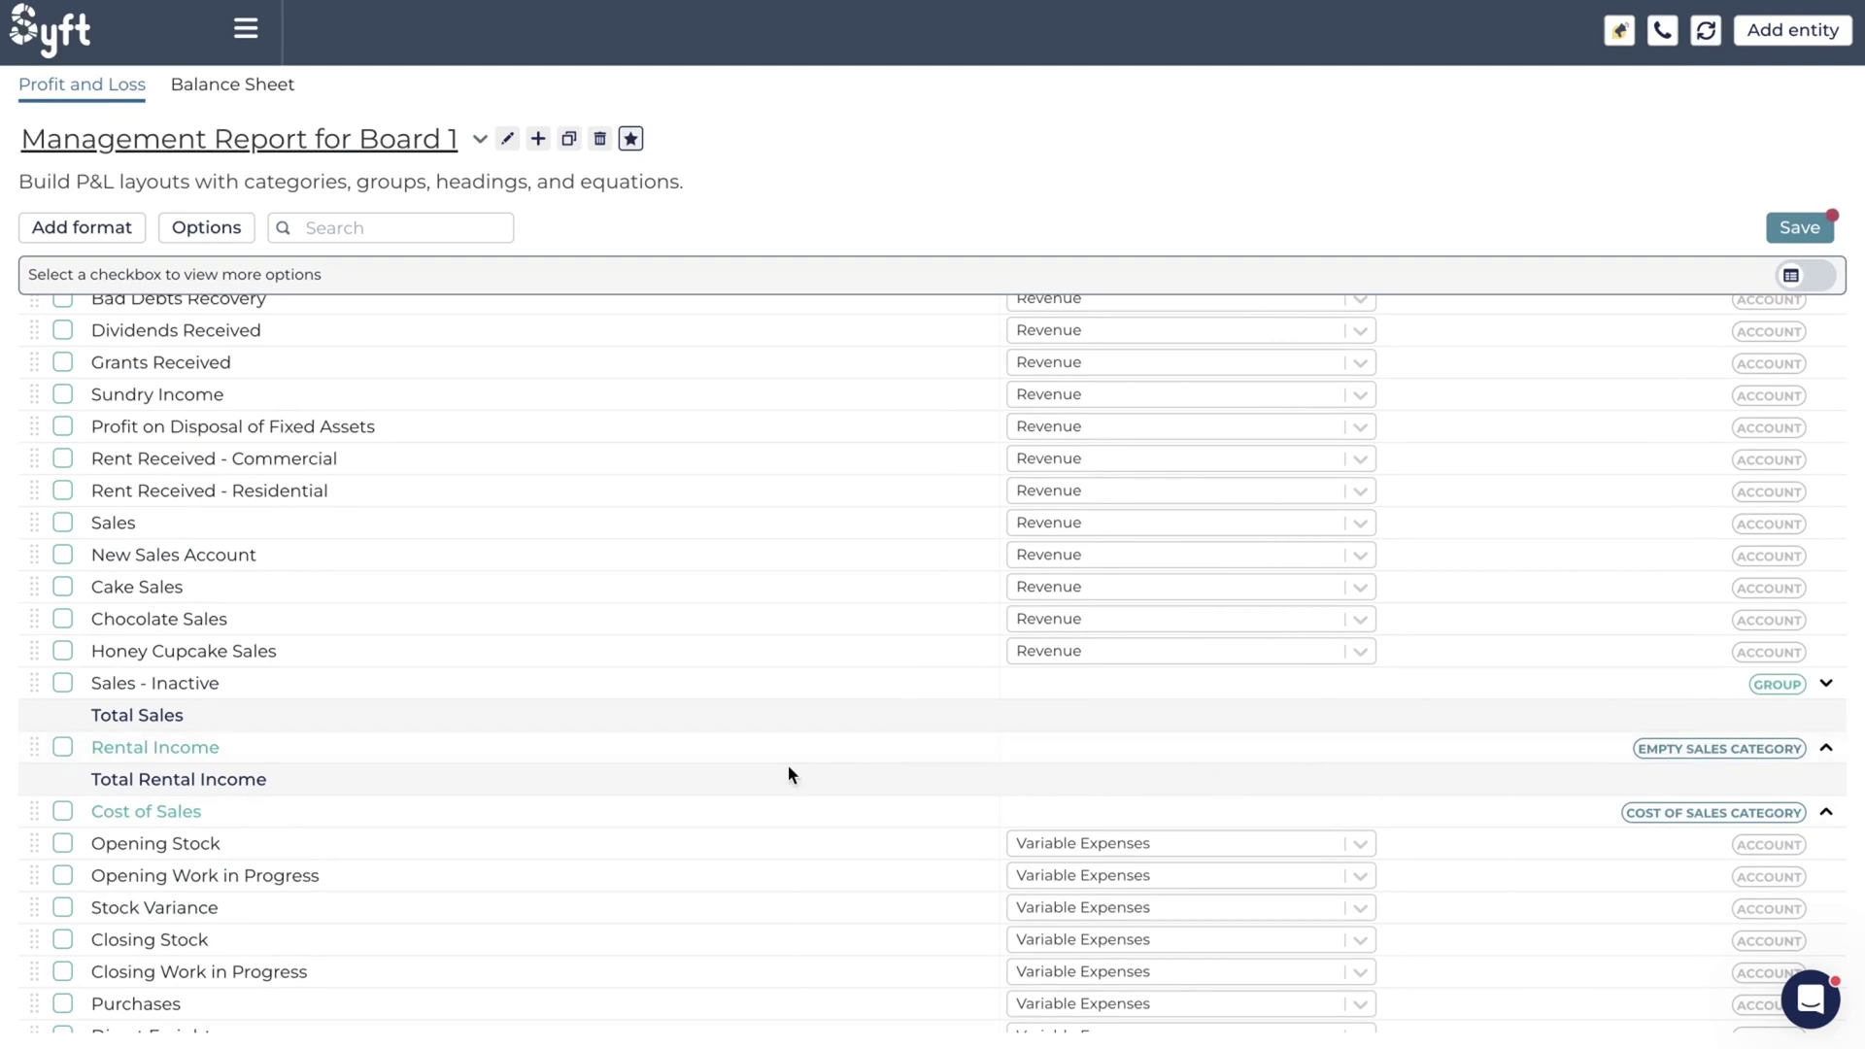
{"action": "scroll", "coordinate": [789, 768], "scroll_direction": "up", "scroll_amount": 3}
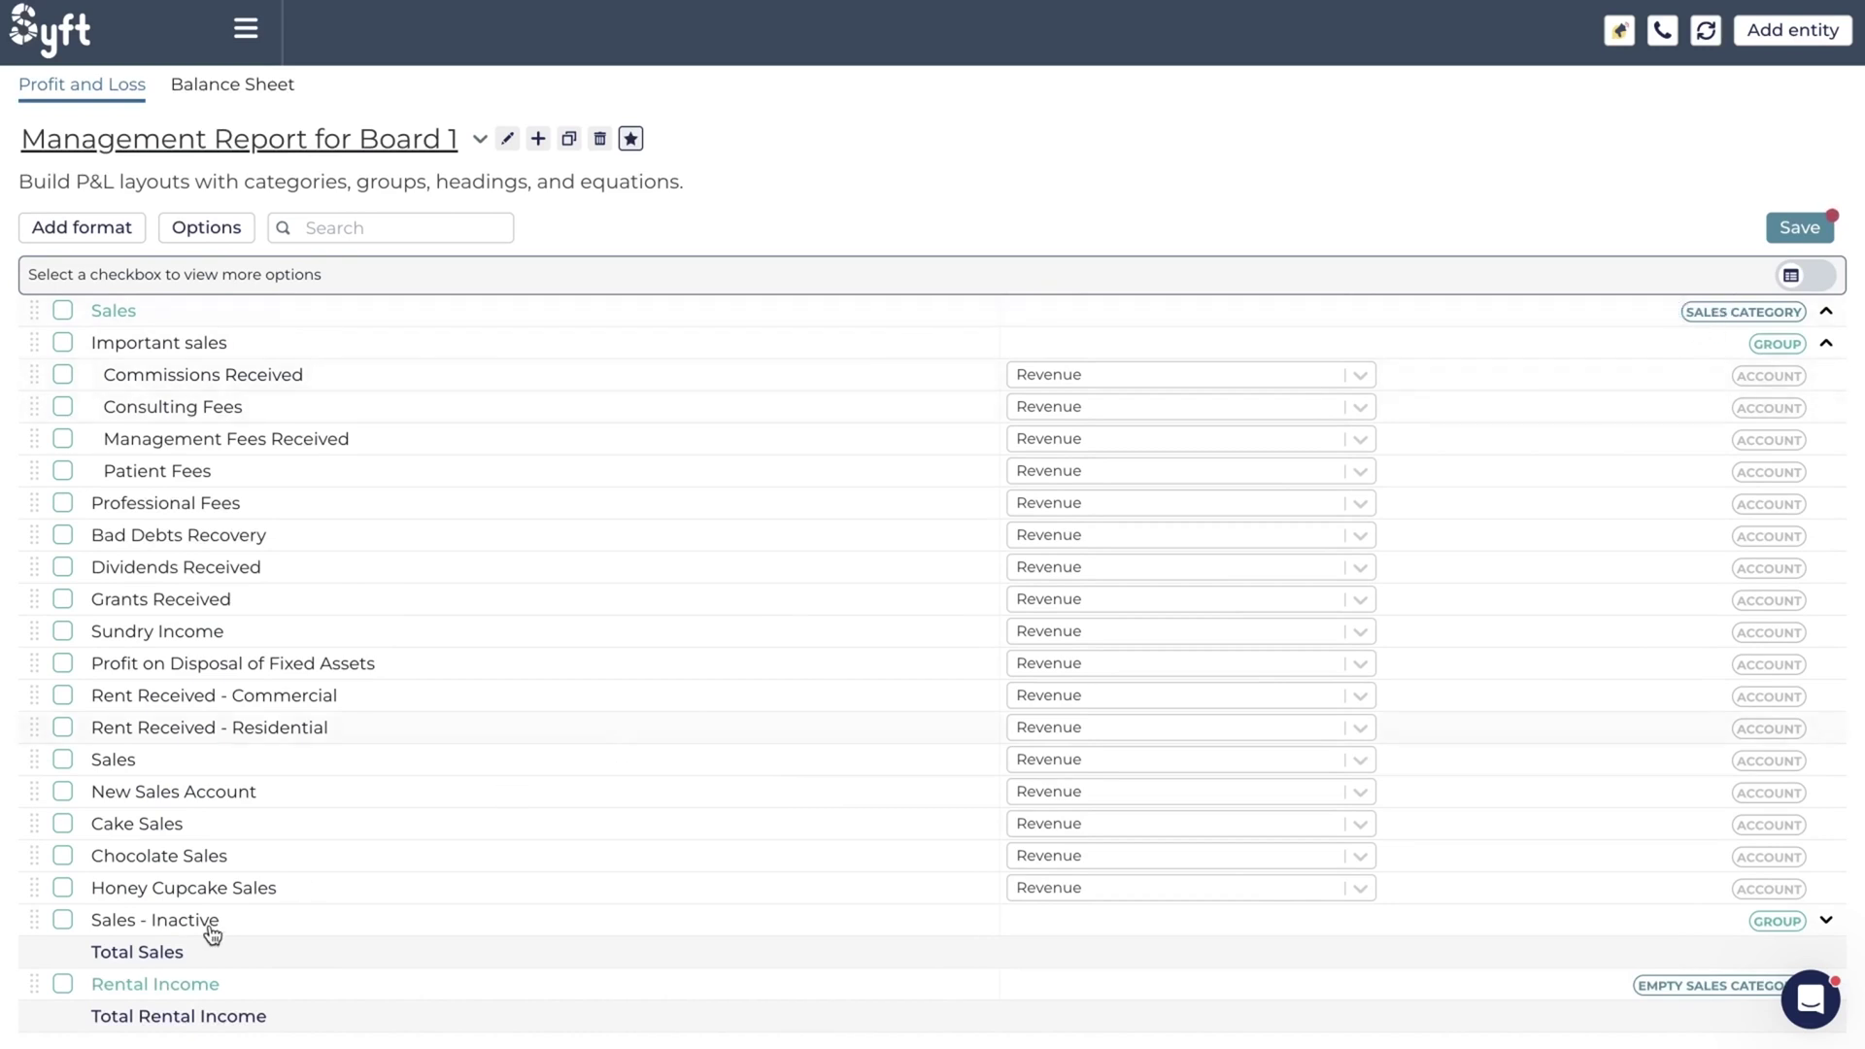
{"action": "left_click_drag", "start_coordinate": [192, 956], "coordinate": [97, 960]}
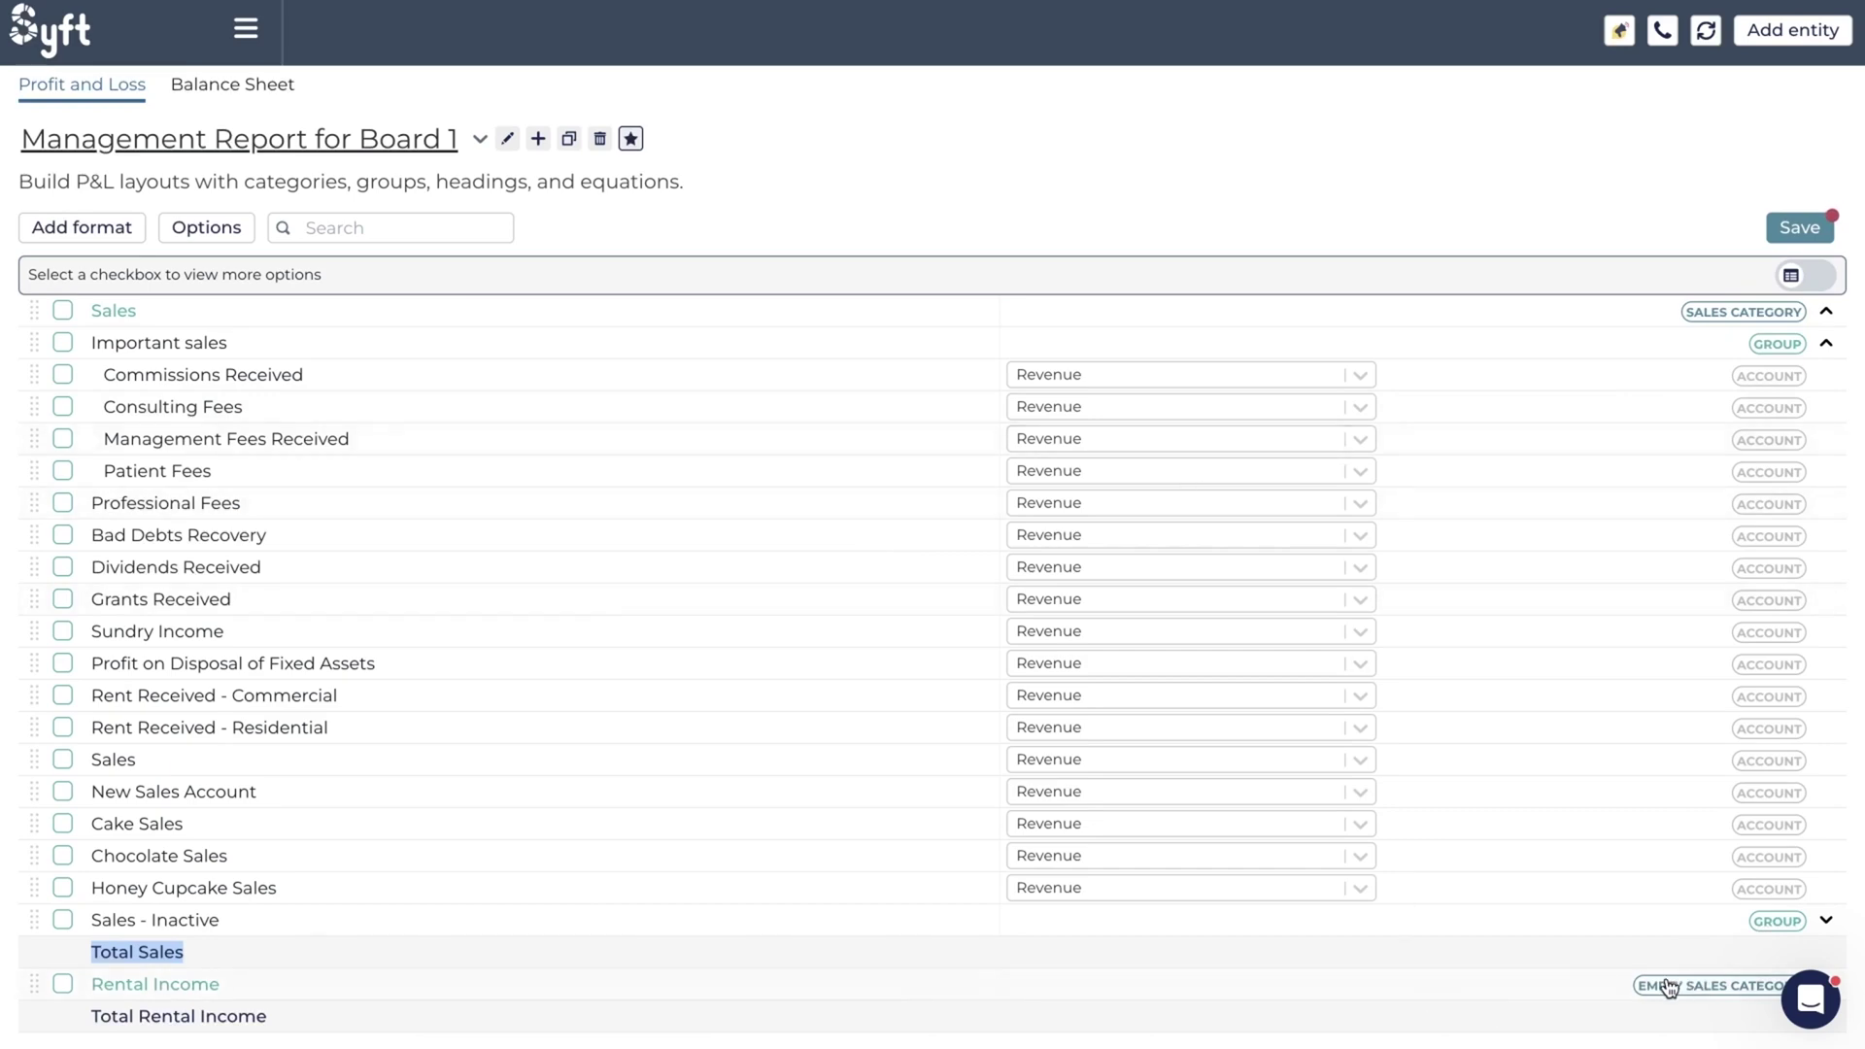
- Start a new equation named Gross Profit % with the Percentage format
{"action": "left_click", "coordinate": [110, 231]}
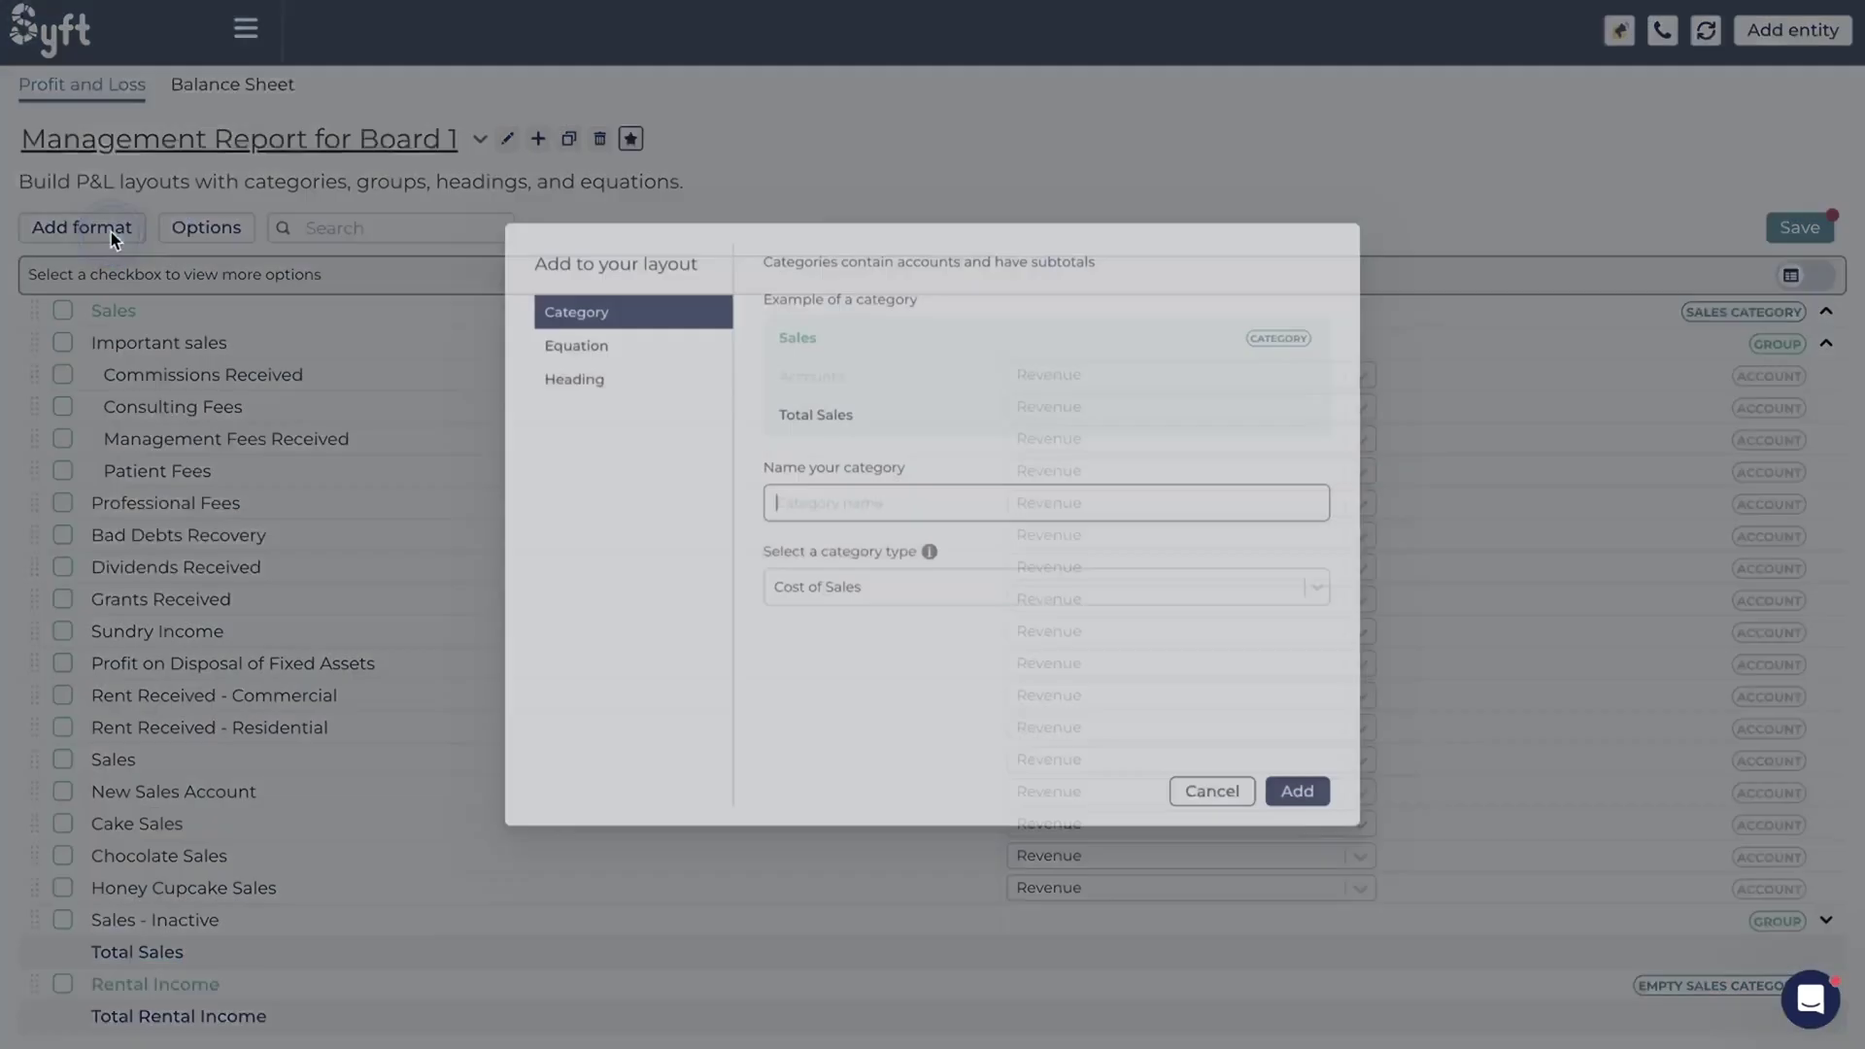
{"action": "left_click", "coordinate": [553, 304]}
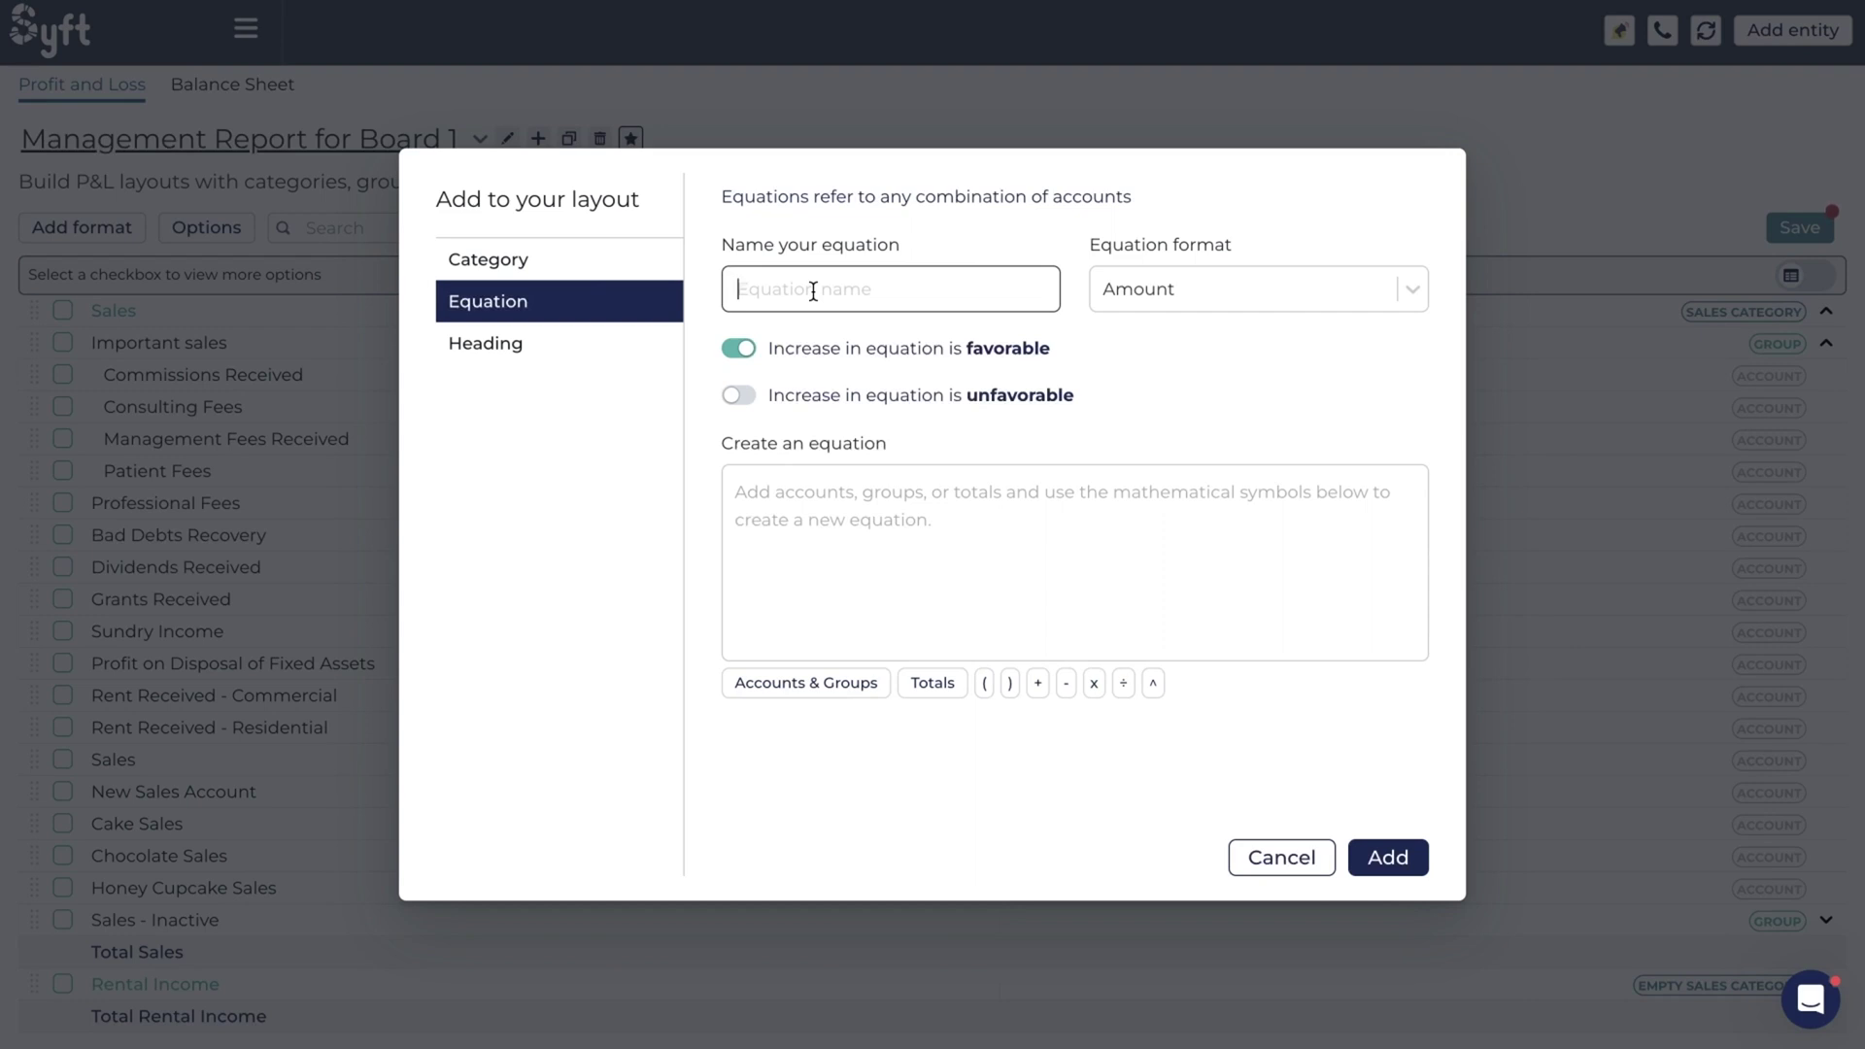
{"action": "type", "text": "Gross Profit %"}
{"action": "left_click", "coordinate": [1223, 295]}
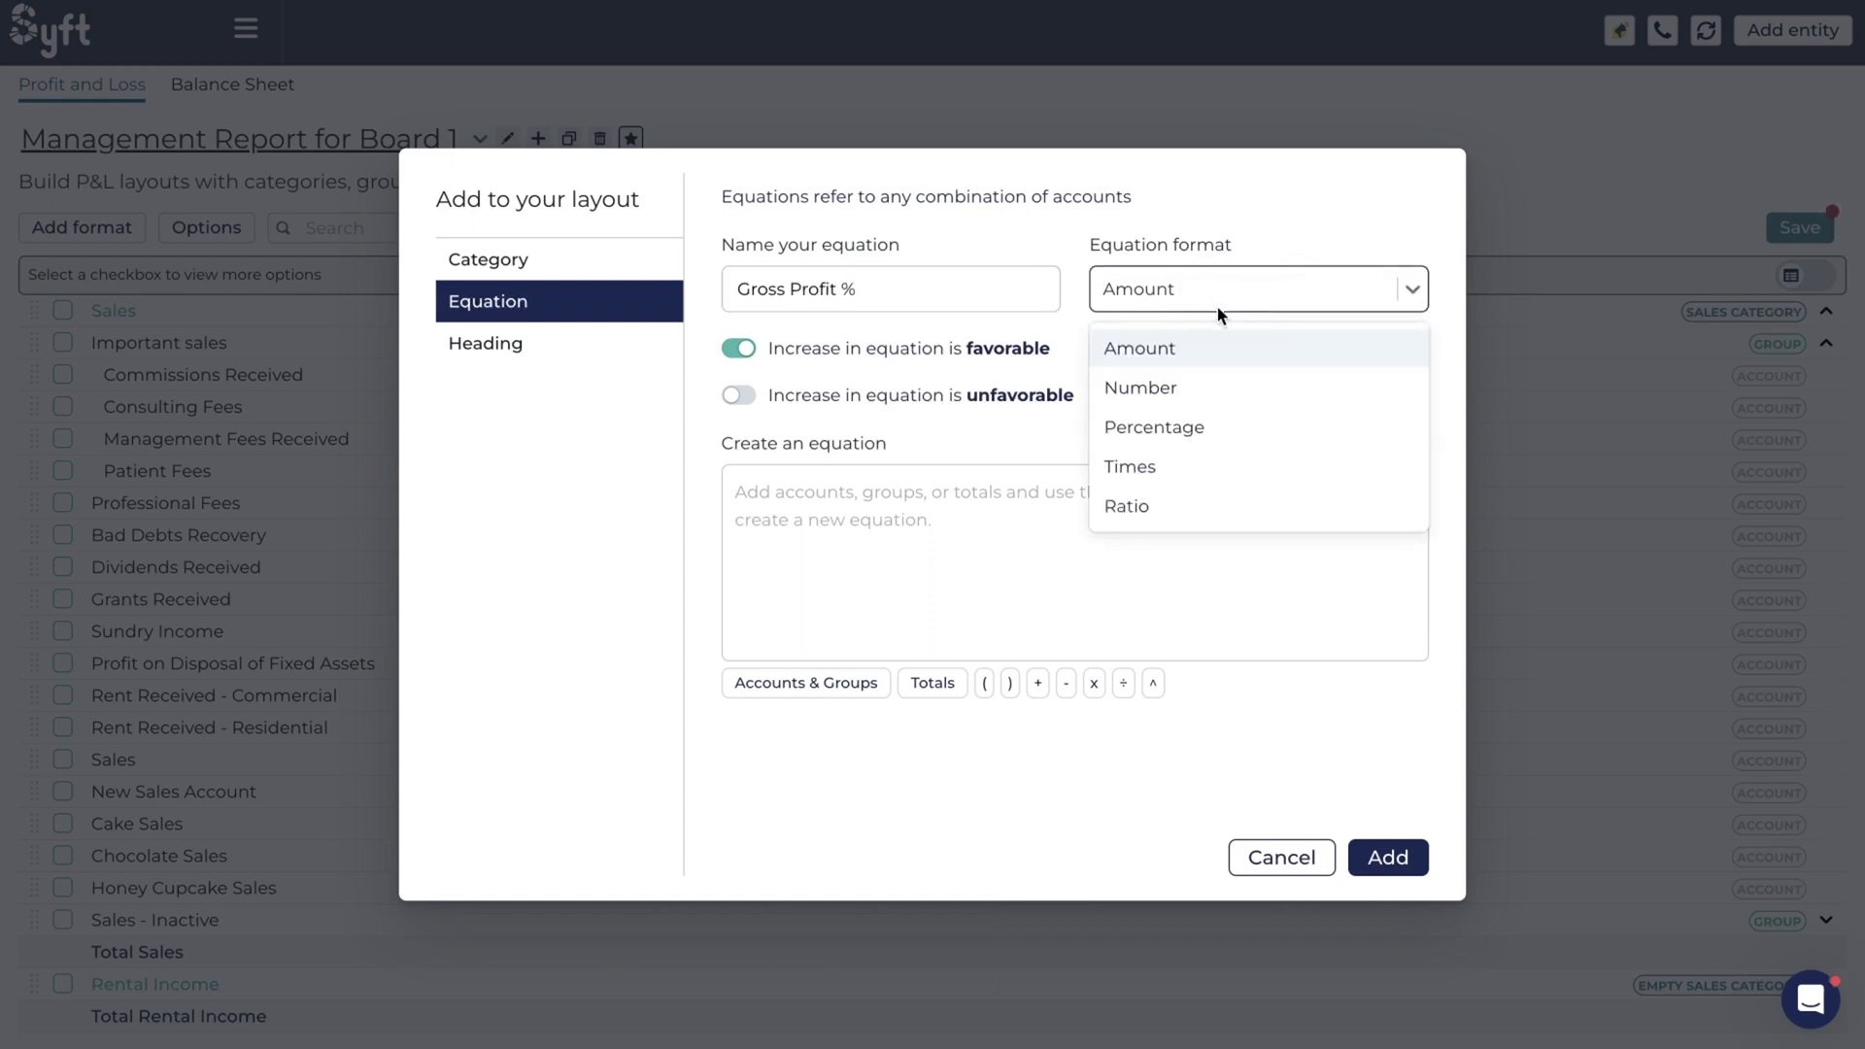
{"action": "left_click", "coordinate": [1196, 431]}
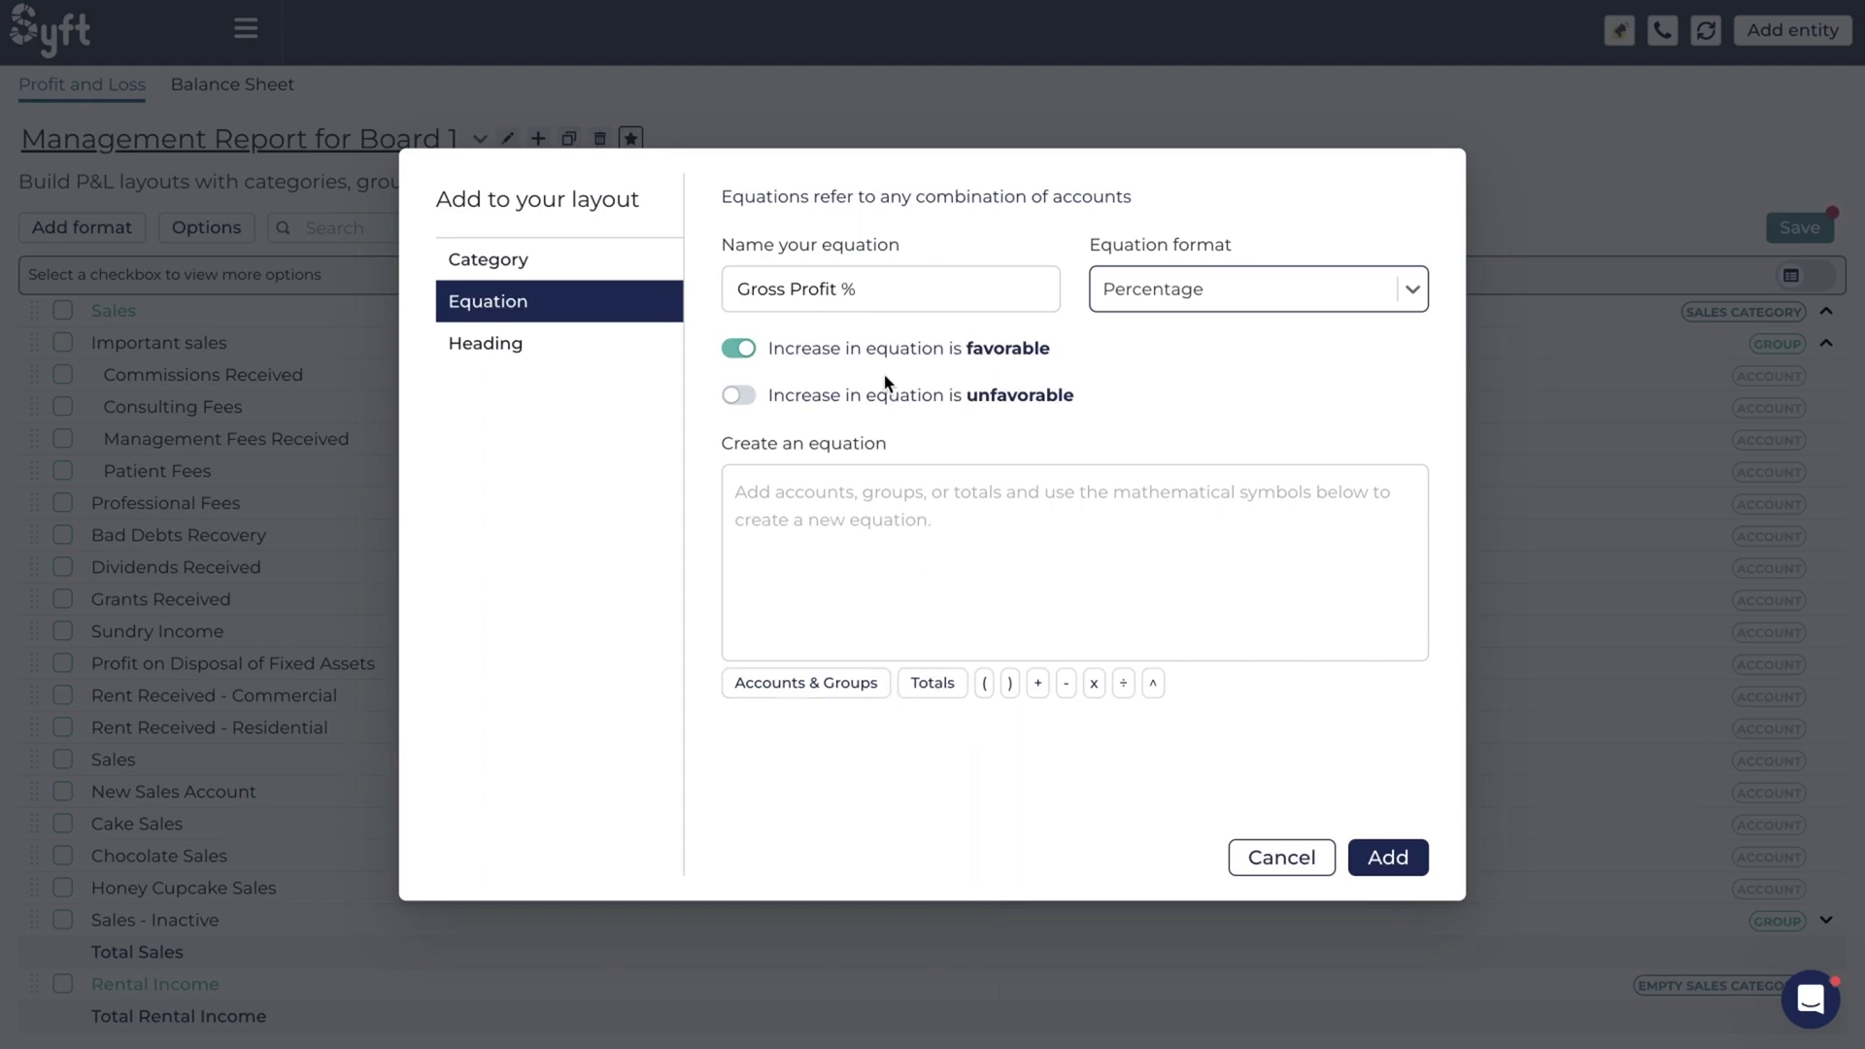
- Begin the equation with the Total Sales total followed by a minus sign
{"action": "left_click", "coordinate": [928, 683]}
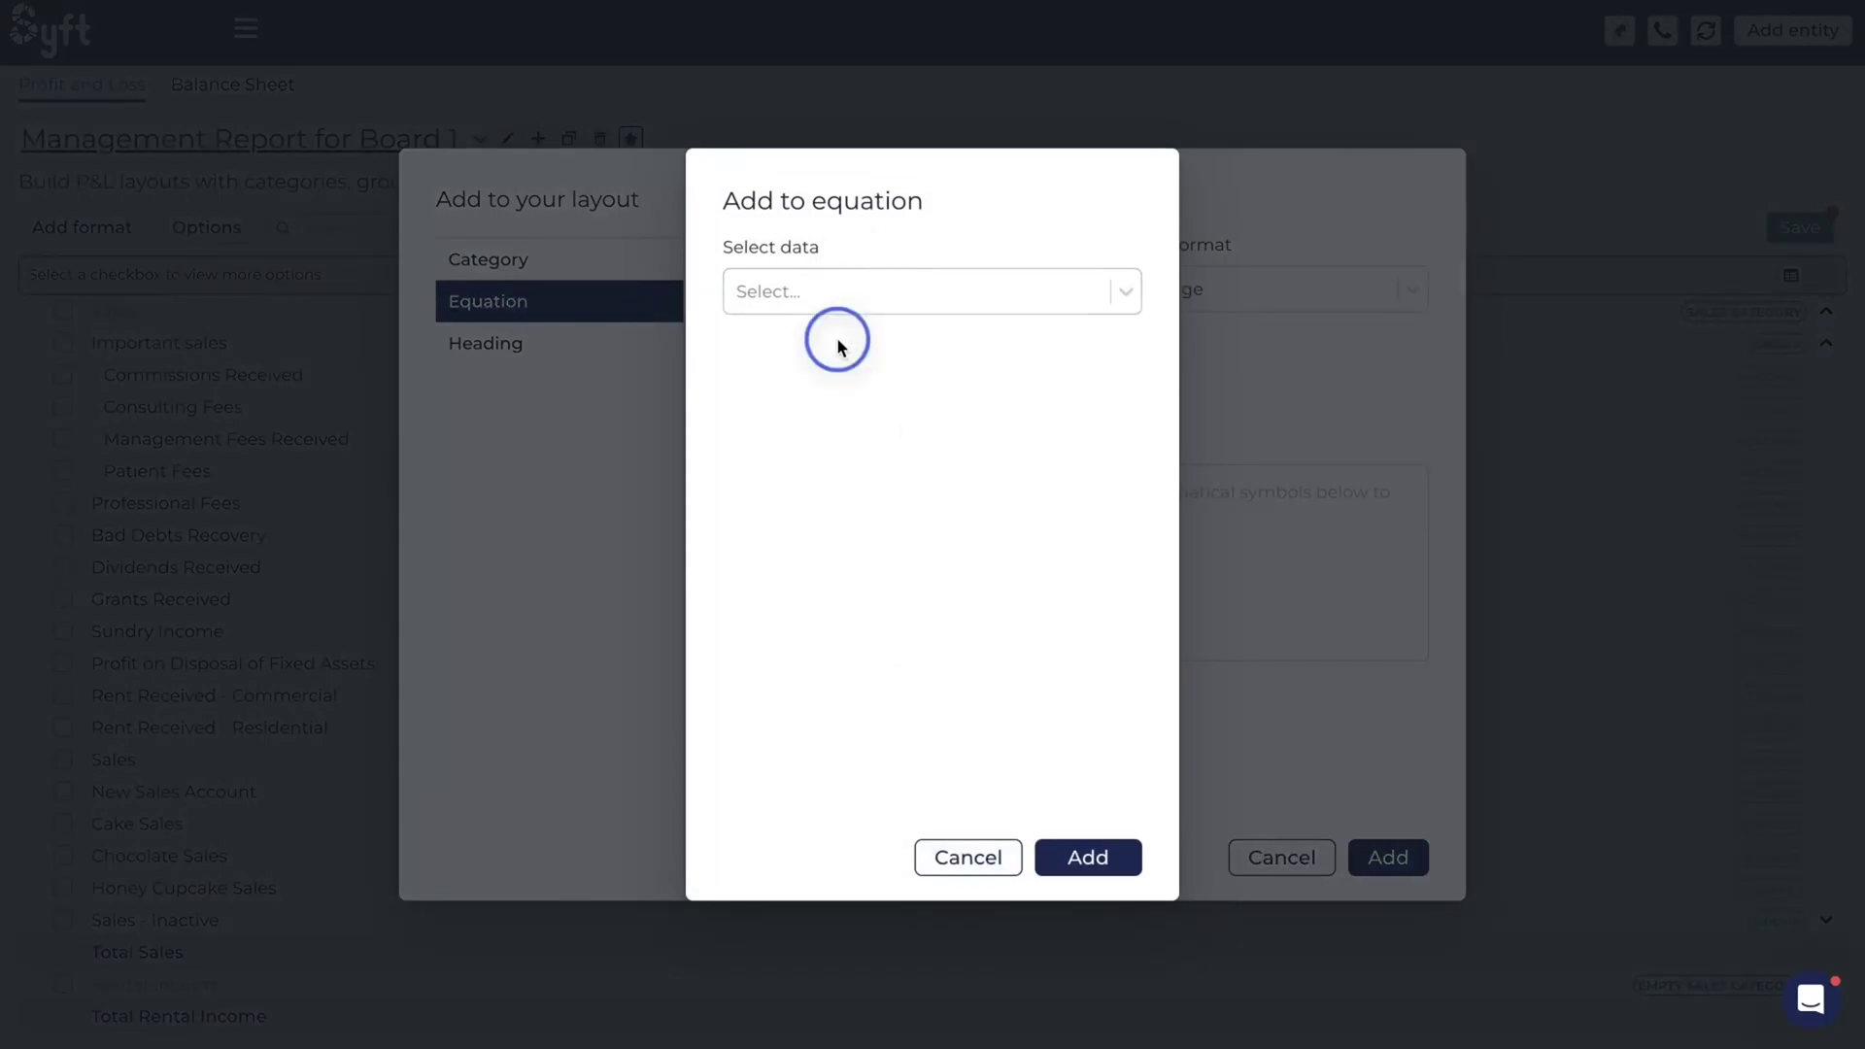
{"action": "left_click", "coordinate": [821, 307]}
{"action": "type", "text": "sales"}
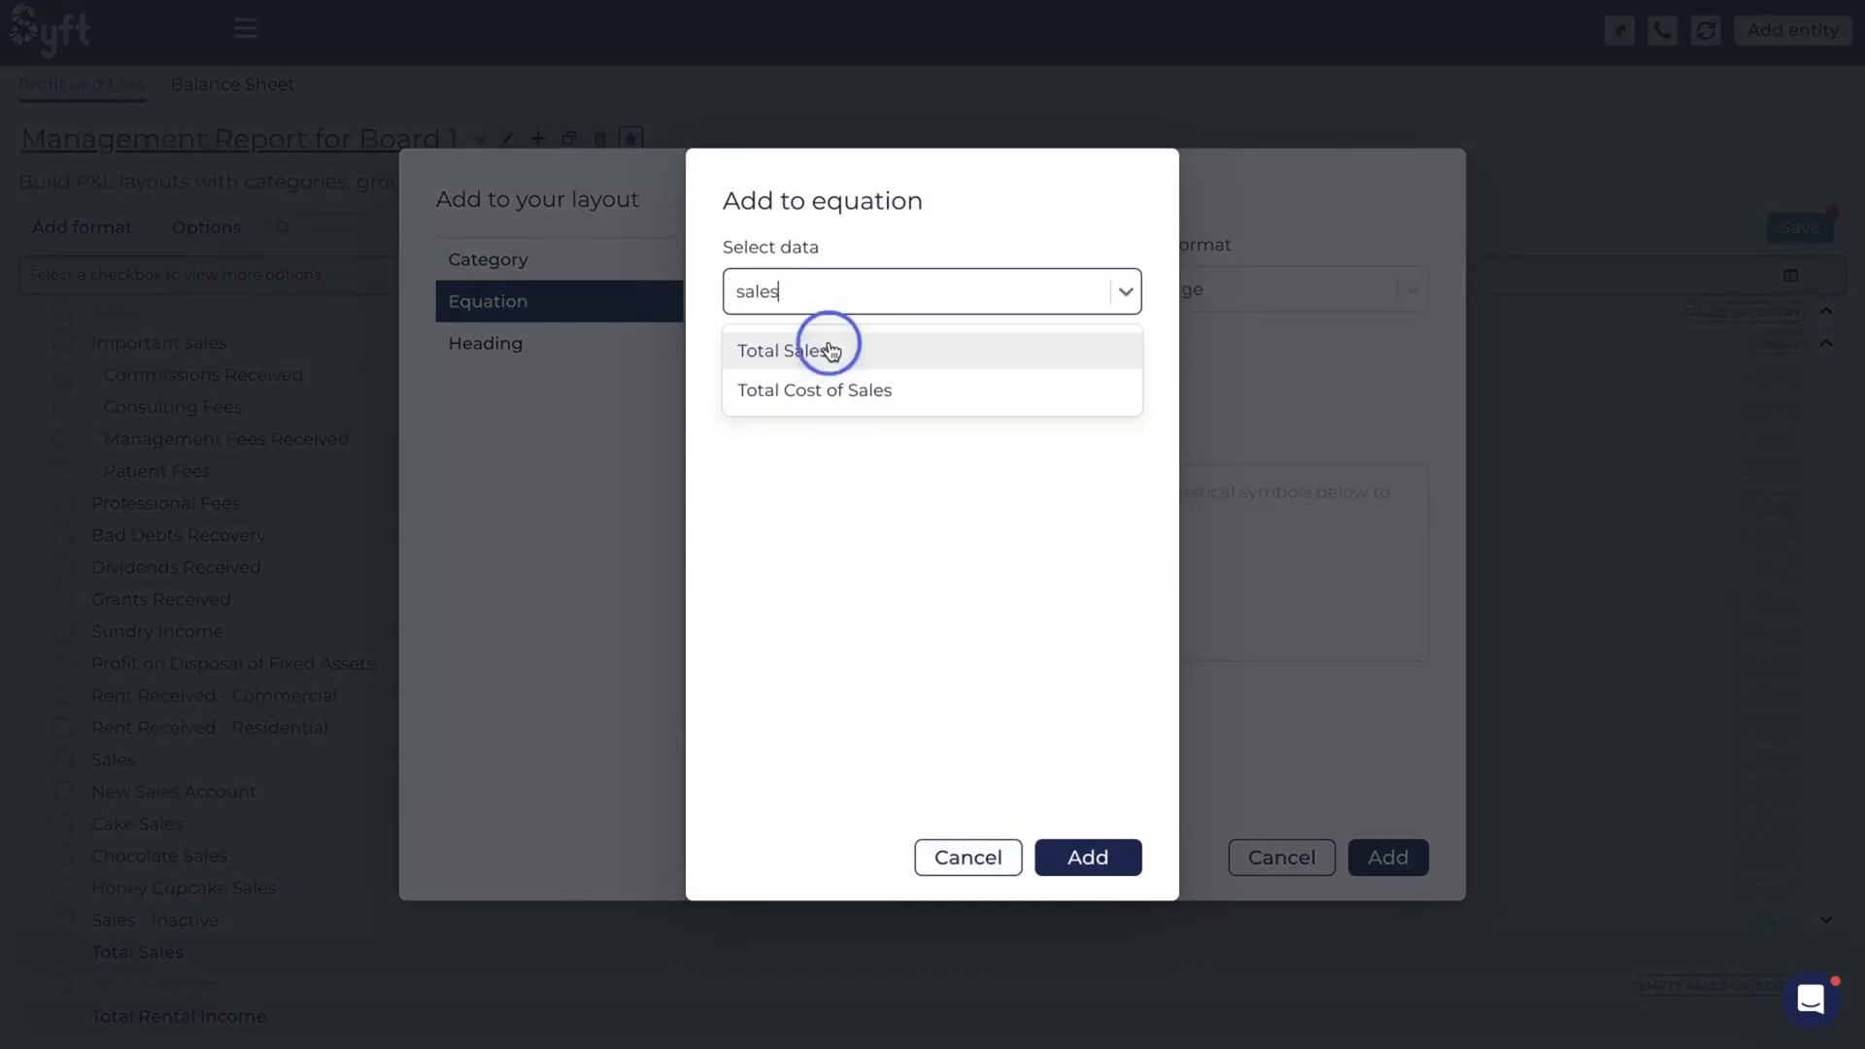
{"action": "left_click", "coordinate": [823, 350]}
{"action": "left_click", "coordinate": [1063, 857]}
{"action": "left_click", "coordinate": [1065, 683]}
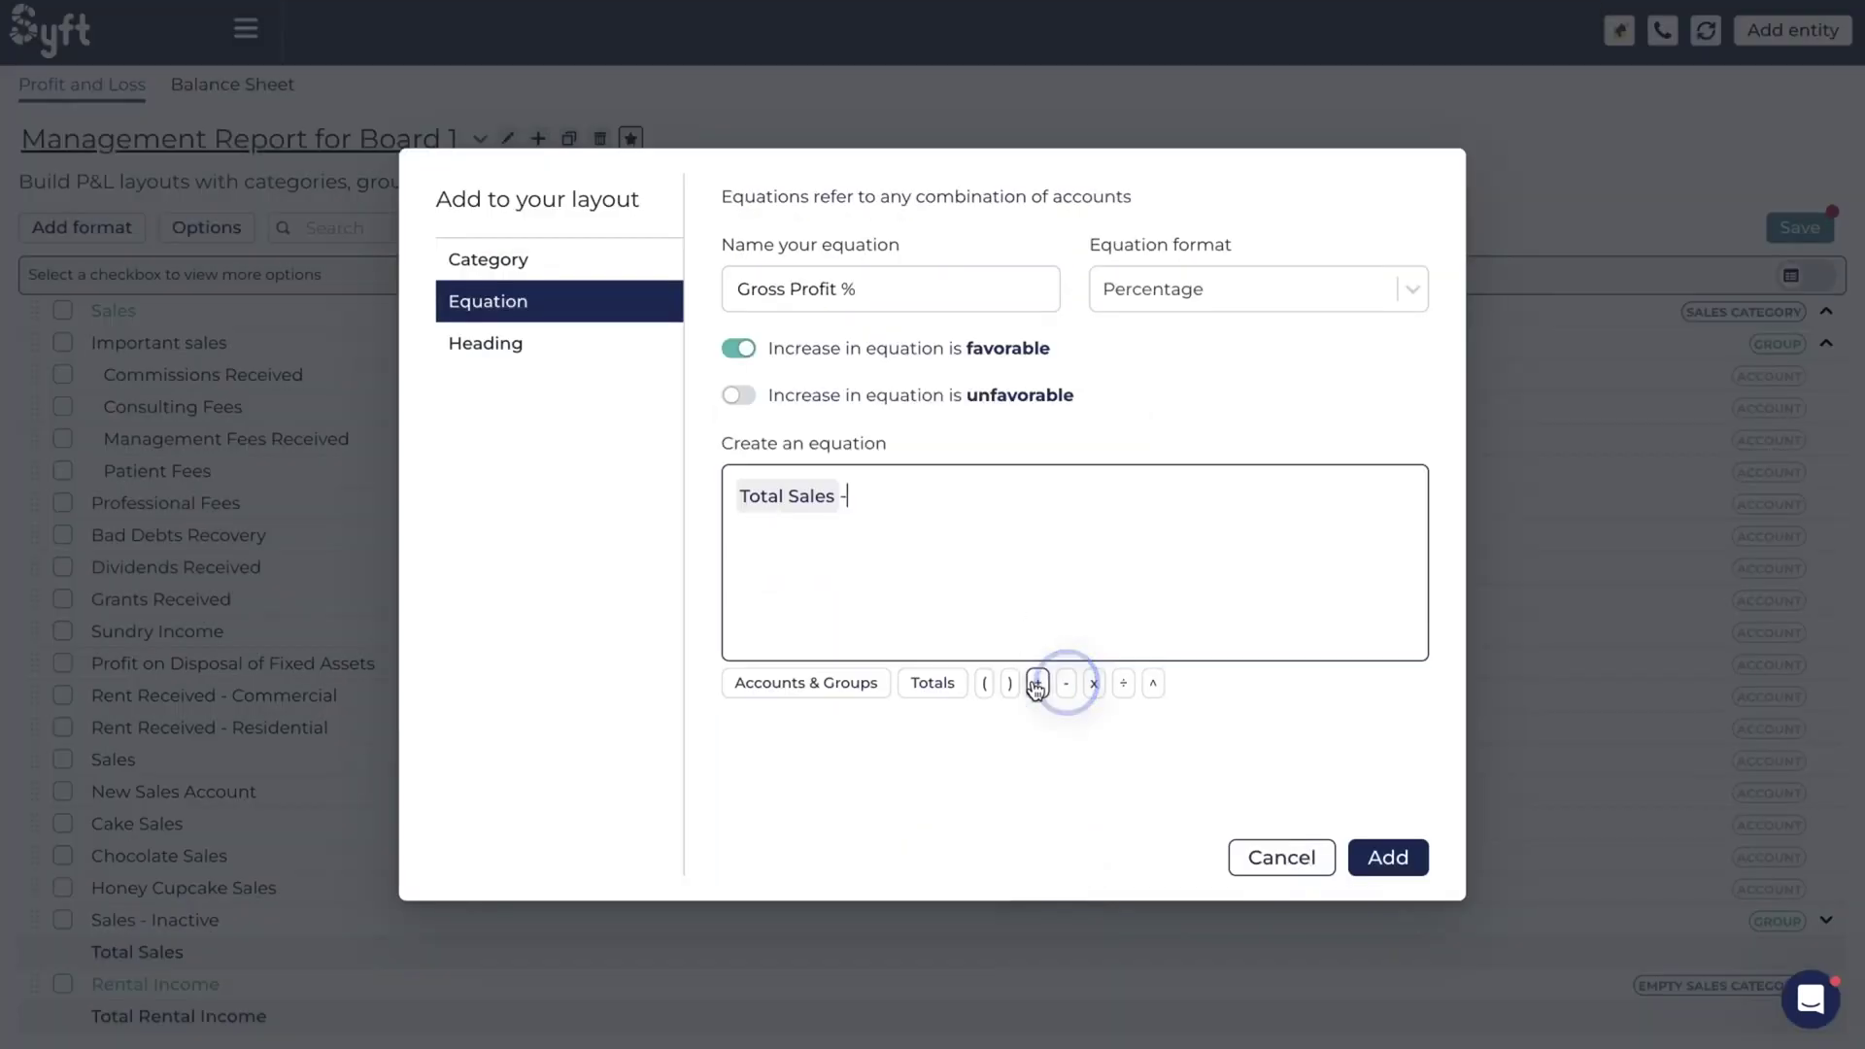
- Insert the Total Cost of Sales total after the minus sign in the equation
{"action": "left_click", "coordinate": [932, 683]}
{"action": "left_click", "coordinate": [887, 291]}
{"action": "type", "text": "cosrt"}
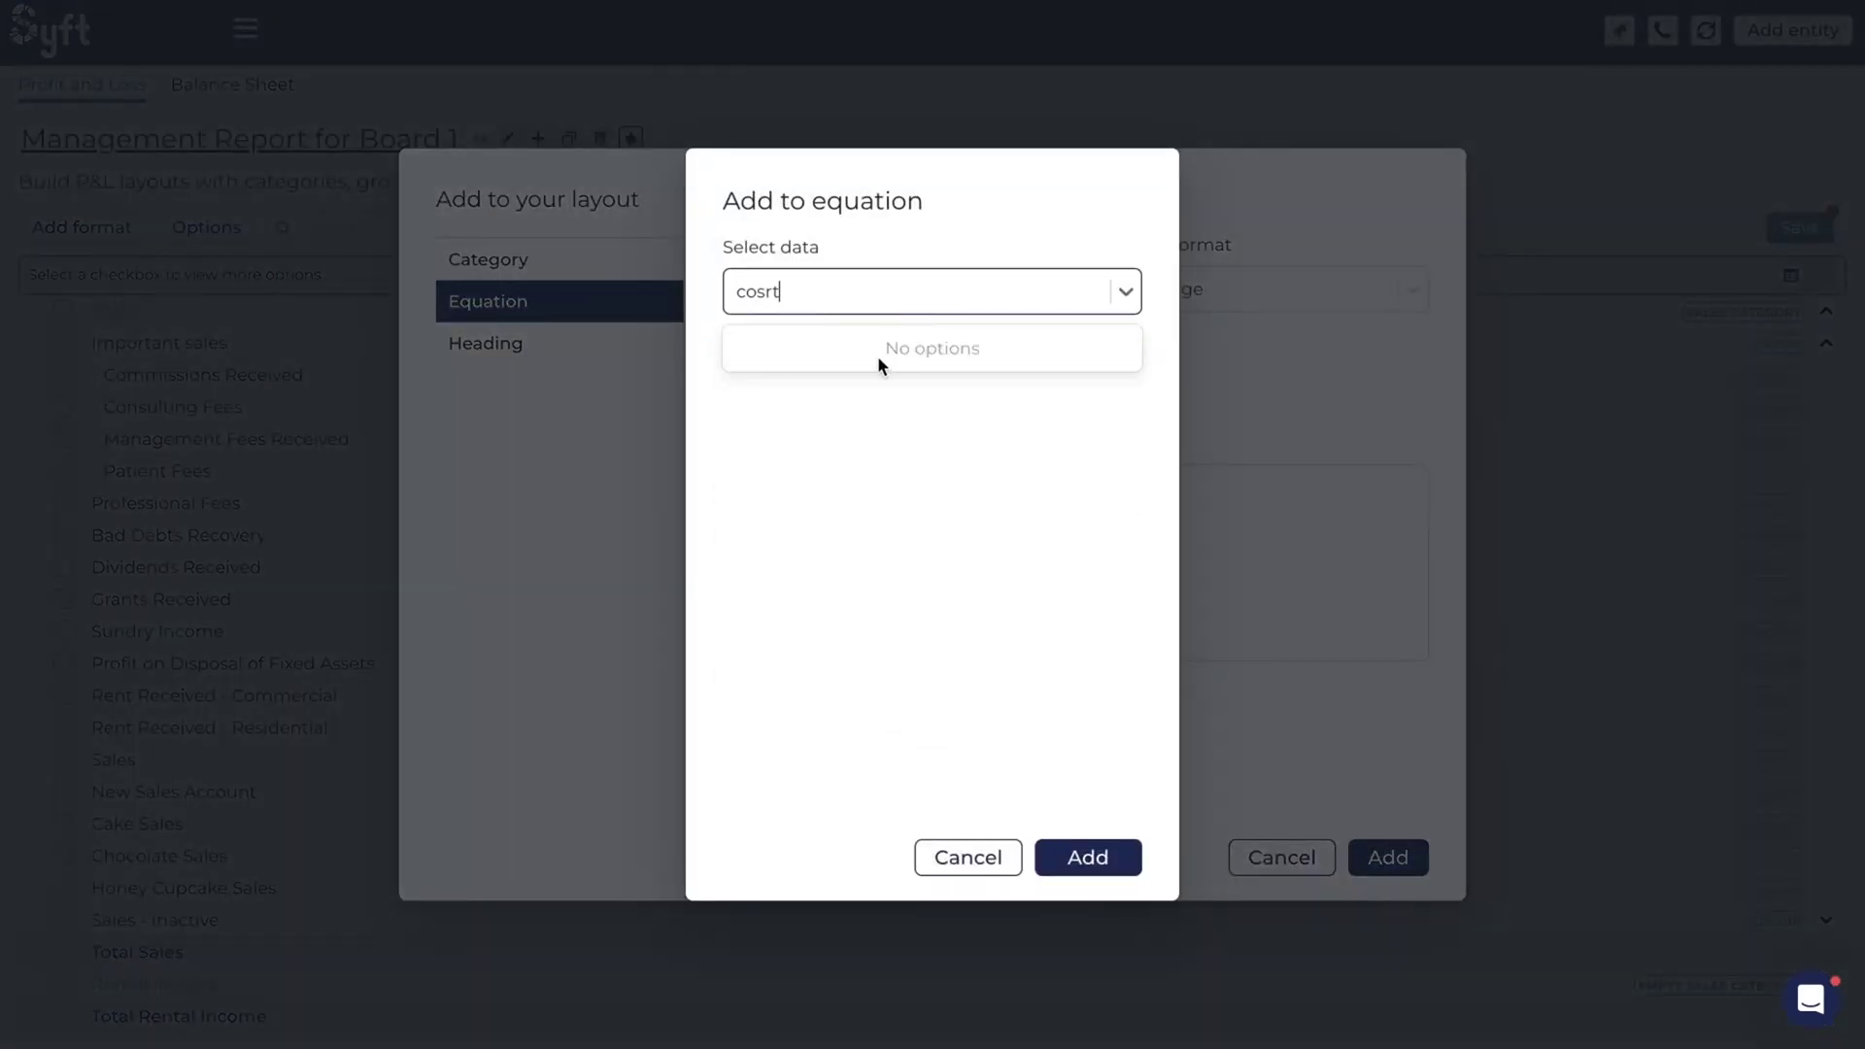
{"action": "key", "text": "BackSpace"}
{"action": "left_click", "coordinate": [888, 367]}
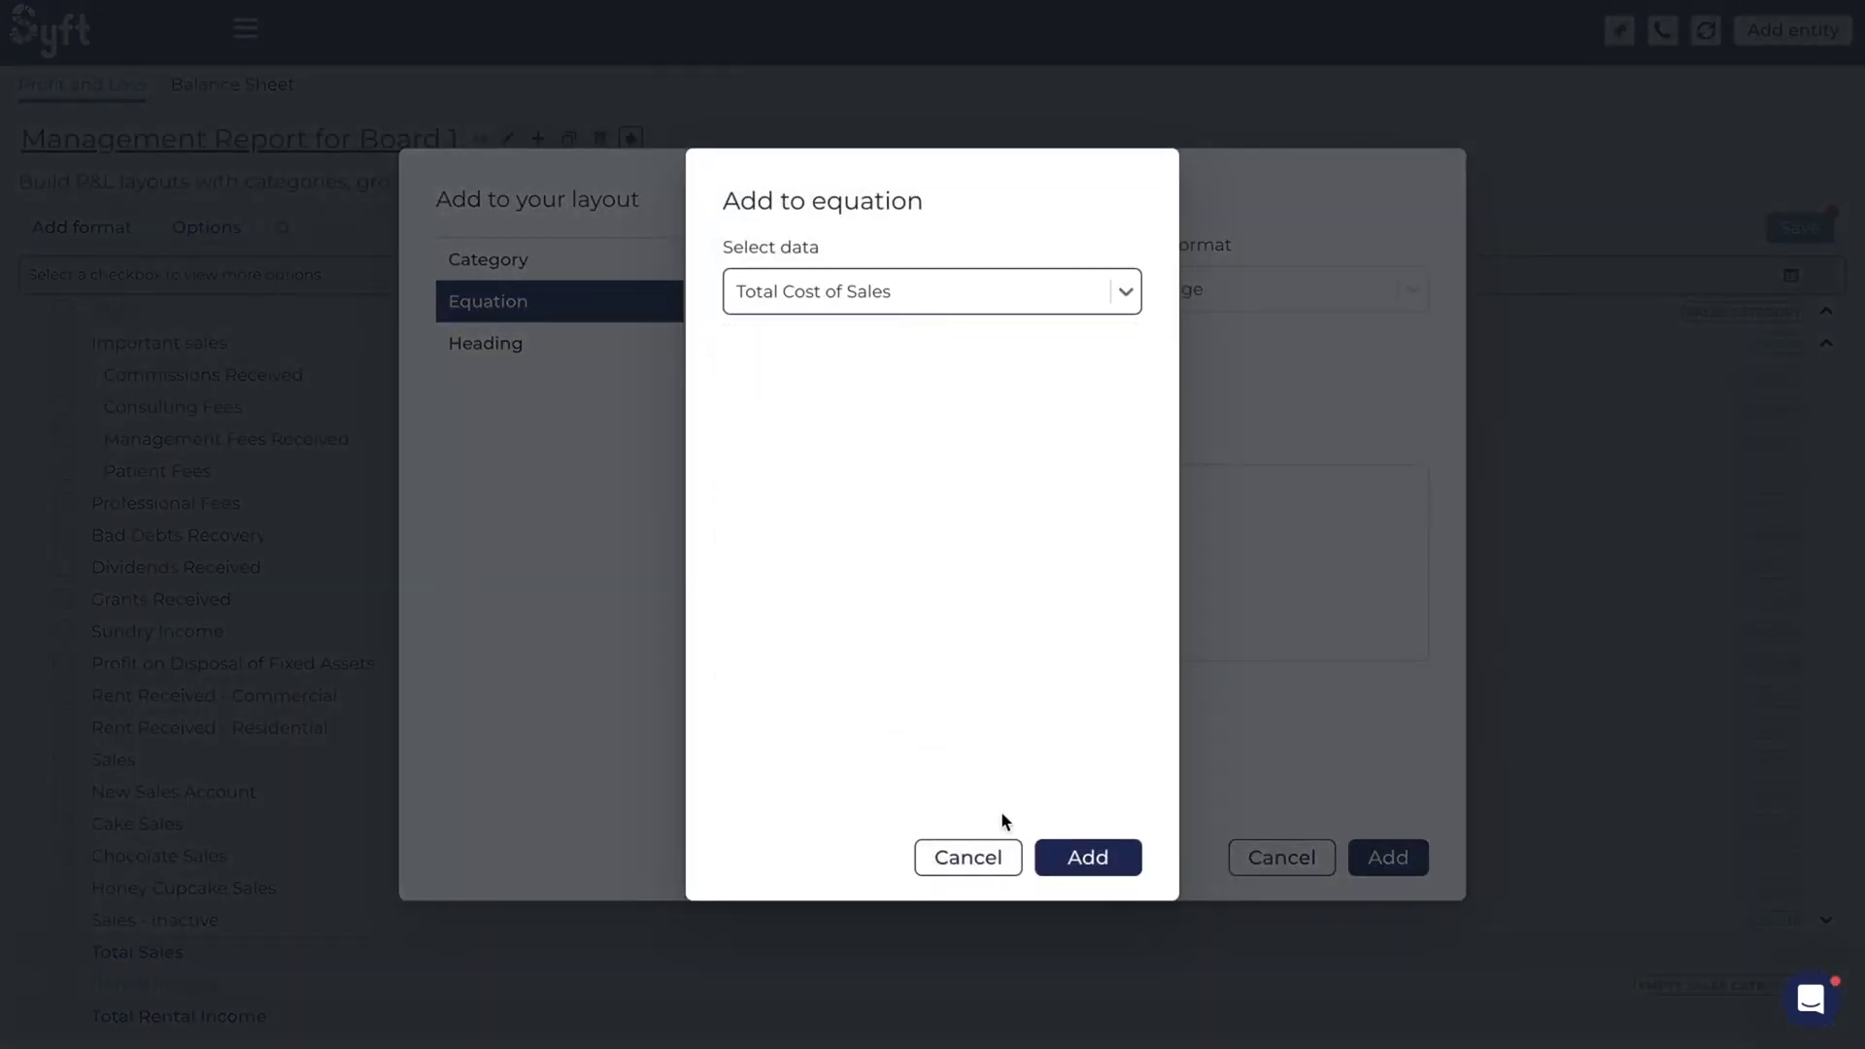
{"action": "left_click", "coordinate": [1088, 857]}
- Enclose Total Sales - Total Cost of Sales in parentheses
{"action": "left_click", "coordinate": [1040, 494]}
{"action": "type", "text": ")"}
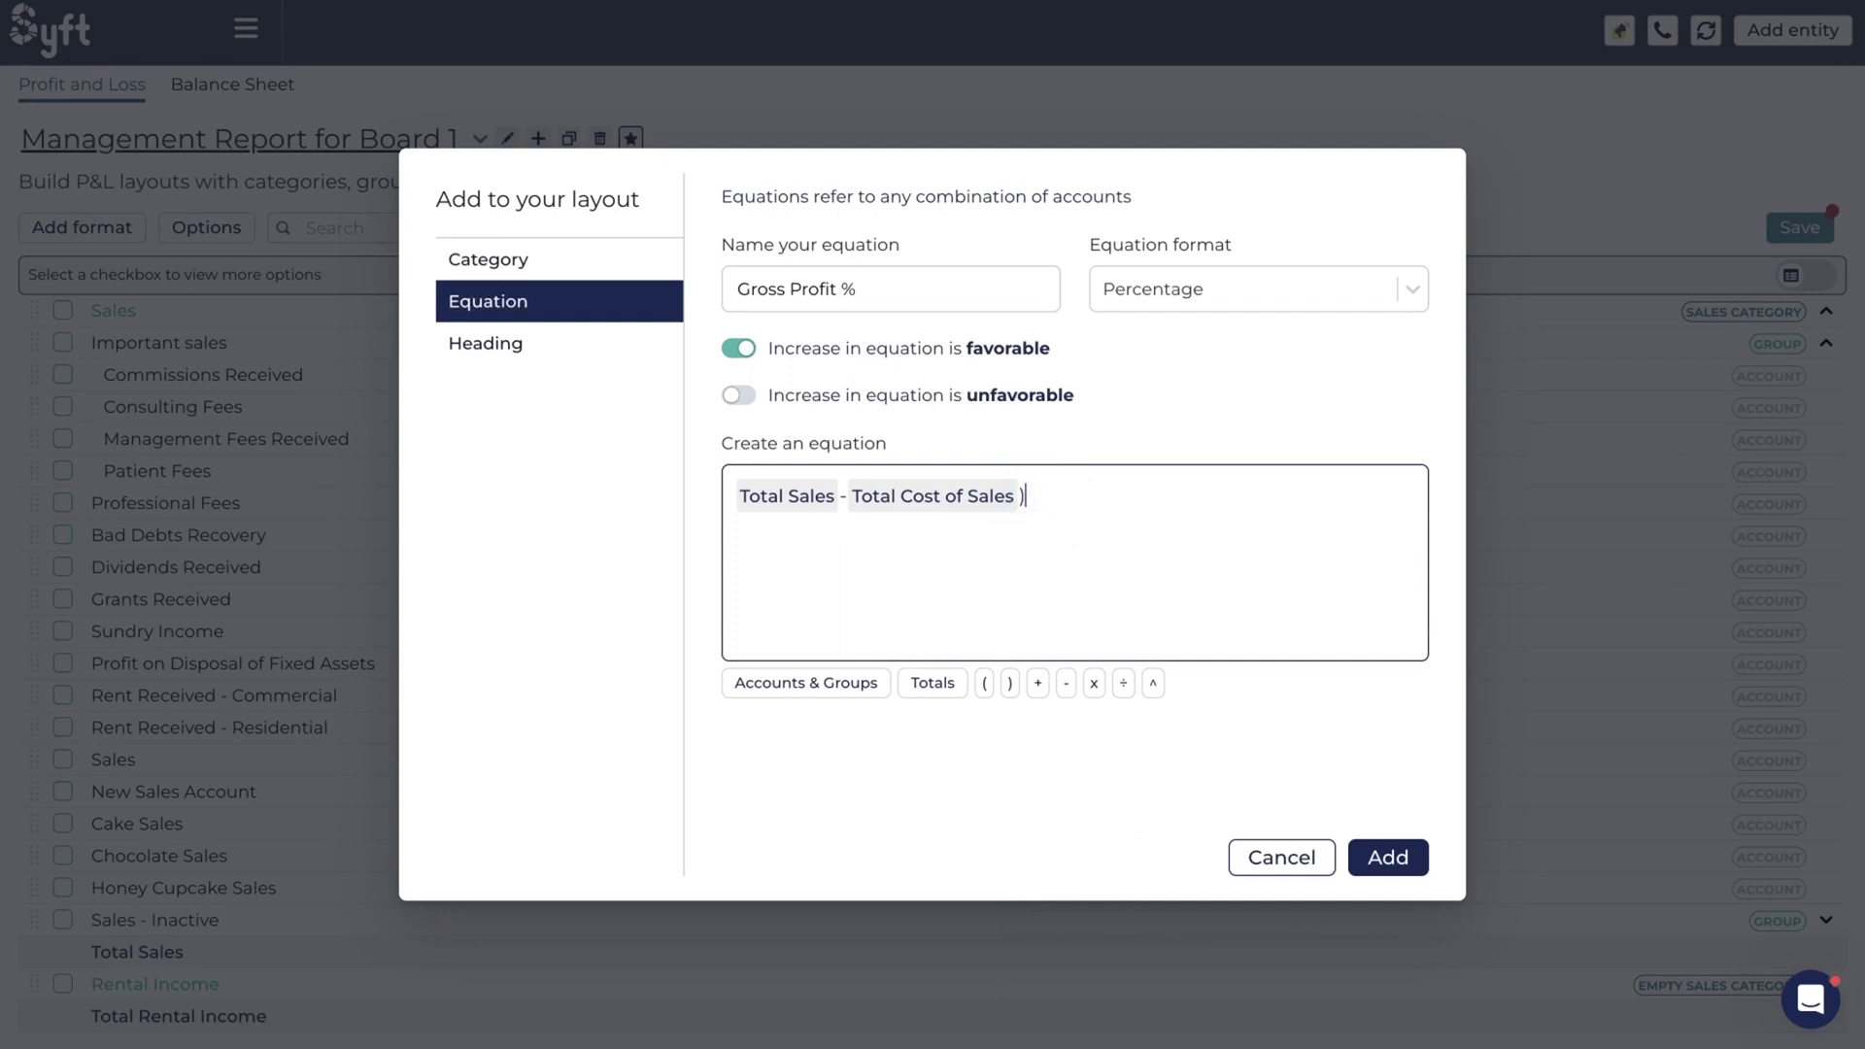
{"action": "left_click", "coordinate": [725, 495]}
{"action": "type", "text": "("}
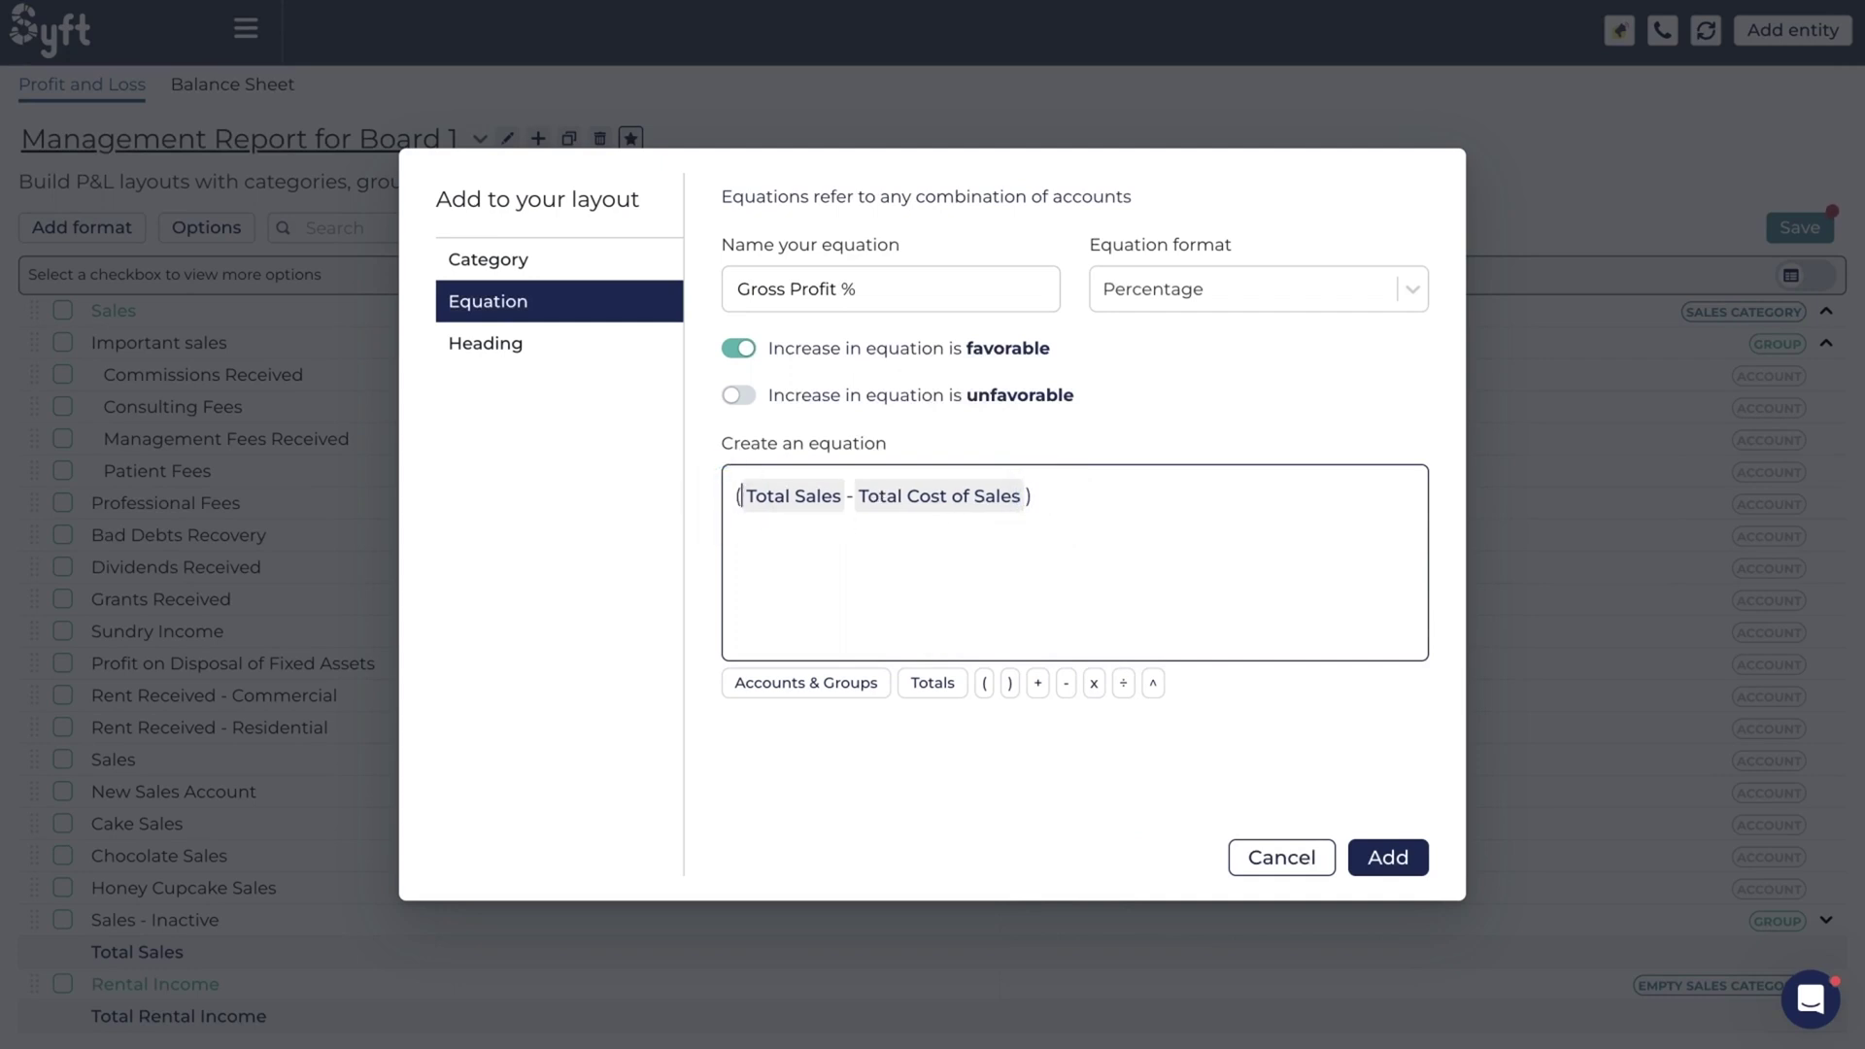
- Divide the parenthesised expression by the Total Sales total
{"action": "left_click", "coordinate": [1111, 503]}
{"action": "left_click", "coordinate": [1123, 683]}
{"action": "left_click", "coordinate": [917, 685]}
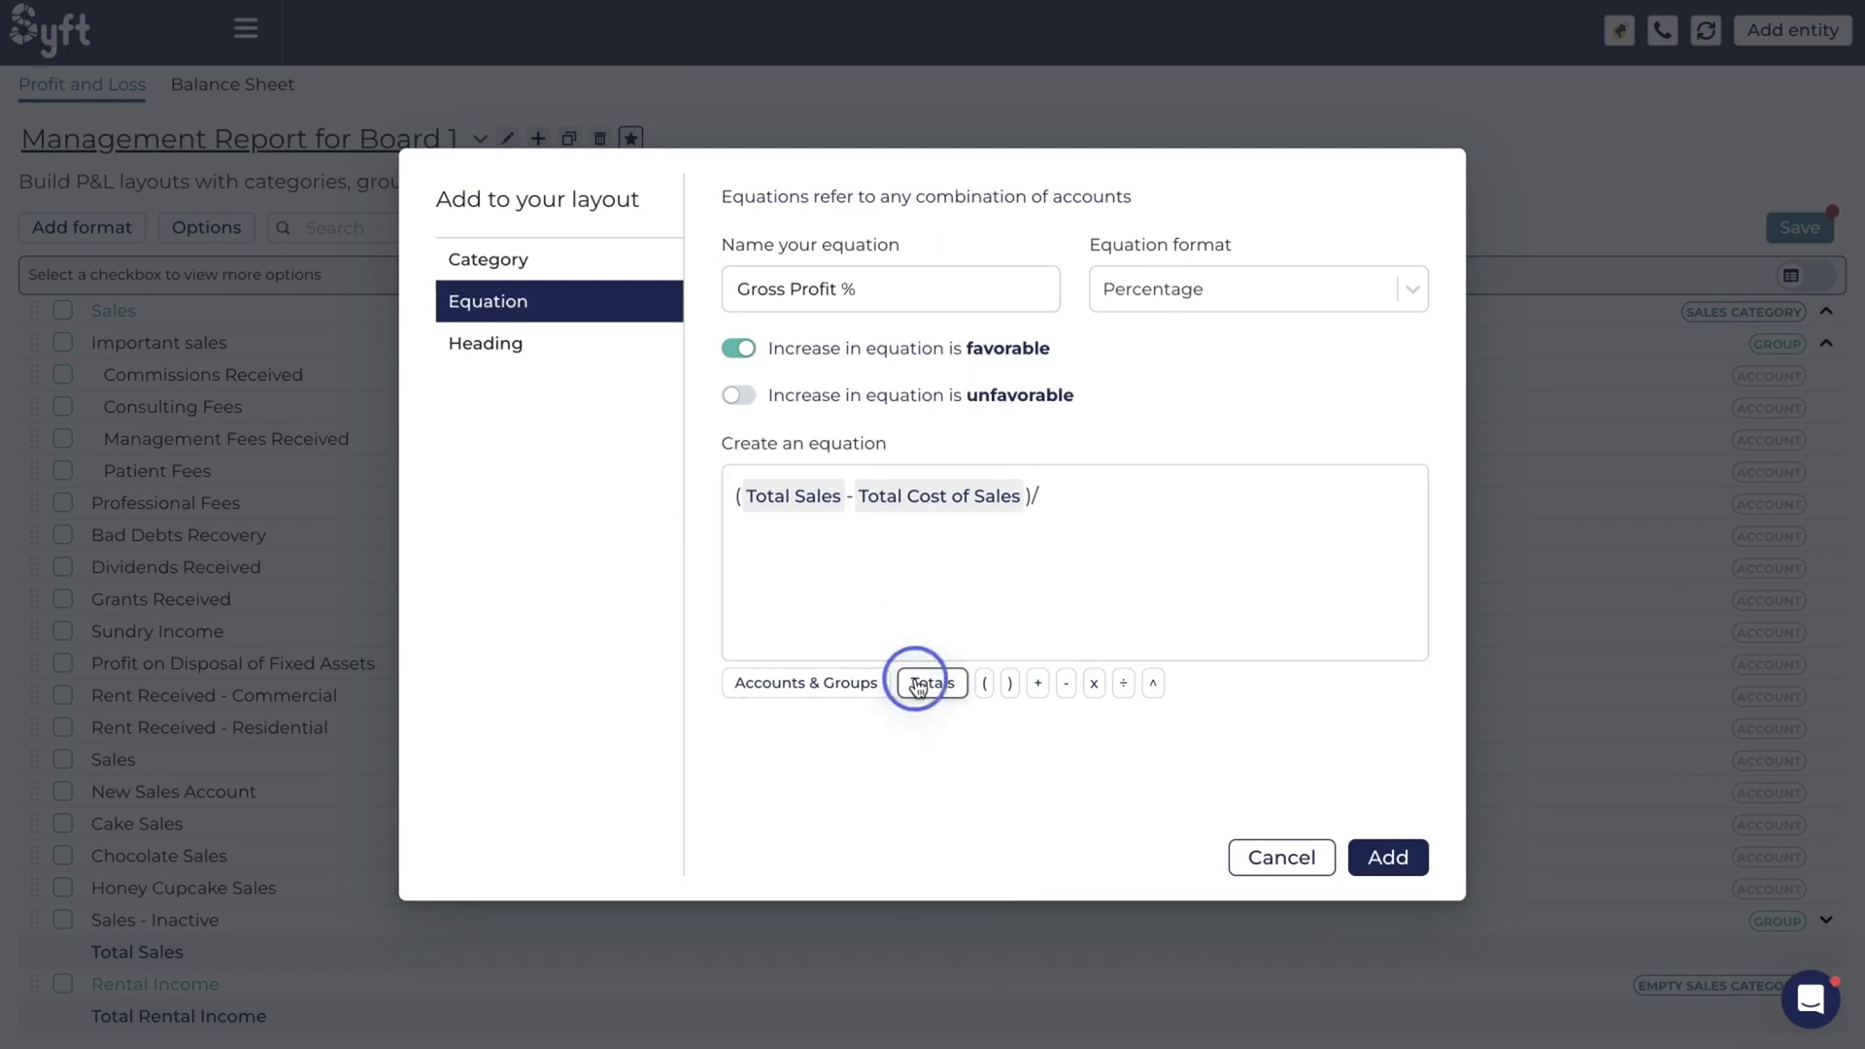
{"action": "left_click", "coordinate": [841, 309]}
{"action": "type", "text": "sales"}
{"action": "left_click", "coordinate": [840, 345]}
{"action": "left_click", "coordinate": [1101, 857]}
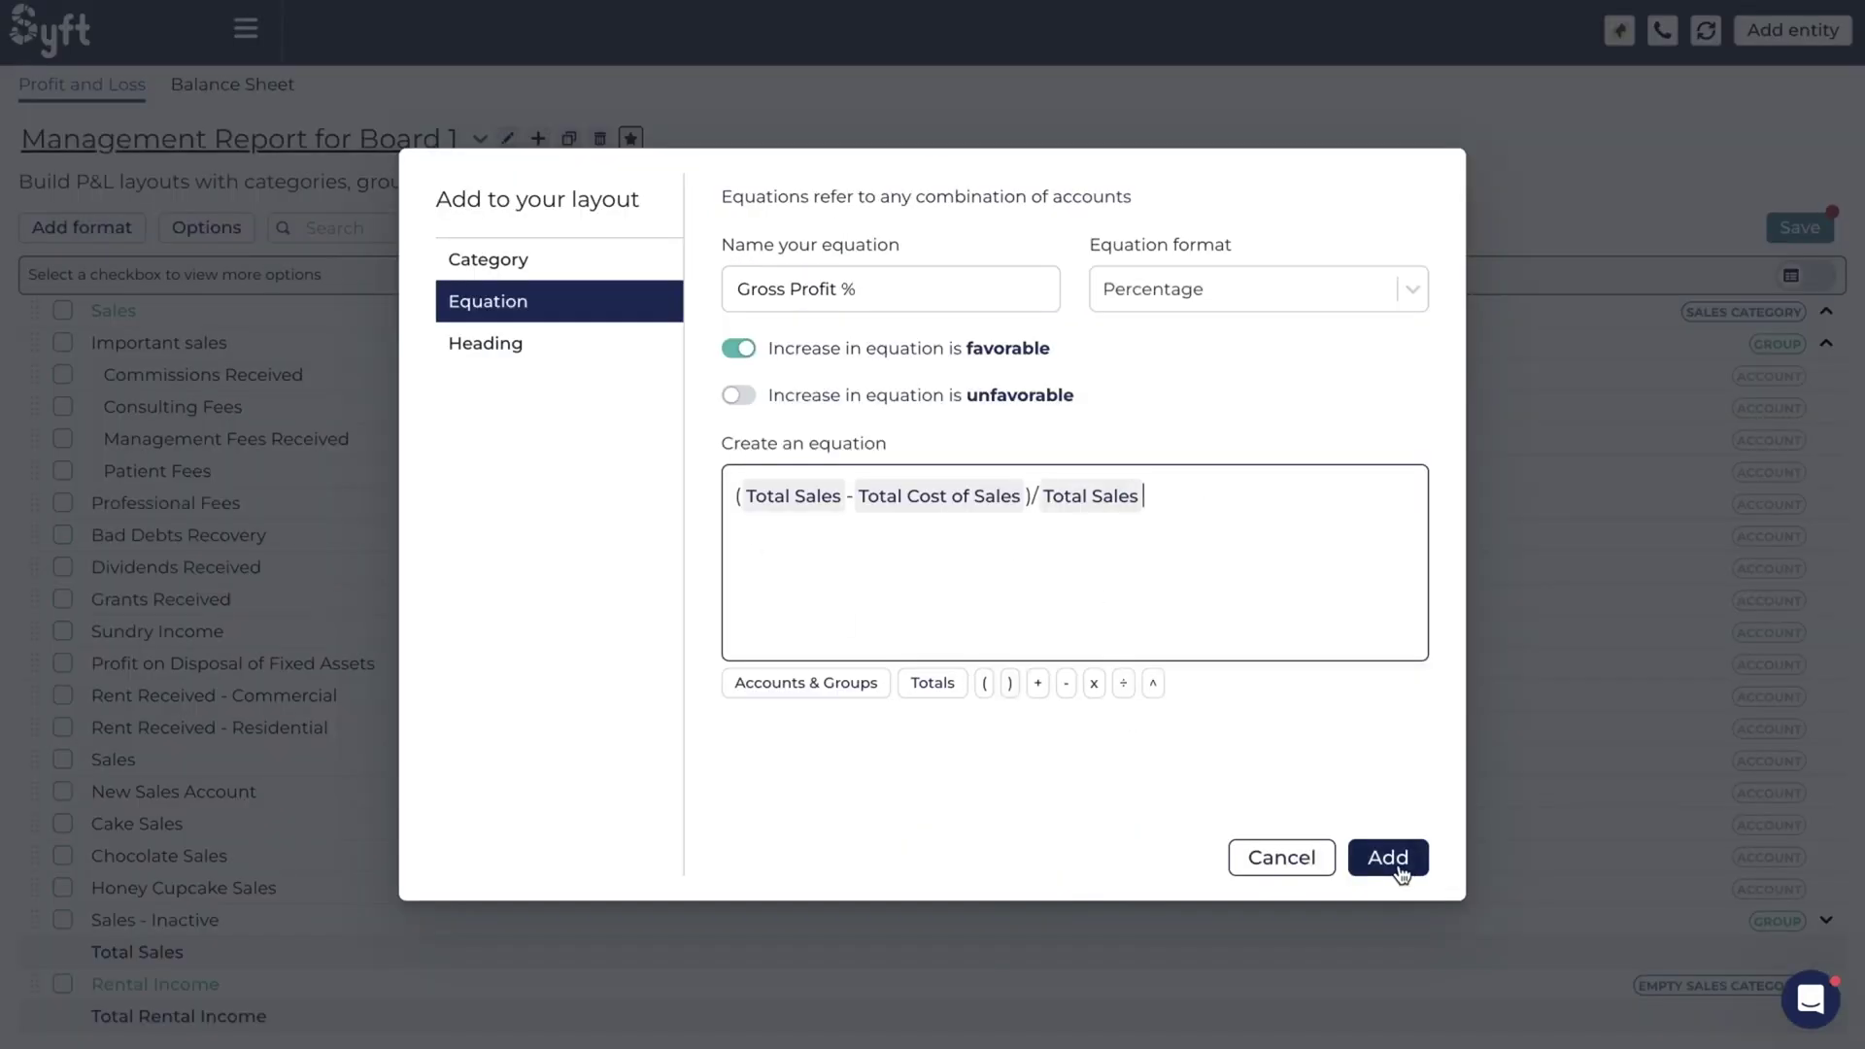
{"action": "left_click", "coordinate": [797, 685]}
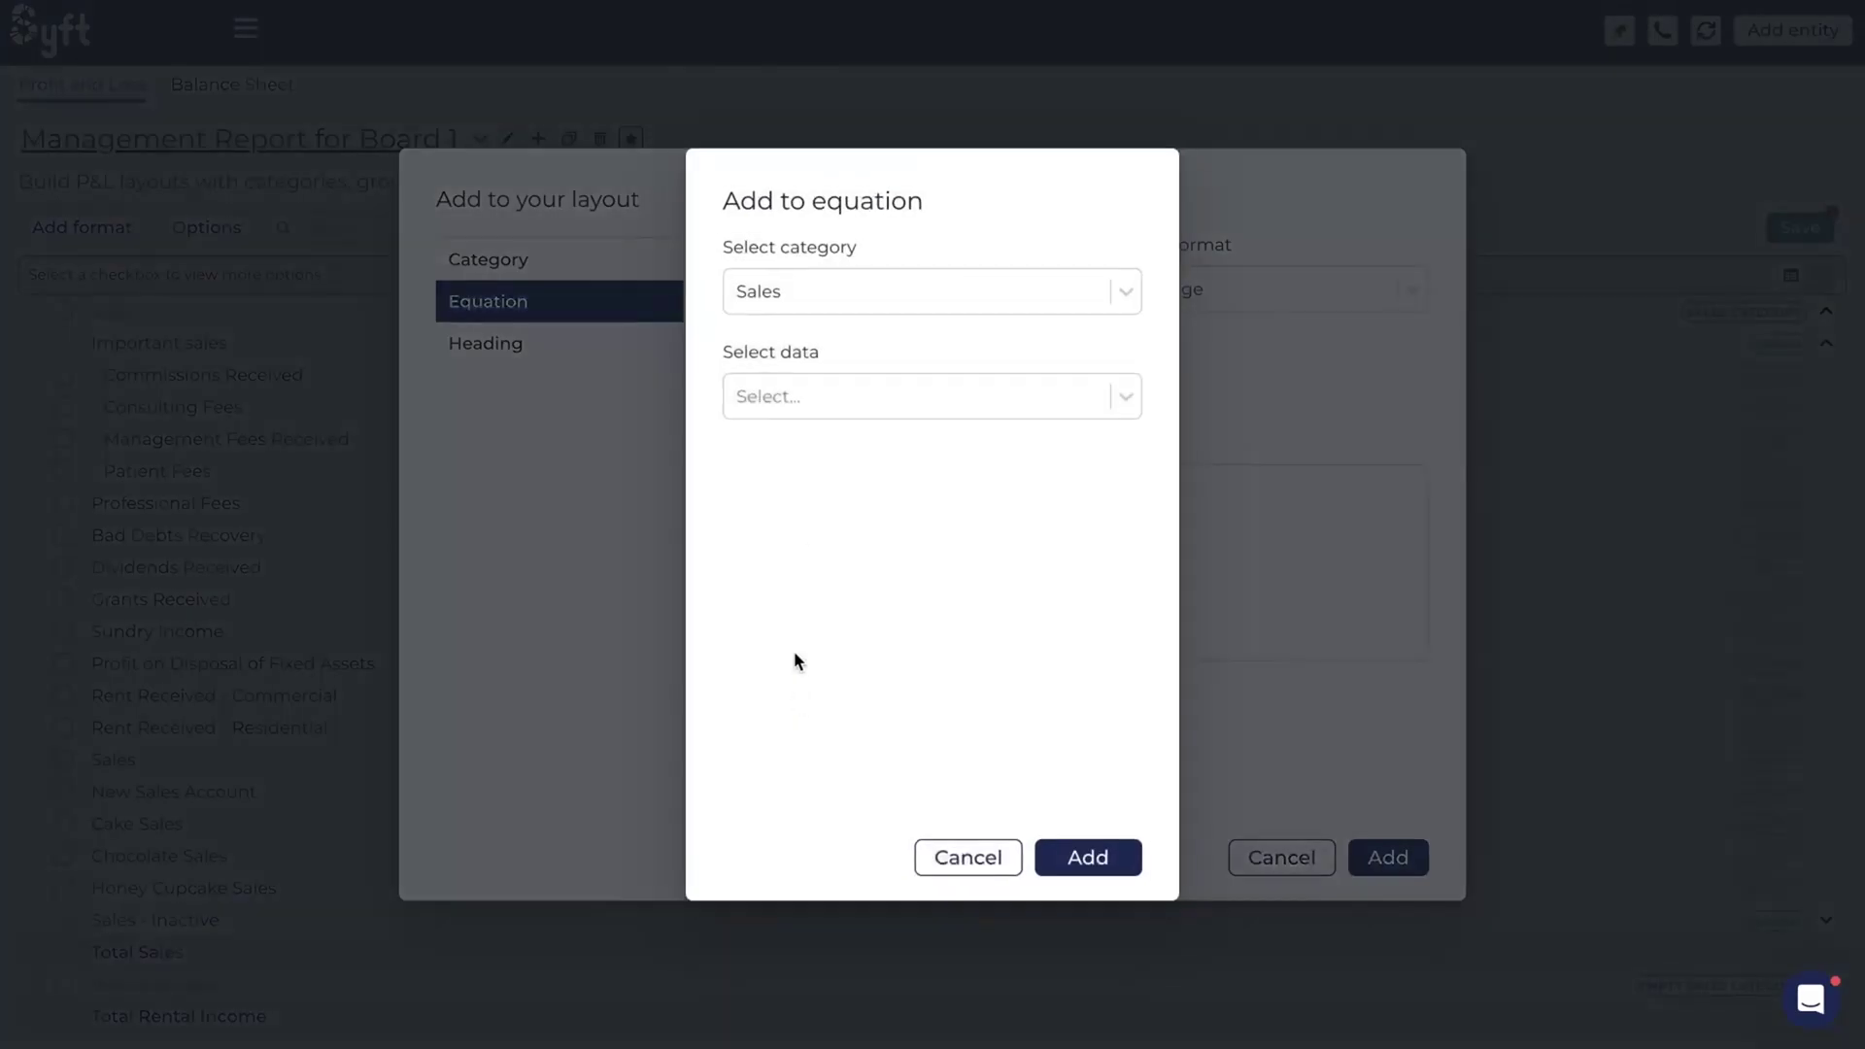
{"action": "left_click", "coordinate": [828, 309]}
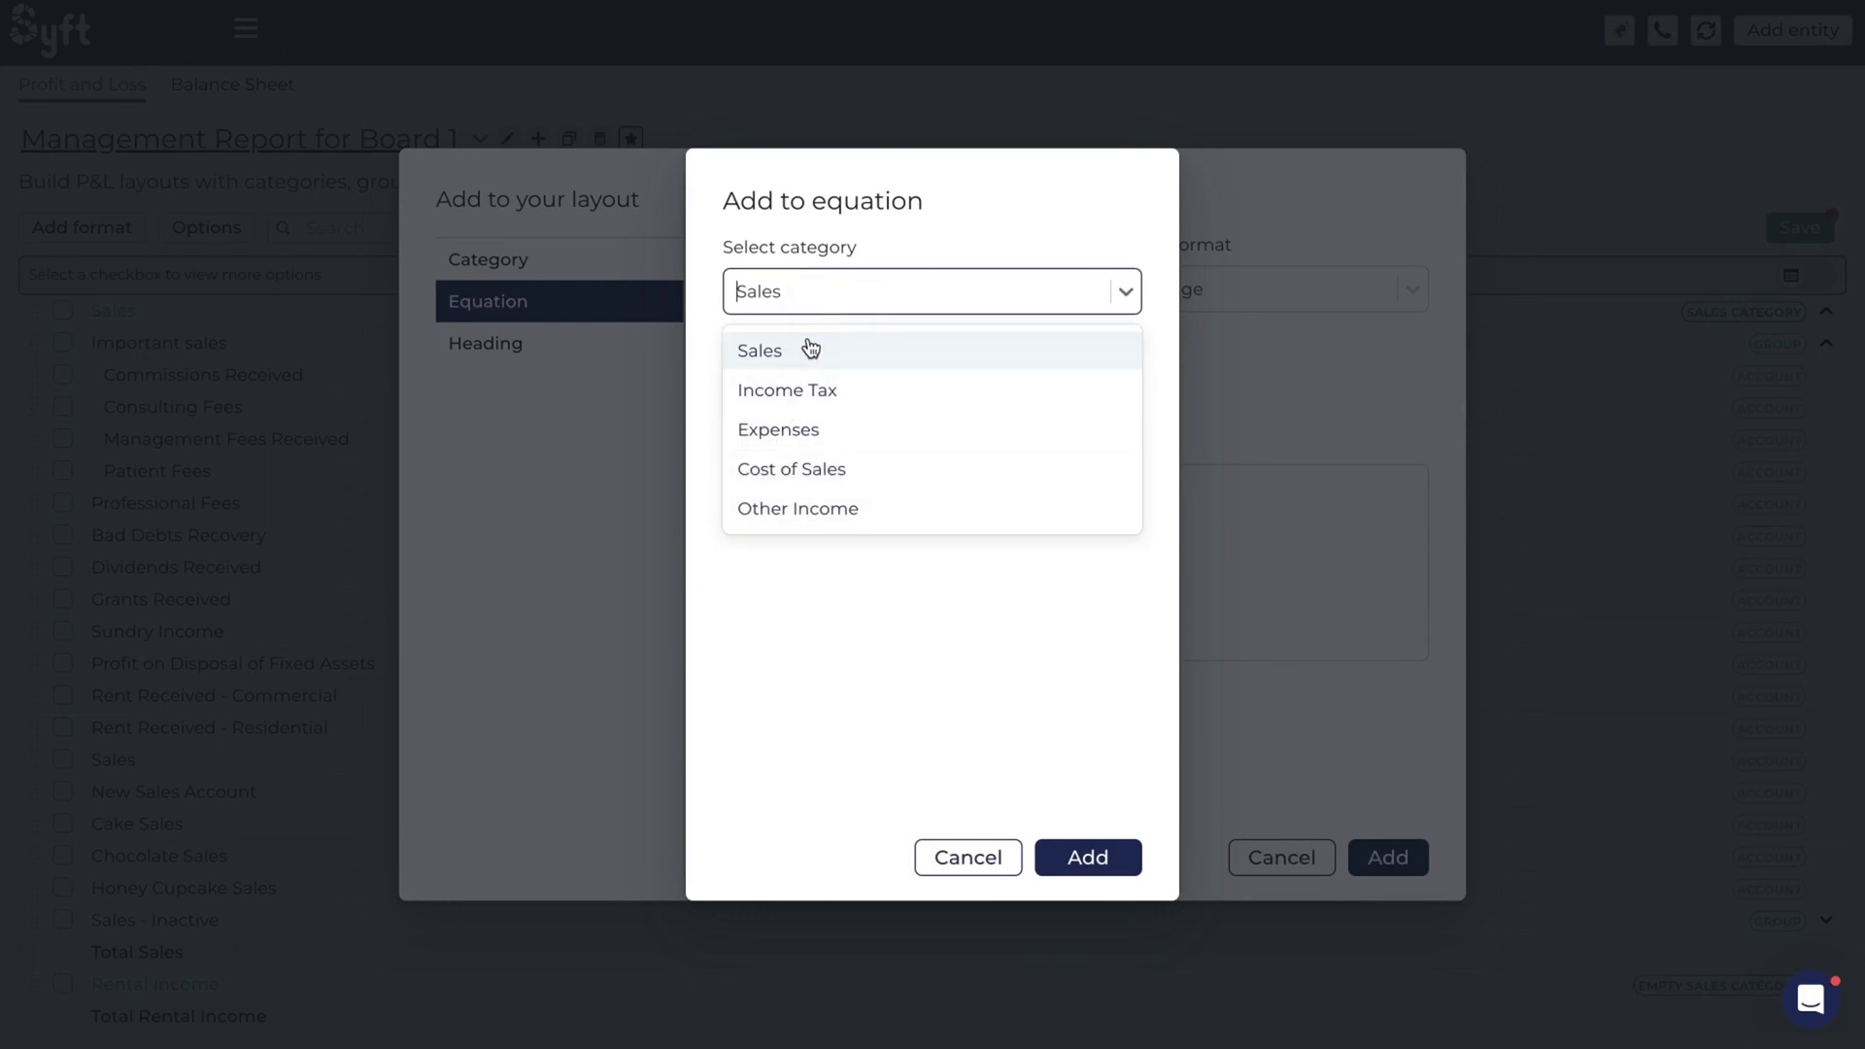
{"action": "left_click", "coordinate": [814, 433]}
{"action": "left_click", "coordinate": [806, 408]}
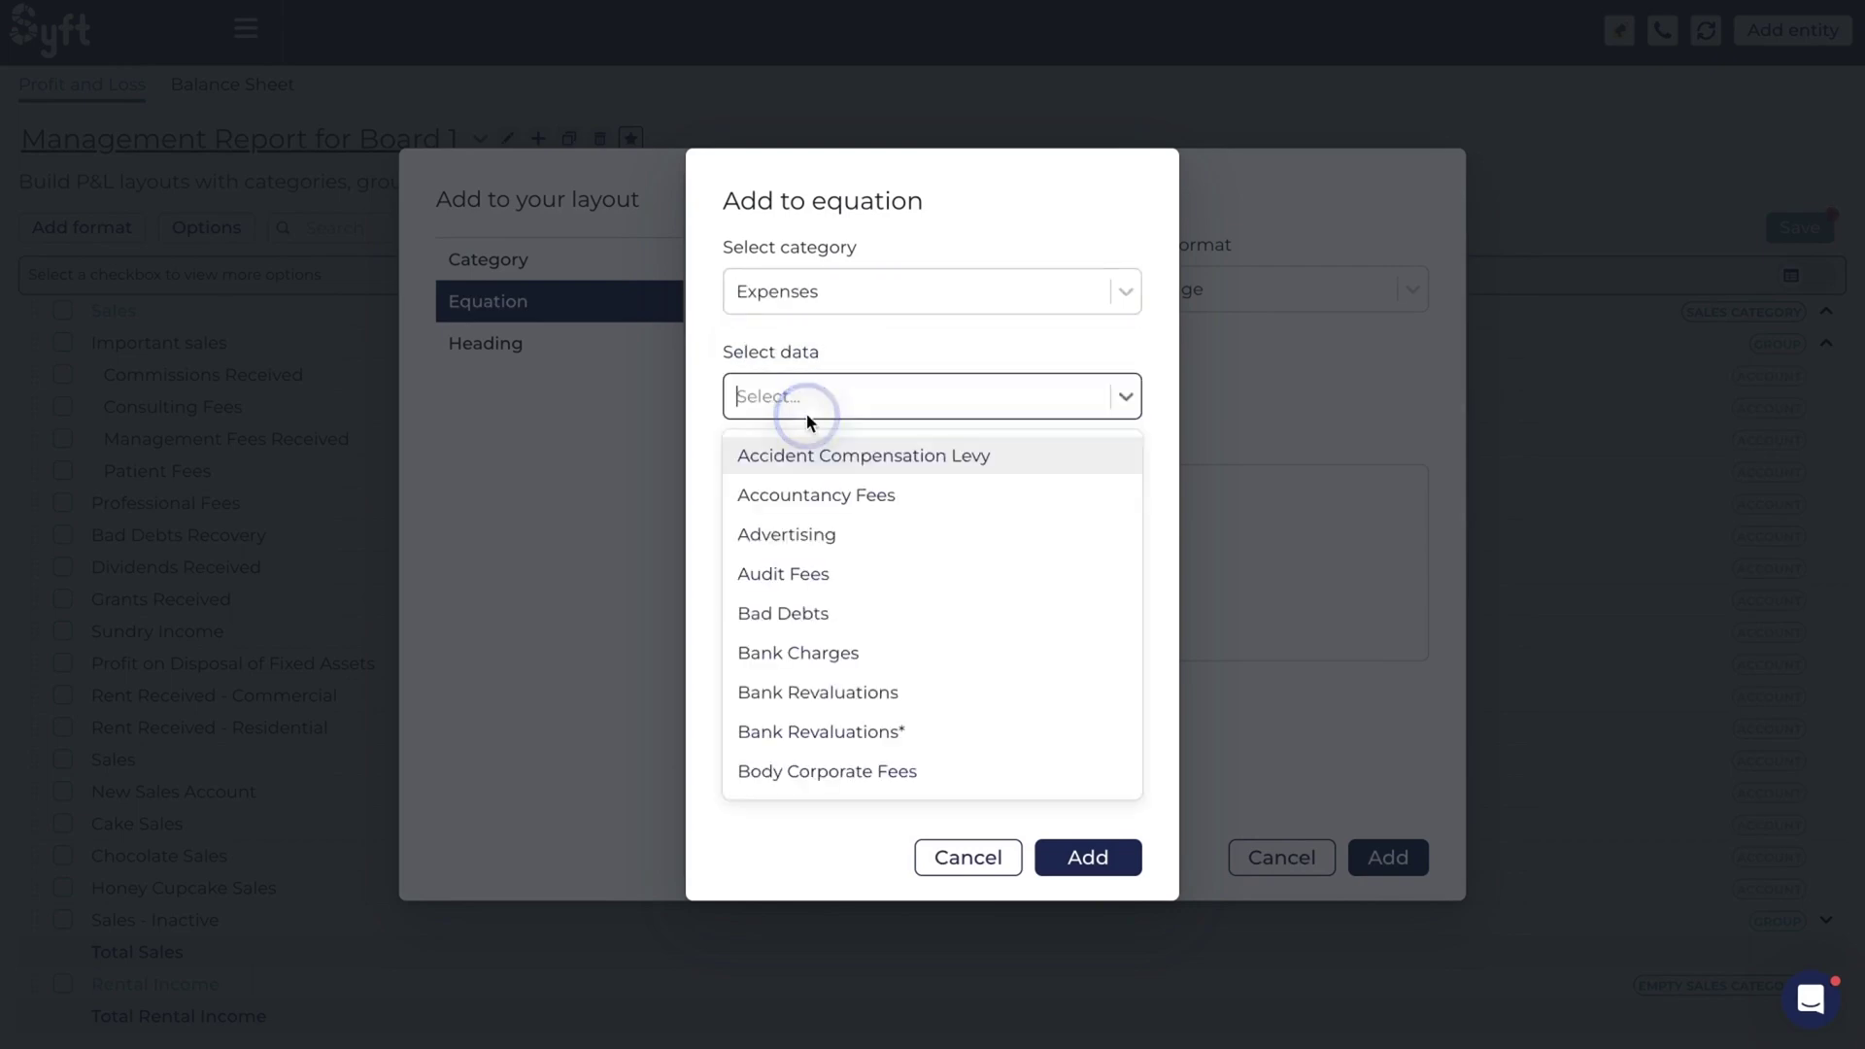
{"action": "scroll", "coordinate": [799, 741], "scroll_direction": "down", "scroll_amount": 5}
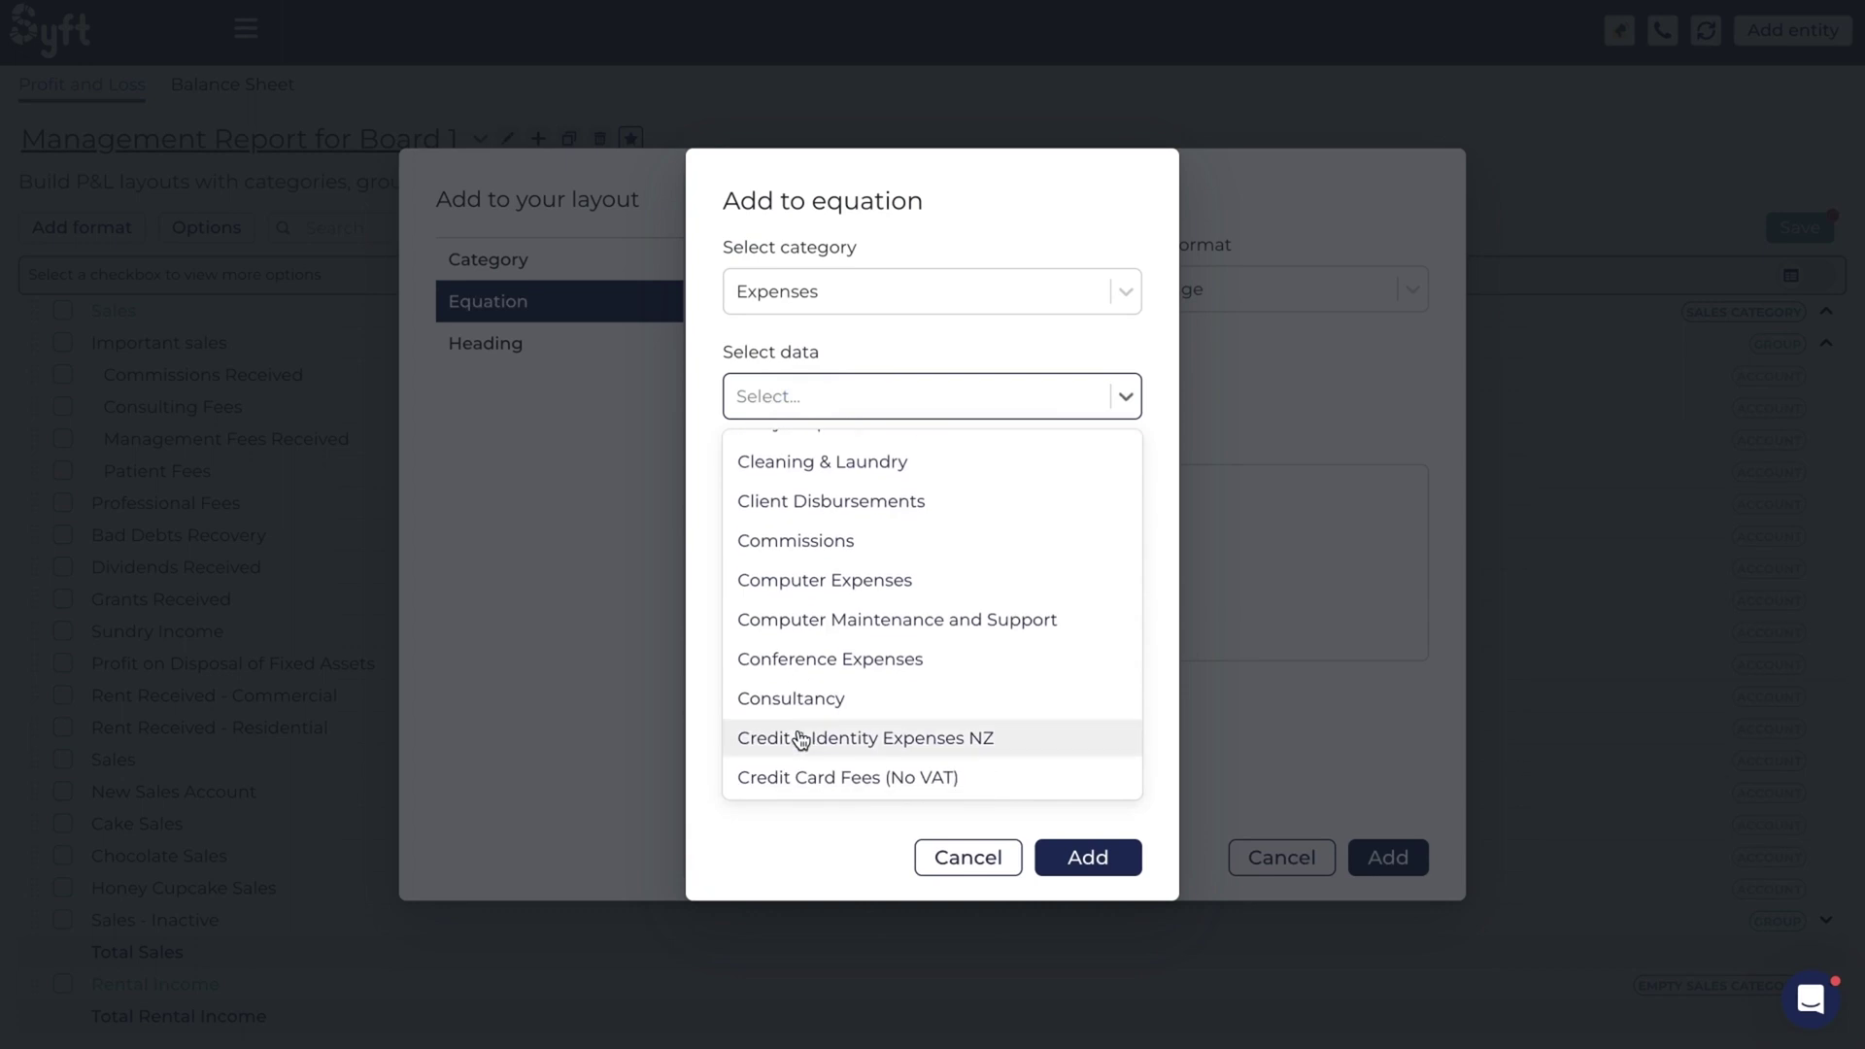
{"action": "left_click", "coordinate": [815, 546]}
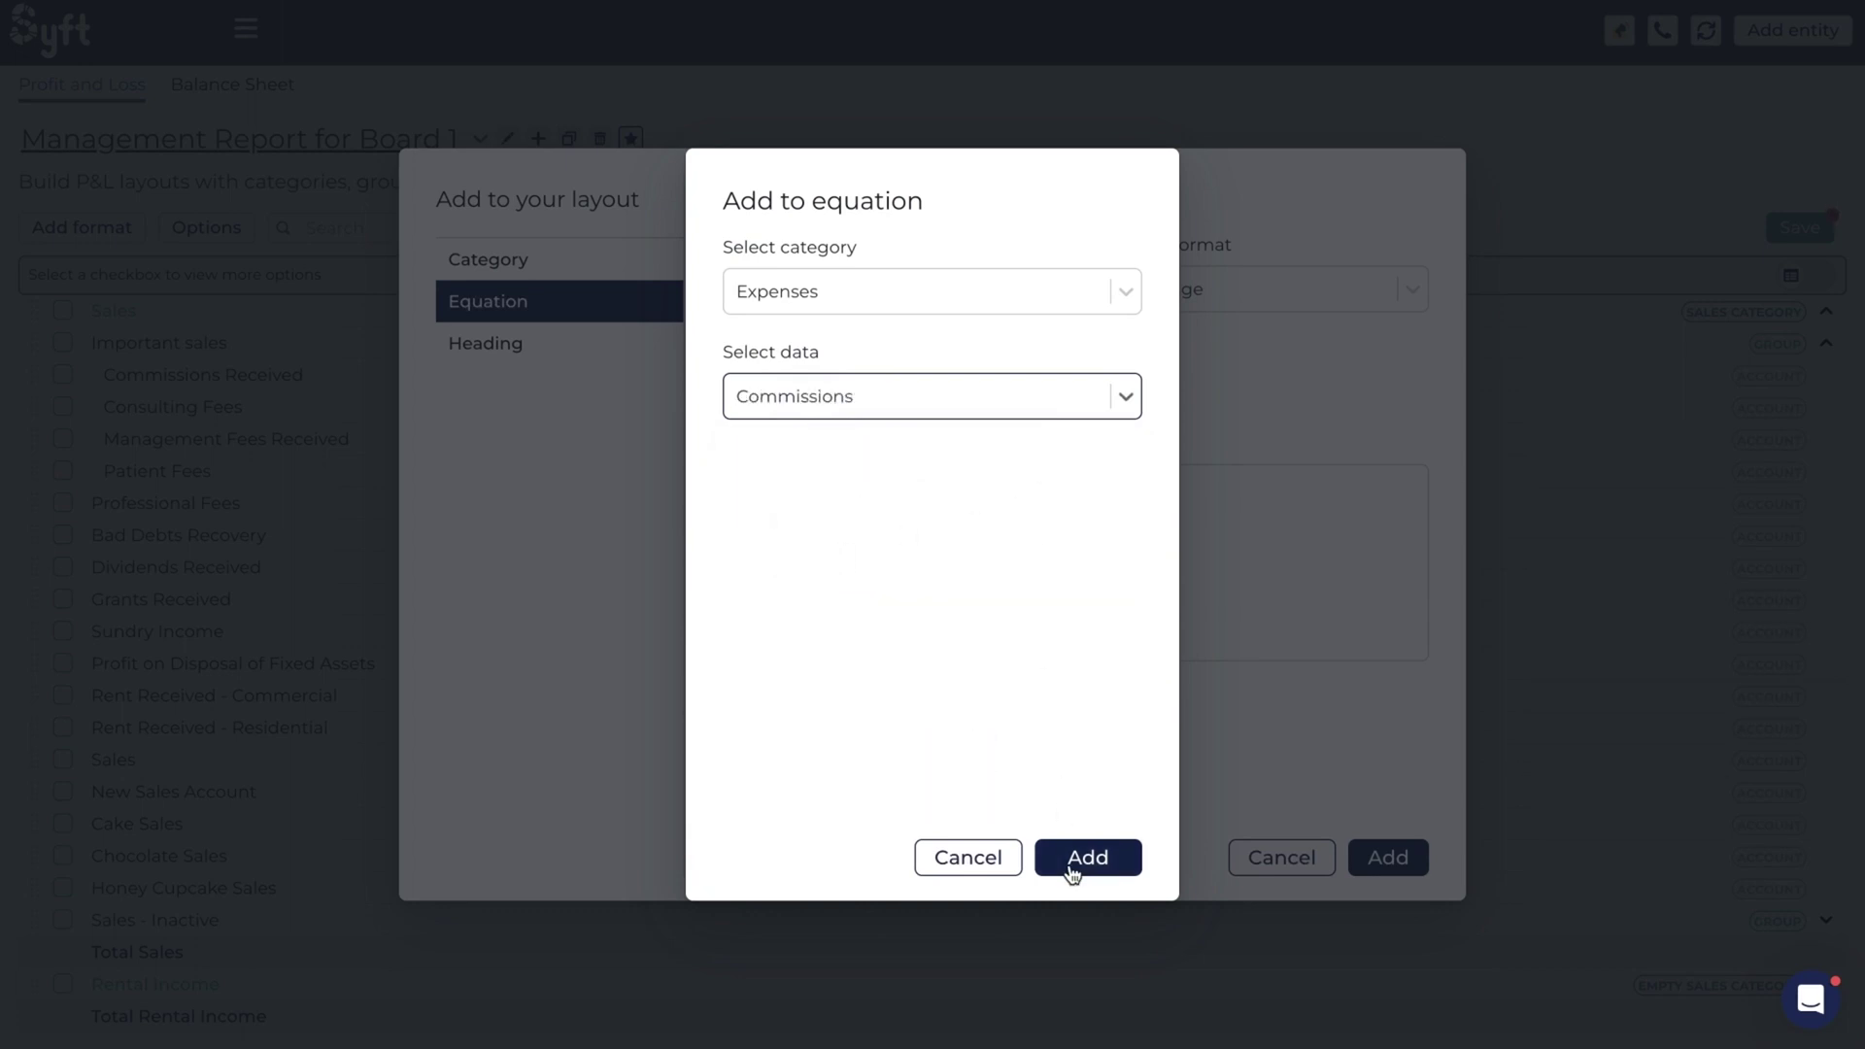
{"action": "left_click", "coordinate": [990, 860]}
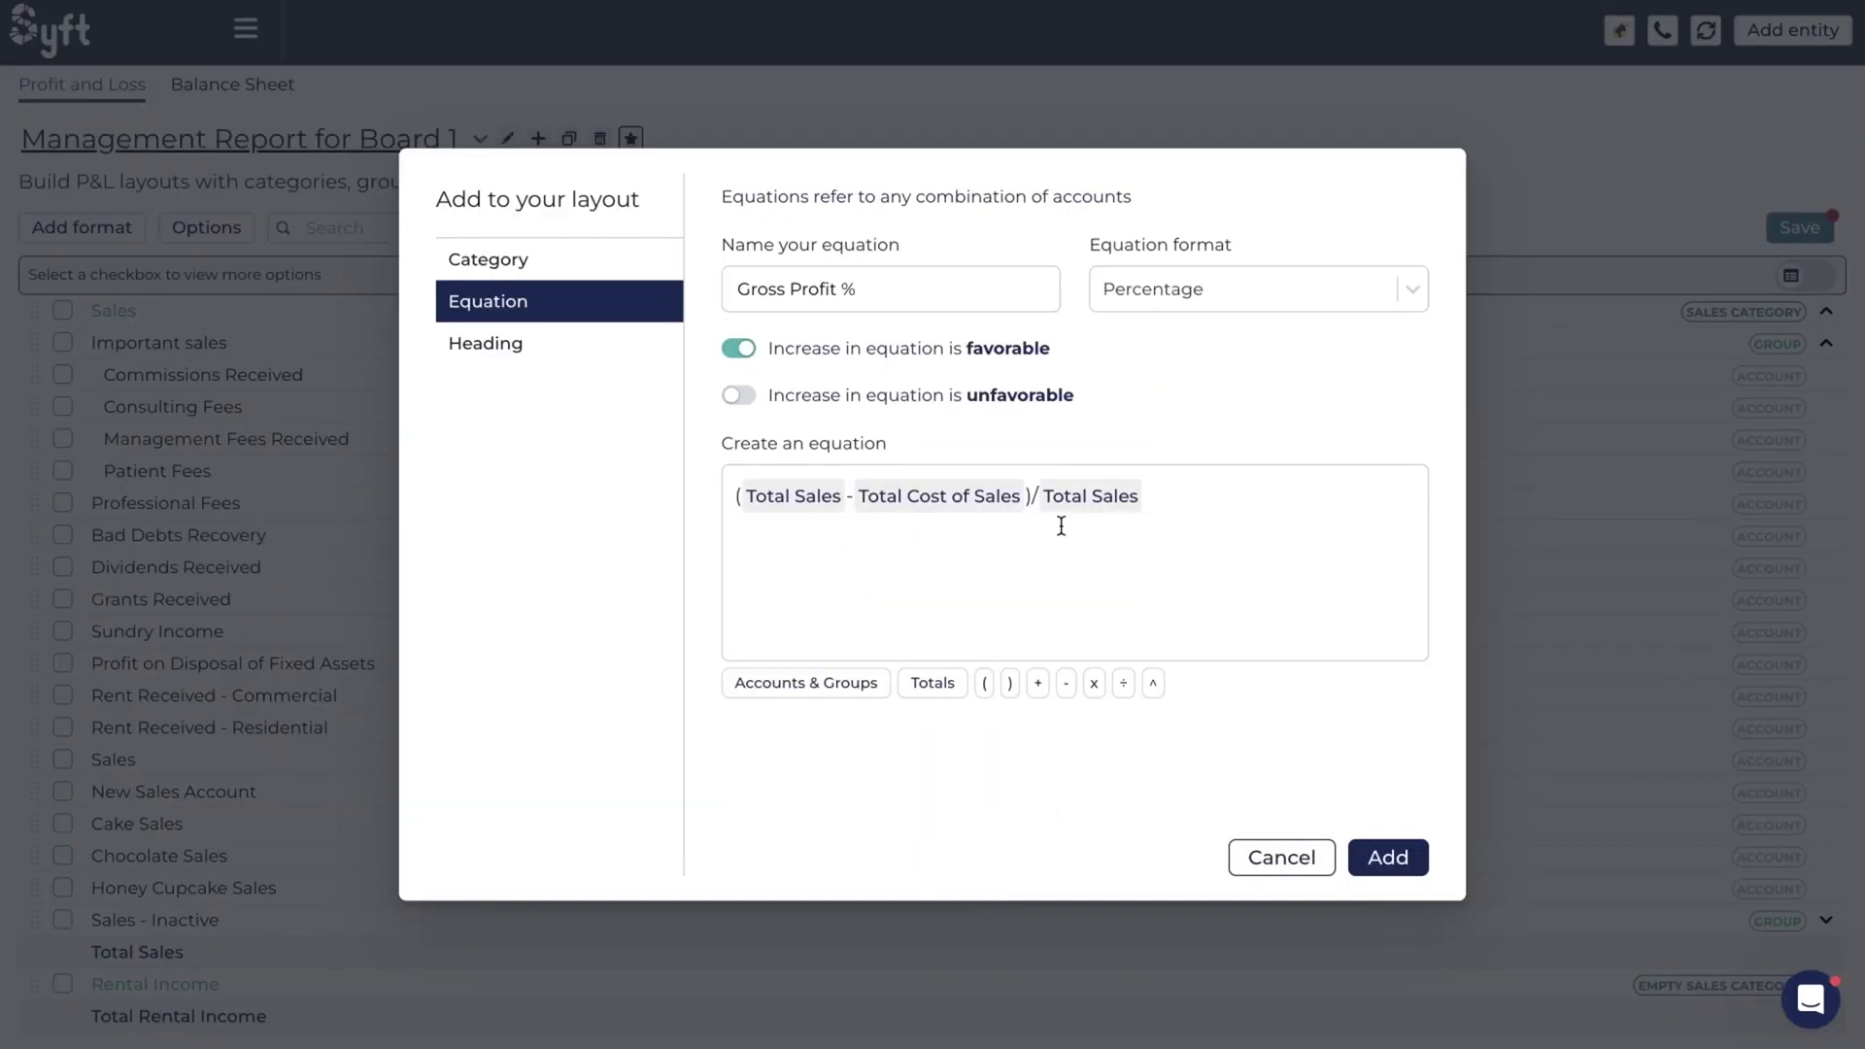
- Add the finished equation to the layout and move Gross Profit % directly below Gross Profit, above the Expenses category
{"action": "left_click", "coordinate": [1406, 858]}
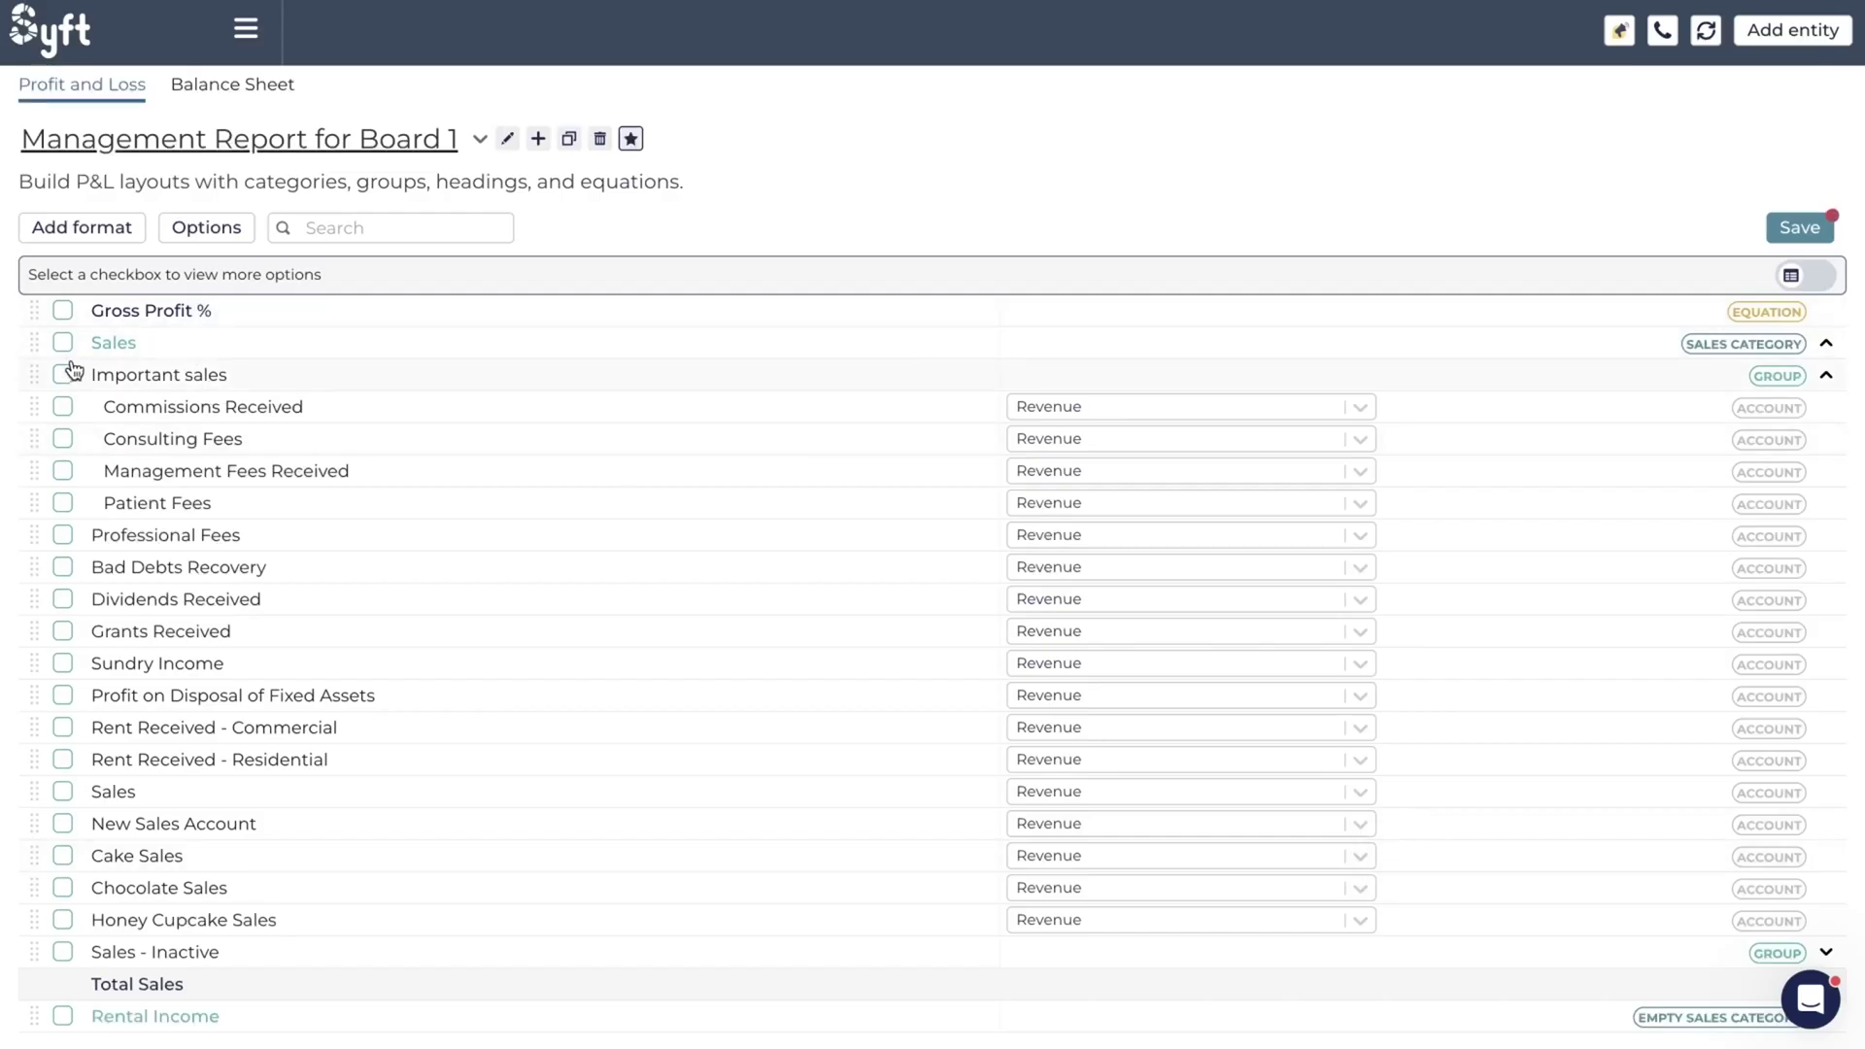
{"action": "left_click_drag", "start_coordinate": [40, 311], "coordinate": [140, 441]}
{"action": "scroll", "coordinate": [291, 471], "scroll_direction": "down", "scroll_amount": 5}
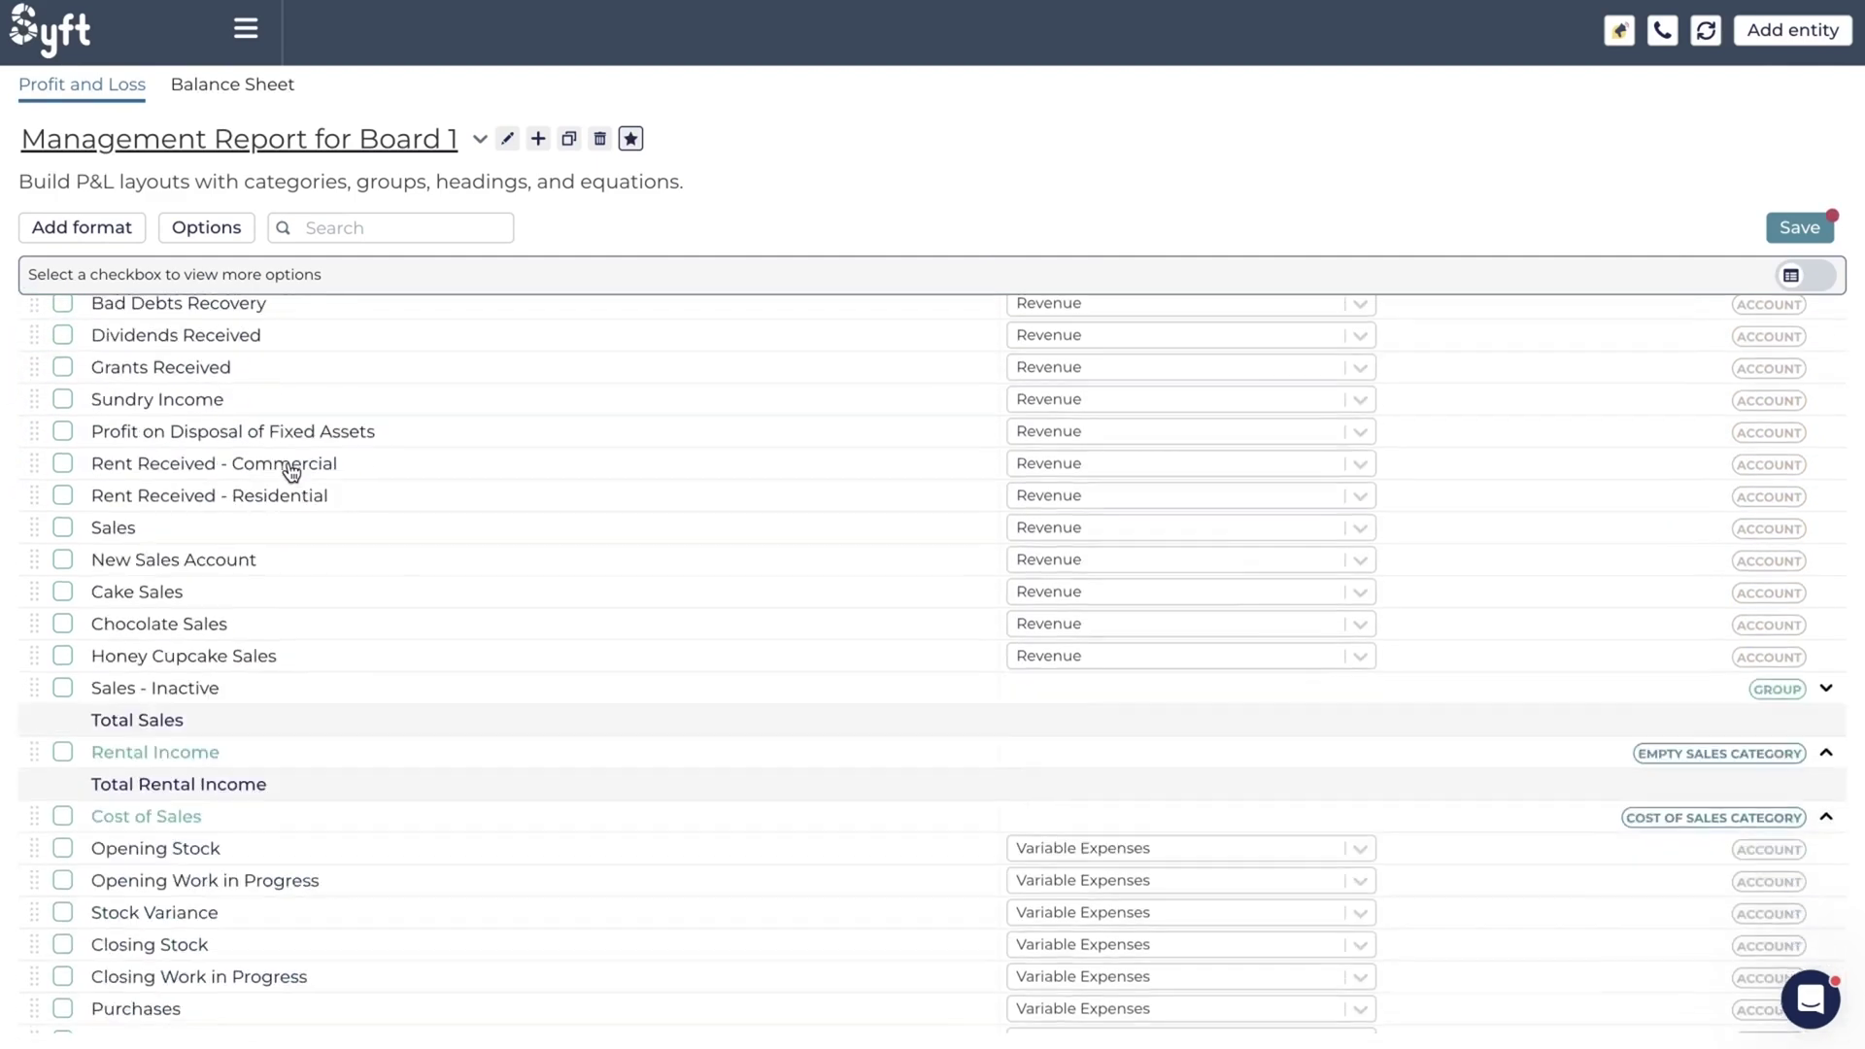
{"action": "scroll", "coordinate": [291, 471], "scroll_direction": "down", "scroll_amount": 7}
{"action": "scroll", "coordinate": [291, 471], "scroll_direction": "up", "scroll_amount": 2}
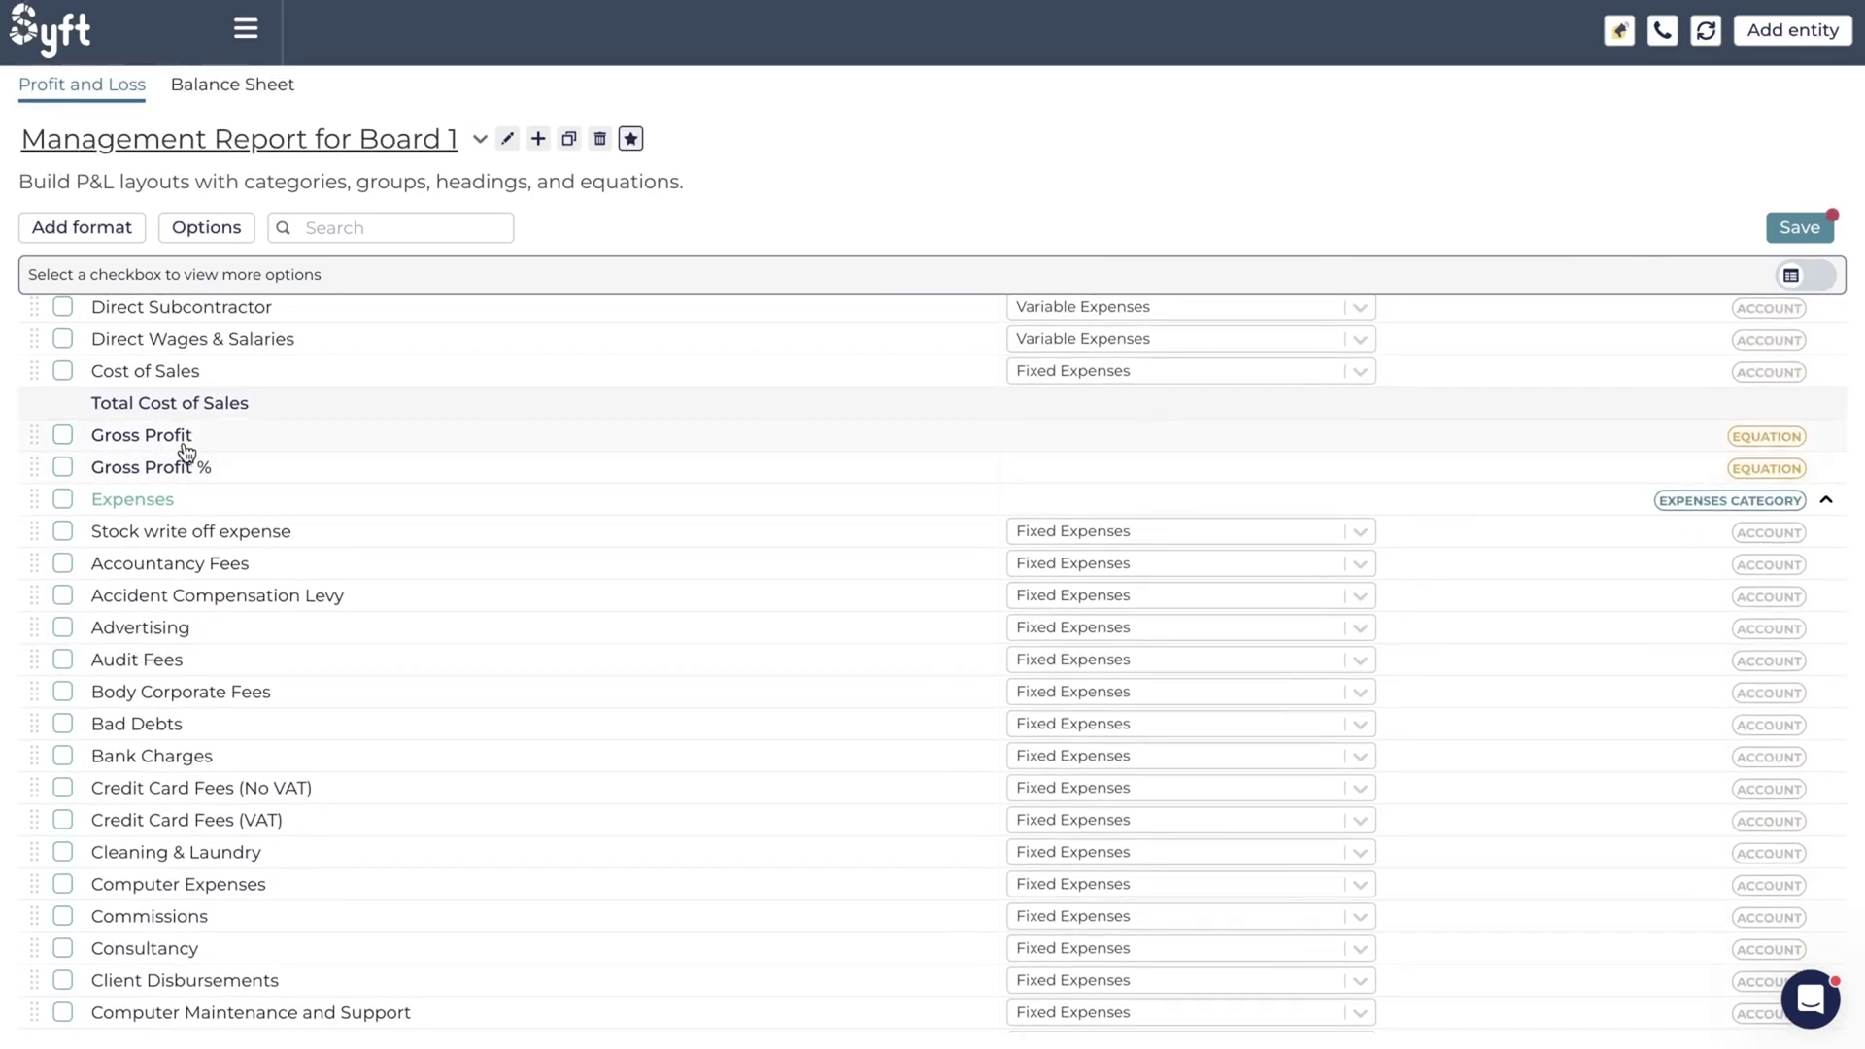
- Review the Gross Profit % equation, search its selectable totals for "gros", and close it without changes
{"action": "left_click", "coordinate": [62, 468]}
{"action": "left_click", "coordinate": [259, 274]}
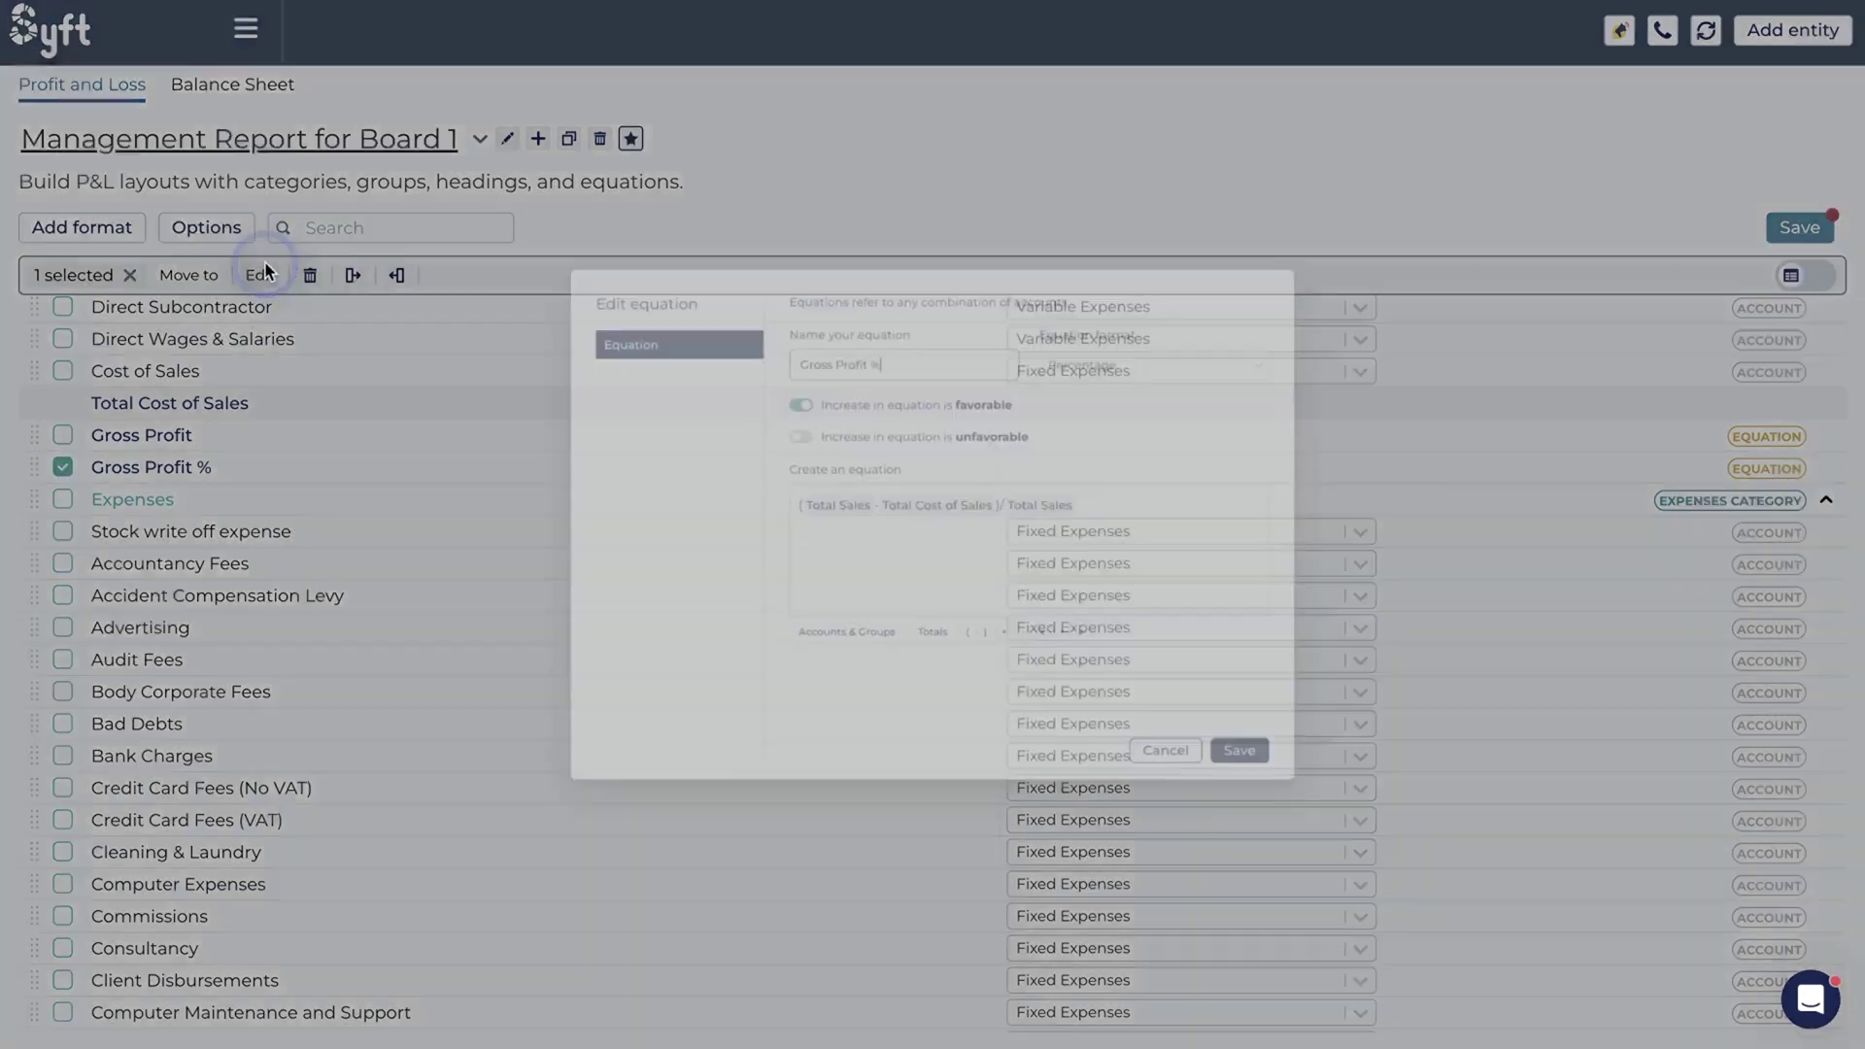
{"action": "left_click", "coordinate": [1210, 490]}
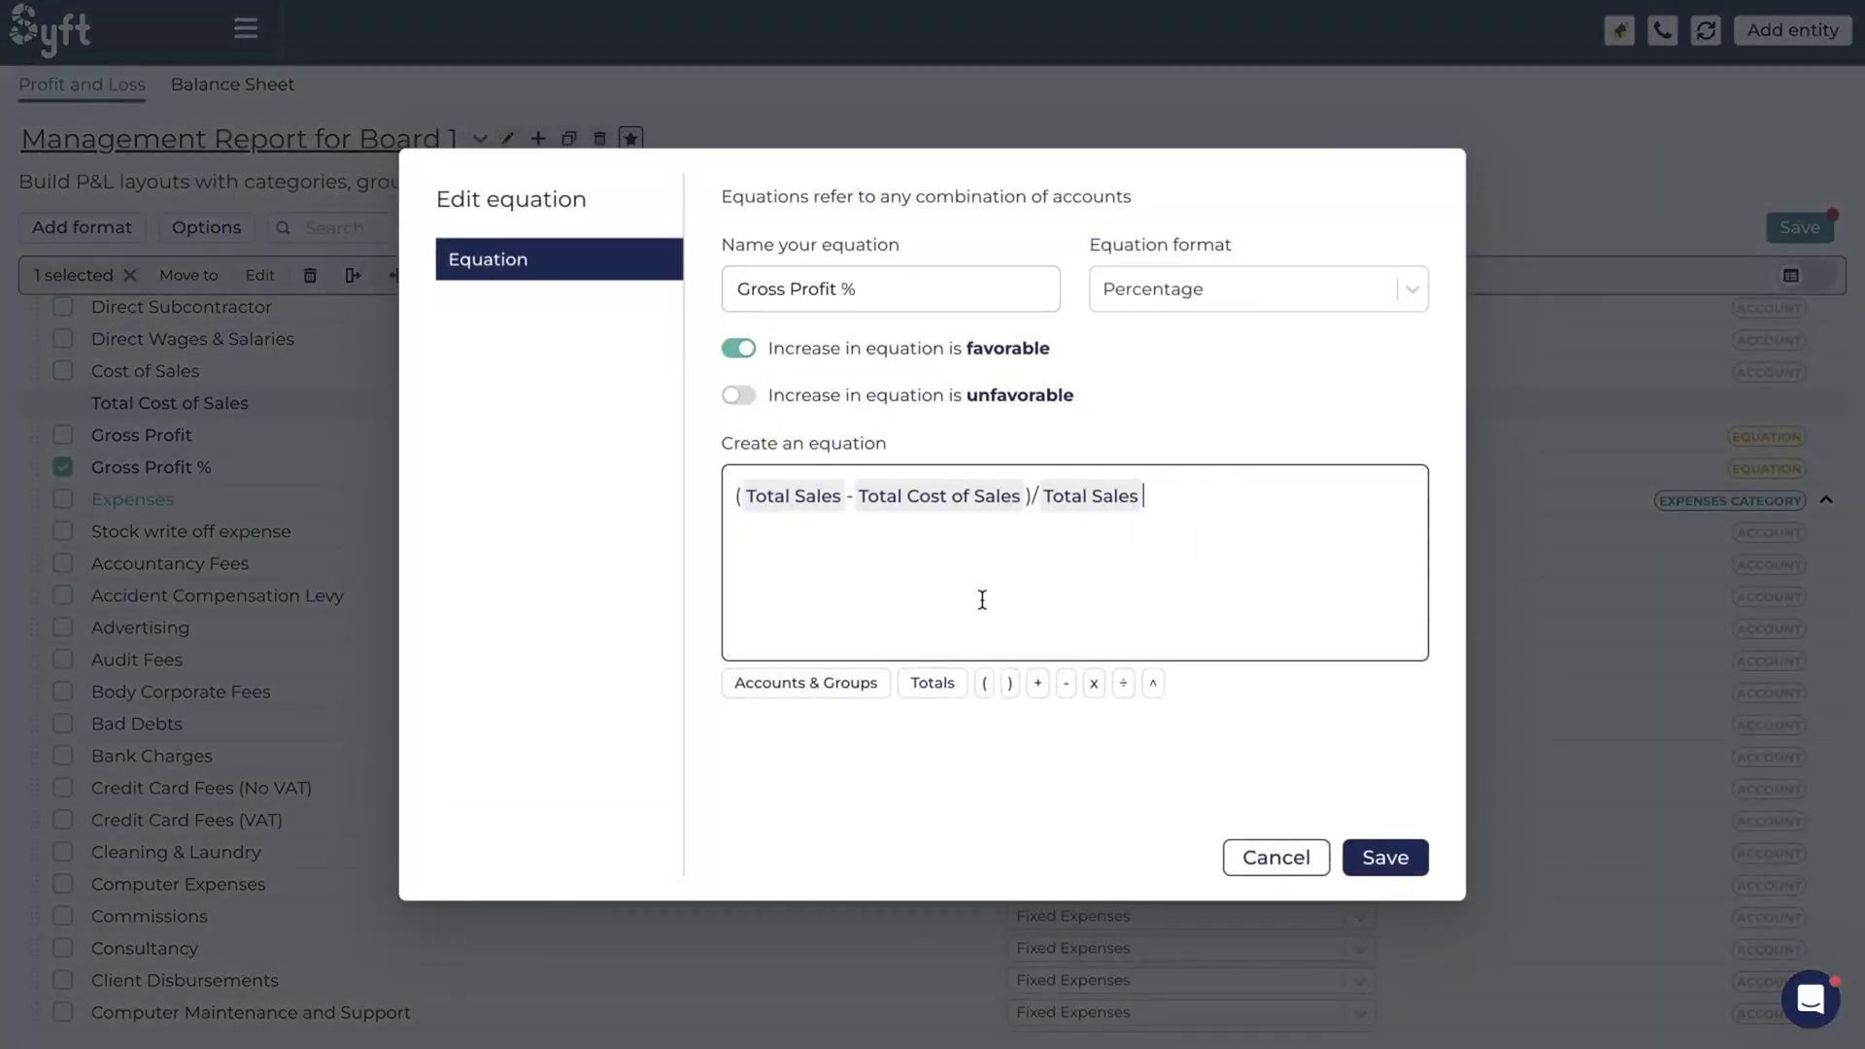
{"action": "left_click", "coordinate": [933, 683]}
{"action": "left_click", "coordinate": [890, 291]}
{"action": "type", "text": "gros"}
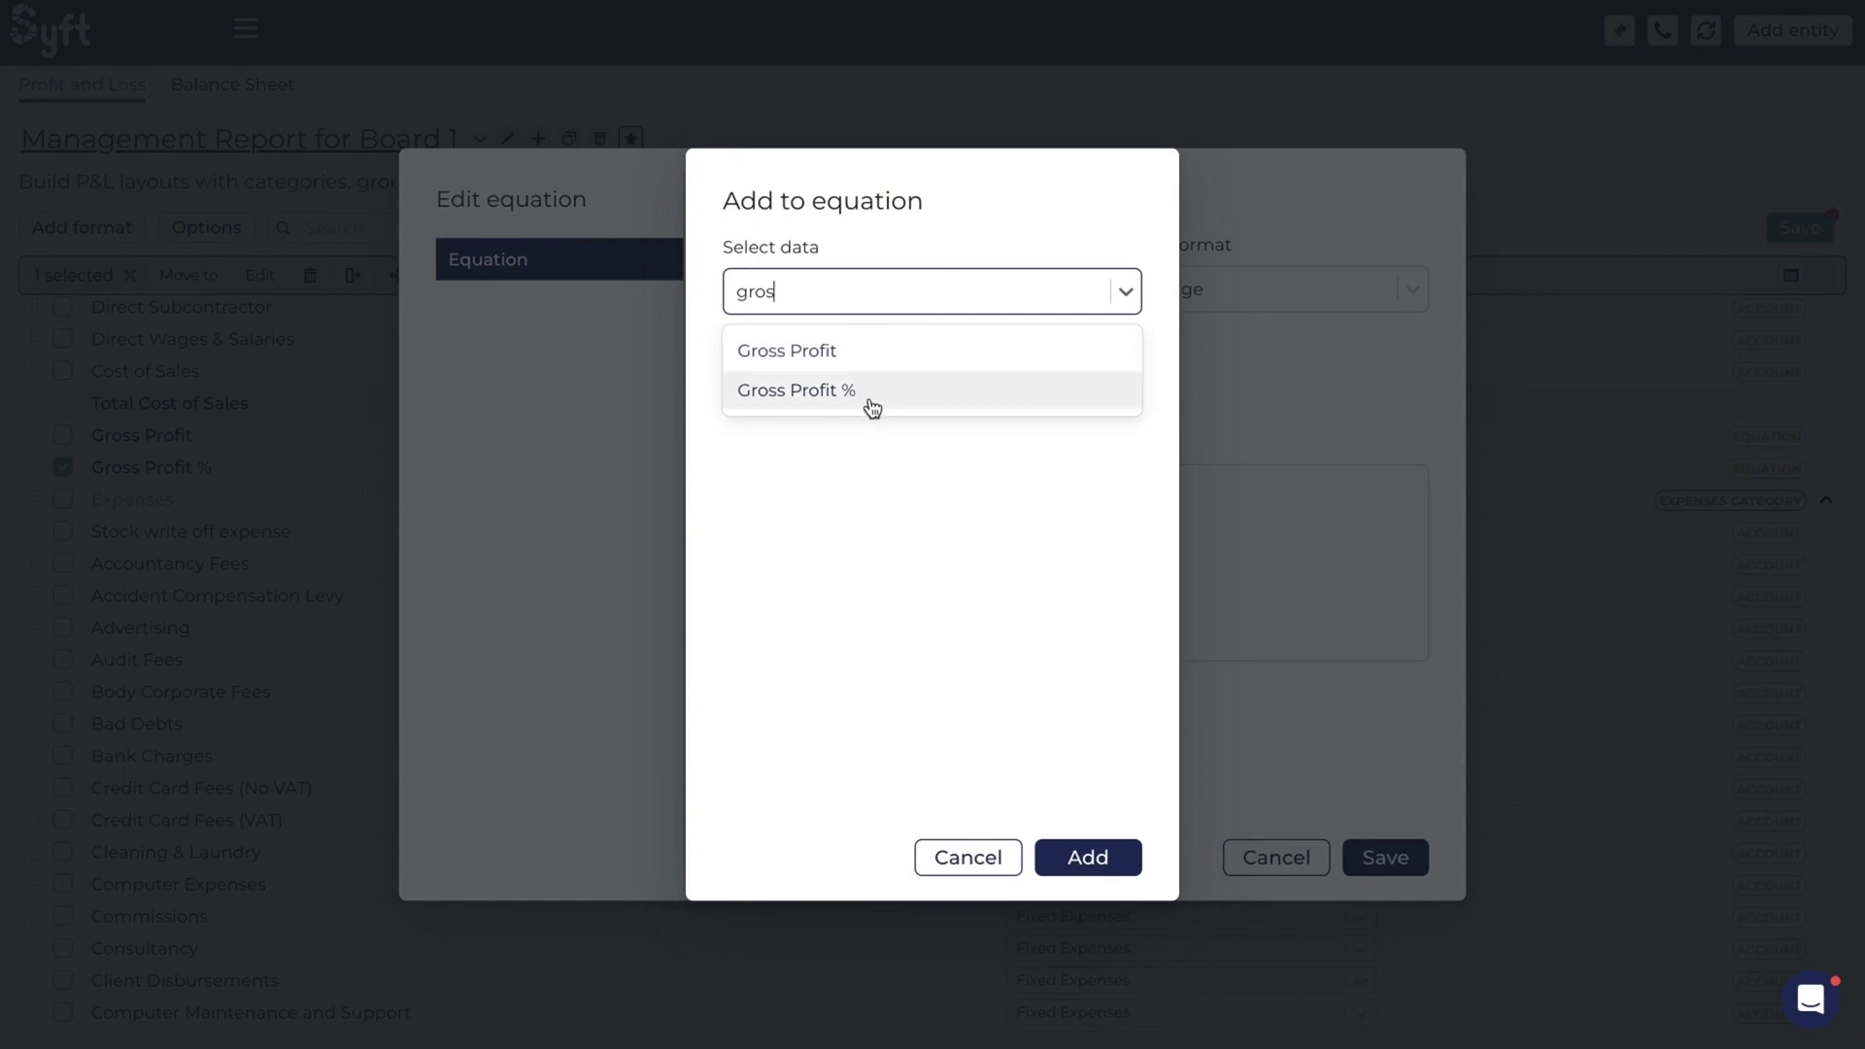
{"action": "left_click", "coordinate": [948, 858]}
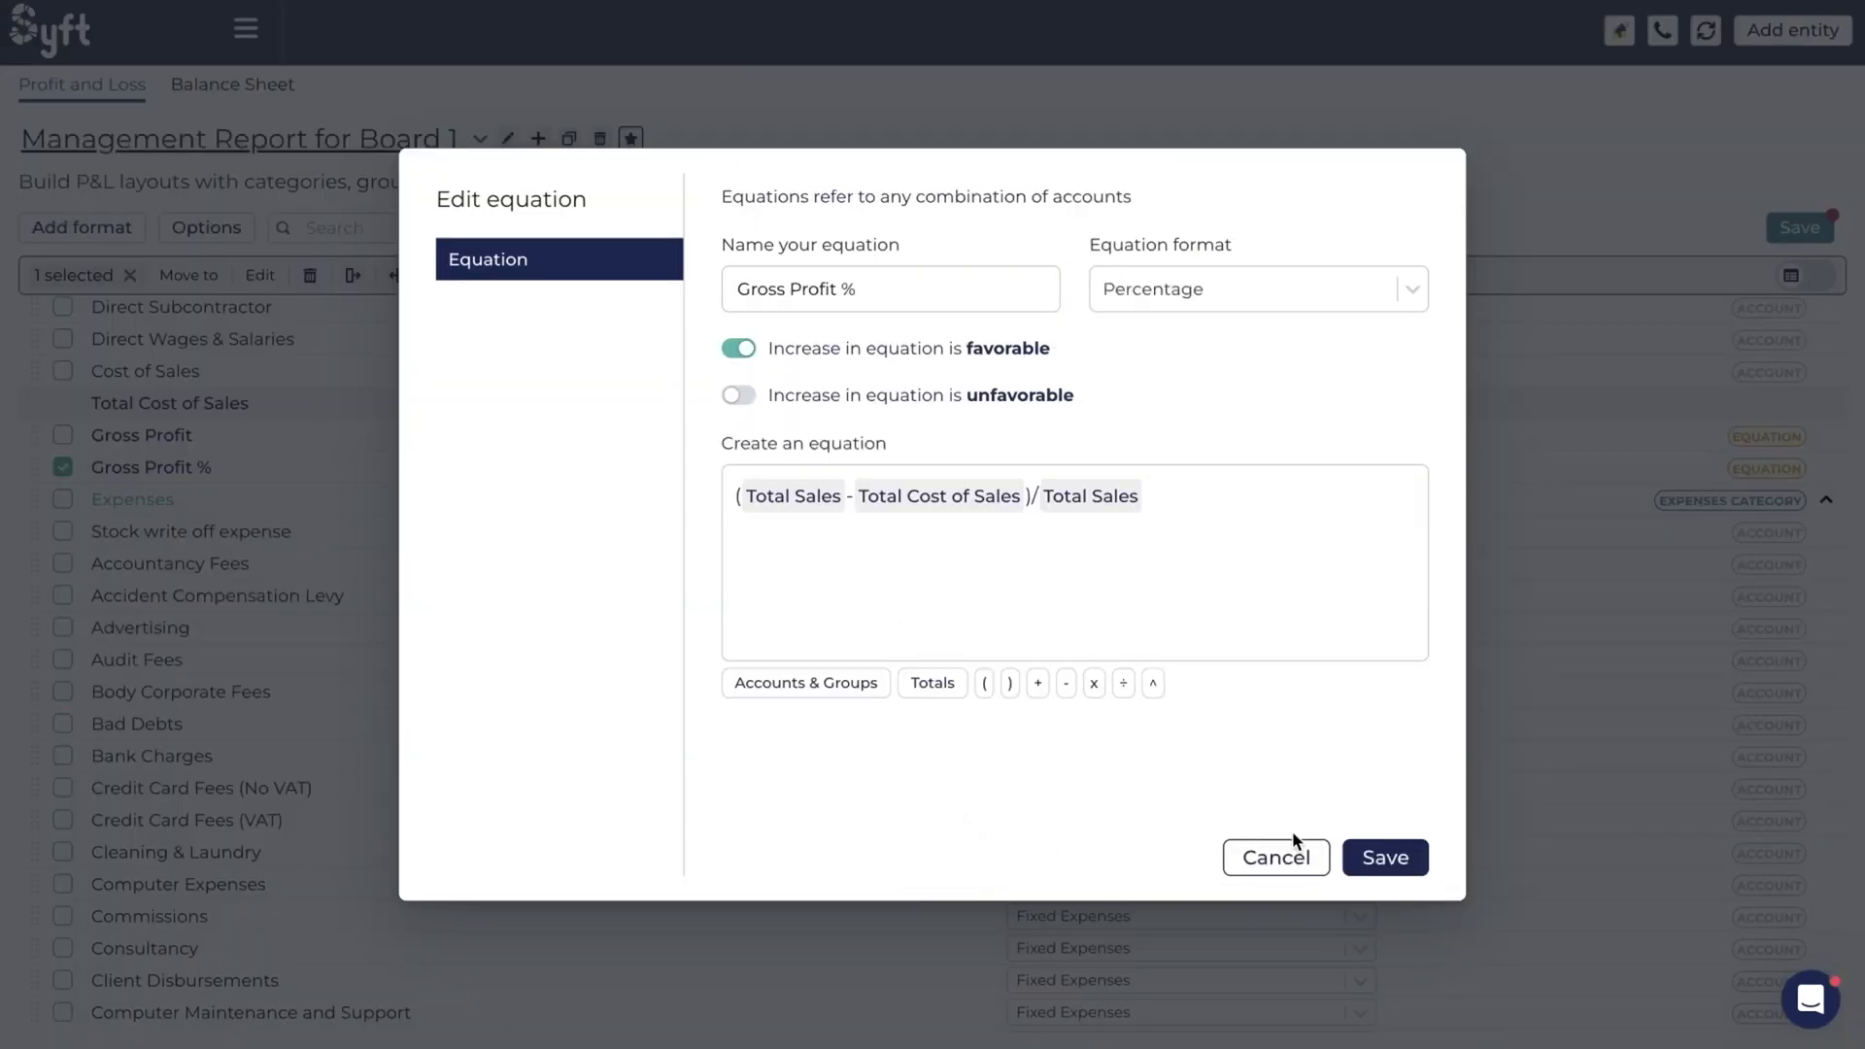
{"action": "left_click", "coordinate": [1276, 857]}
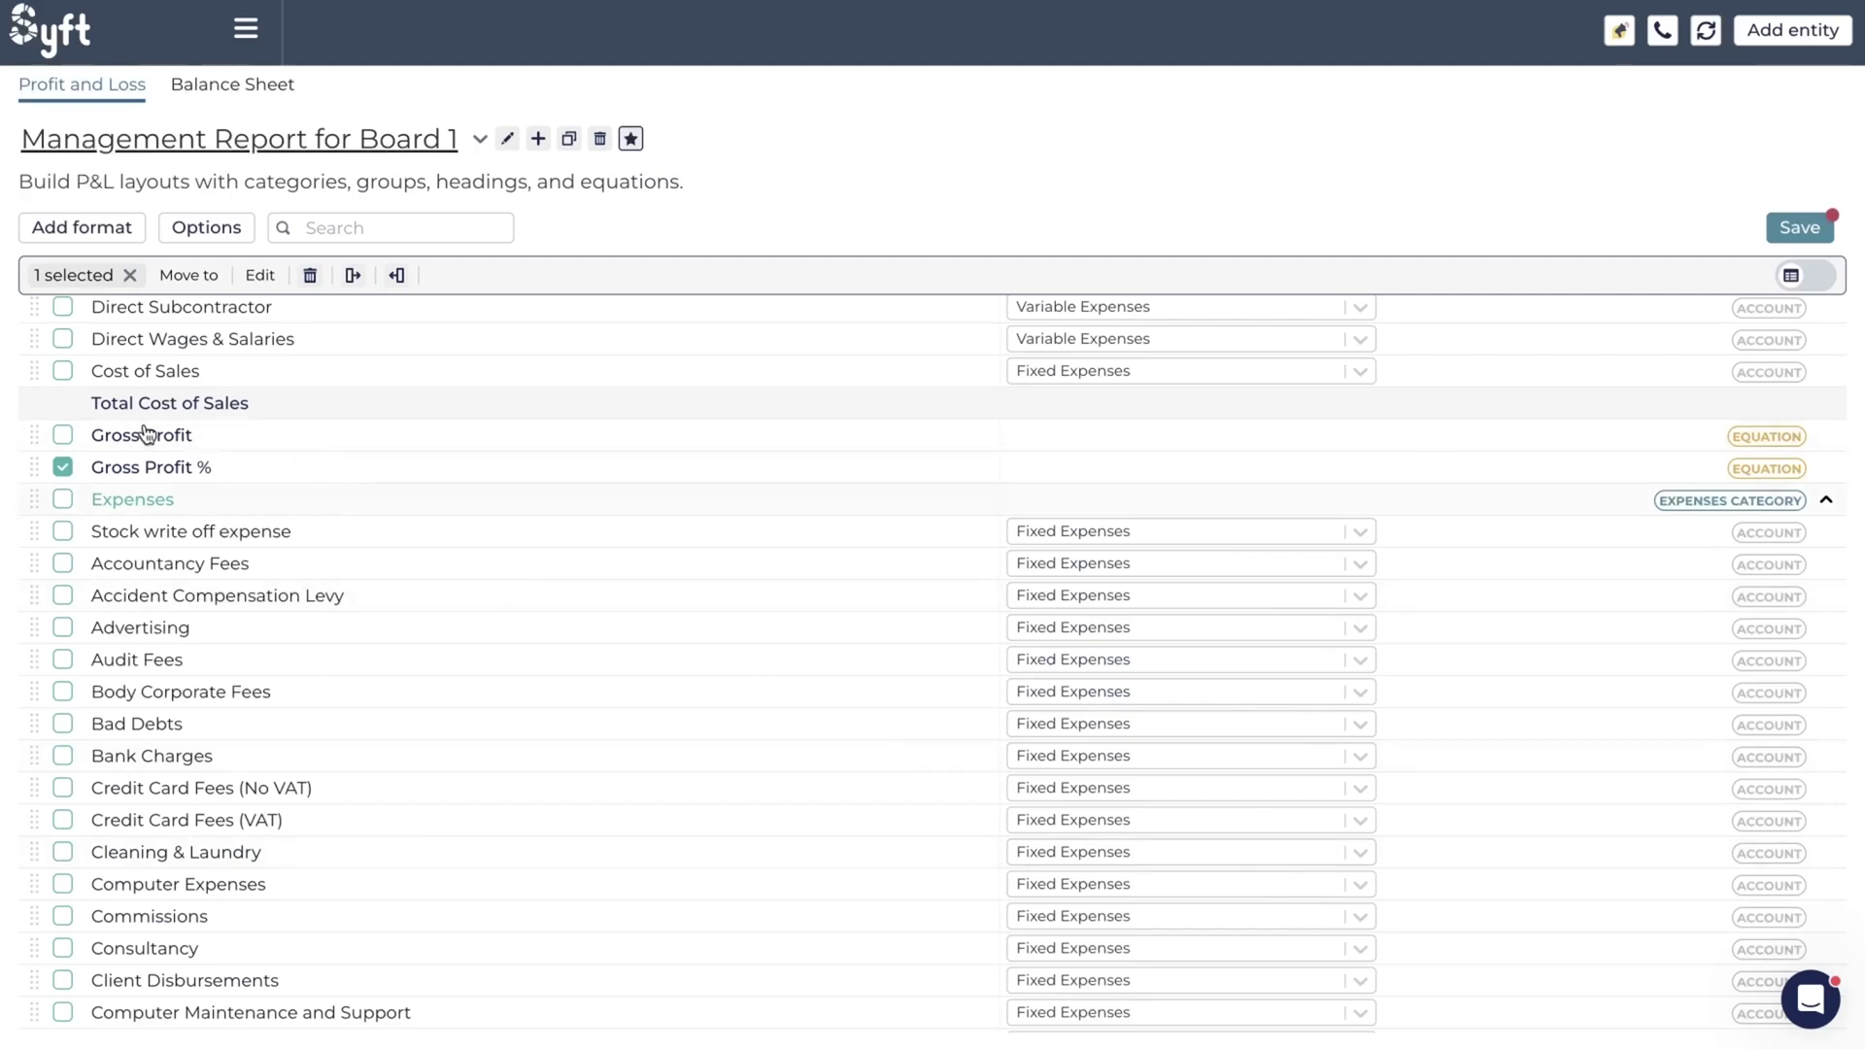
{"action": "left_click", "coordinate": [127, 277]}
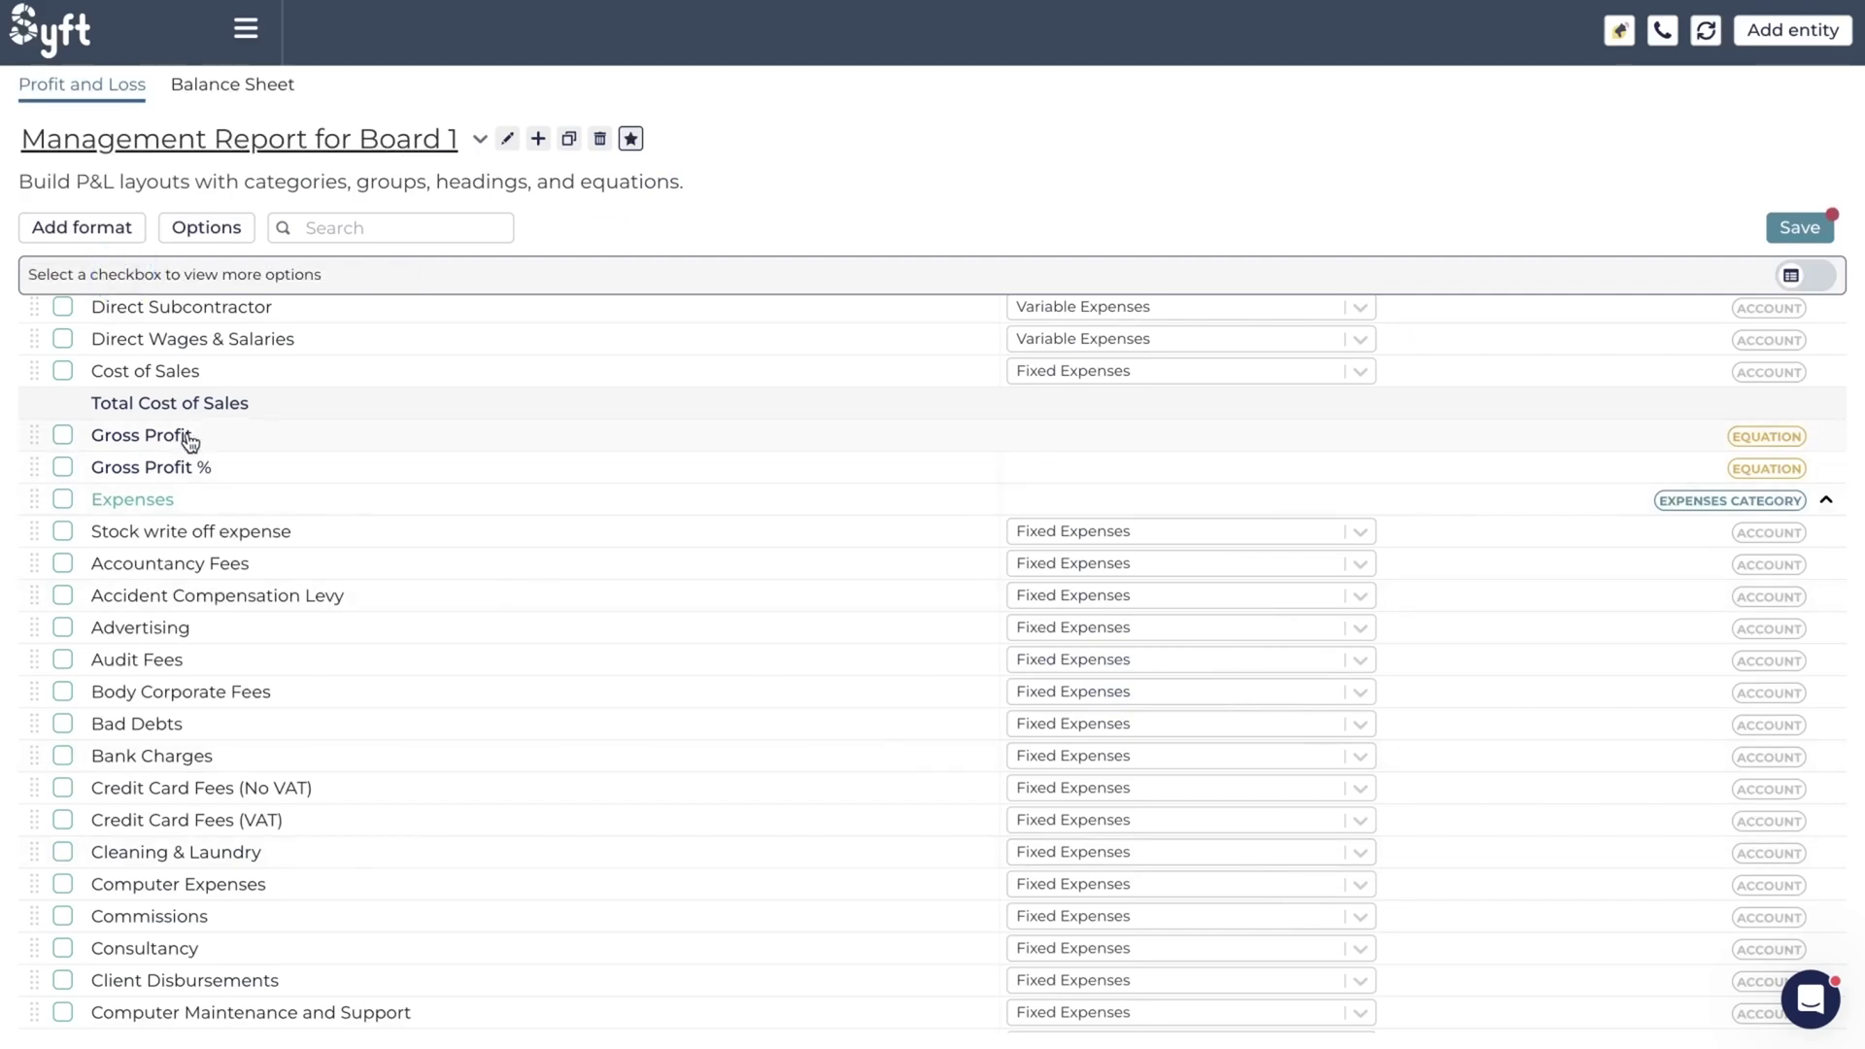
- Add a heading named Income Statement to the profit and loss layout
{"action": "scroll", "coordinate": [284, 454], "scroll_direction": "up", "scroll_amount": 5}
{"action": "scroll", "coordinate": [285, 453], "scroll_direction": "up", "scroll_amount": 5}
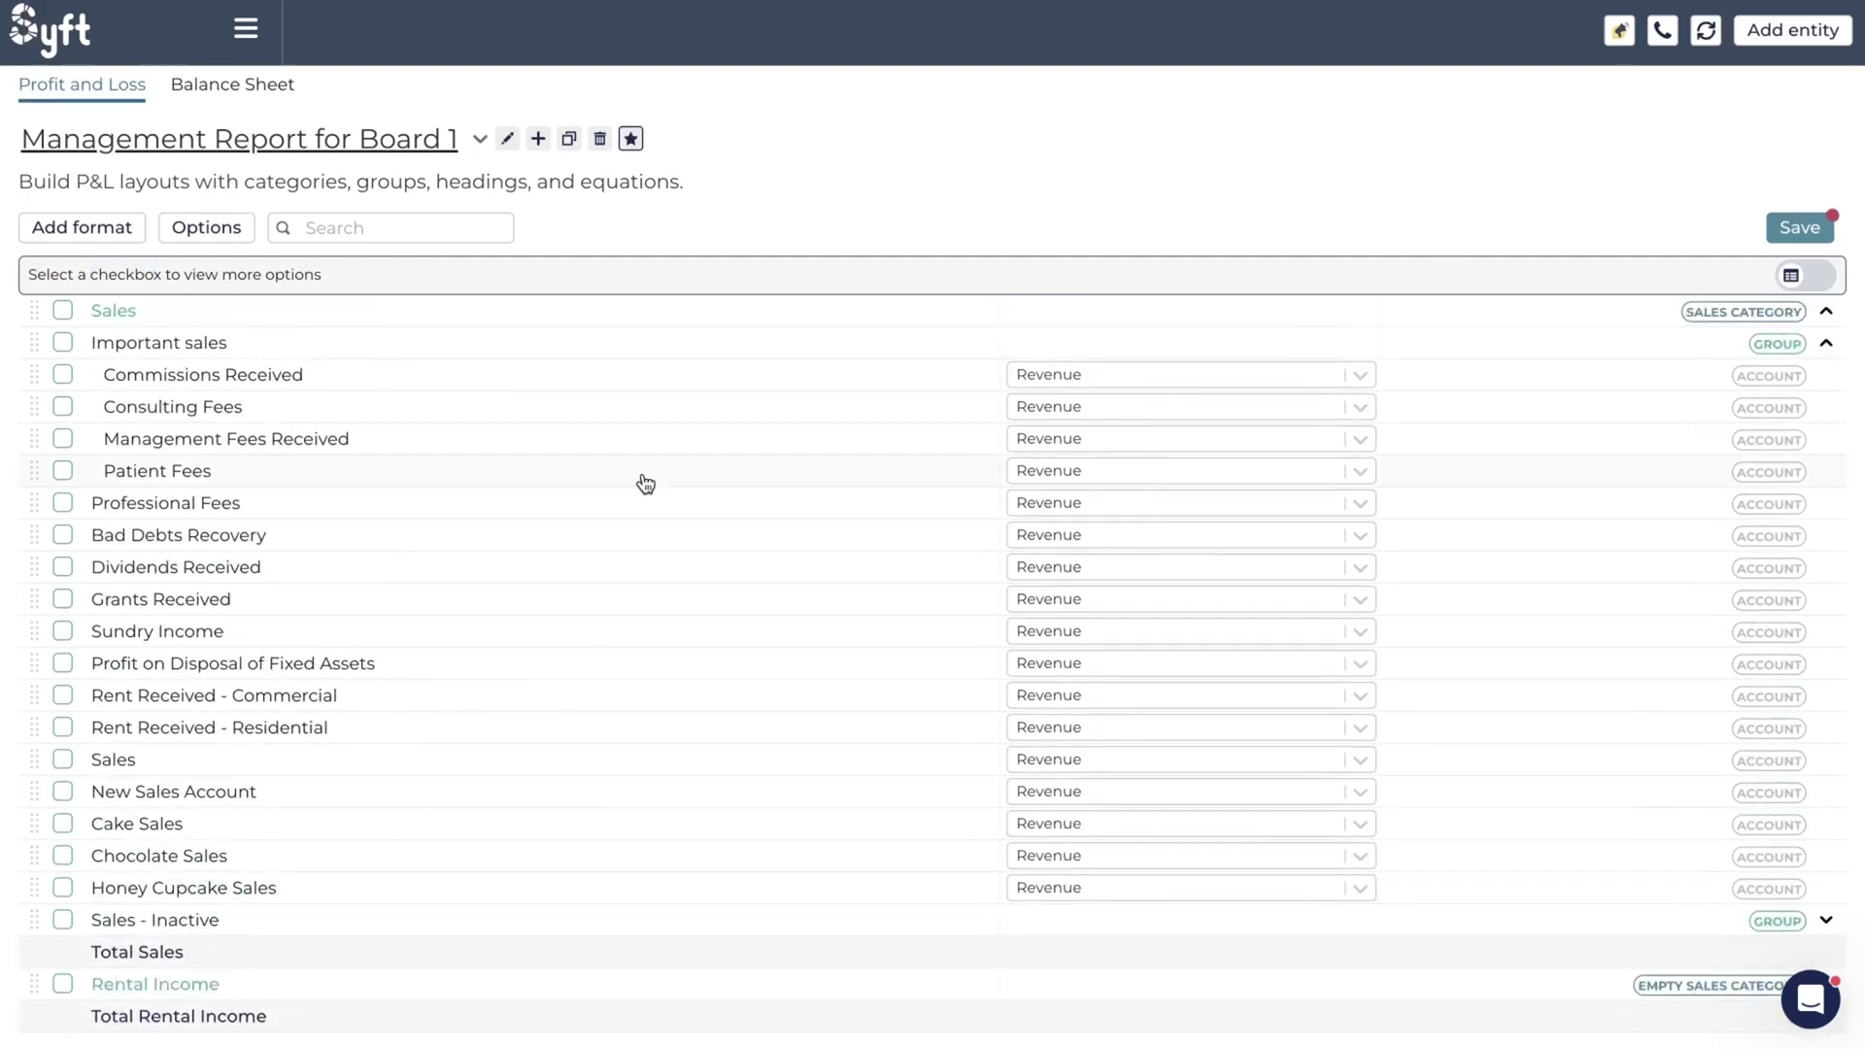
{"action": "left_click", "coordinate": [117, 233]}
{"action": "left_click", "coordinate": [474, 355]}
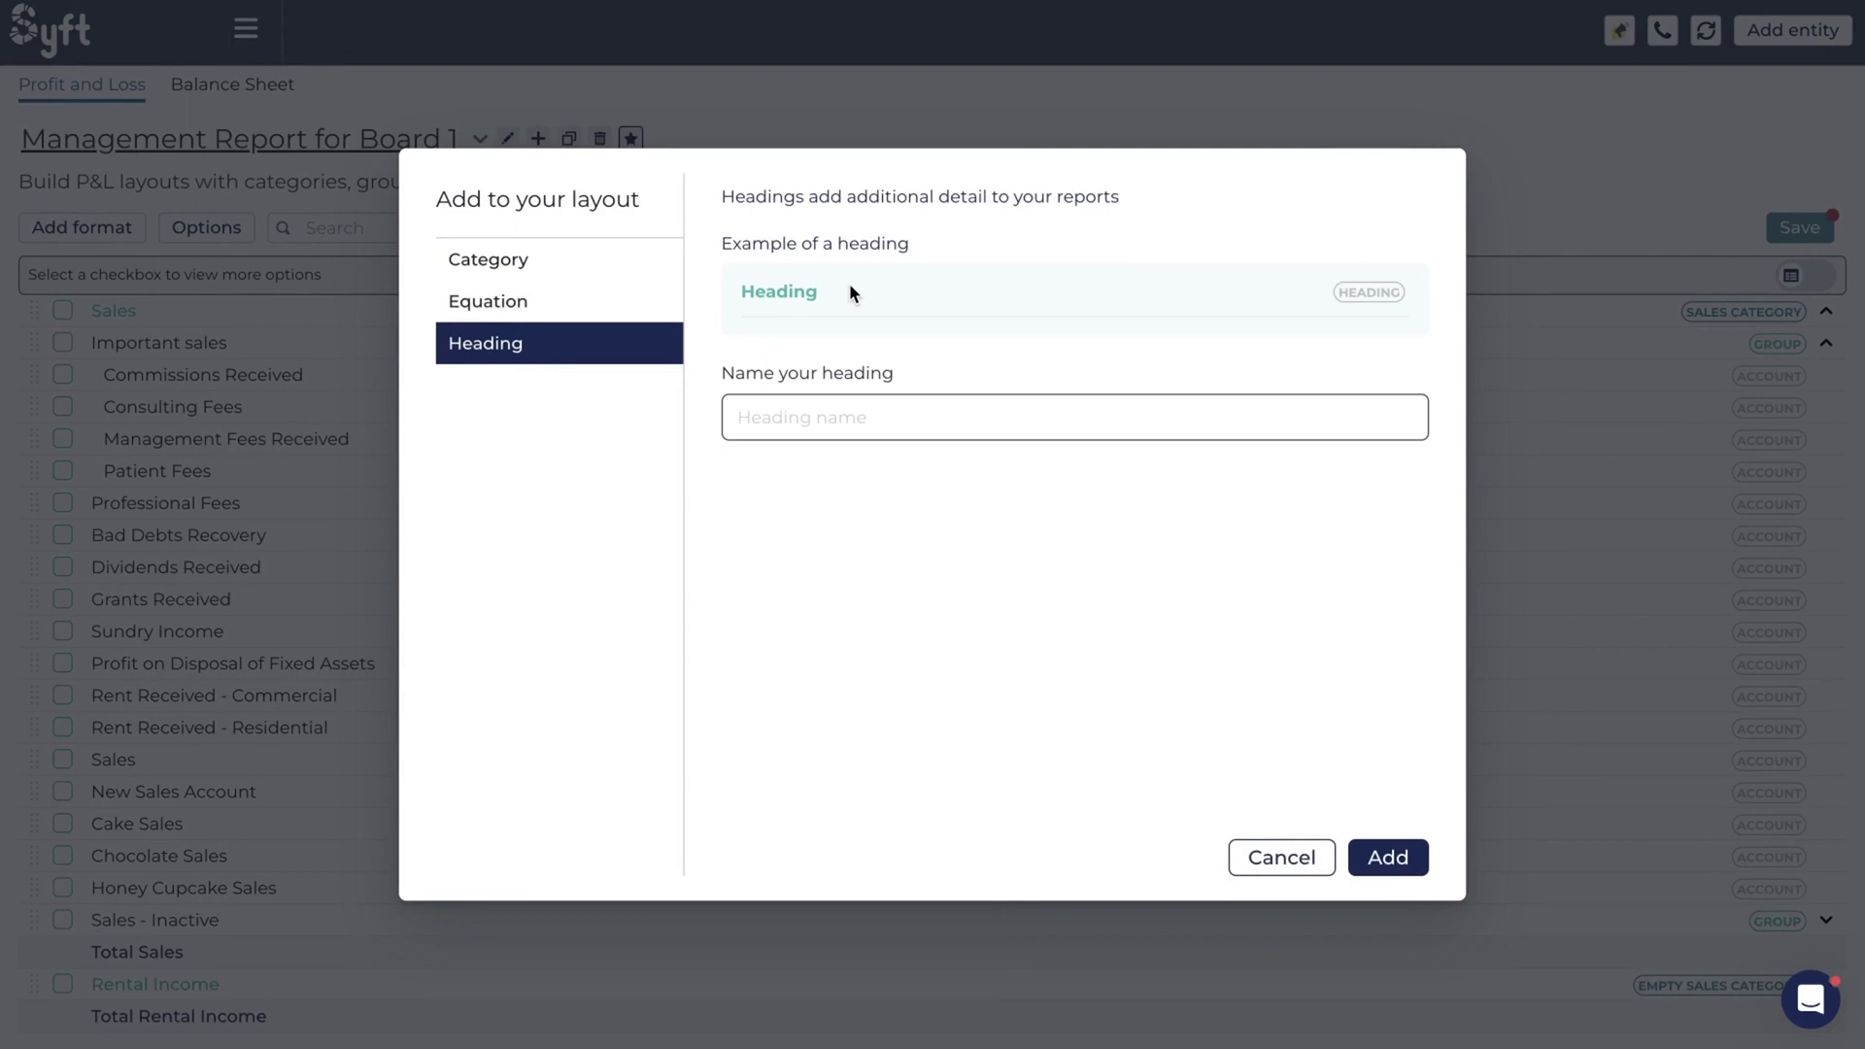
{"action": "left_click", "coordinate": [525, 270]}
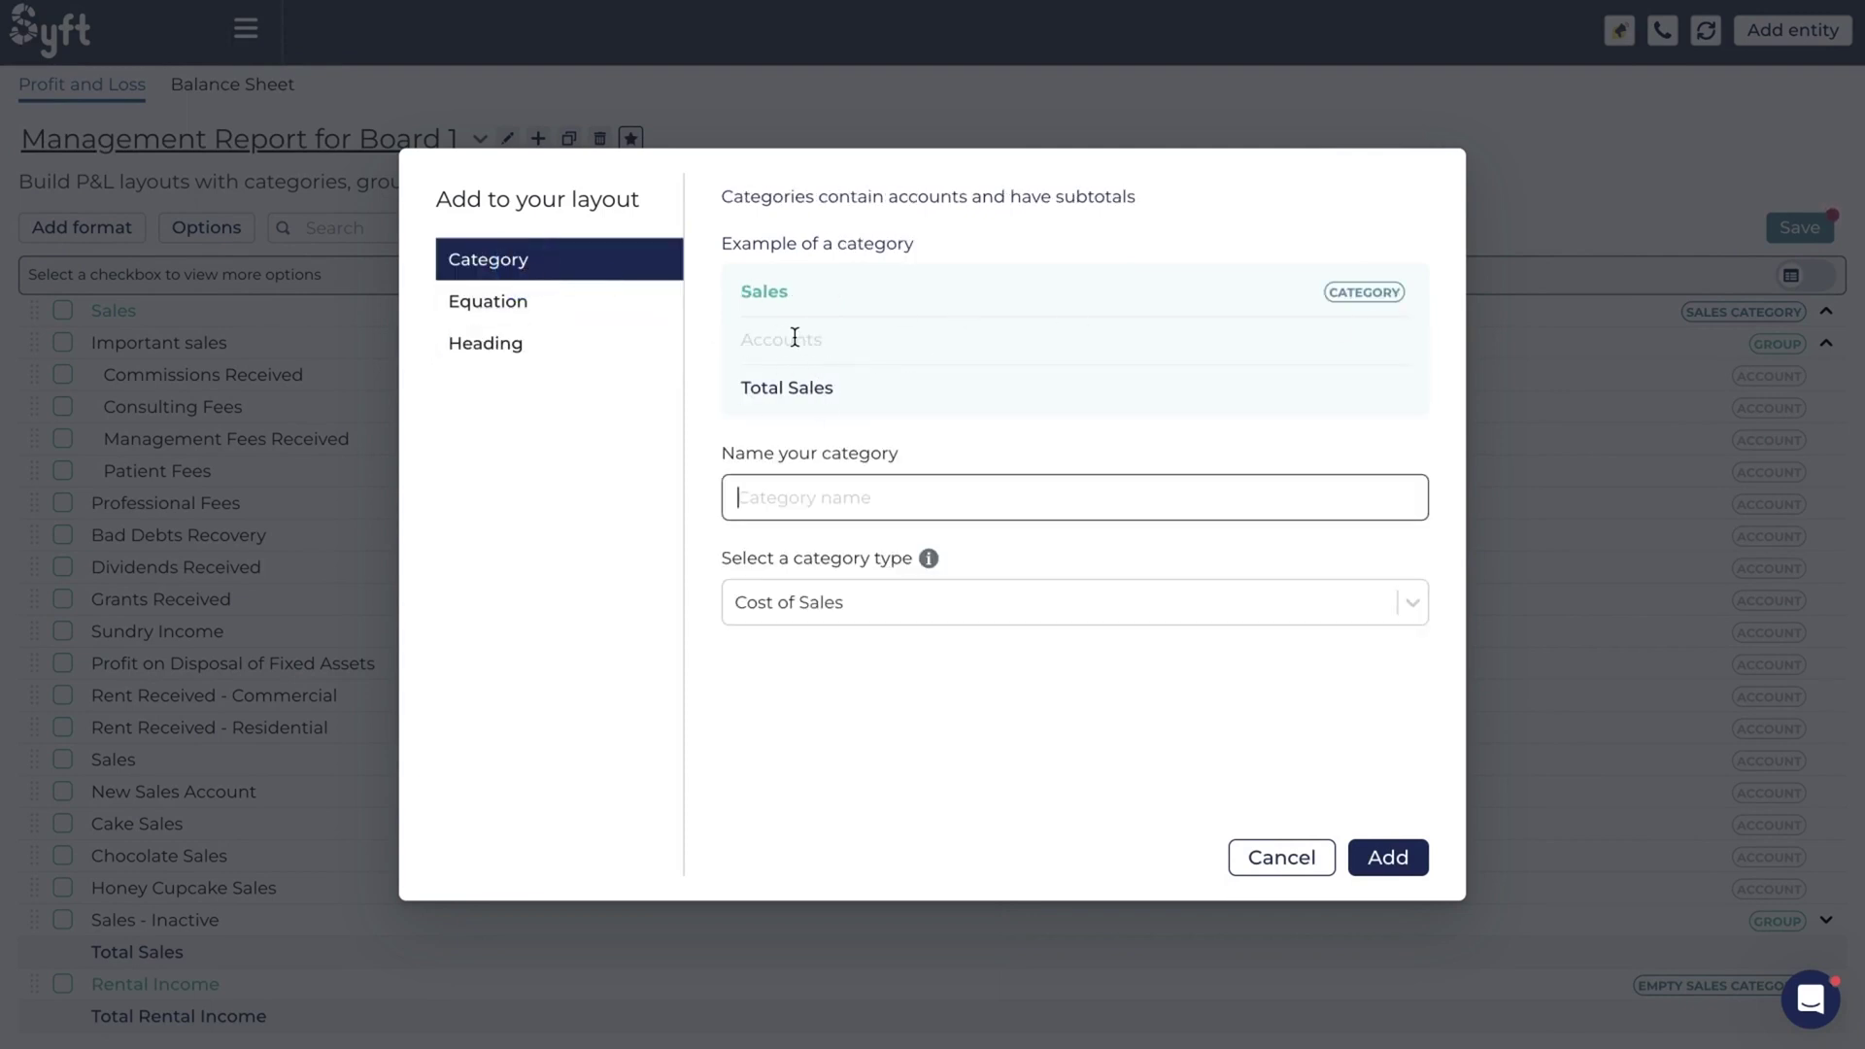
{"action": "left_click", "coordinate": [523, 345]}
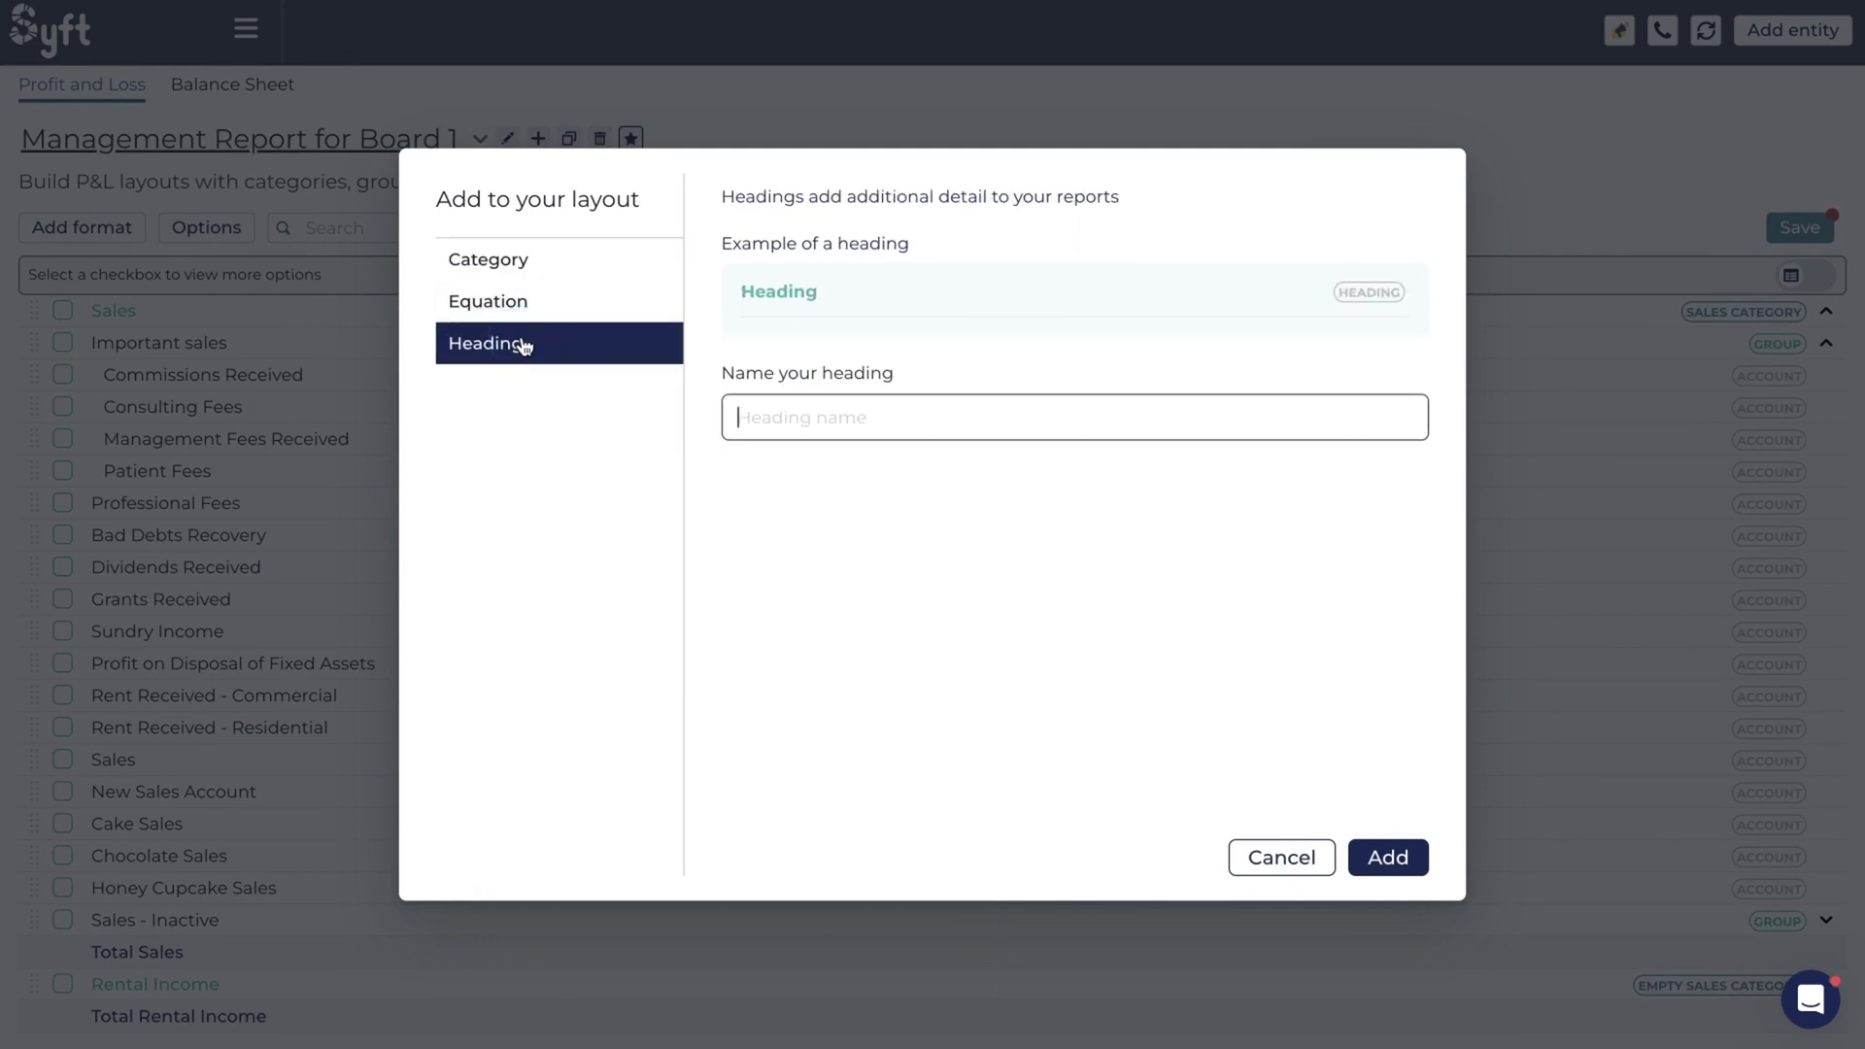
{"action": "type", "text": "Income Statement"}
{"action": "left_click", "coordinate": [1387, 858]}
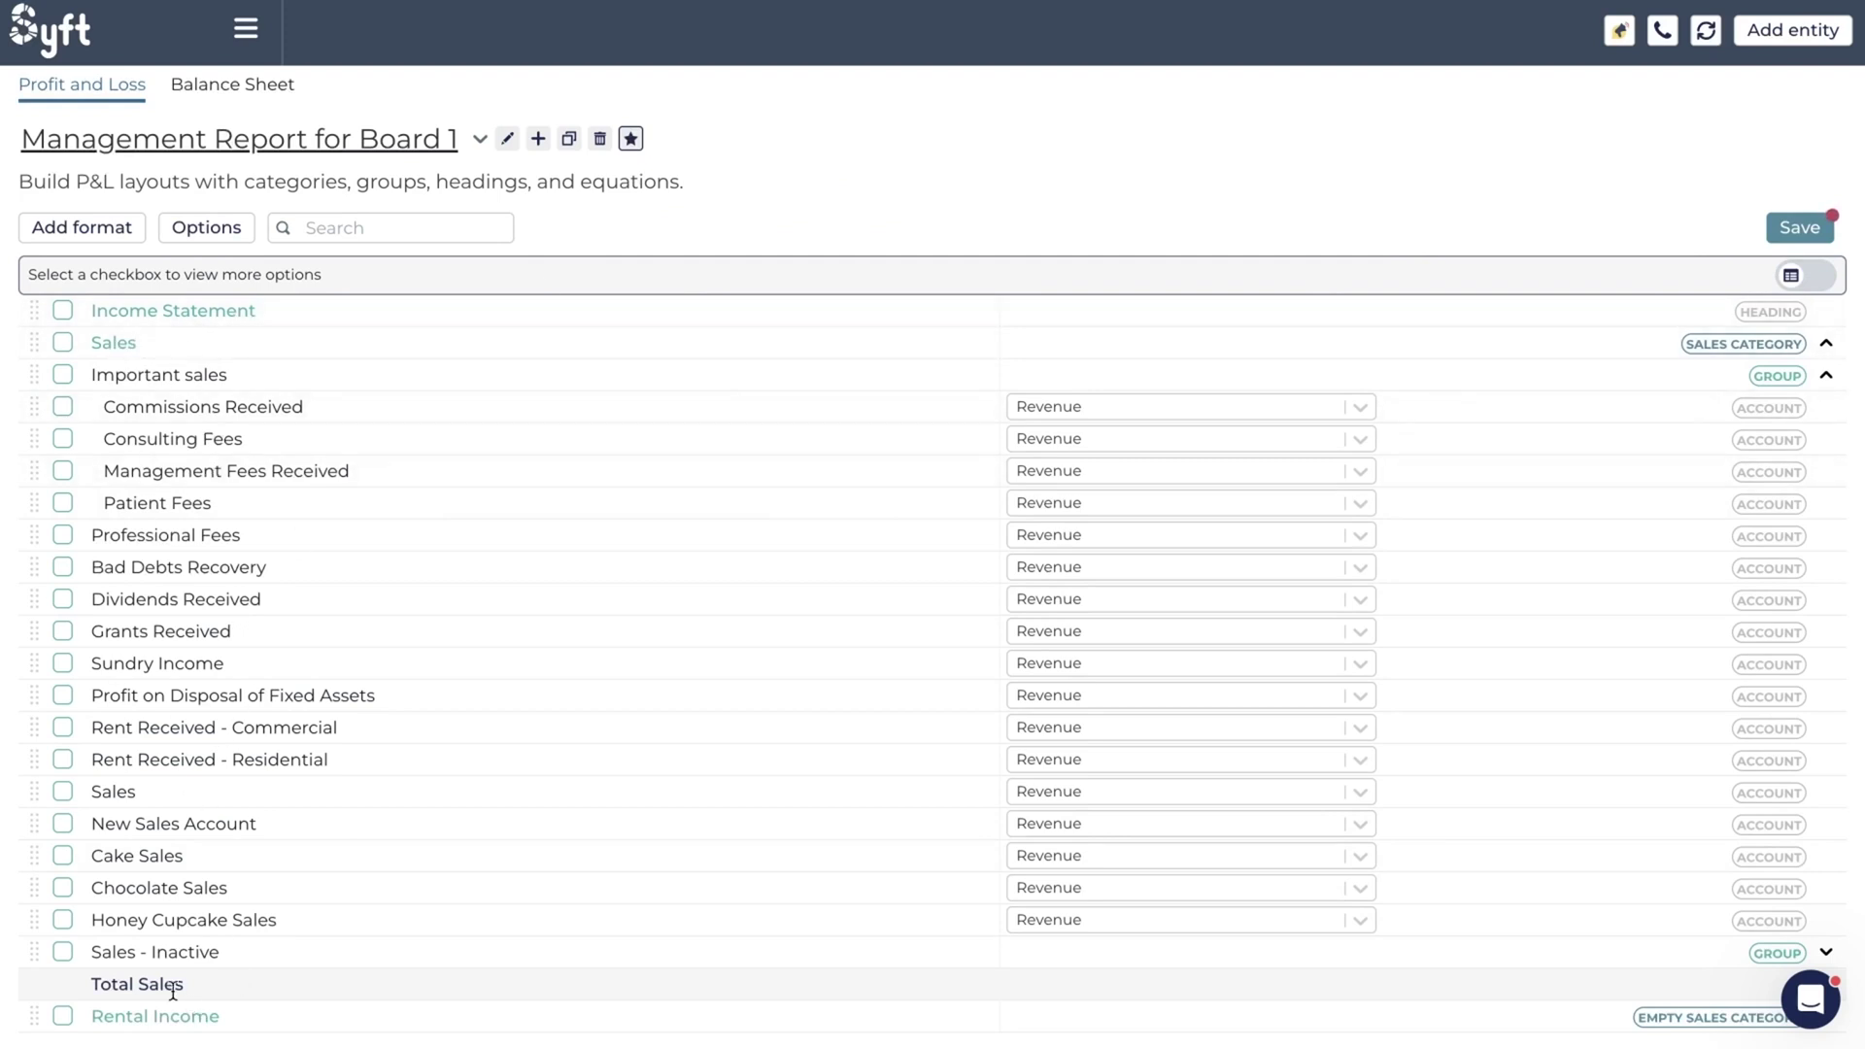
- Move the Income Statement heading down the layout, and return it to the start above the Sales category
{"action": "left_click_drag", "start_coordinate": [33, 311], "coordinate": [31, 470]}
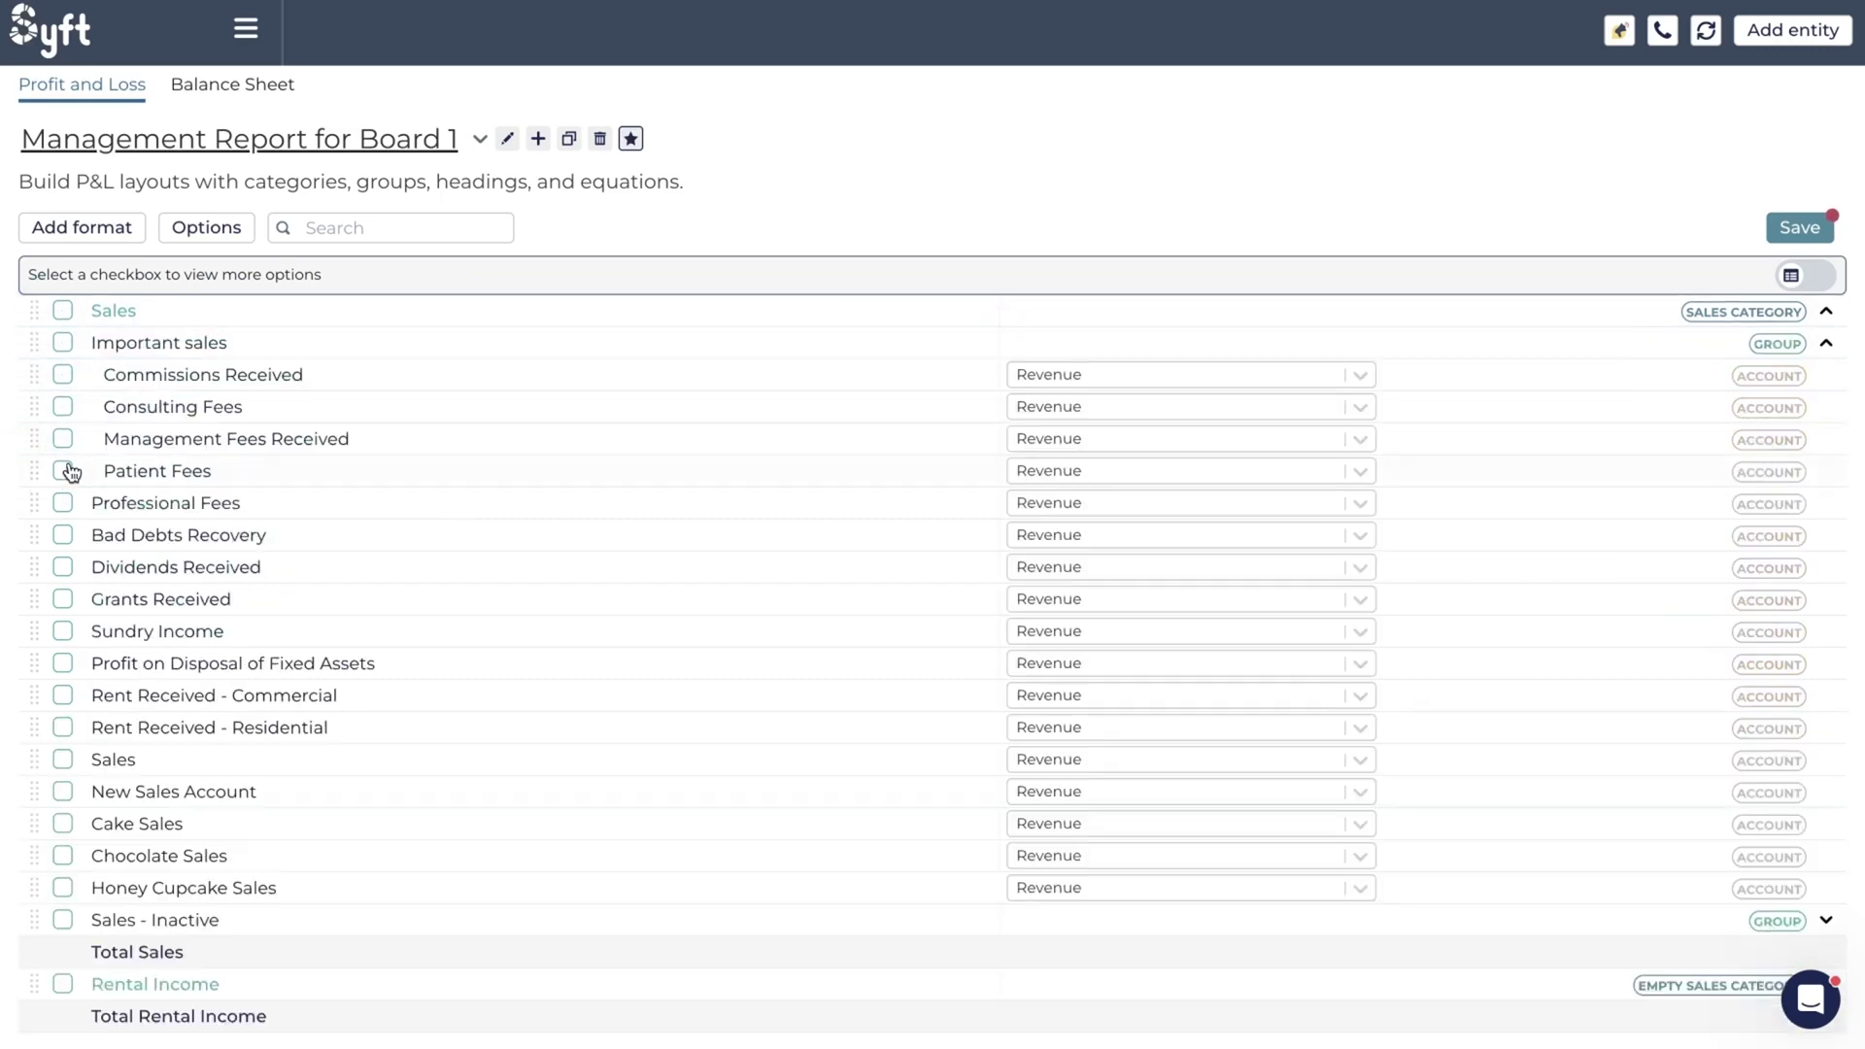
{"action": "scroll", "coordinate": [127, 591], "scroll_direction": "down", "scroll_amount": 4}
{"action": "scroll", "coordinate": [128, 590], "scroll_direction": "down", "scroll_amount": 15}
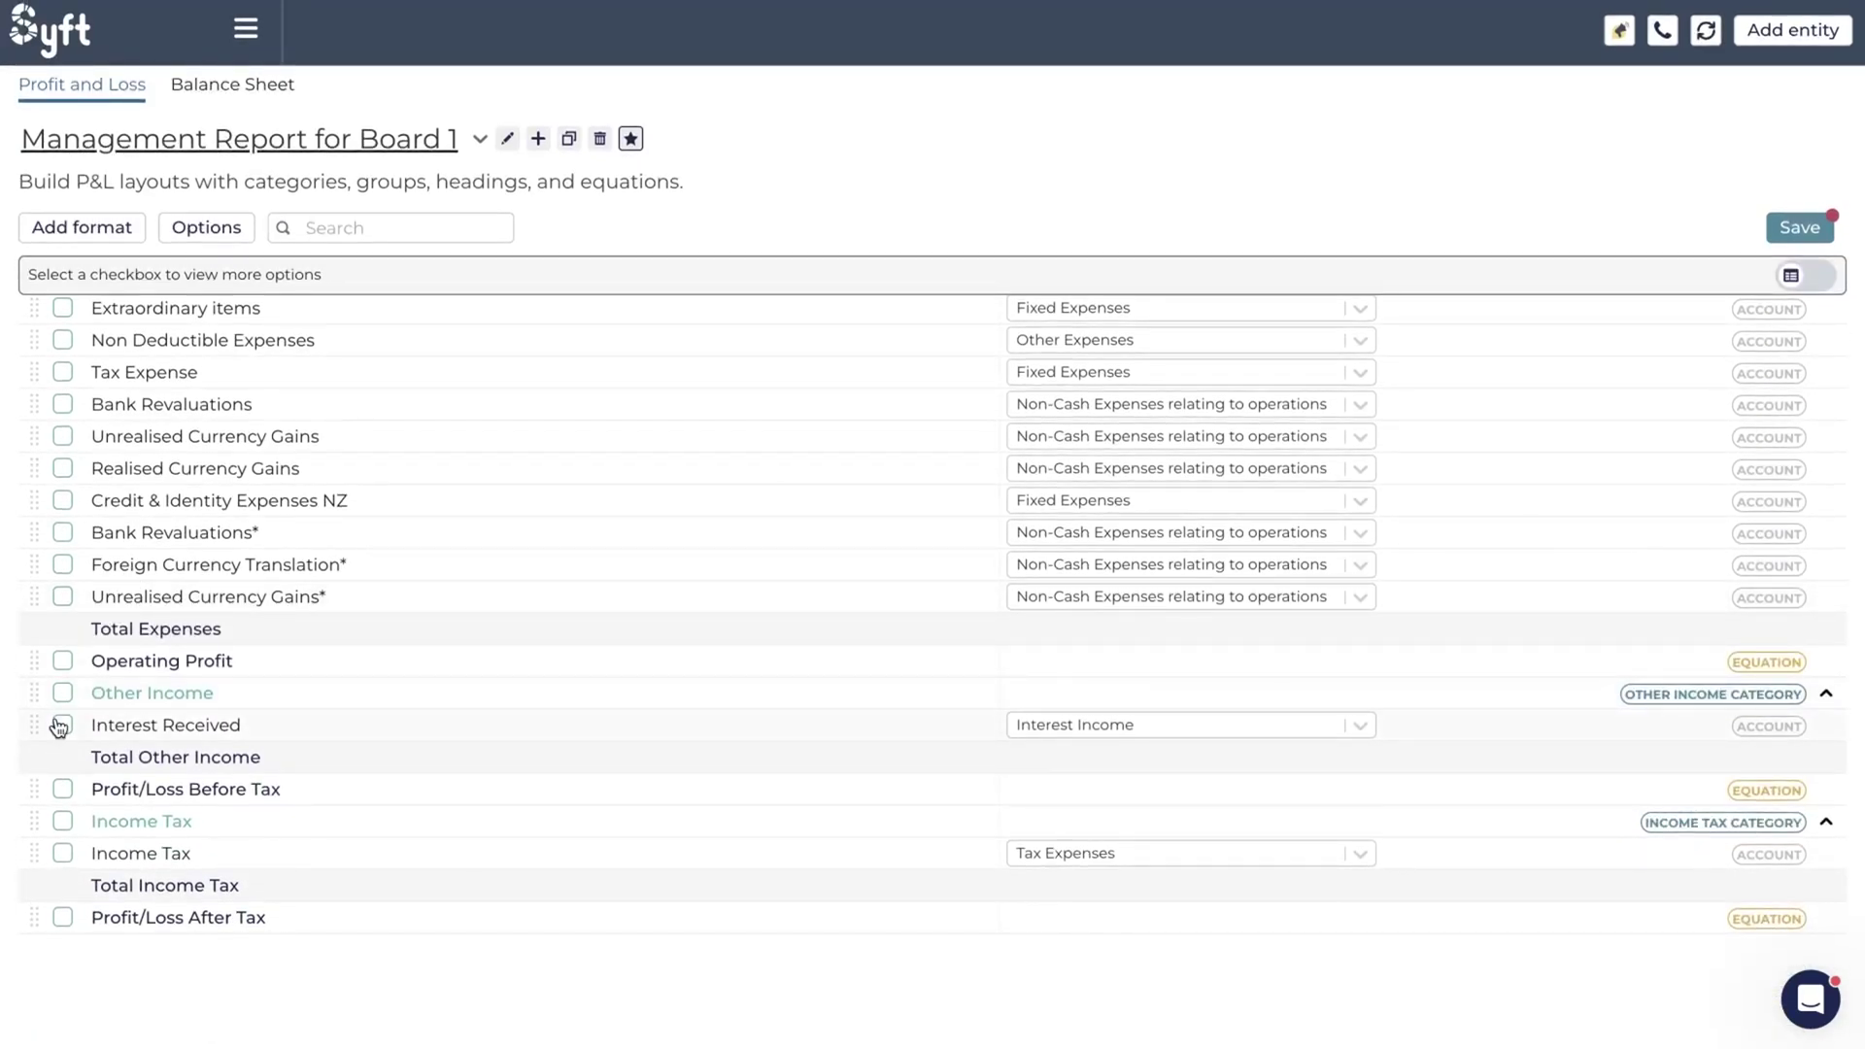
{"action": "scroll", "coordinate": [58, 726], "scroll_direction": "up", "scroll_amount": 14}
{"action": "scroll", "coordinate": [59, 727], "scroll_direction": "up", "scroll_amount": 12}
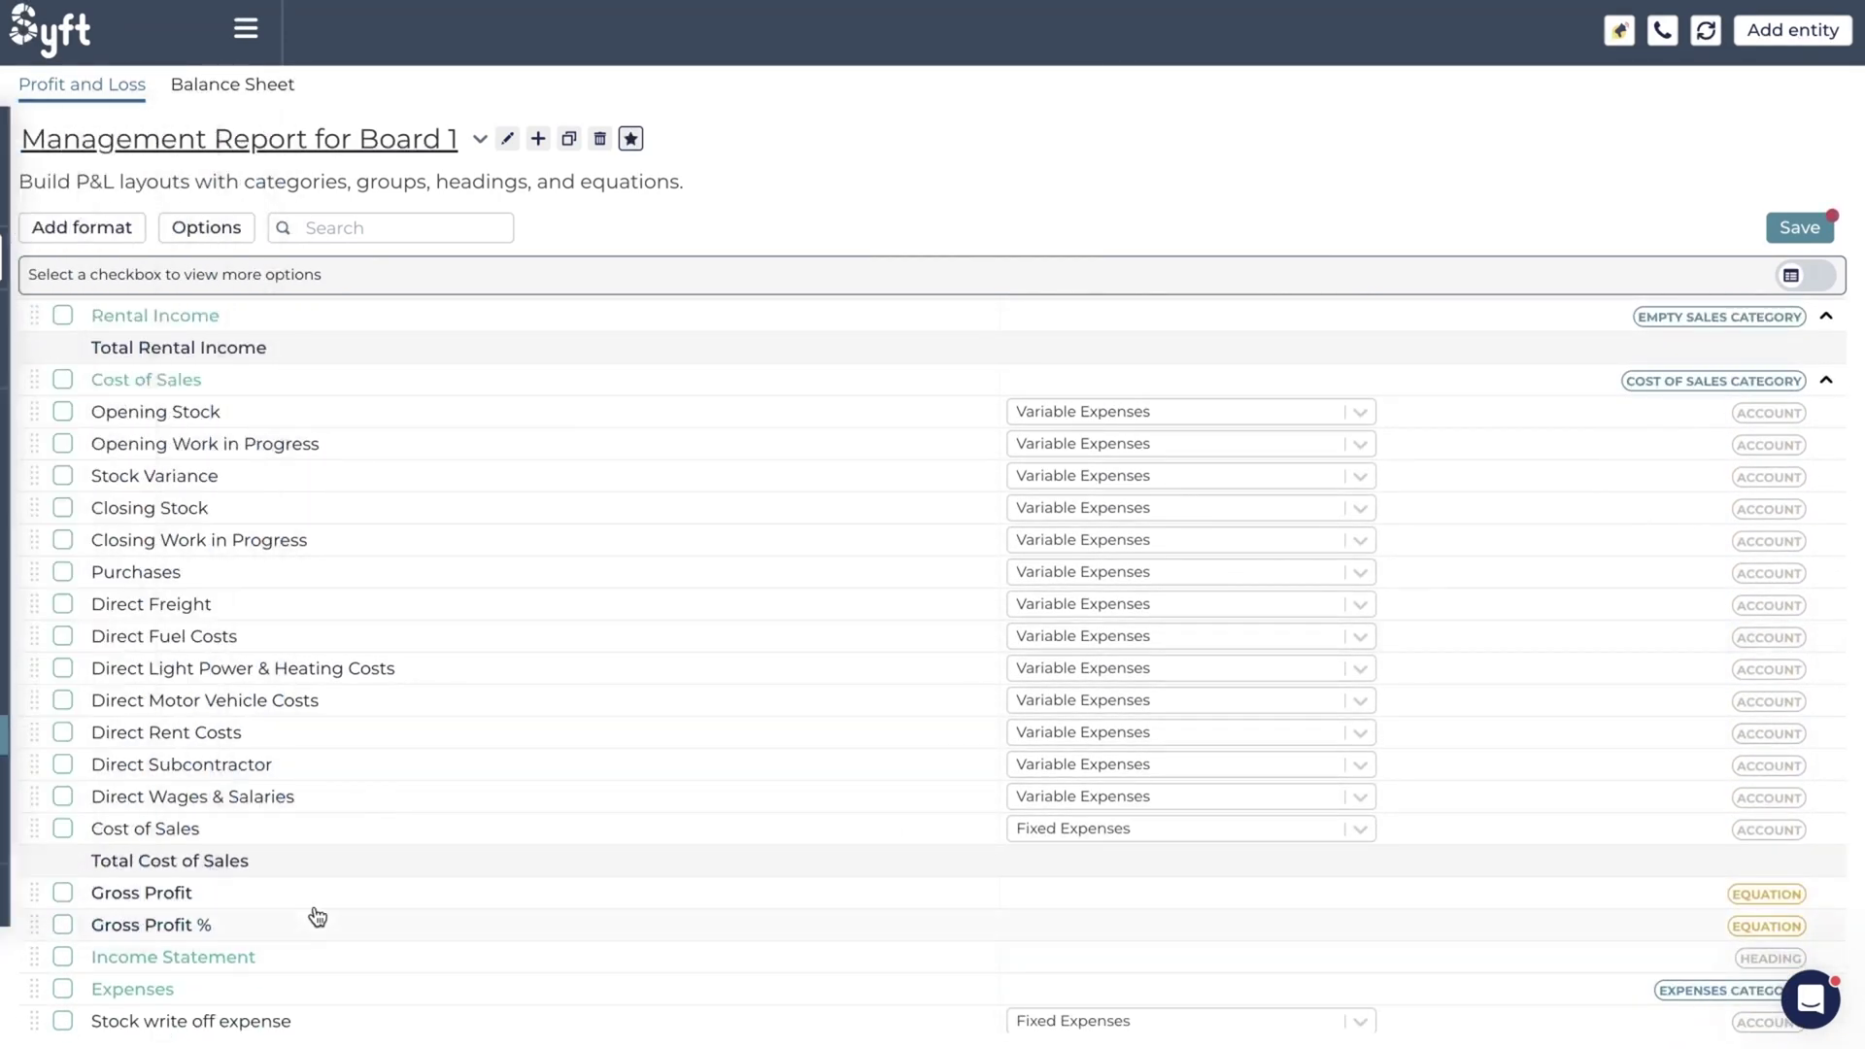
{"action": "left_click_drag", "start_coordinate": [35, 950], "coordinate": [39, 301]}
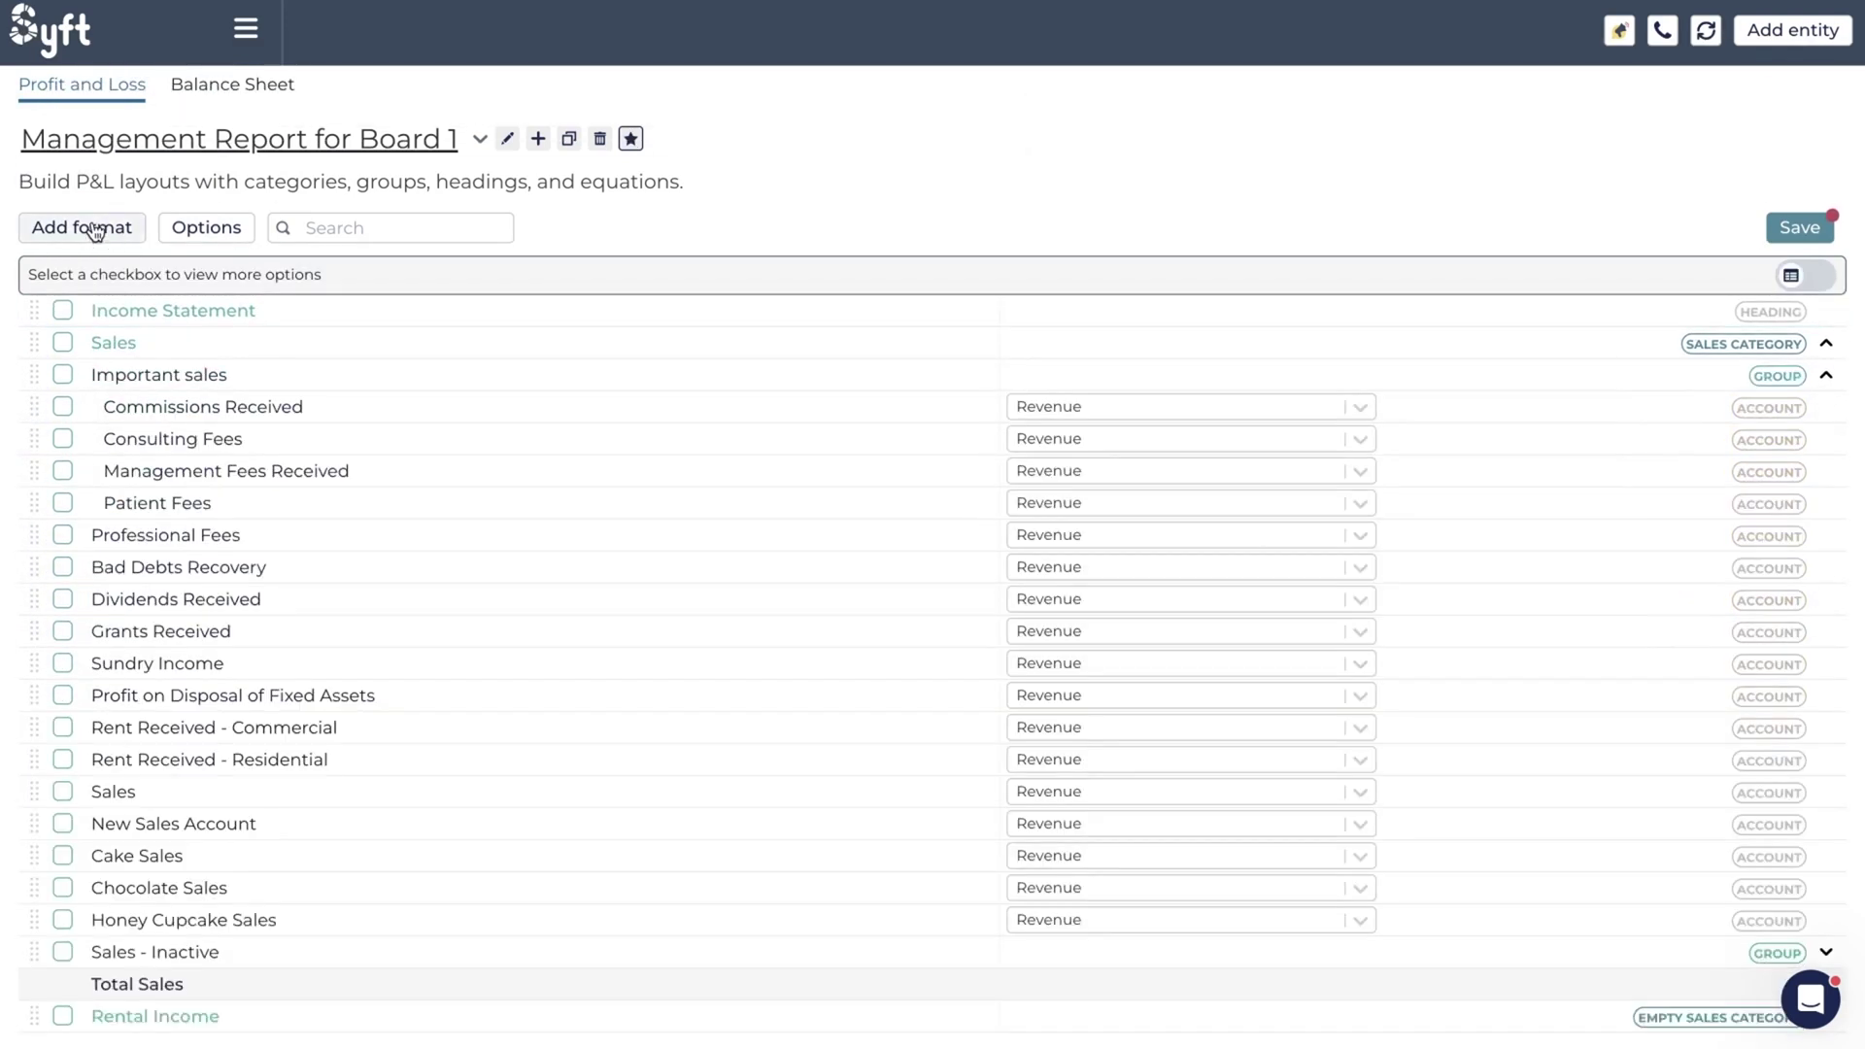
- Group the accounts from Direct Freight through Cost of Sales within the Cost of Sales category
{"action": "scroll", "coordinate": [184, 707], "scroll_direction": "down", "scroll_amount": 3}
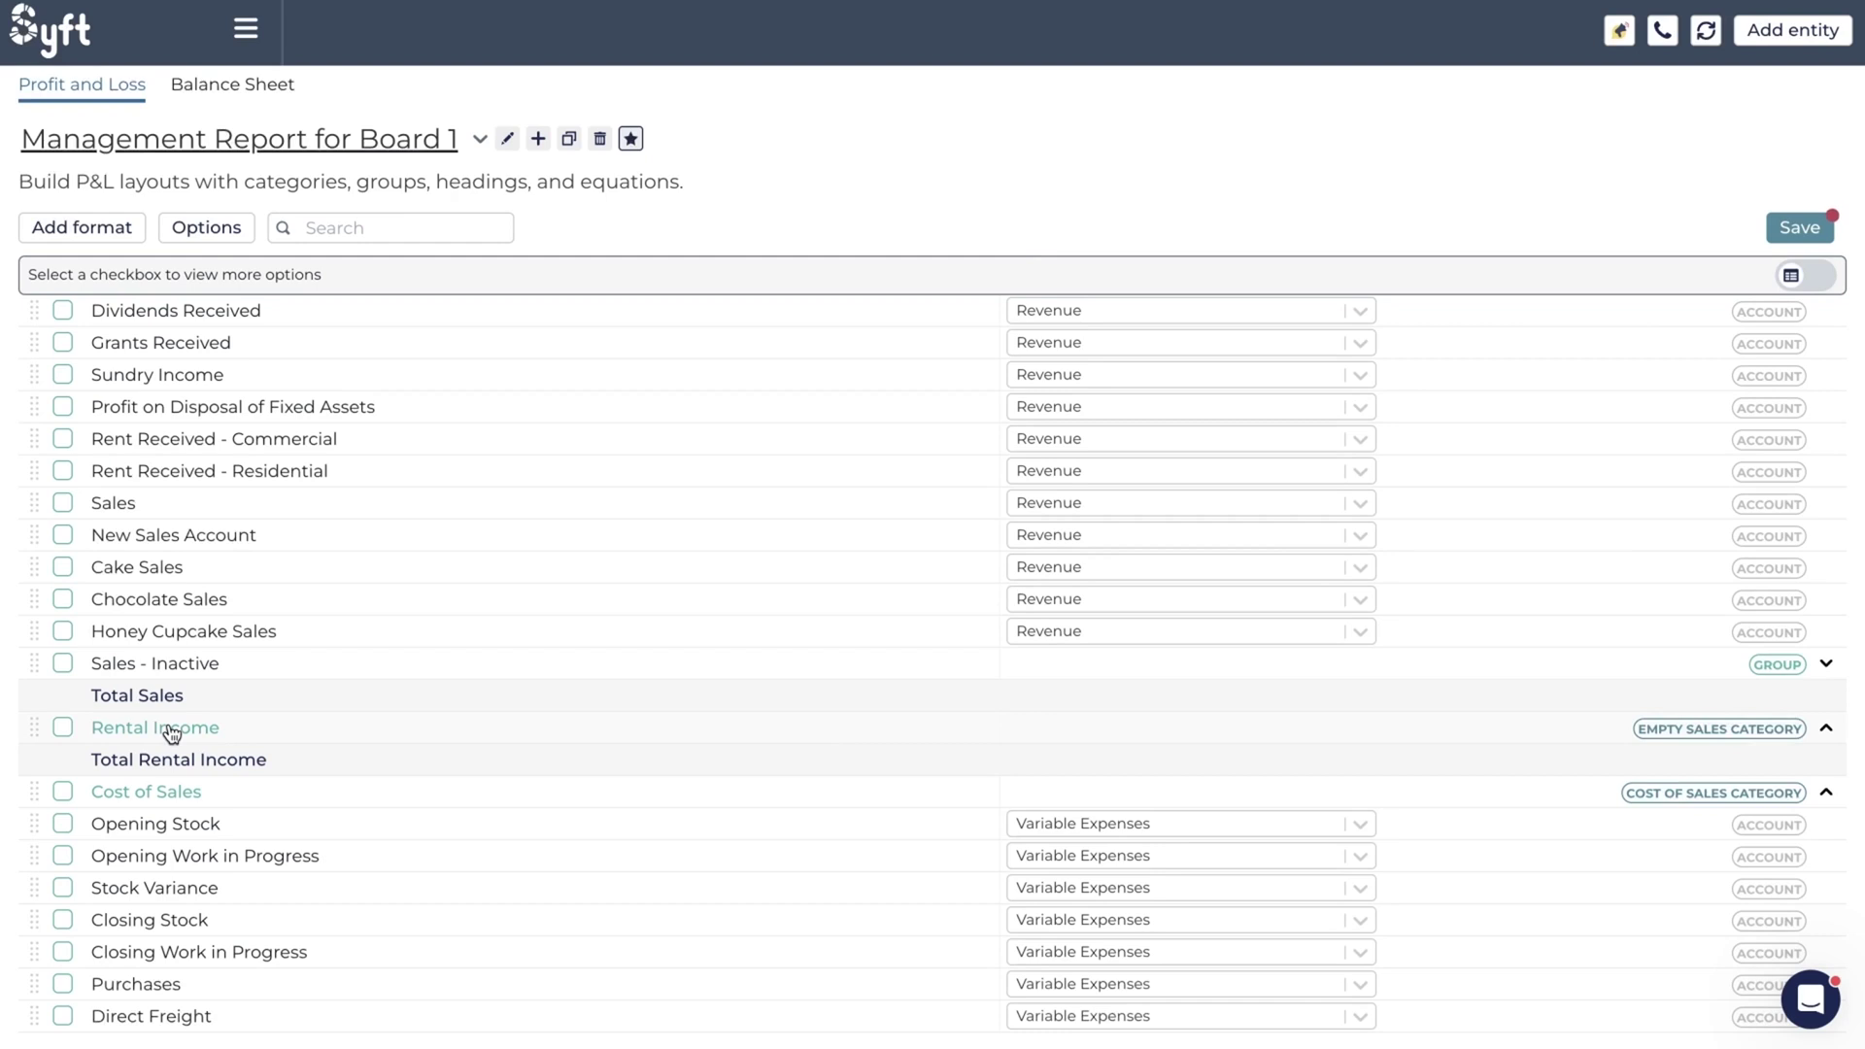
{"action": "scroll", "coordinate": [170, 733], "scroll_direction": "up", "scroll_amount": 3}
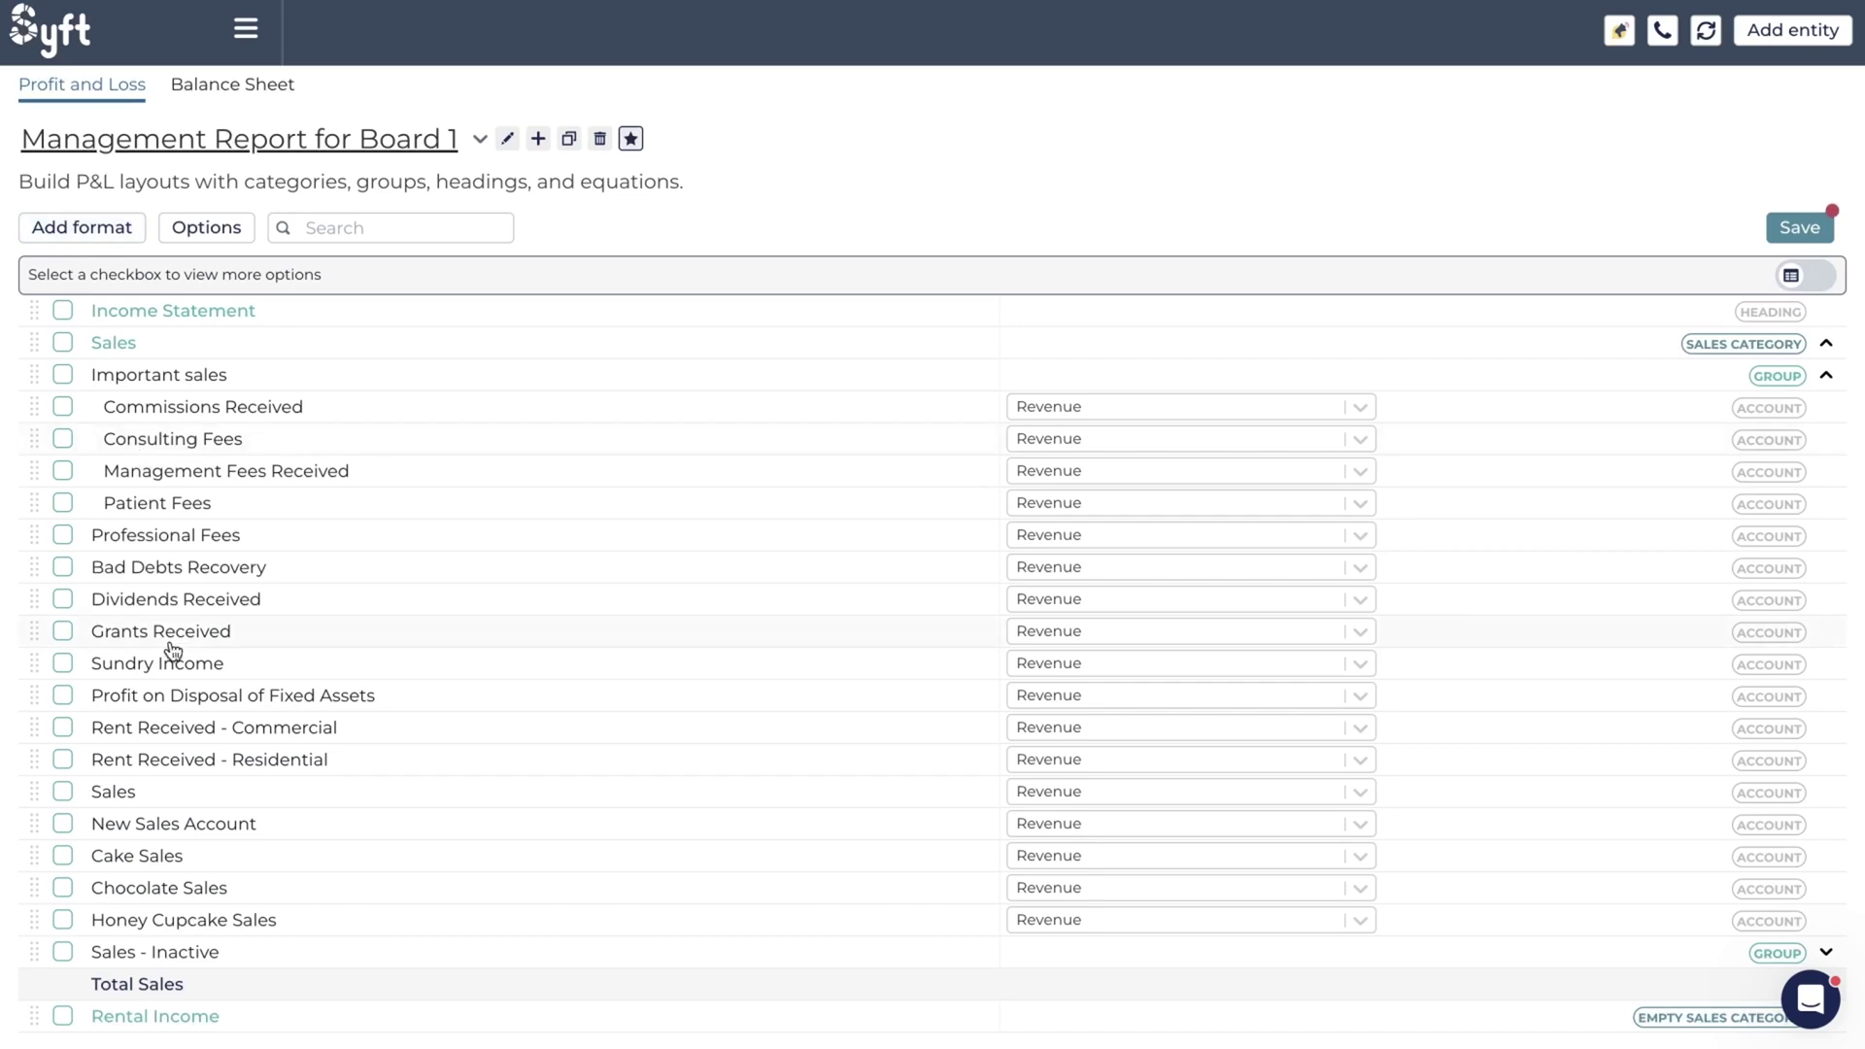
{"action": "scroll", "coordinate": [173, 649], "scroll_direction": "down", "scroll_amount": 8}
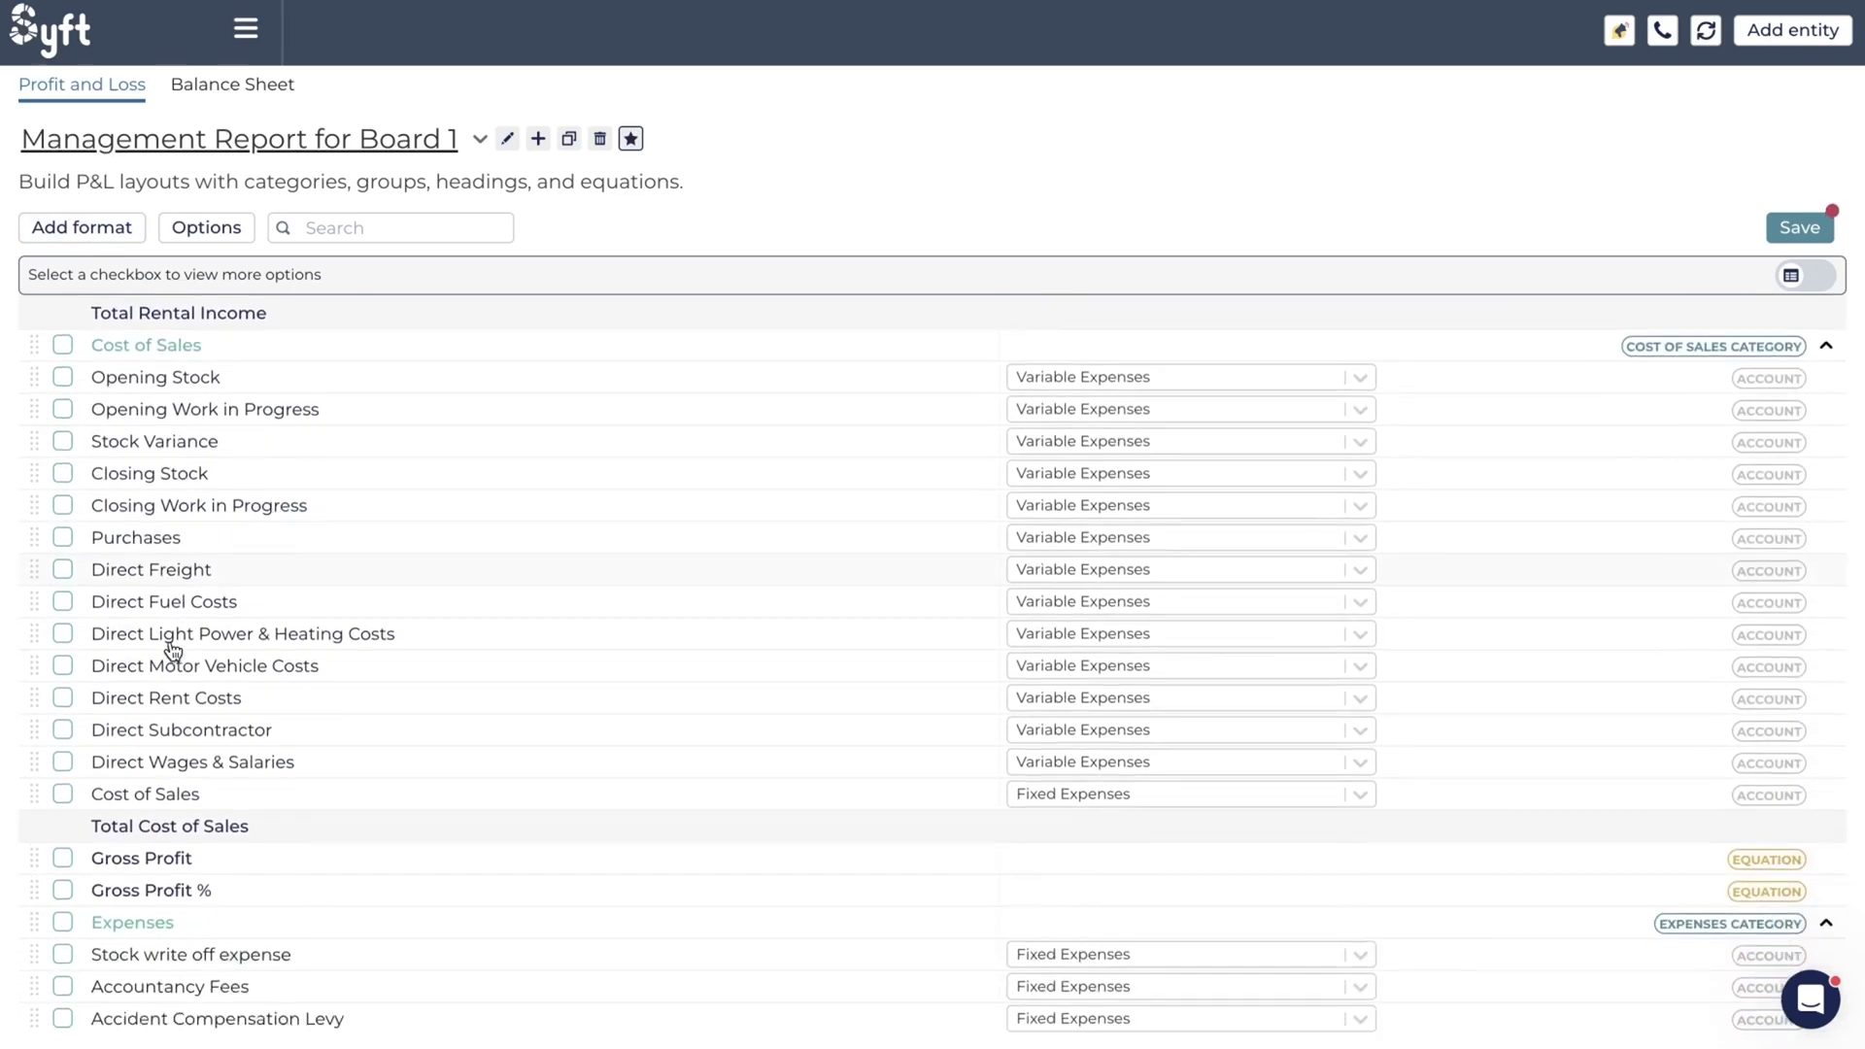
{"action": "scroll", "coordinate": [173, 649], "scroll_direction": "up", "scroll_amount": 1}
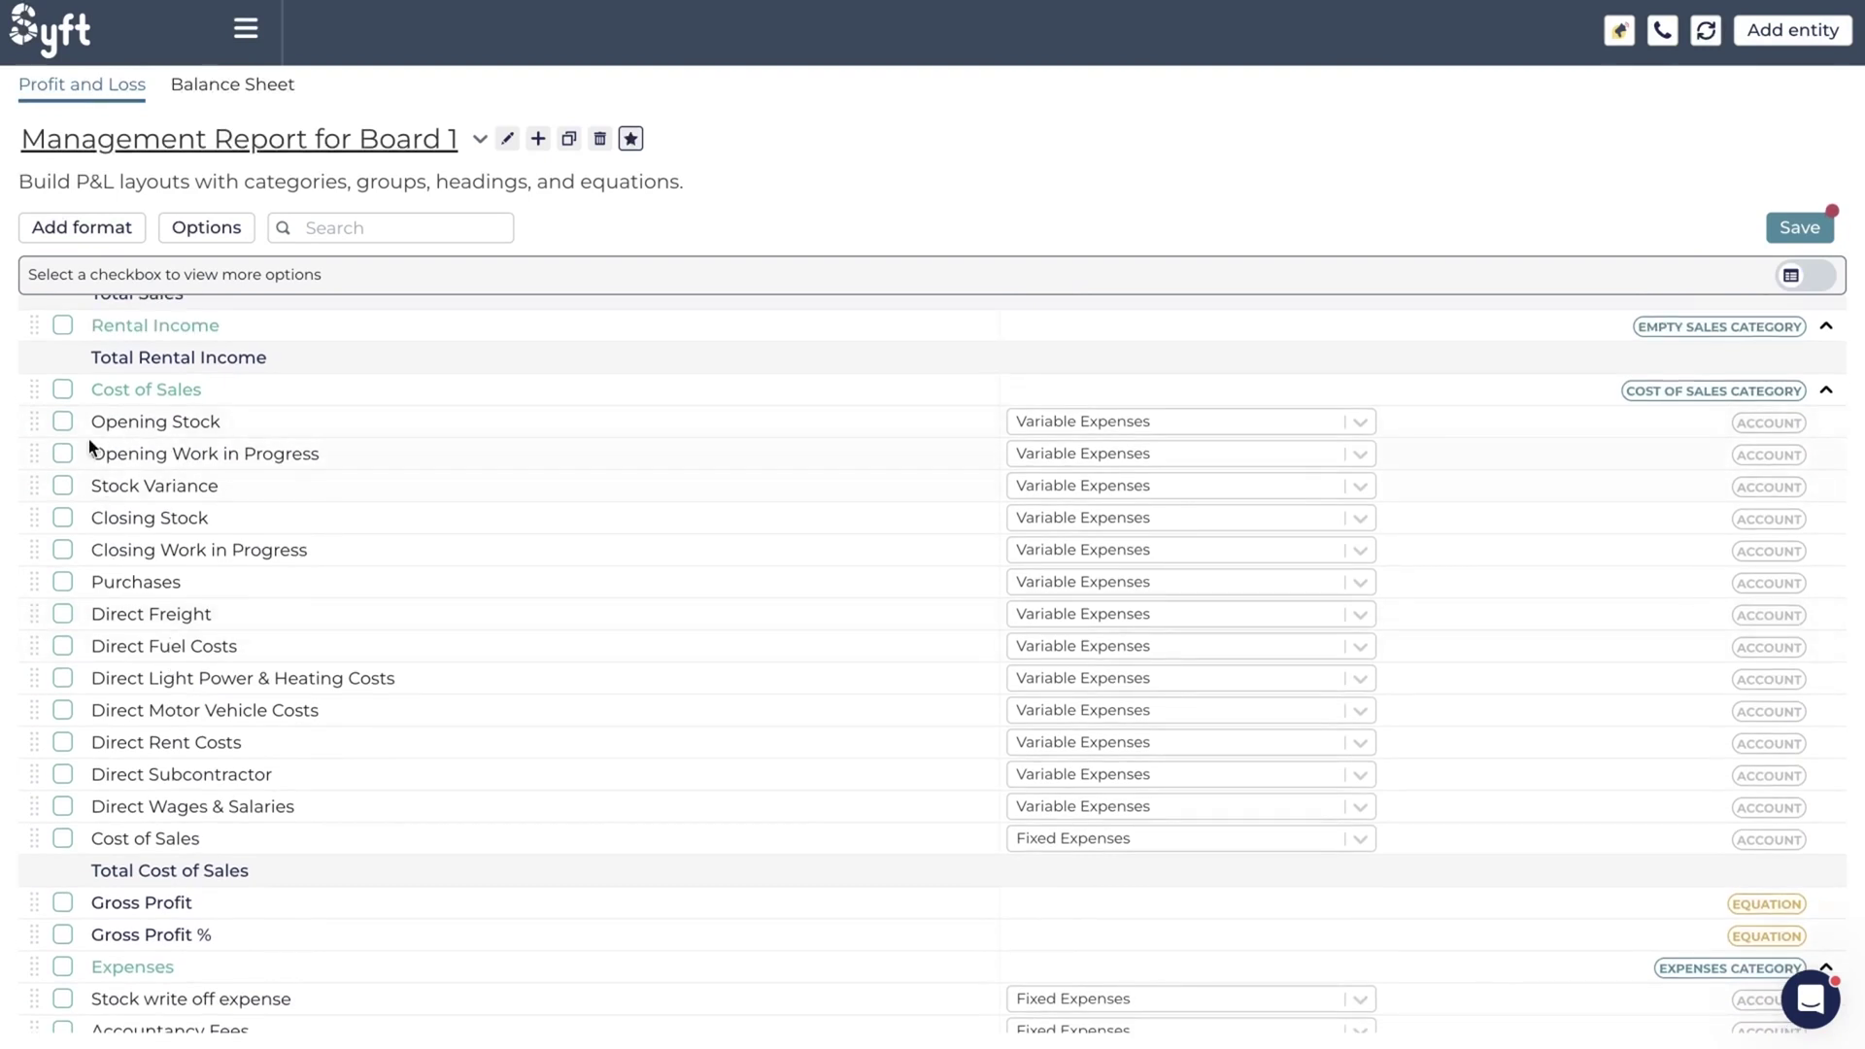
{"action": "left_click", "coordinate": [63, 614]}
{"action": "left_click", "coordinate": [62, 646]}
{"action": "left_click", "coordinate": [62, 678]}
{"action": "left_click", "coordinate": [62, 712]}
{"action": "left_click", "coordinate": [62, 742]}
{"action": "left_click", "coordinate": [62, 774]}
{"action": "left_click", "coordinate": [63, 807]}
{"action": "left_click", "coordinate": [63, 838]}
{"action": "left_click", "coordinate": [276, 278]}
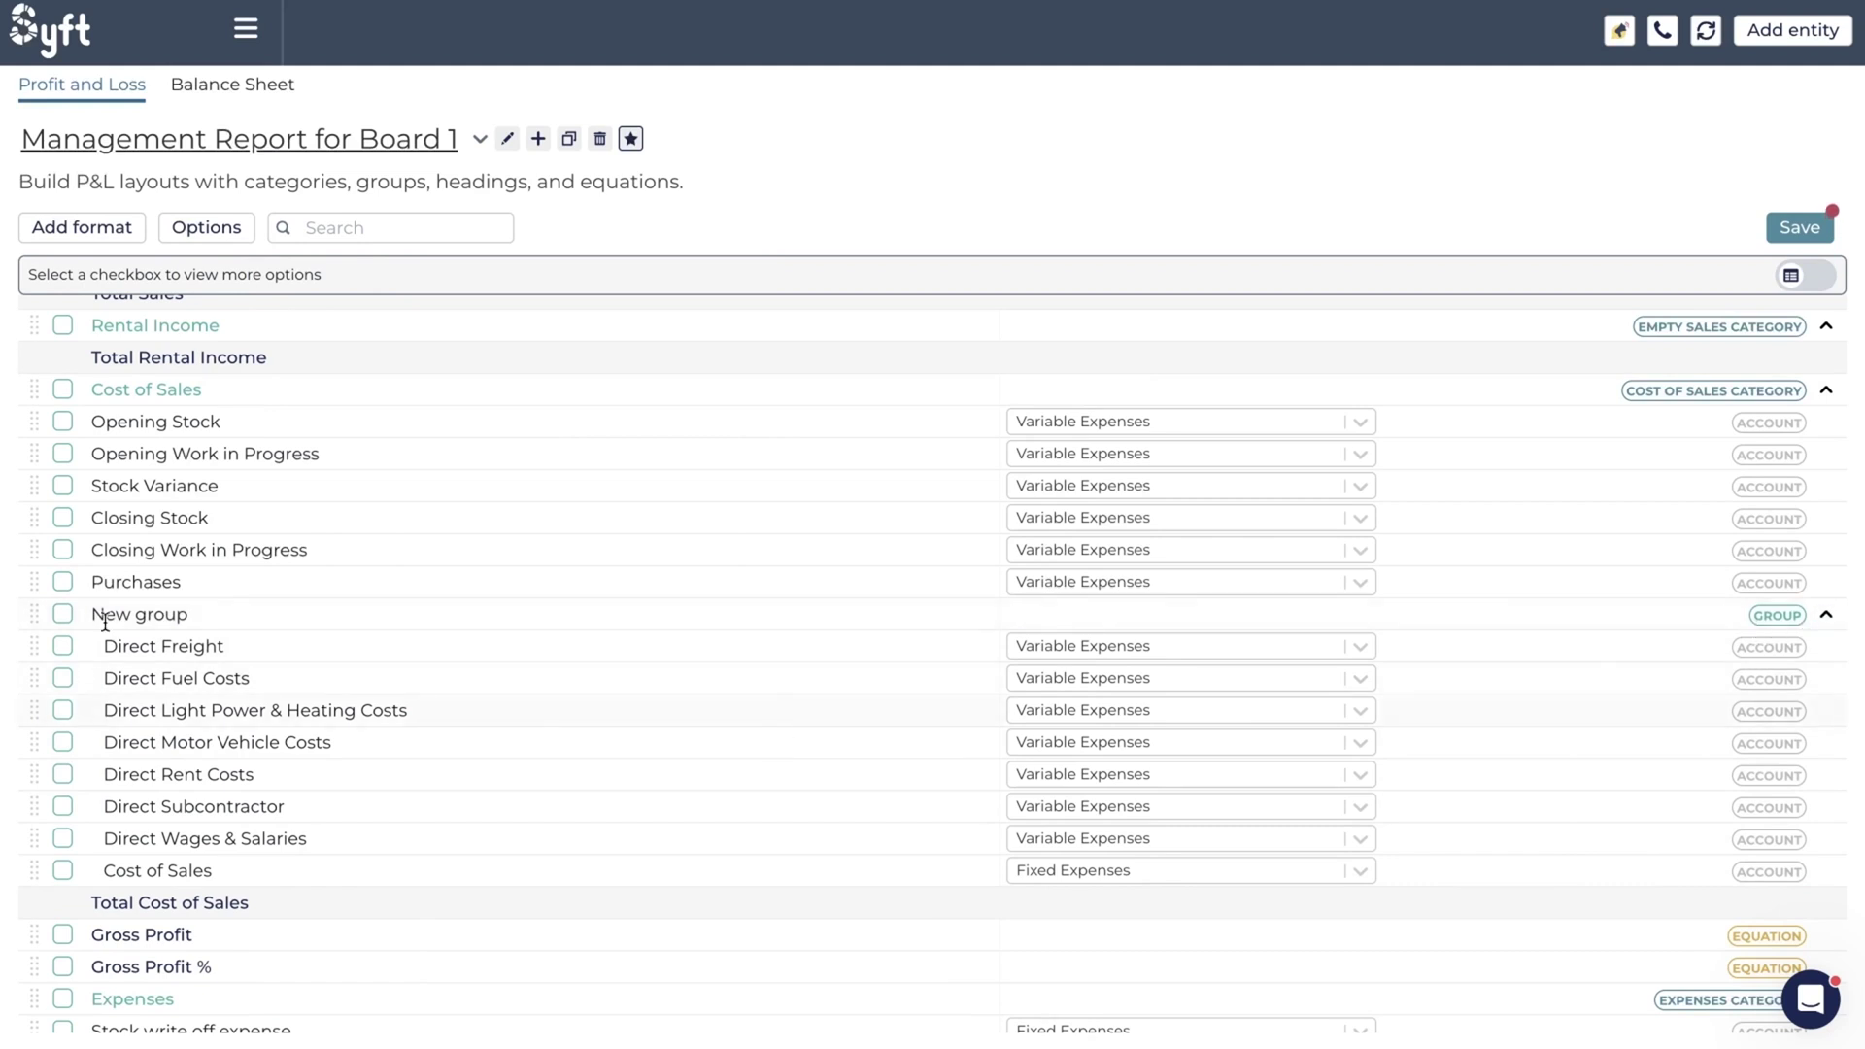
- Name the new group under Cost of Sales Direct Costs
{"action": "key", "text": "BackSpace"}
{"action": "key", "text": "BackSpace"}
{"action": "key", "text": "BackSpace"}
{"action": "type", "text": "Direct"}
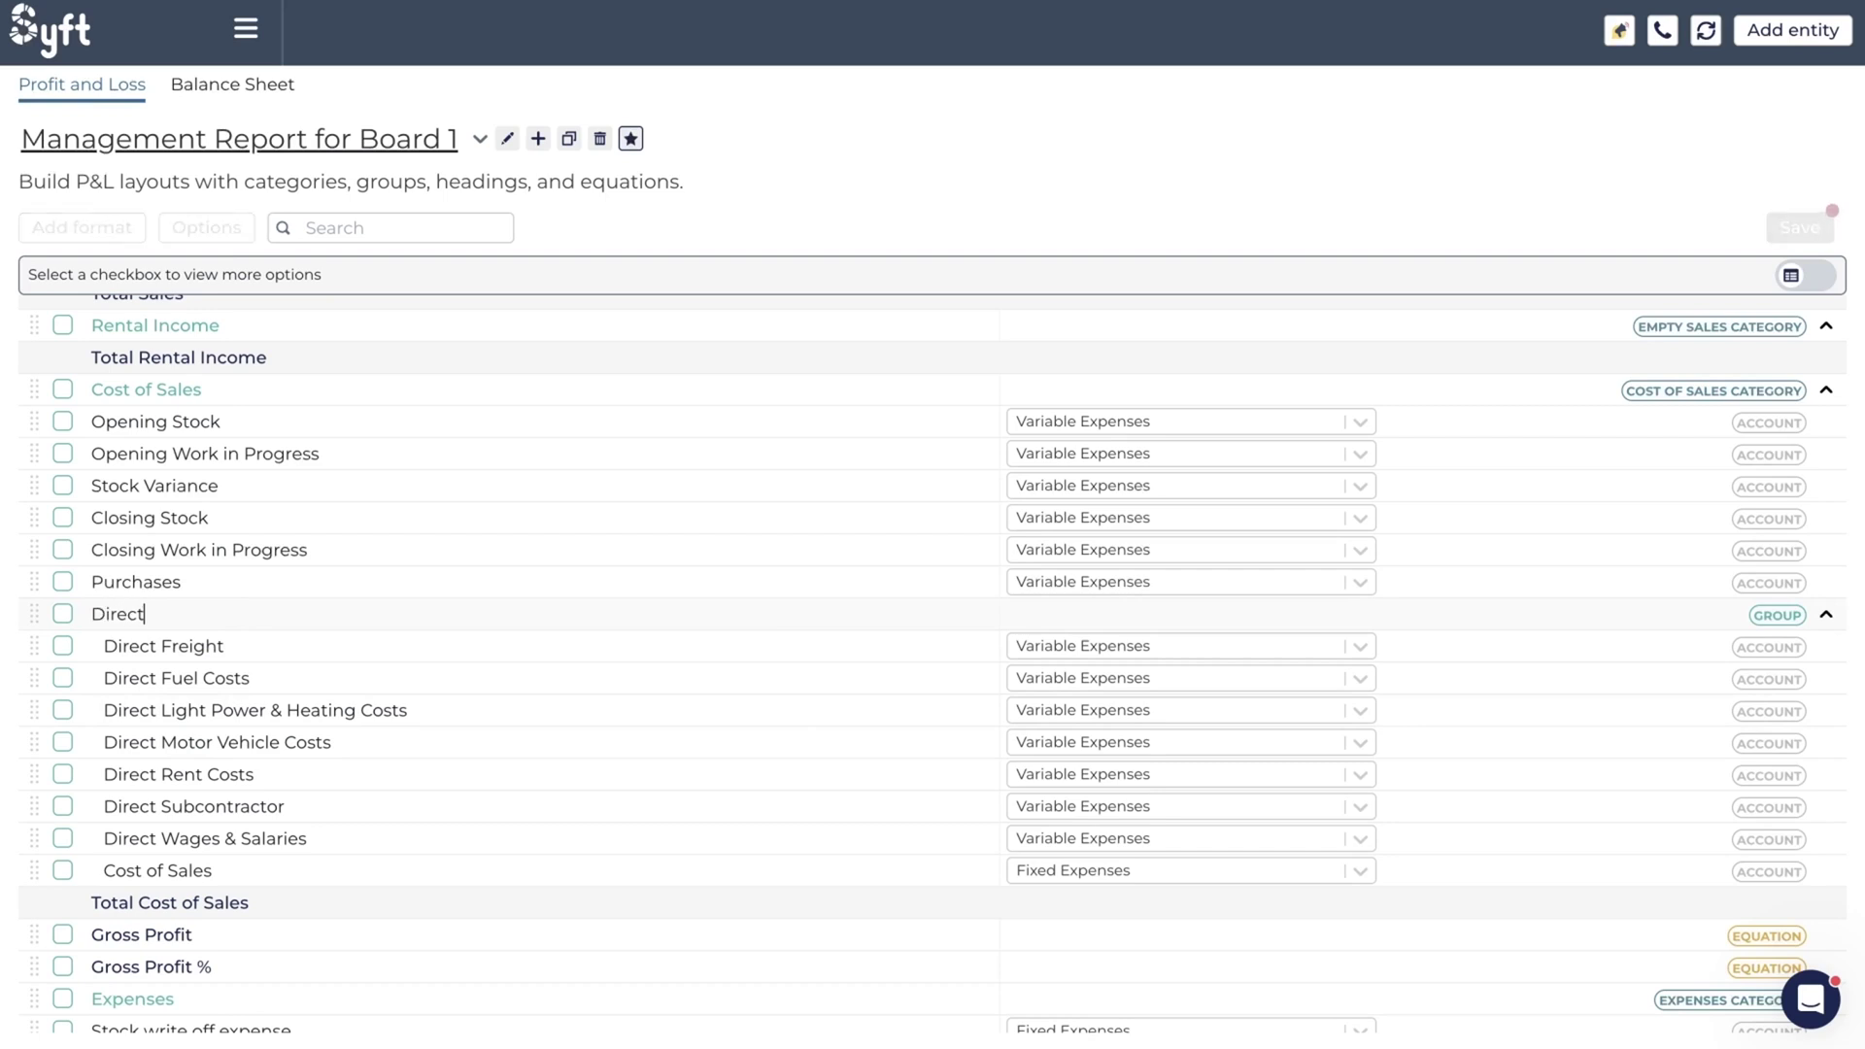
{"action": "type", "text": " Costs"}
{"action": "left_click", "coordinate": [581, 621]}
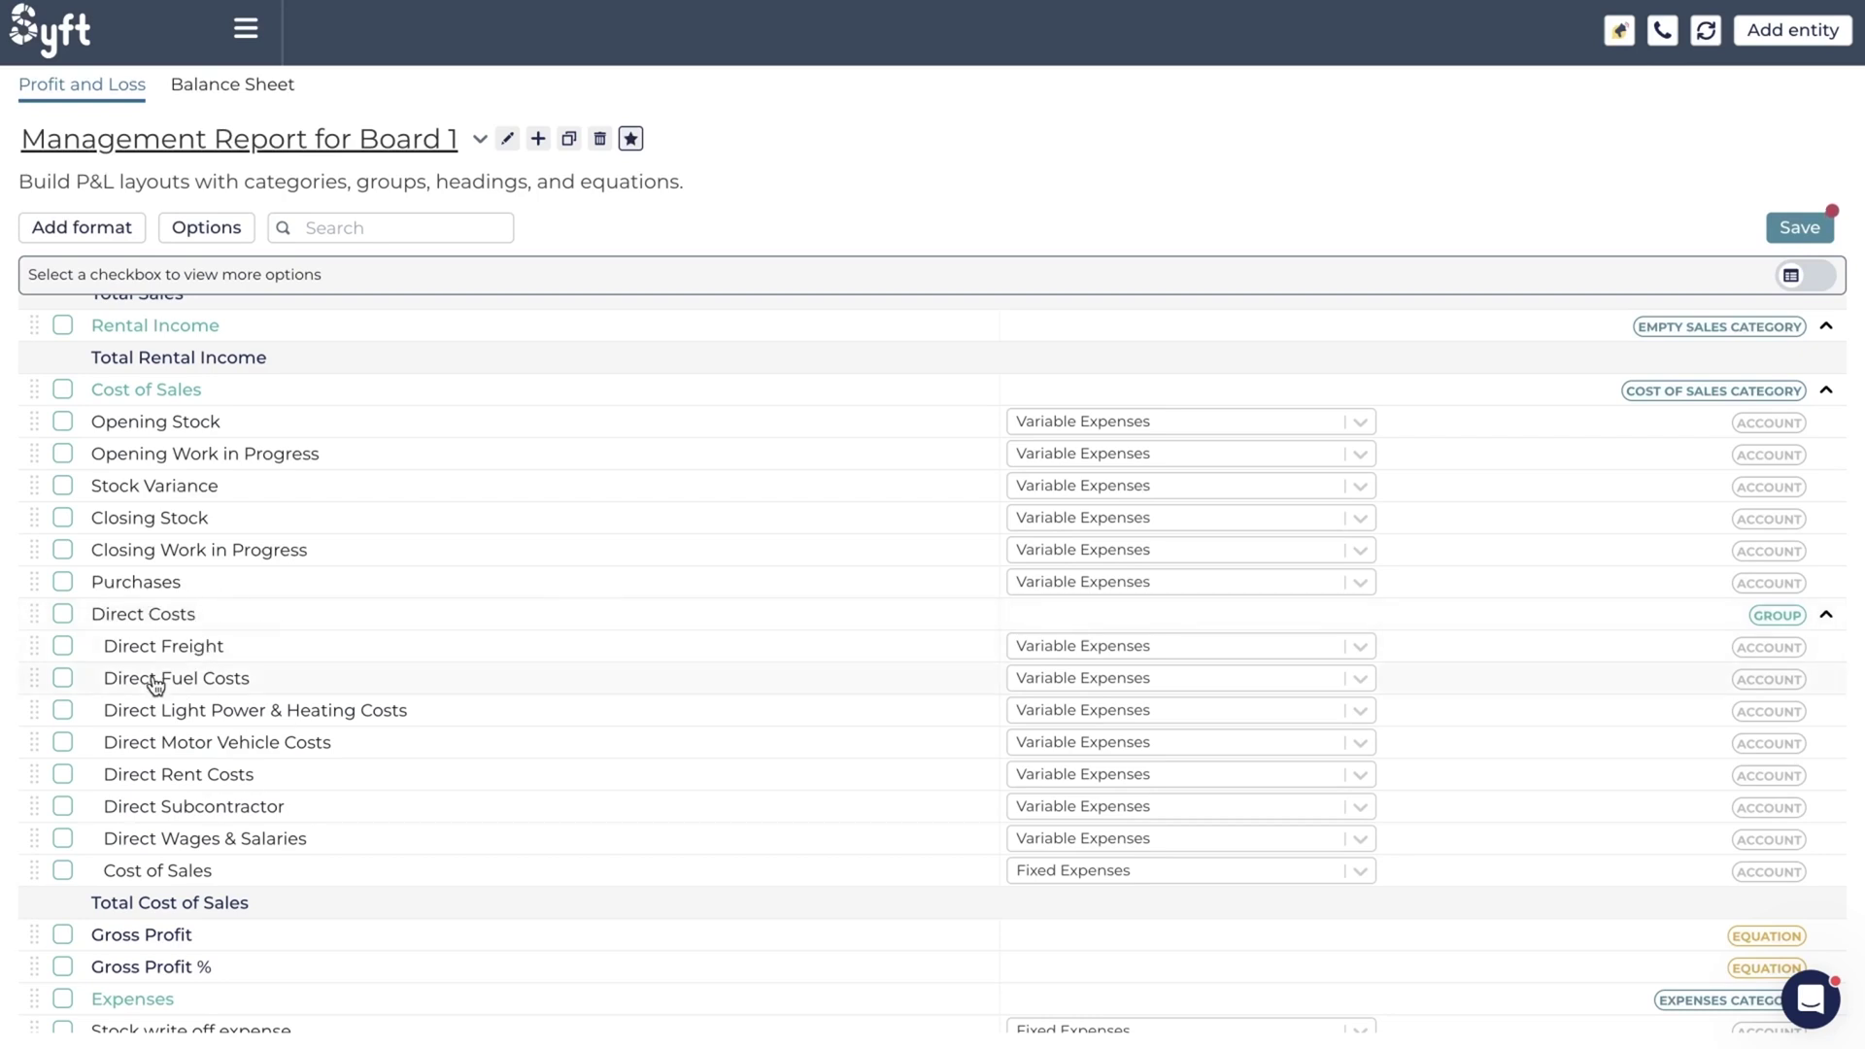
- Collapse and re-expand the Direct Costs group to check its accounts, and save the layout changes
{"action": "scroll", "coordinate": [194, 615], "scroll_direction": "up", "scroll_amount": 2}
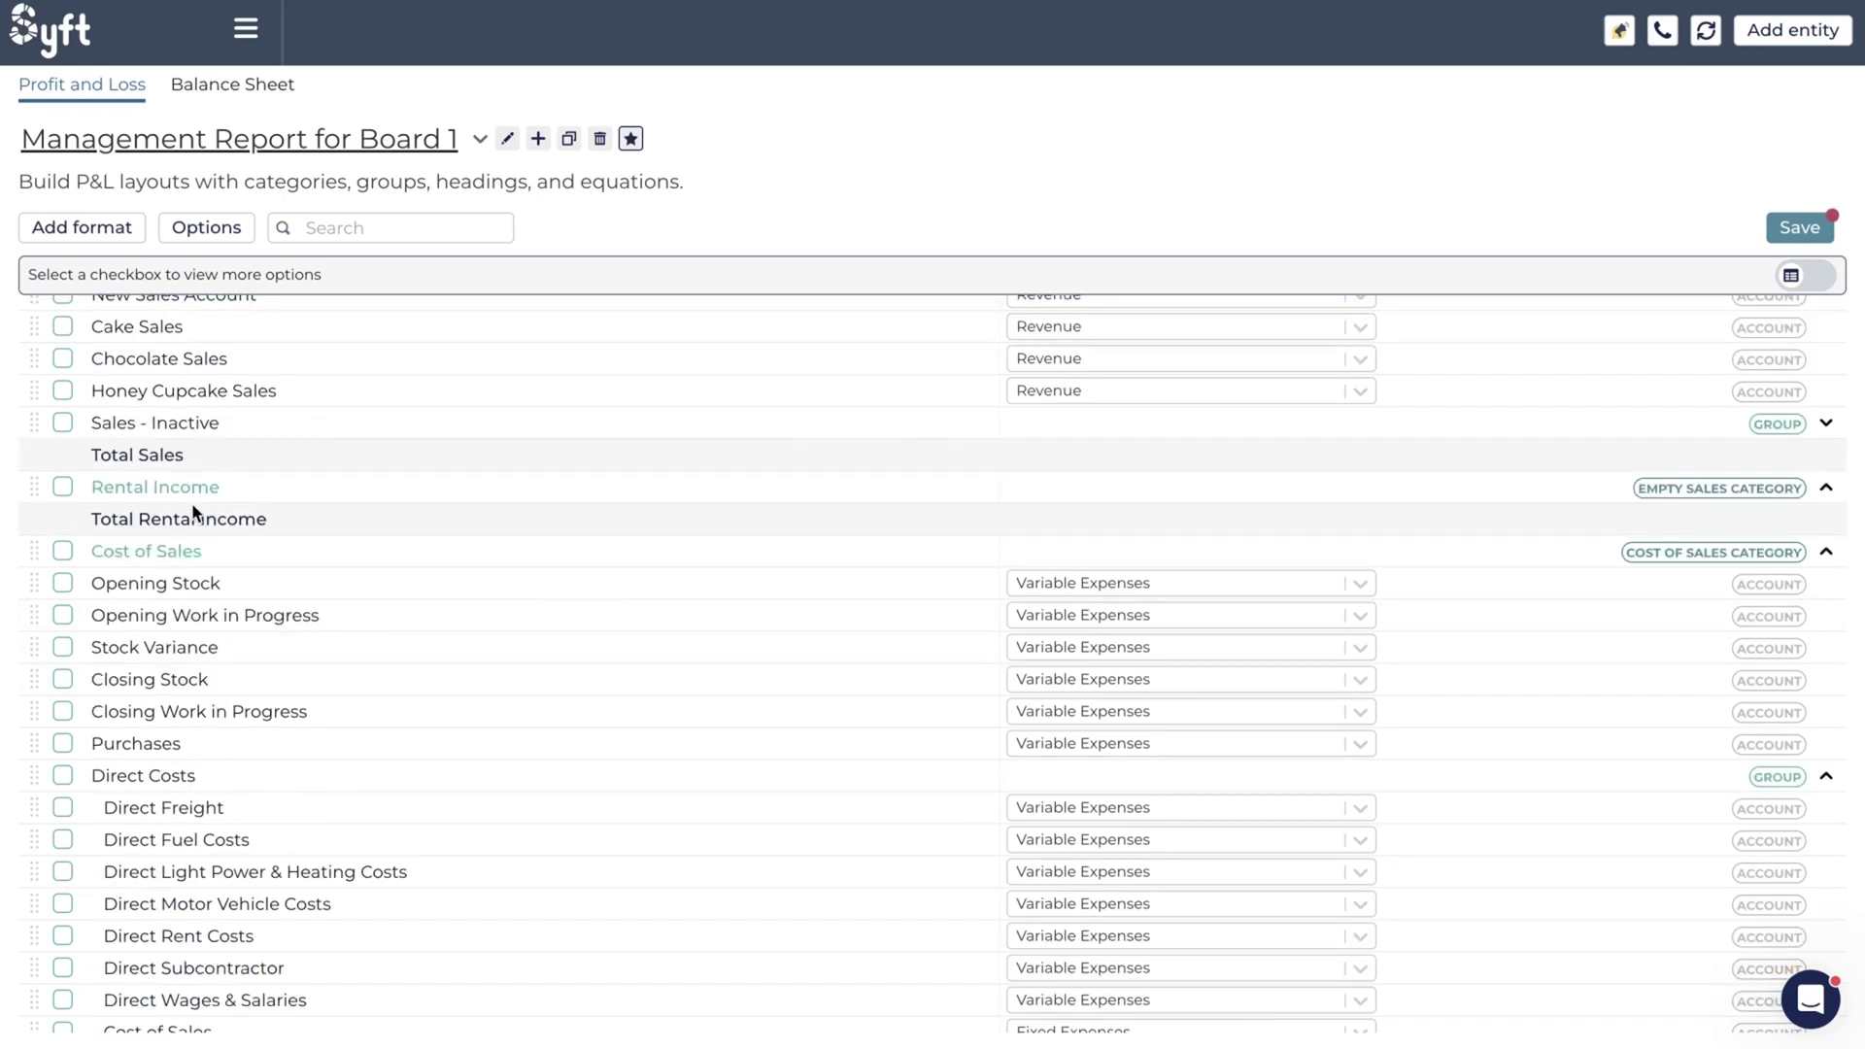
{"action": "left_click_drag", "start_coordinate": [91, 515], "coordinate": [293, 511]}
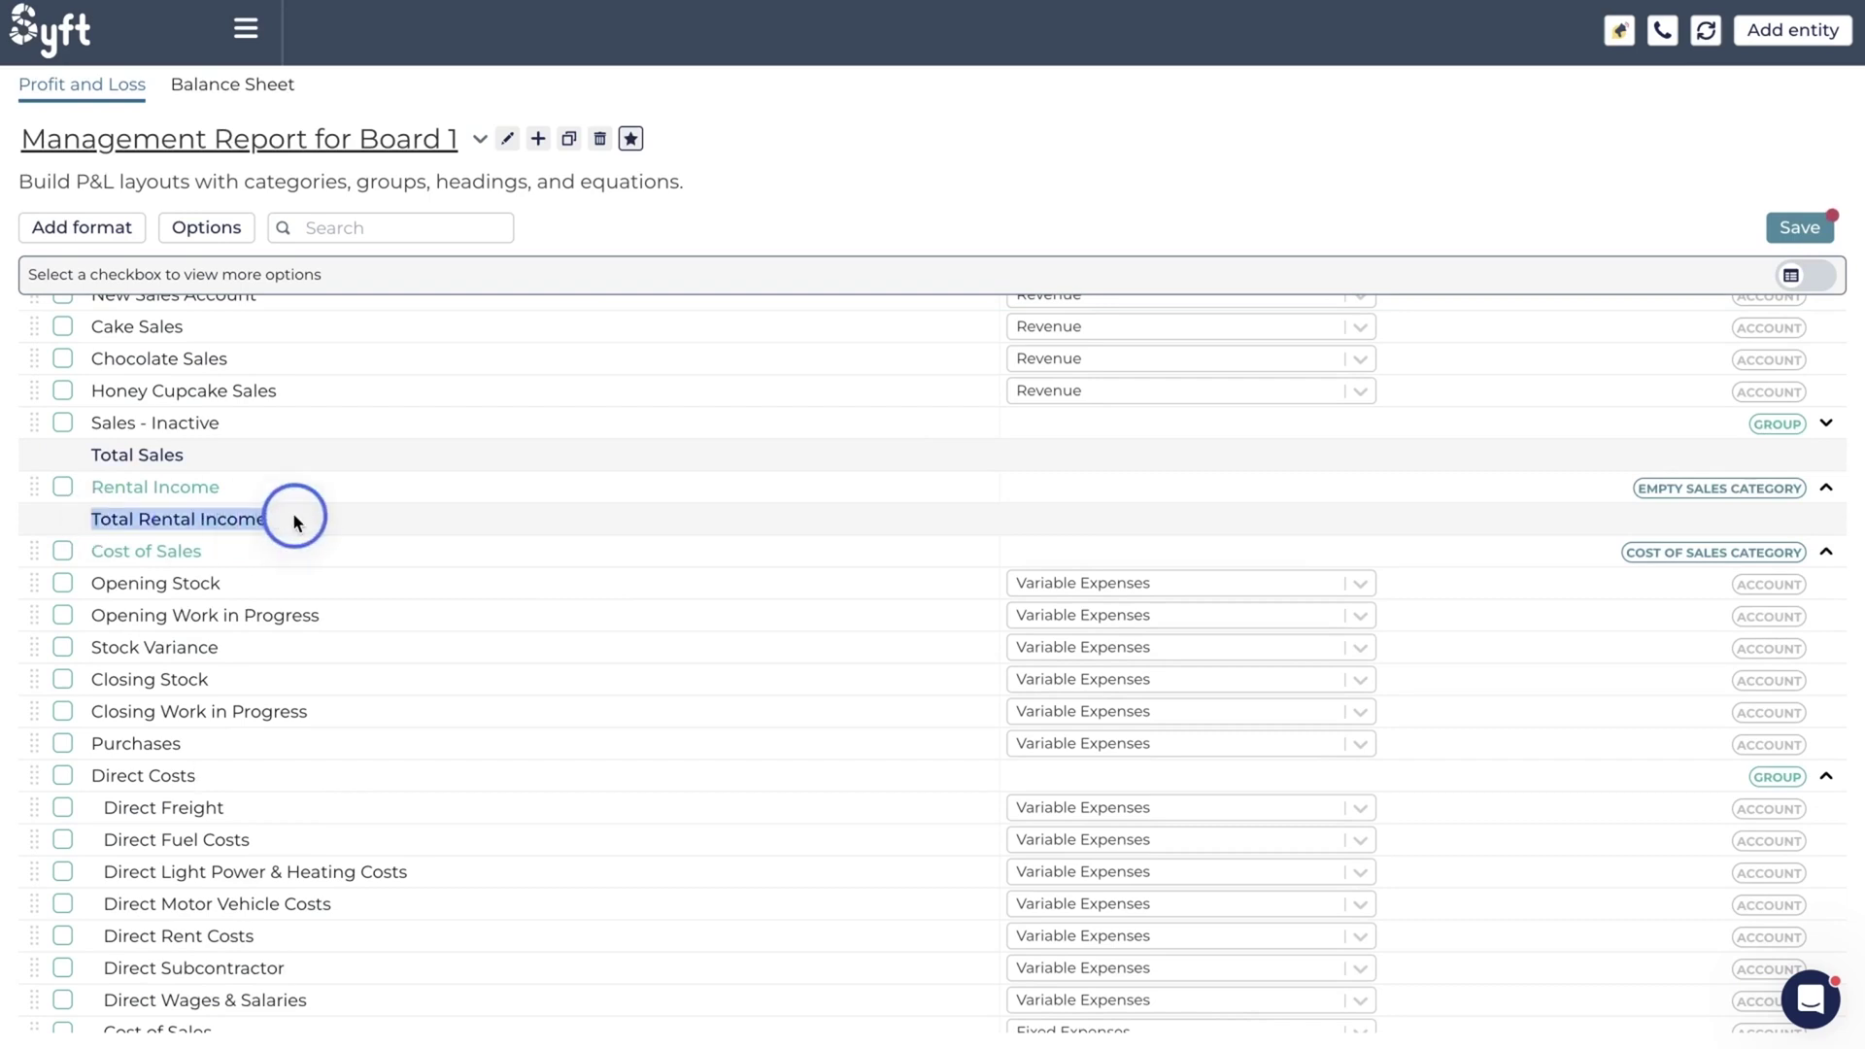
{"action": "scroll", "coordinate": [286, 692], "scroll_direction": "down", "scroll_amount": 1}
{"action": "left_click_drag", "start_coordinate": [202, 682], "coordinate": [94, 679]}
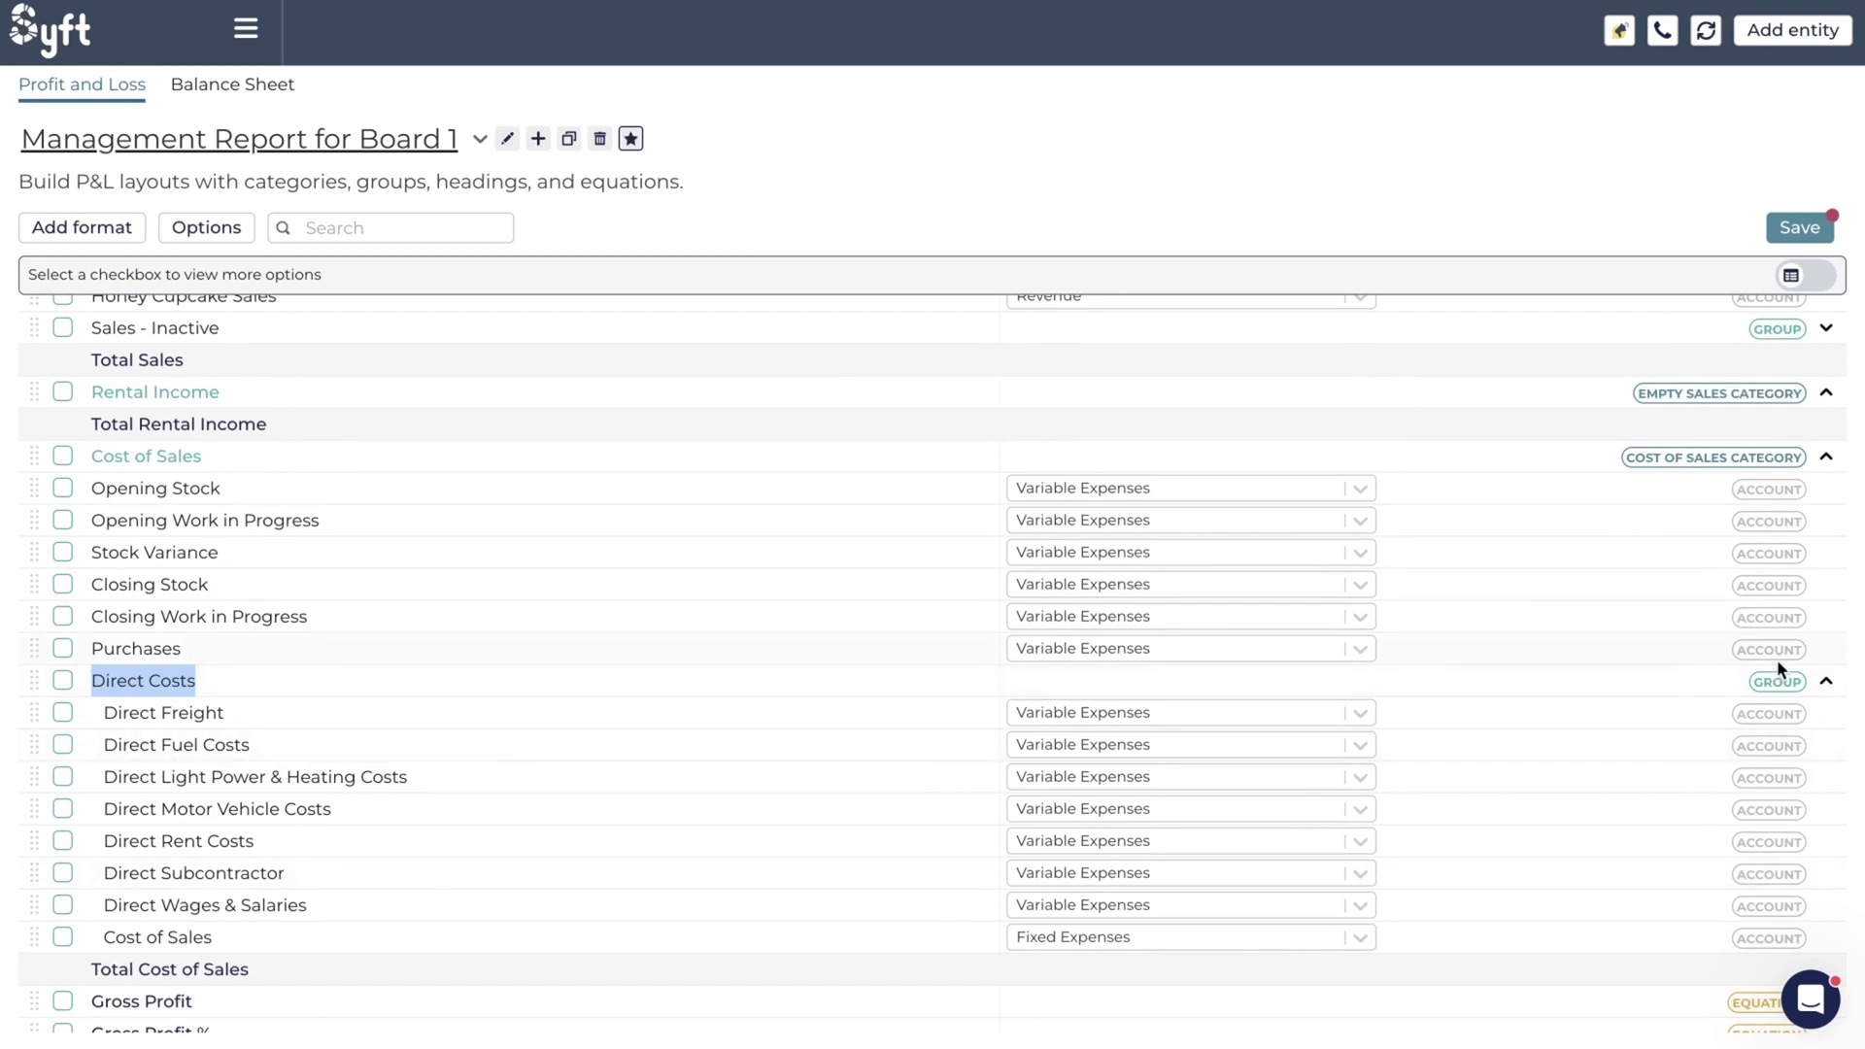
{"action": "left_click", "coordinate": [1826, 680]}
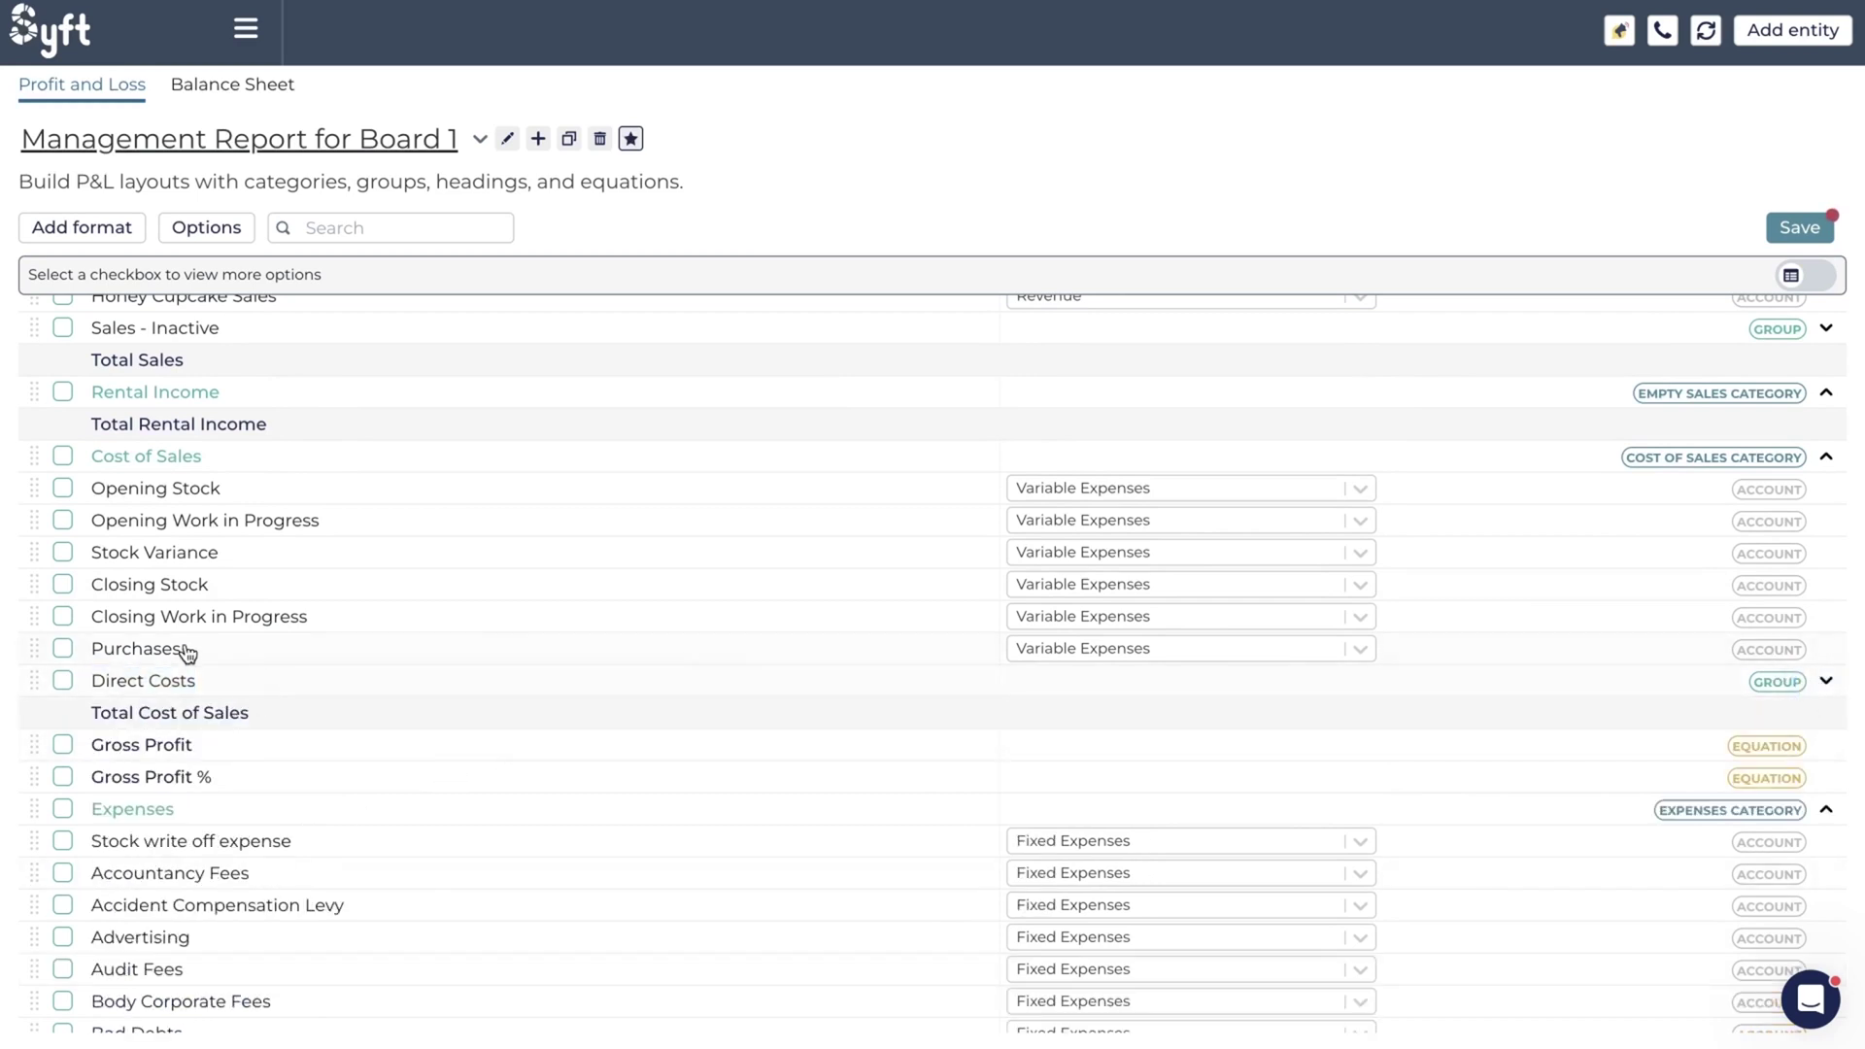
{"action": "left_click", "coordinate": [1824, 682]}
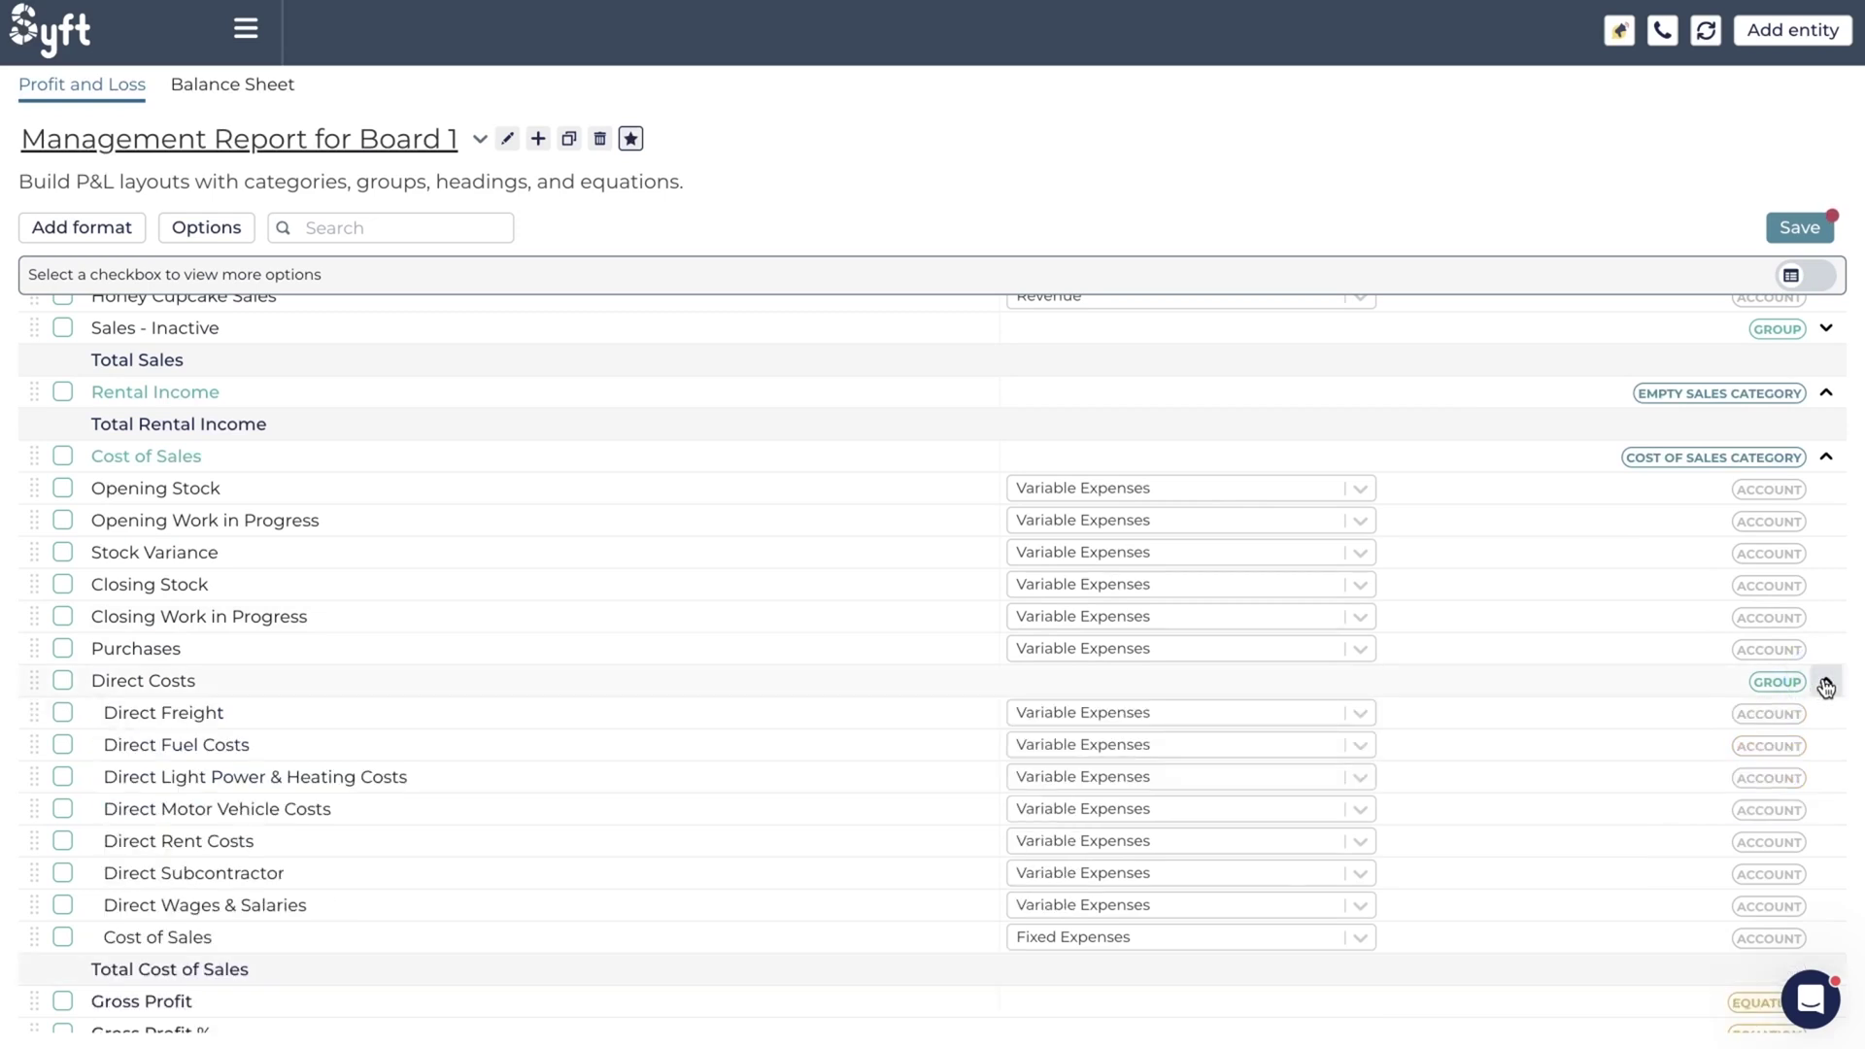
{"action": "left_click", "coordinate": [1826, 681]}
{"action": "left_click", "coordinate": [1826, 682]}
{"action": "left_click_drag", "start_coordinate": [198, 682], "coordinate": [95, 687]}
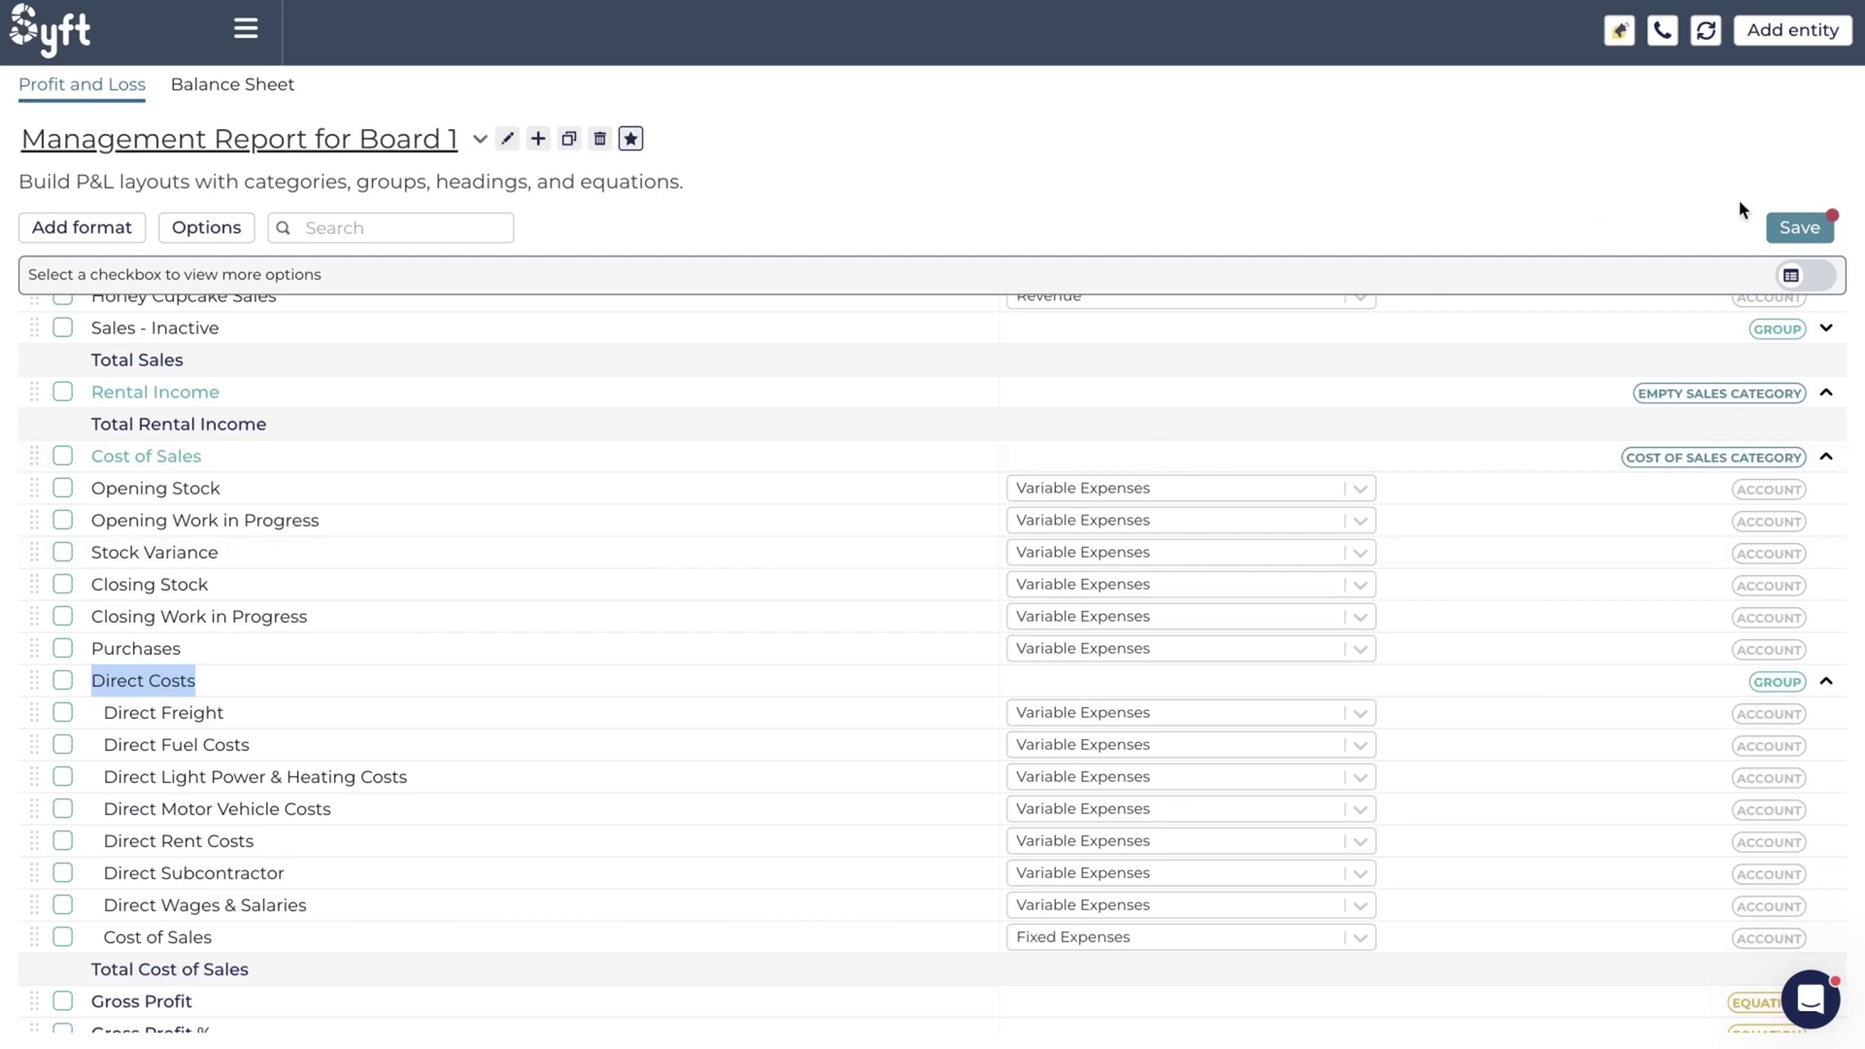
{"action": "left_click", "coordinate": [1802, 229]}
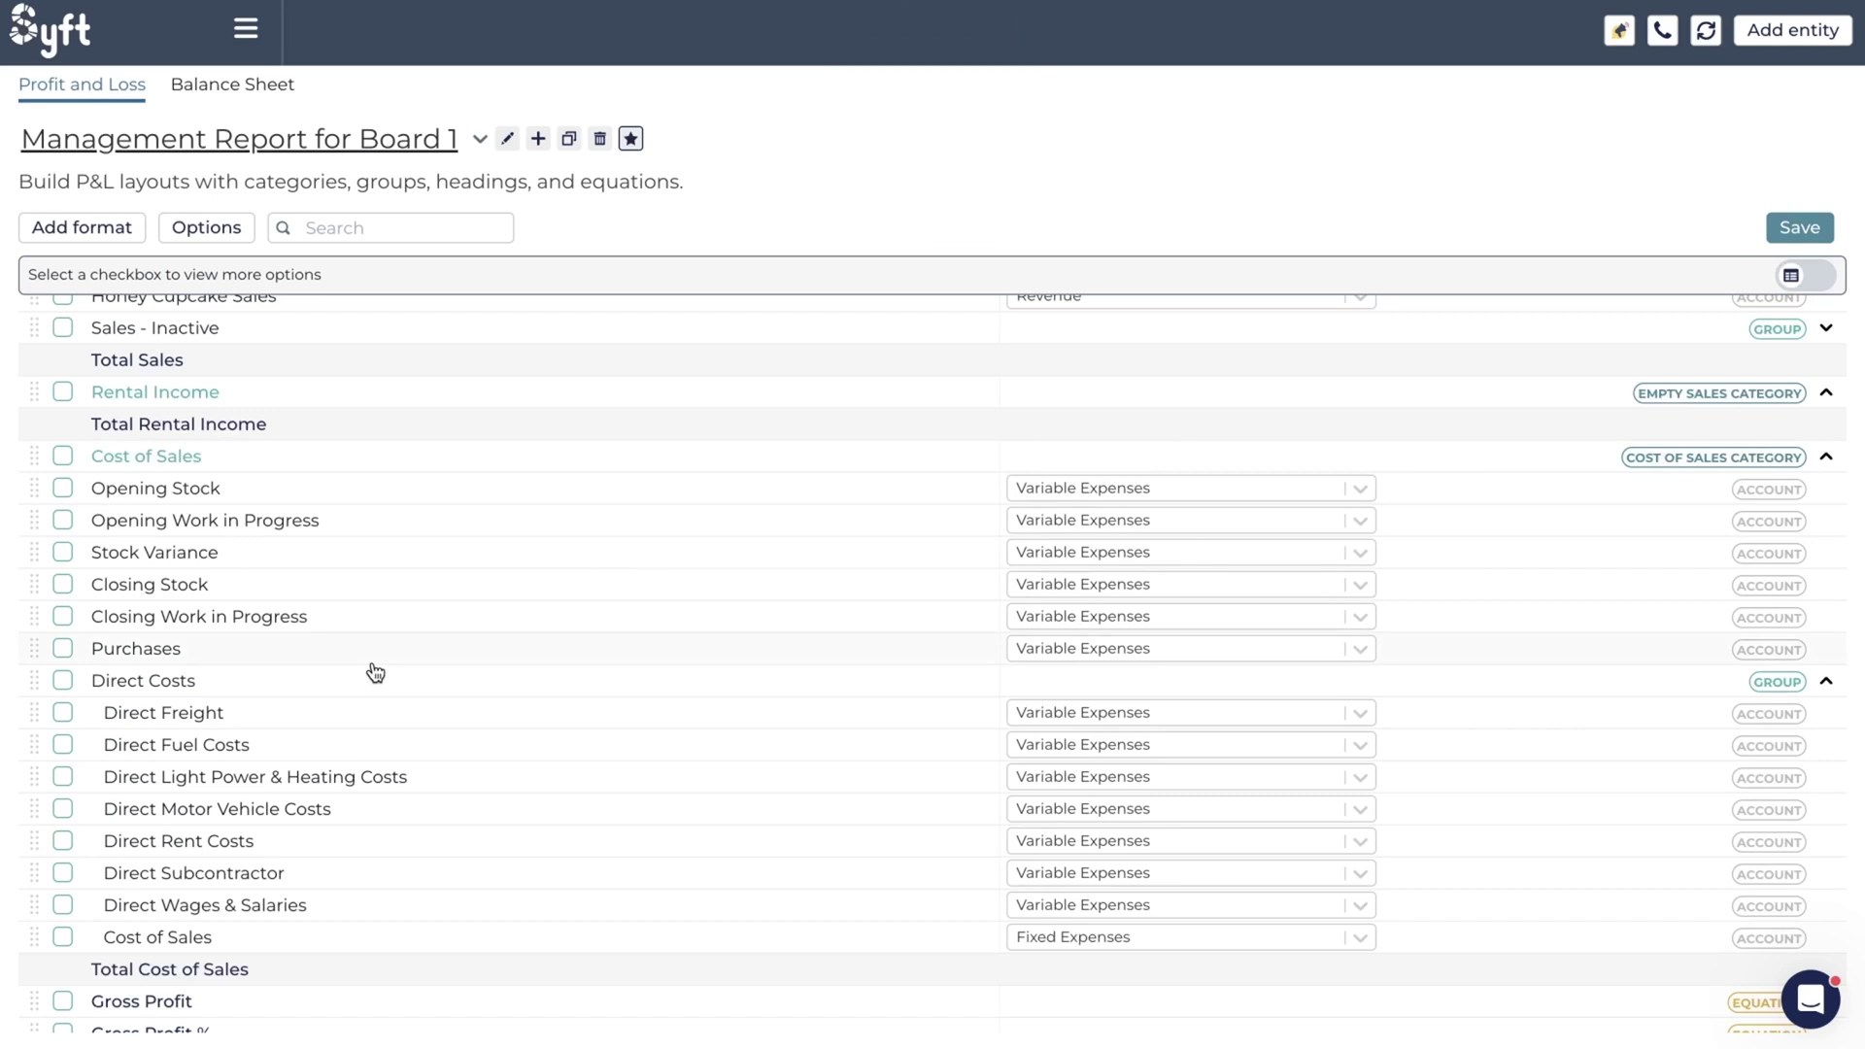
- Indent the Rent Received - Commercial account by several levels, and outdent it back to its original level
{"action": "scroll", "coordinate": [307, 652], "scroll_direction": "up", "scroll_amount": 5}
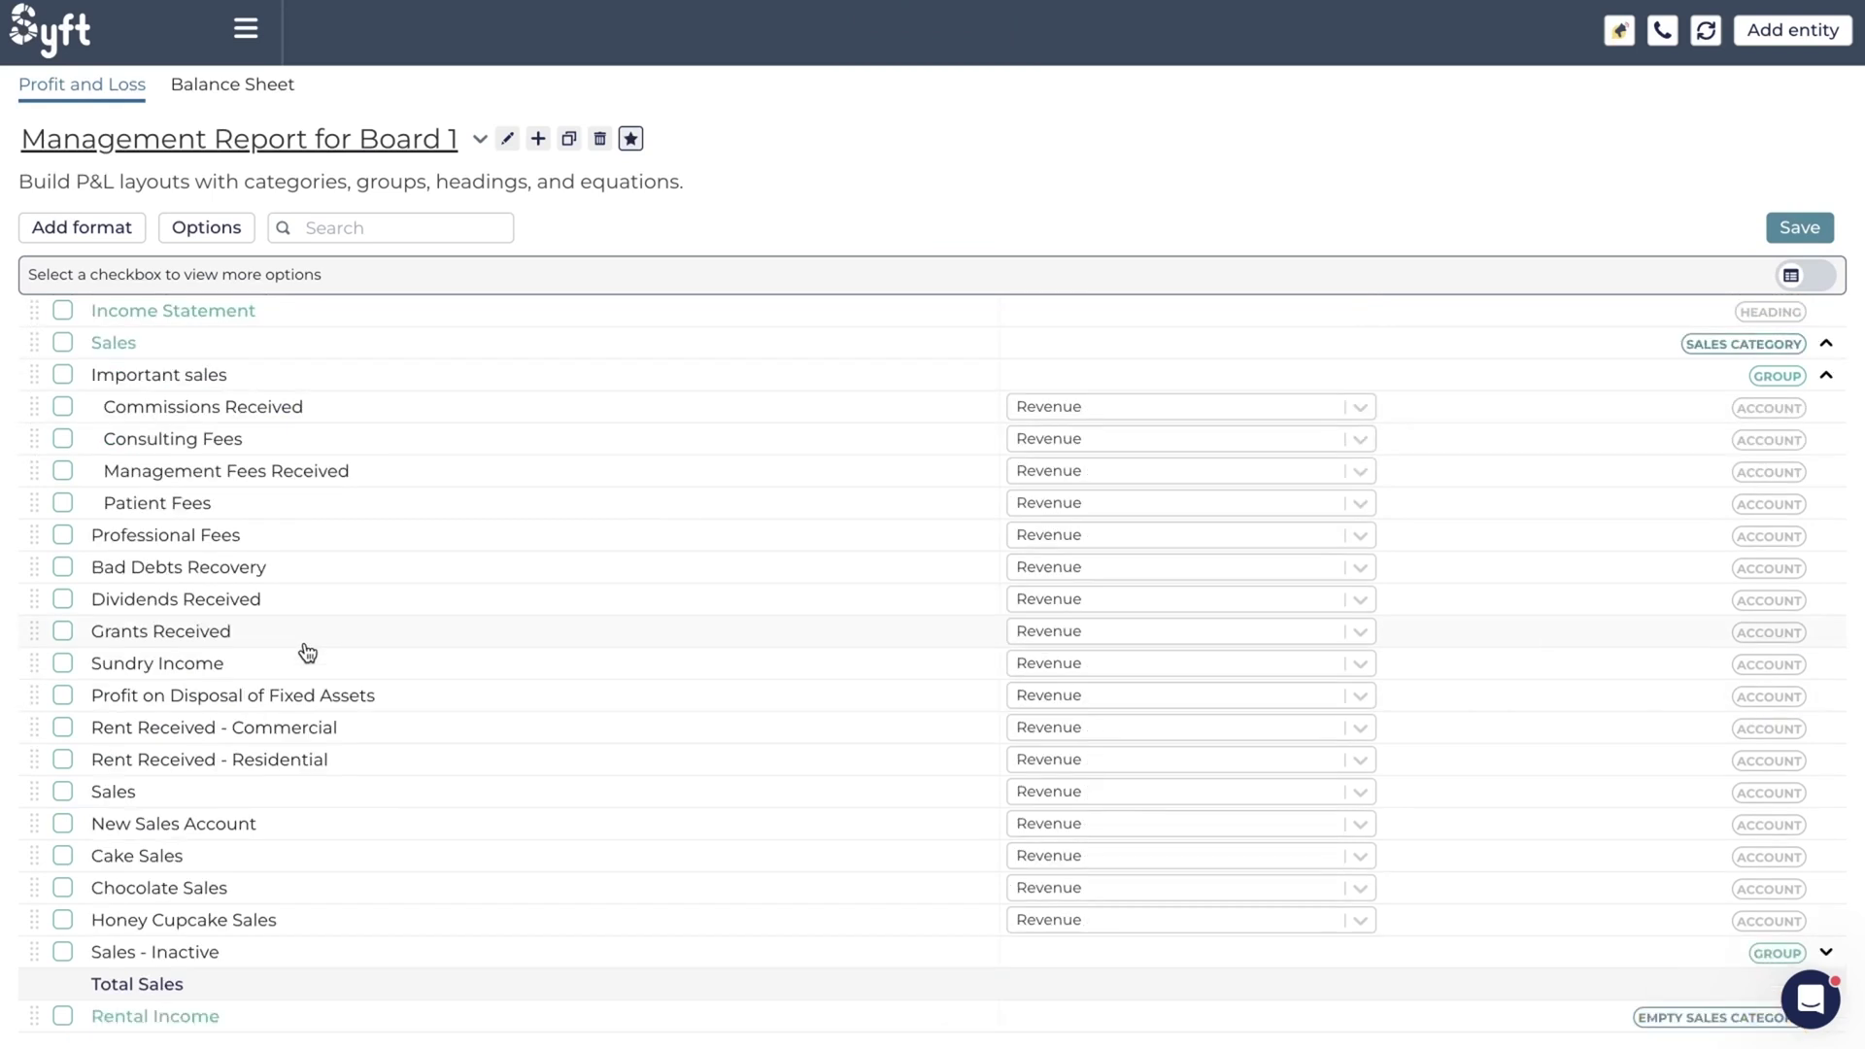
{"action": "left_click", "coordinate": [64, 730]}
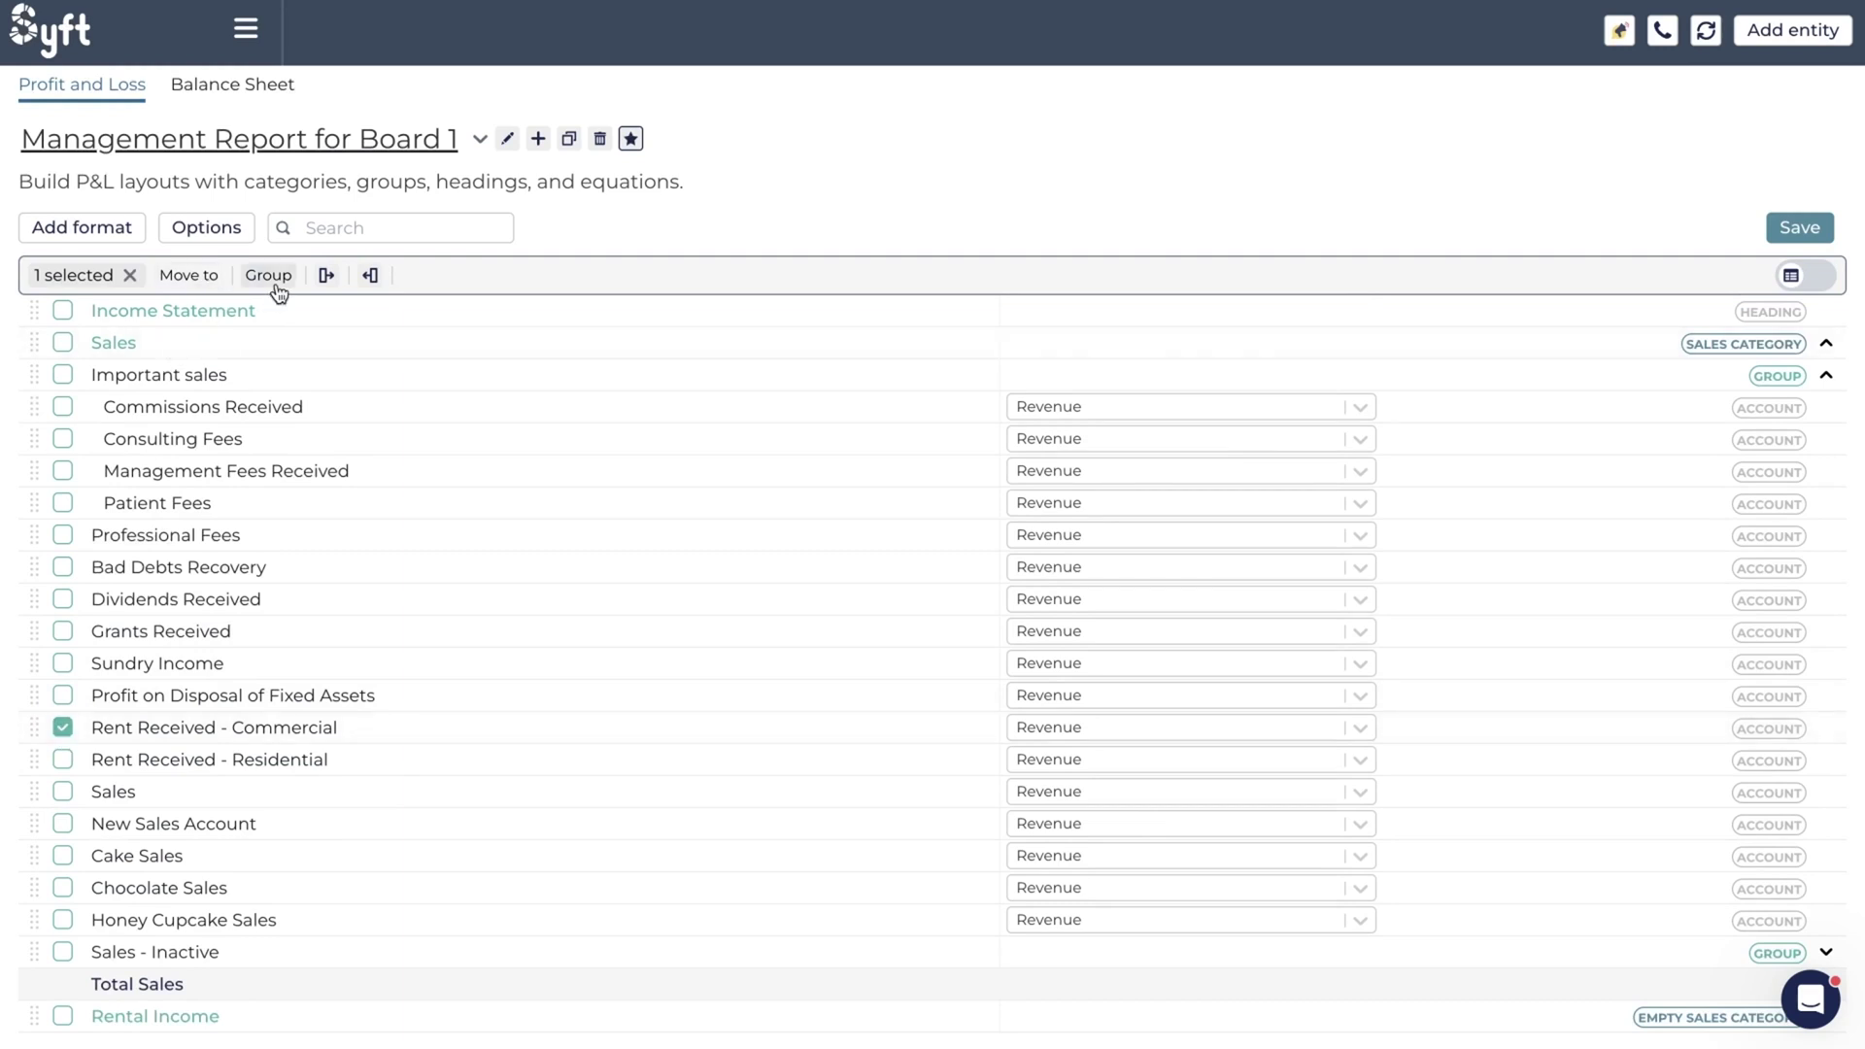
{"action": "left_click", "coordinate": [326, 279]}
{"action": "left_click", "coordinate": [326, 279]}
{"action": "left_click", "coordinate": [326, 278]}
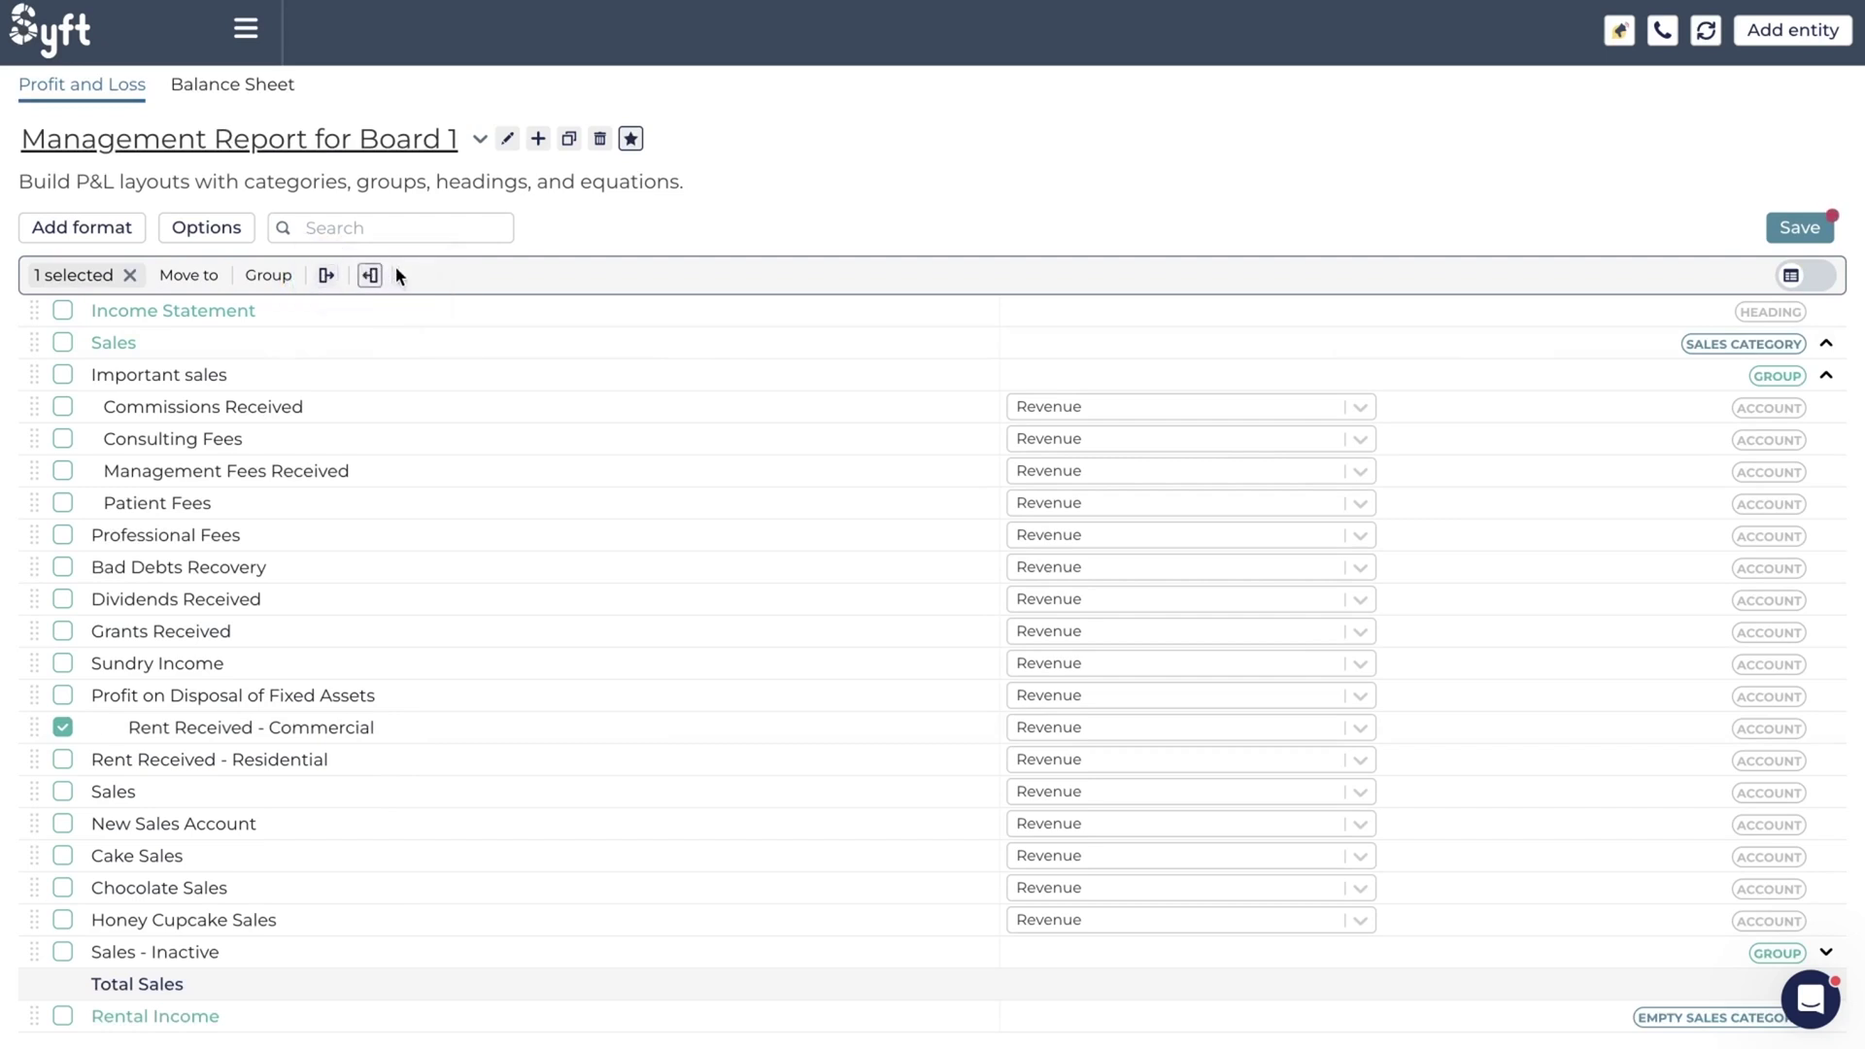
{"action": "left_click", "coordinate": [371, 279]}
{"action": "left_click", "coordinate": [371, 278]}
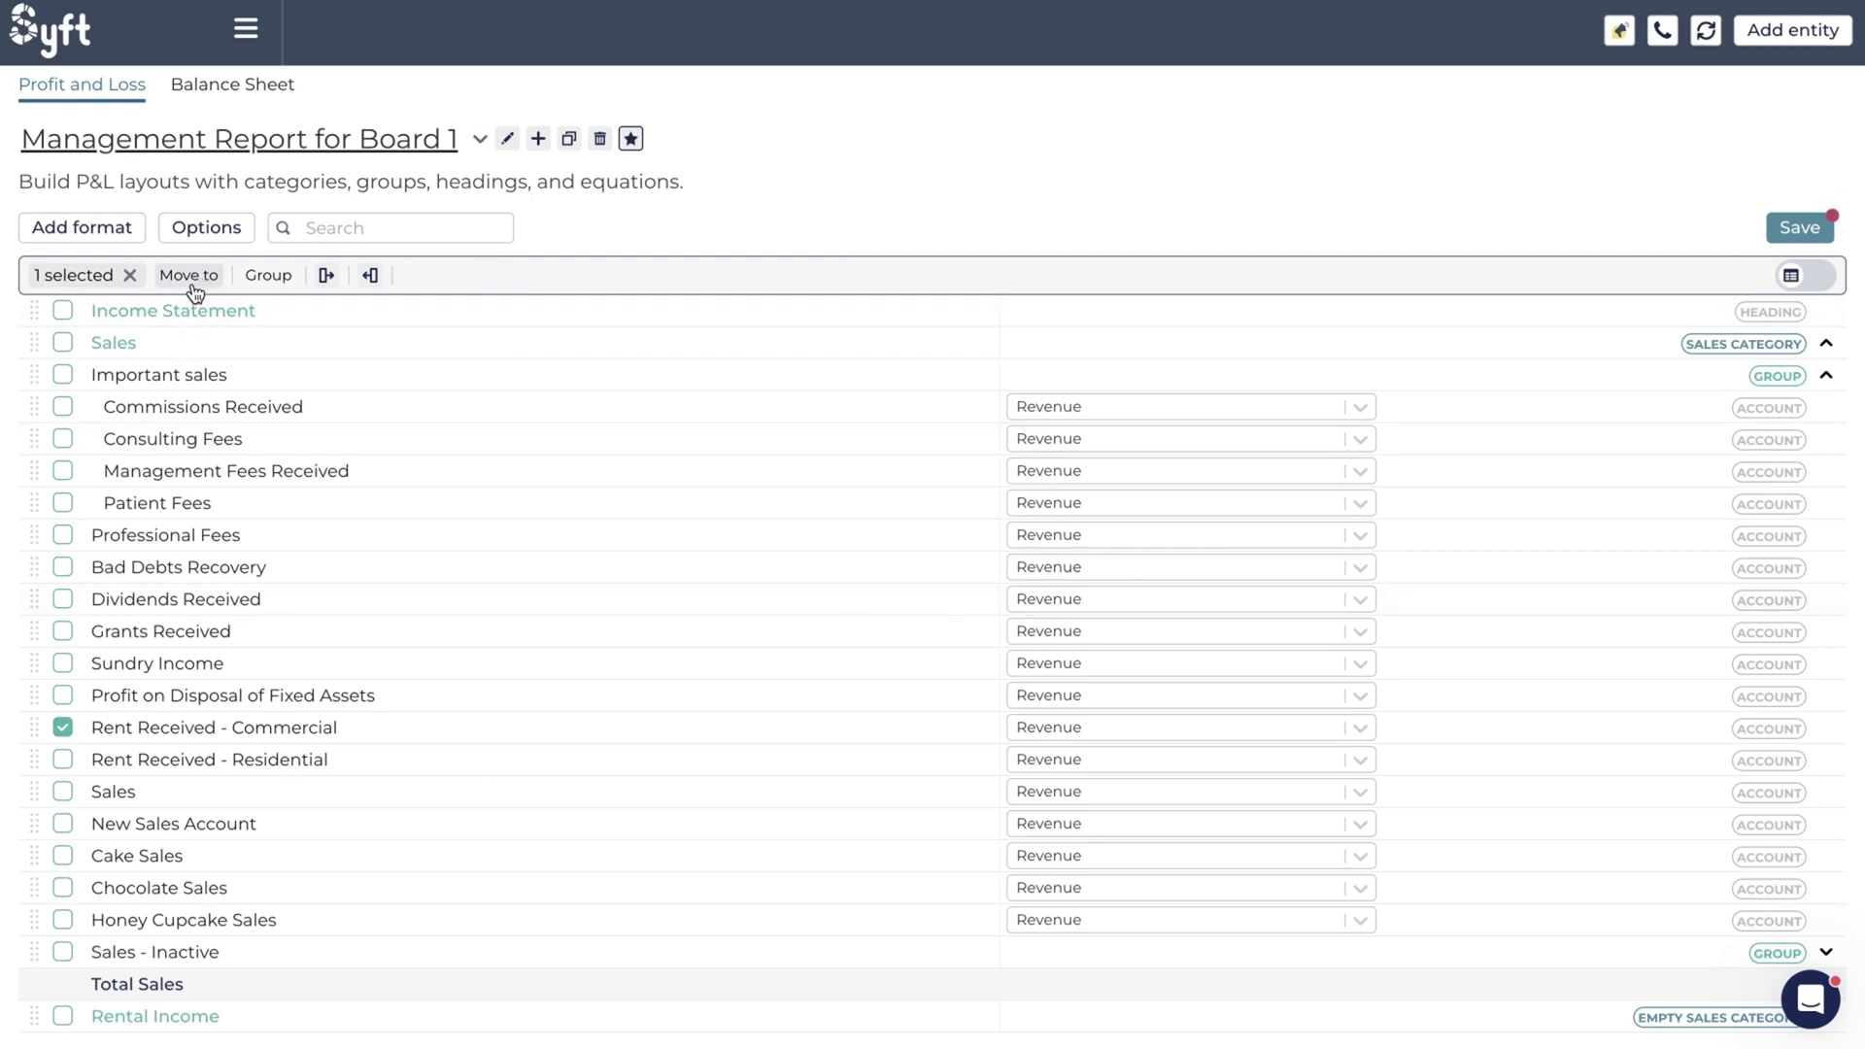
- Move the Rent Received - Commercial and Rent Received - Residential accounts from Sales into the Rental Income category
{"action": "left_click", "coordinate": [64, 762]}
{"action": "scroll", "coordinate": [187, 770], "scroll_direction": "down", "scroll_amount": 2}
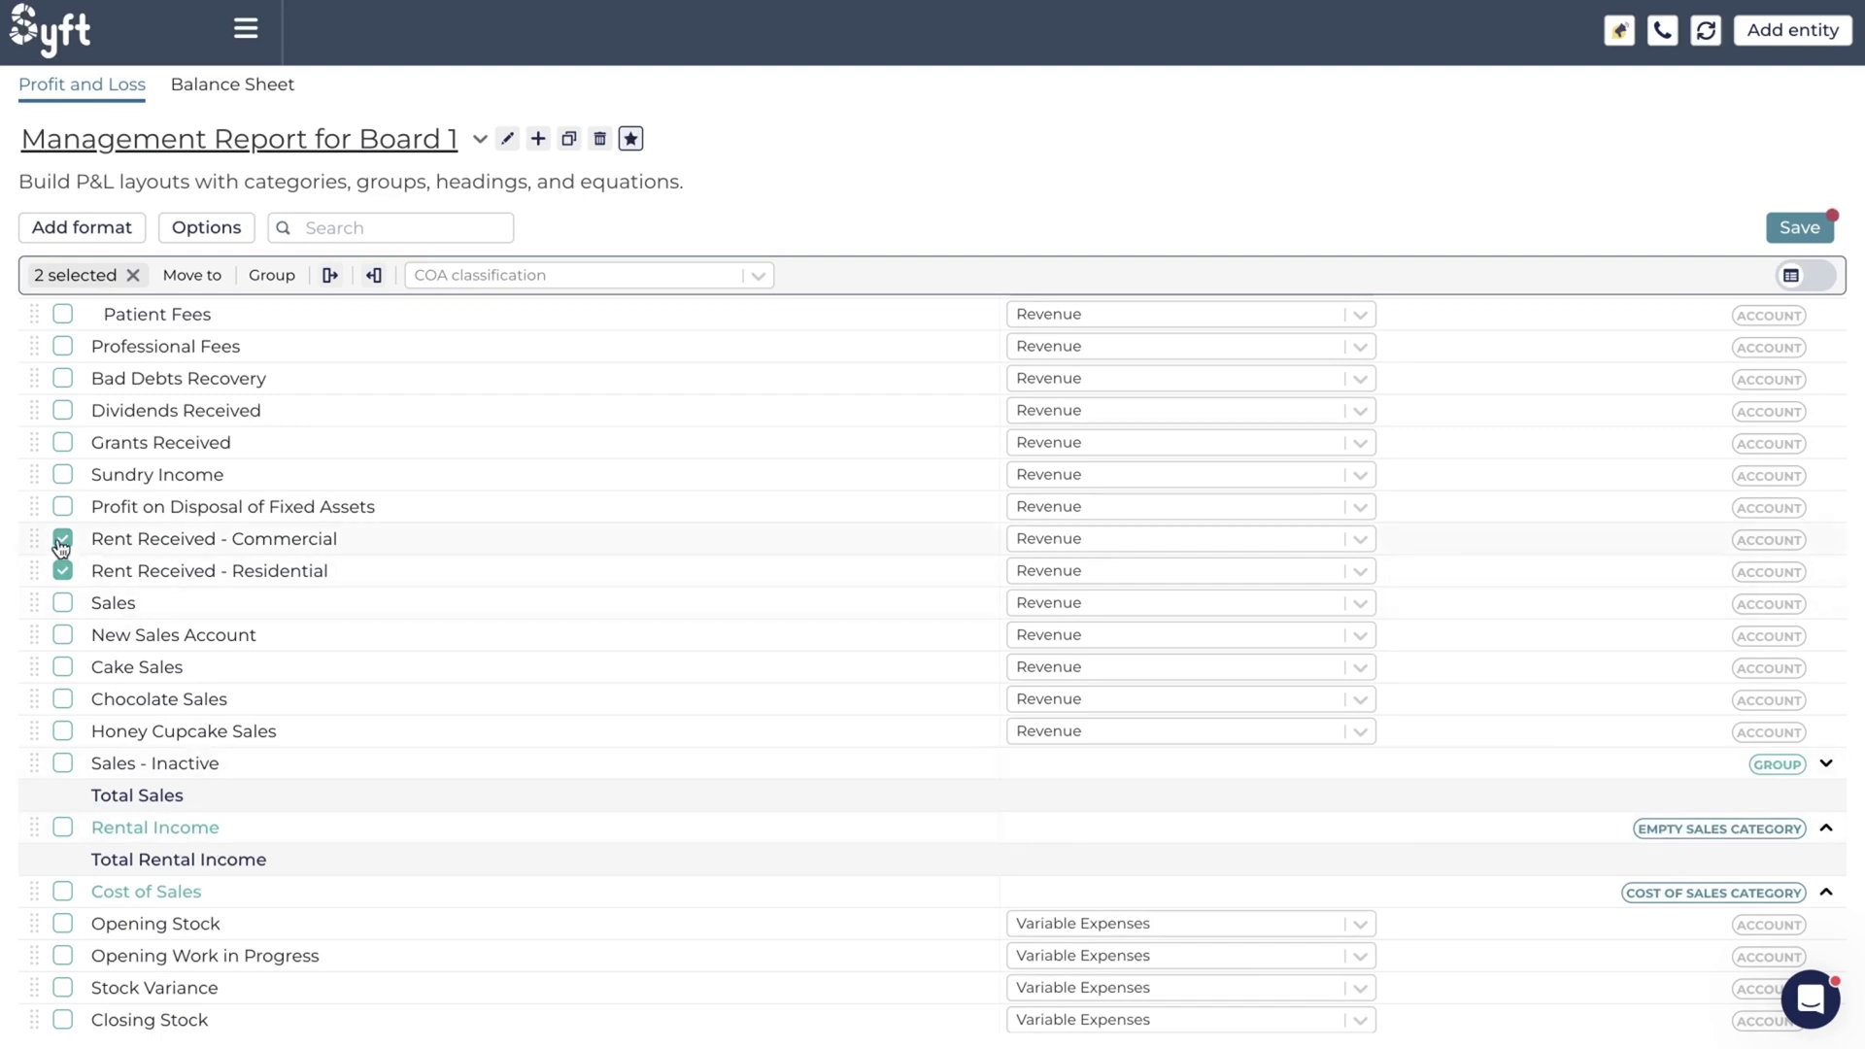
{"action": "left_click", "coordinate": [206, 278]}
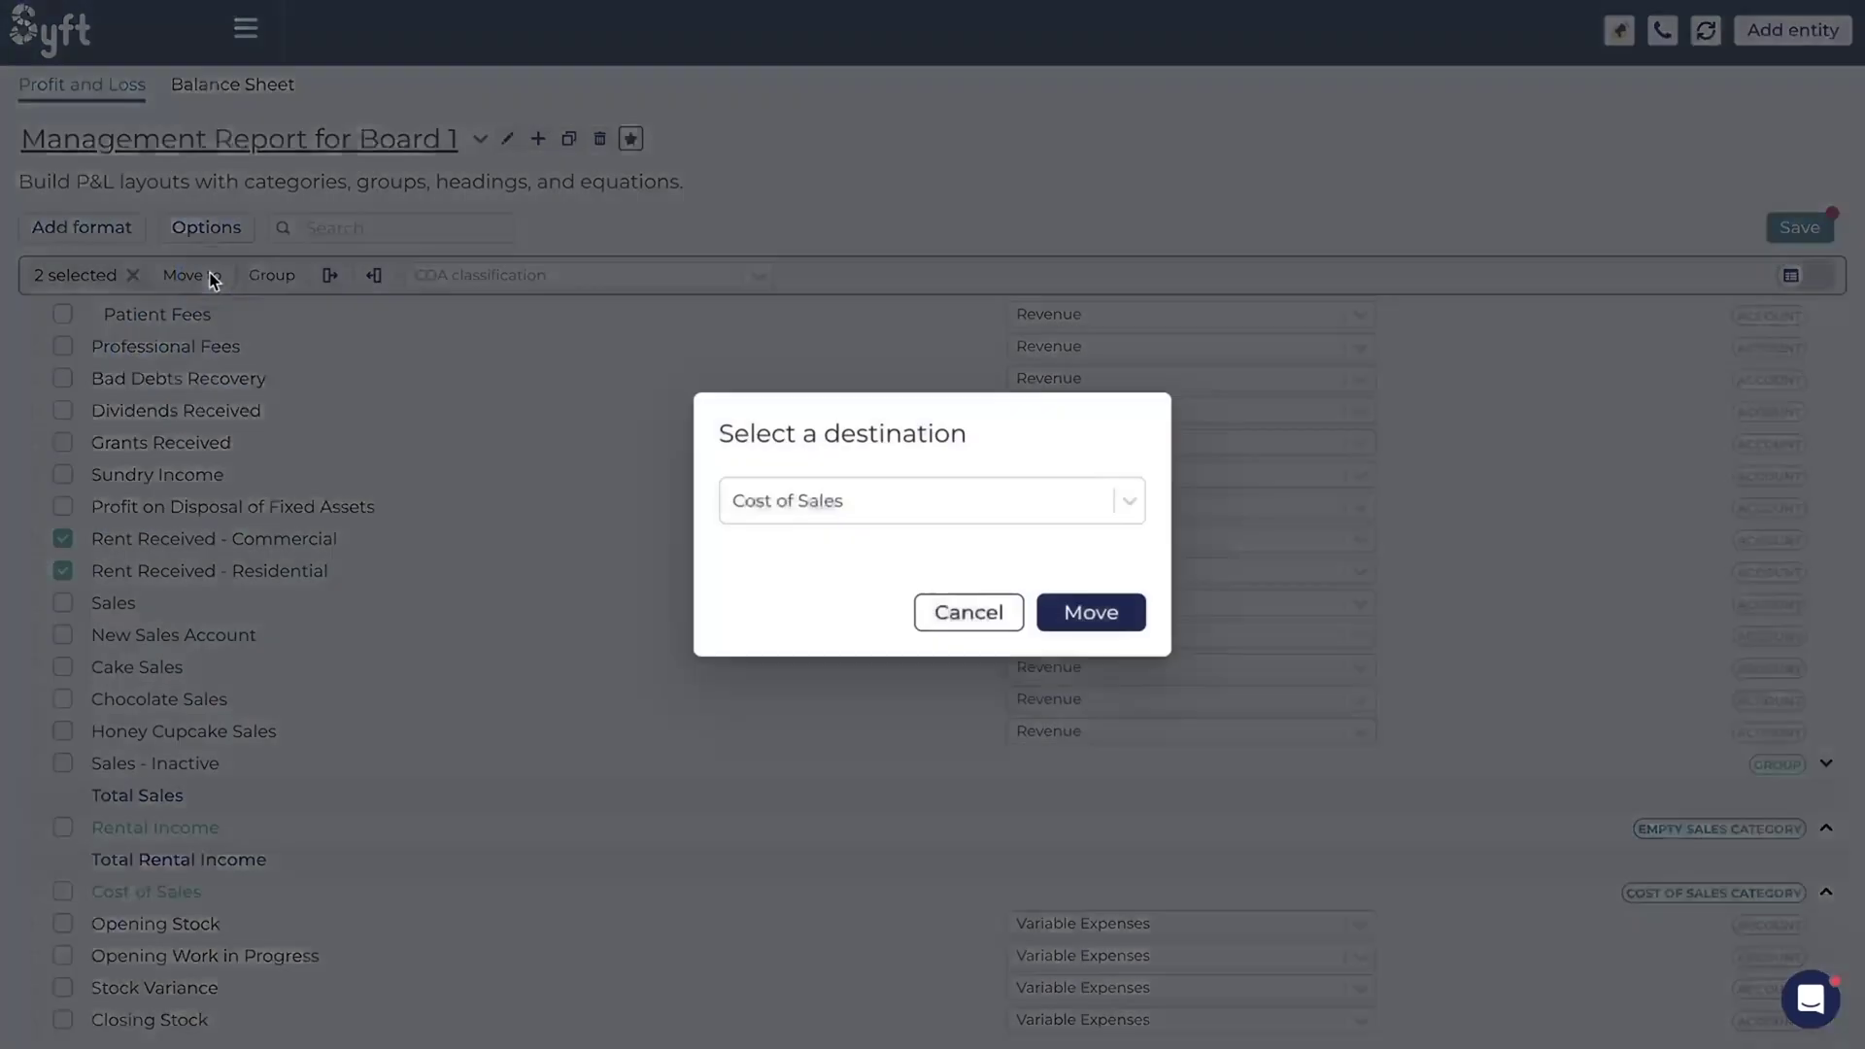
{"action": "left_click", "coordinate": [836, 509]}
{"action": "type", "text": "rent"}
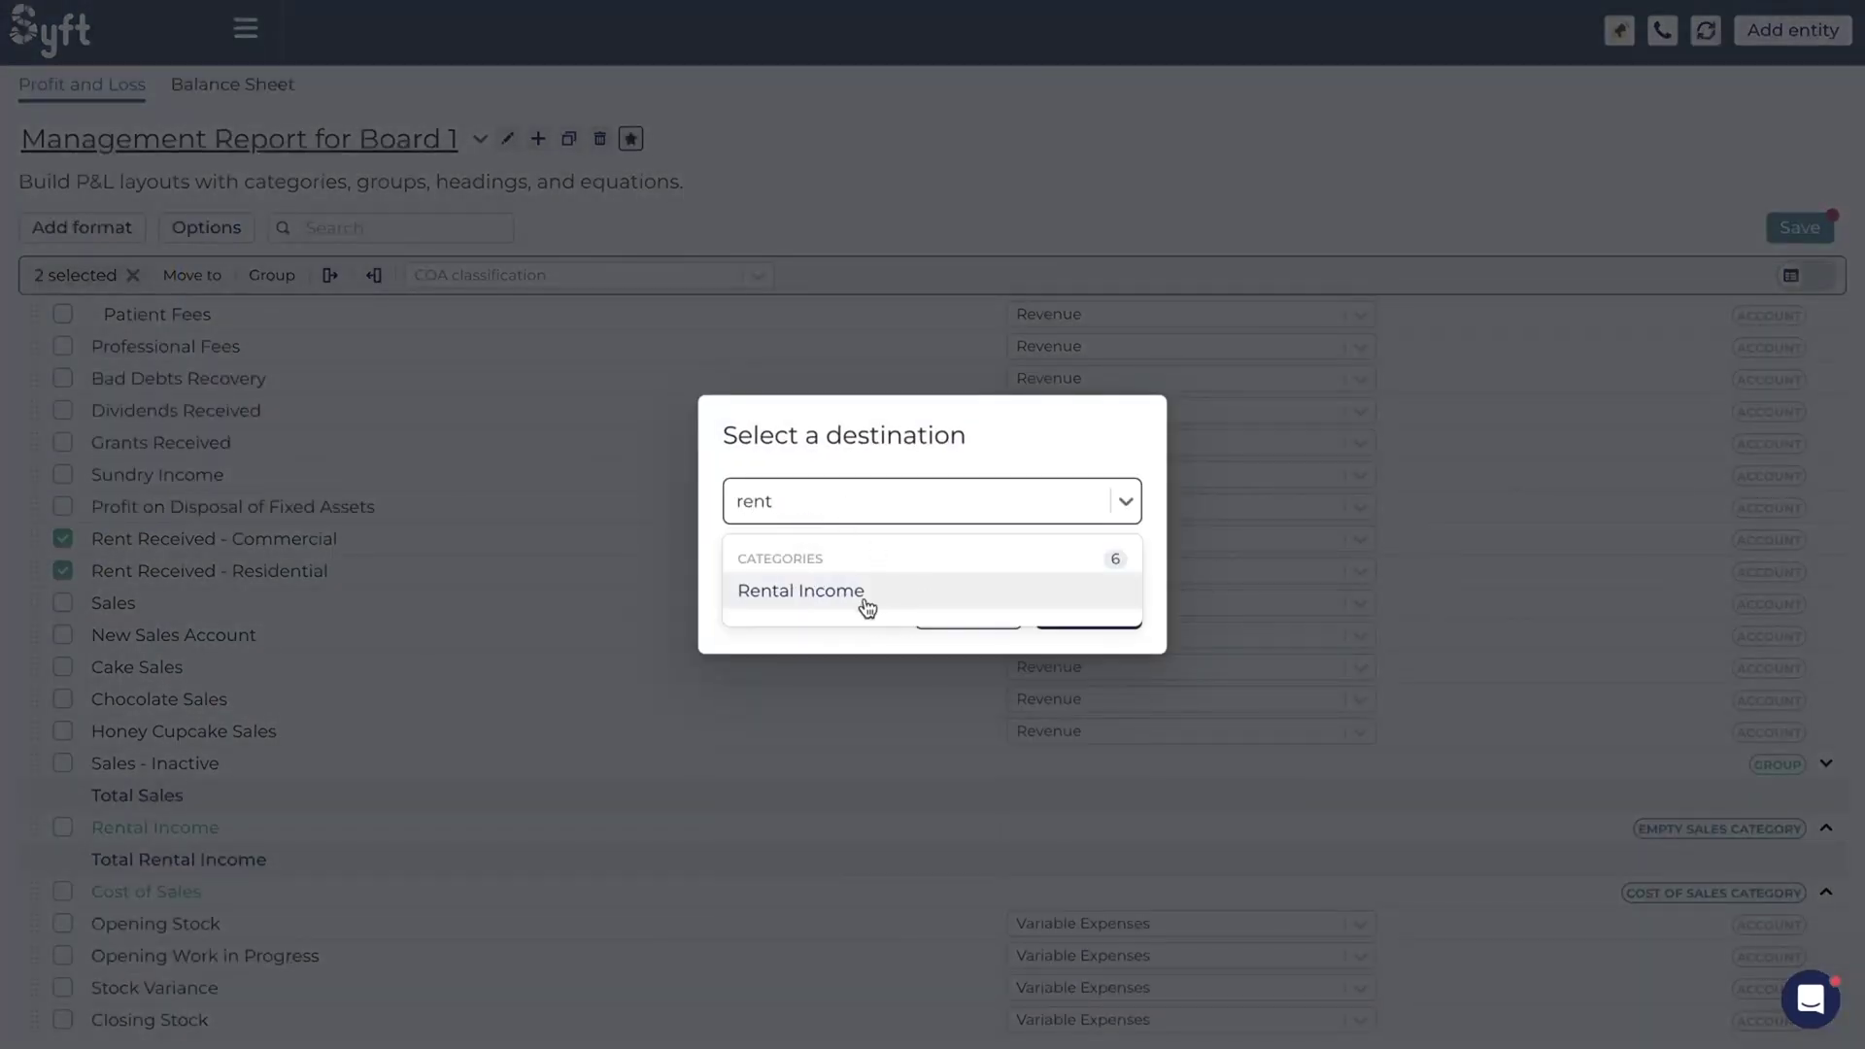
{"action": "left_click", "coordinate": [962, 606]}
{"action": "left_click", "coordinate": [1093, 609]}
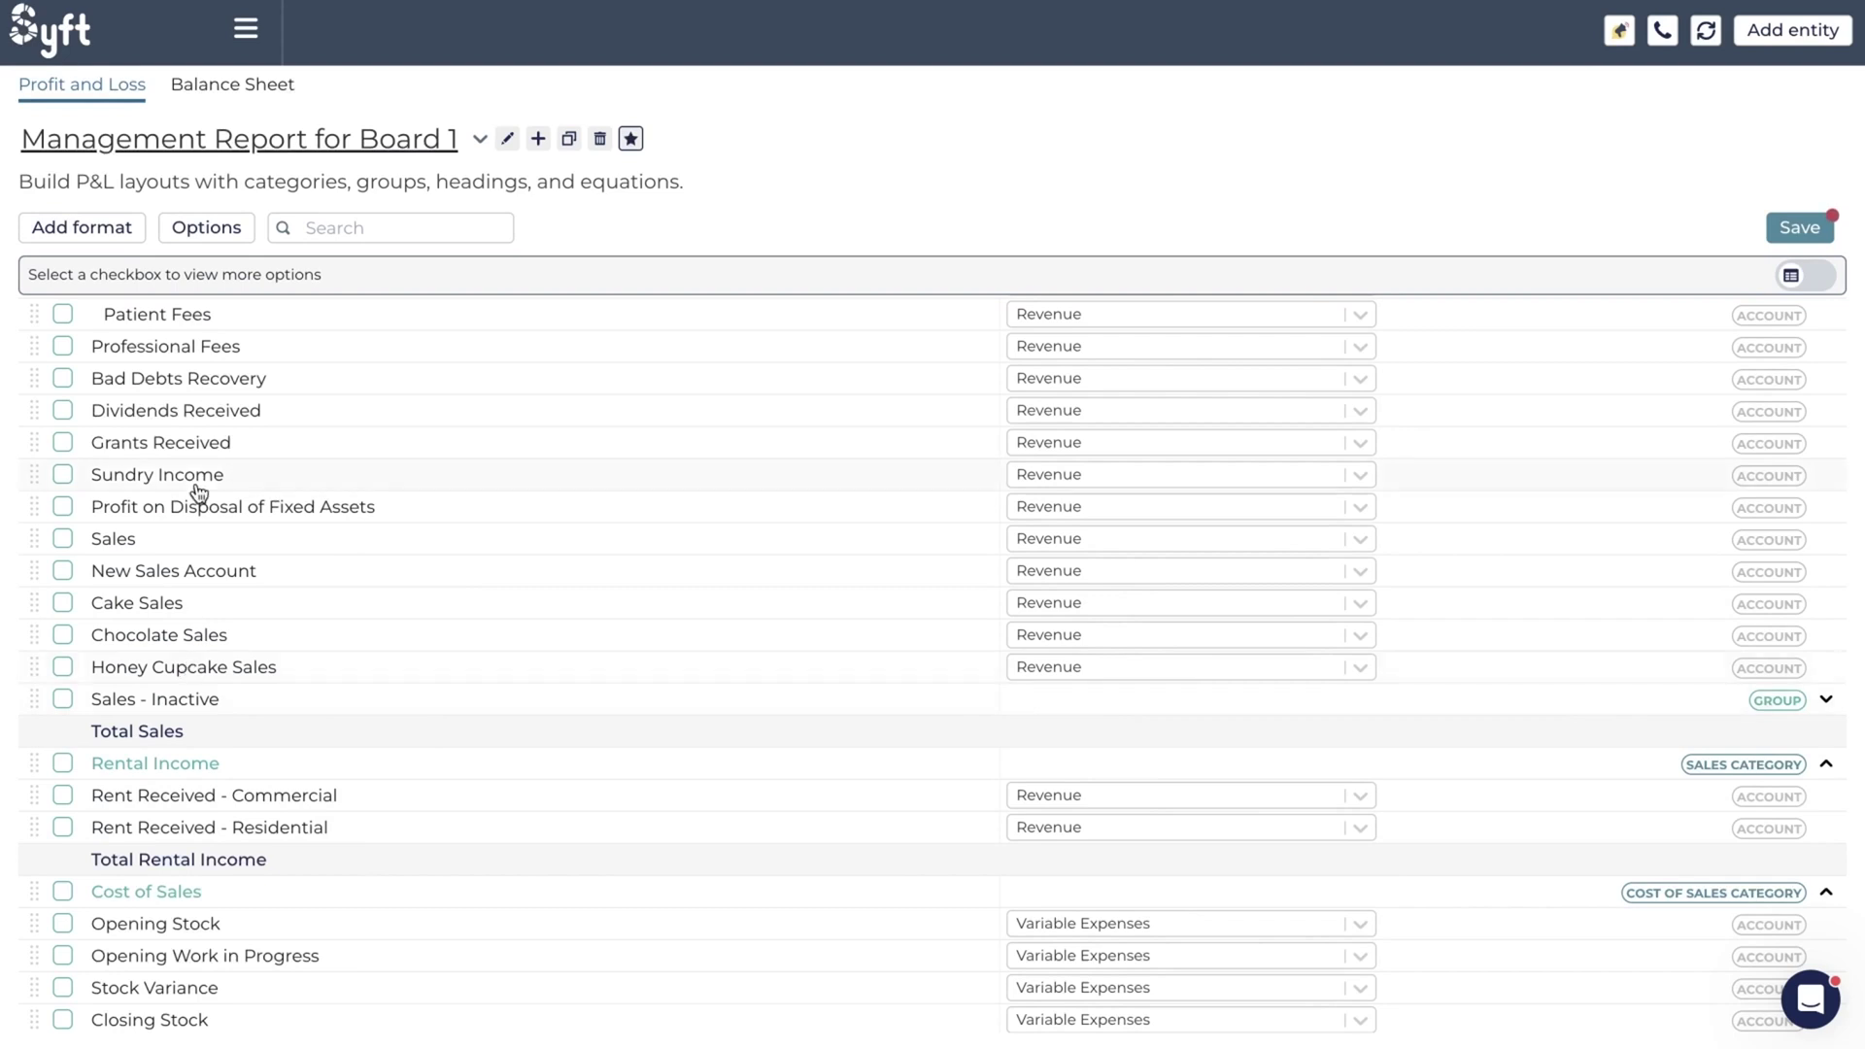
- Select the range of accounts from Bad Debts Recovery through Sales within the Sales category
{"action": "left_click", "coordinate": [65, 442]}
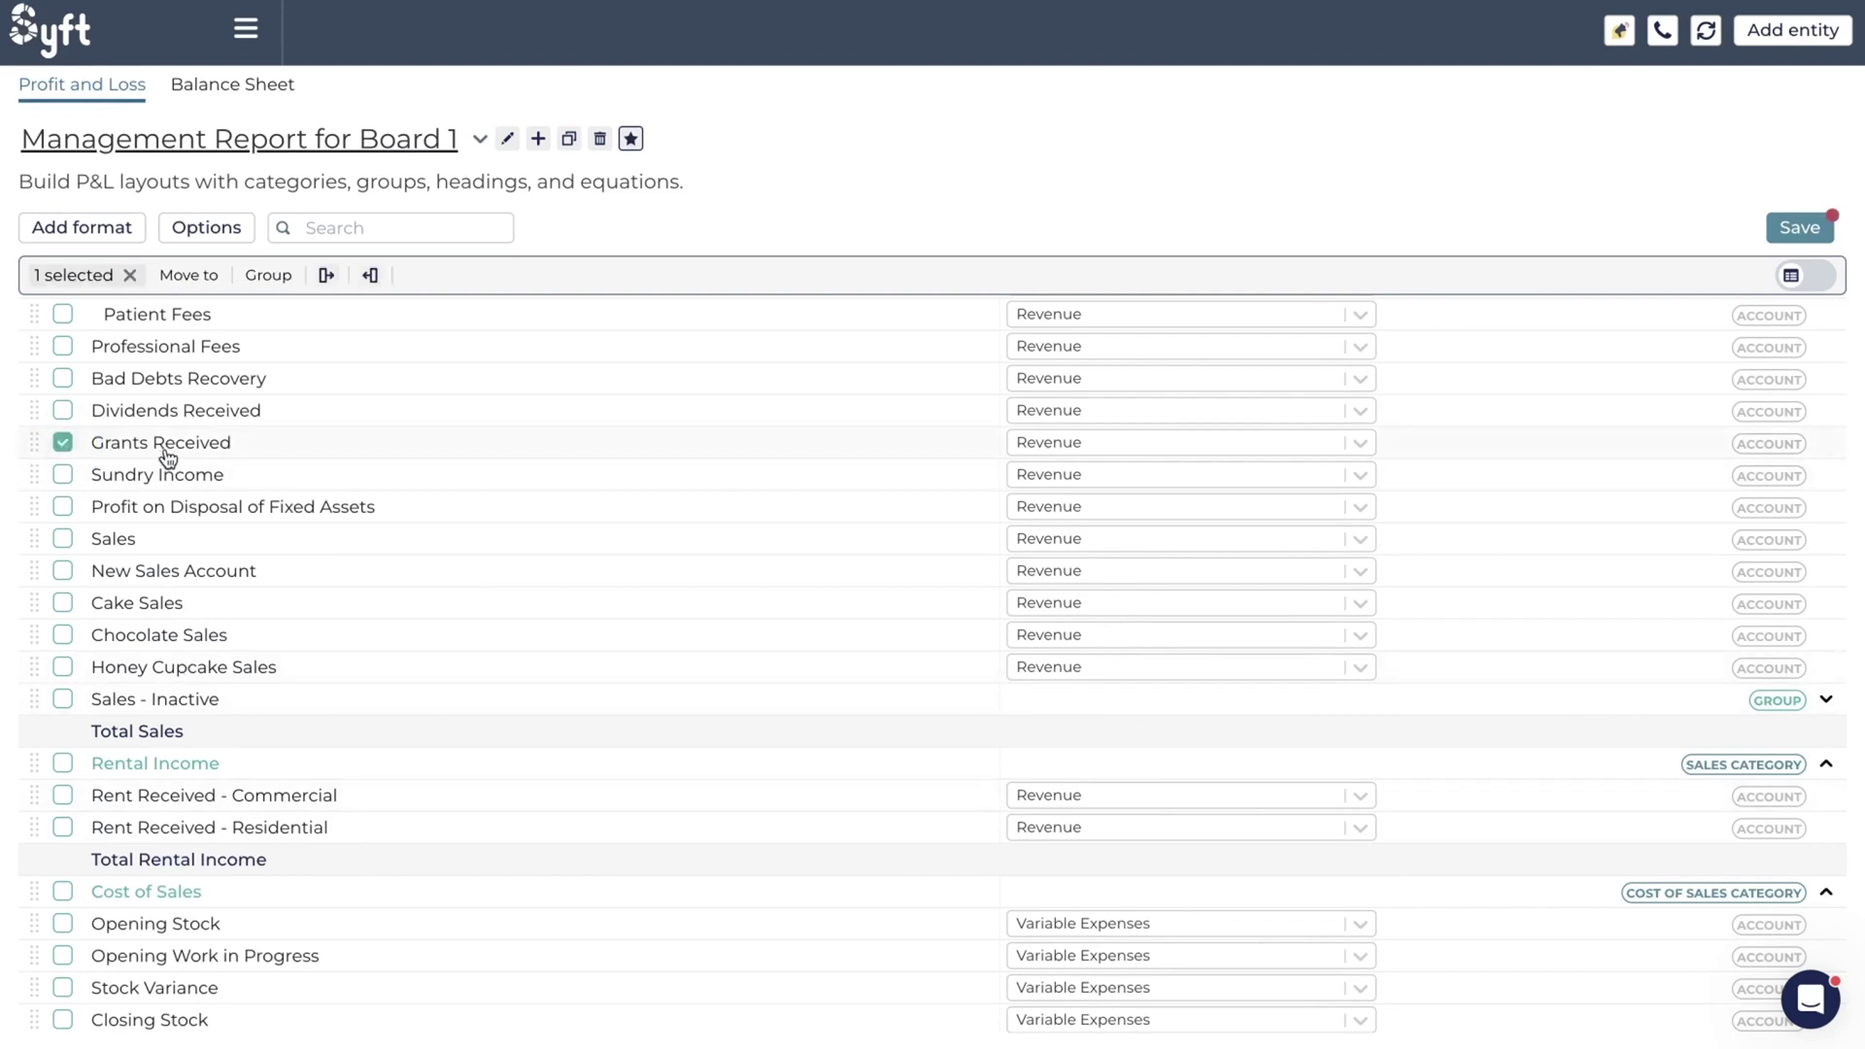
{"action": "left_click", "coordinate": [129, 275]}
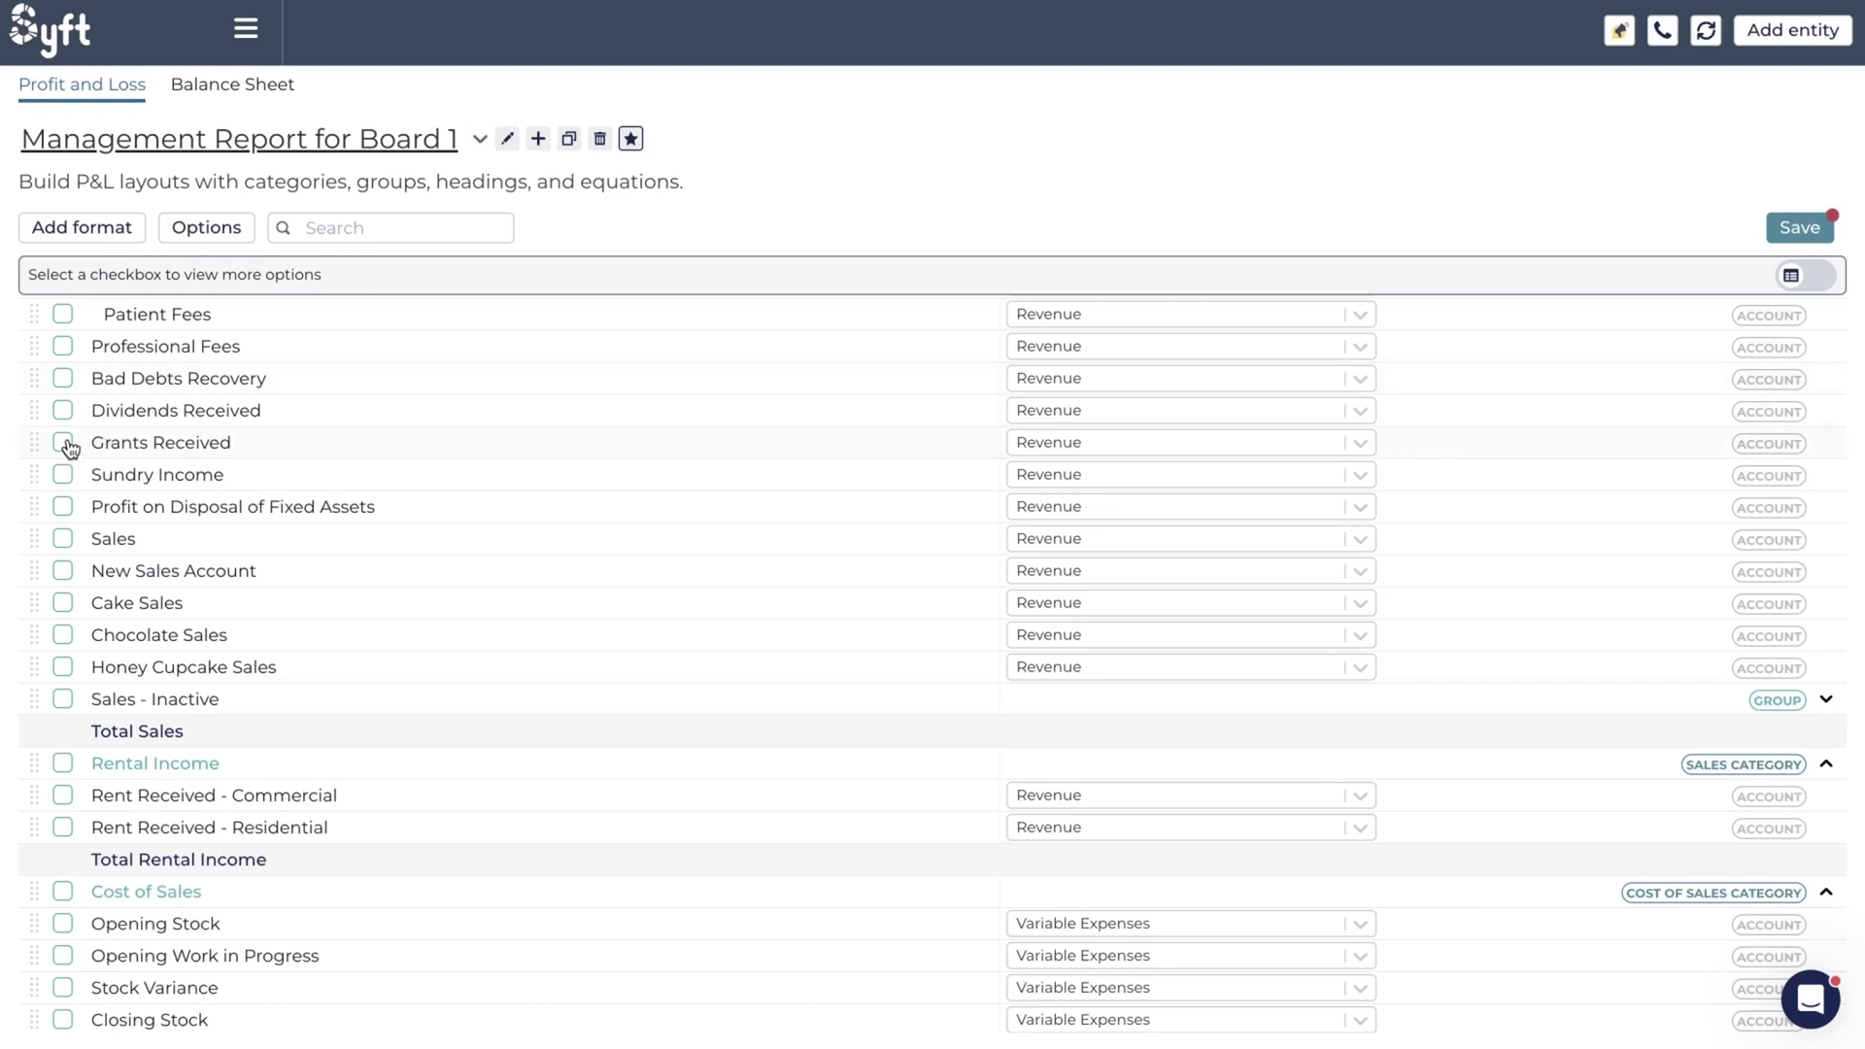
{"action": "left_click", "coordinate": [65, 378]}
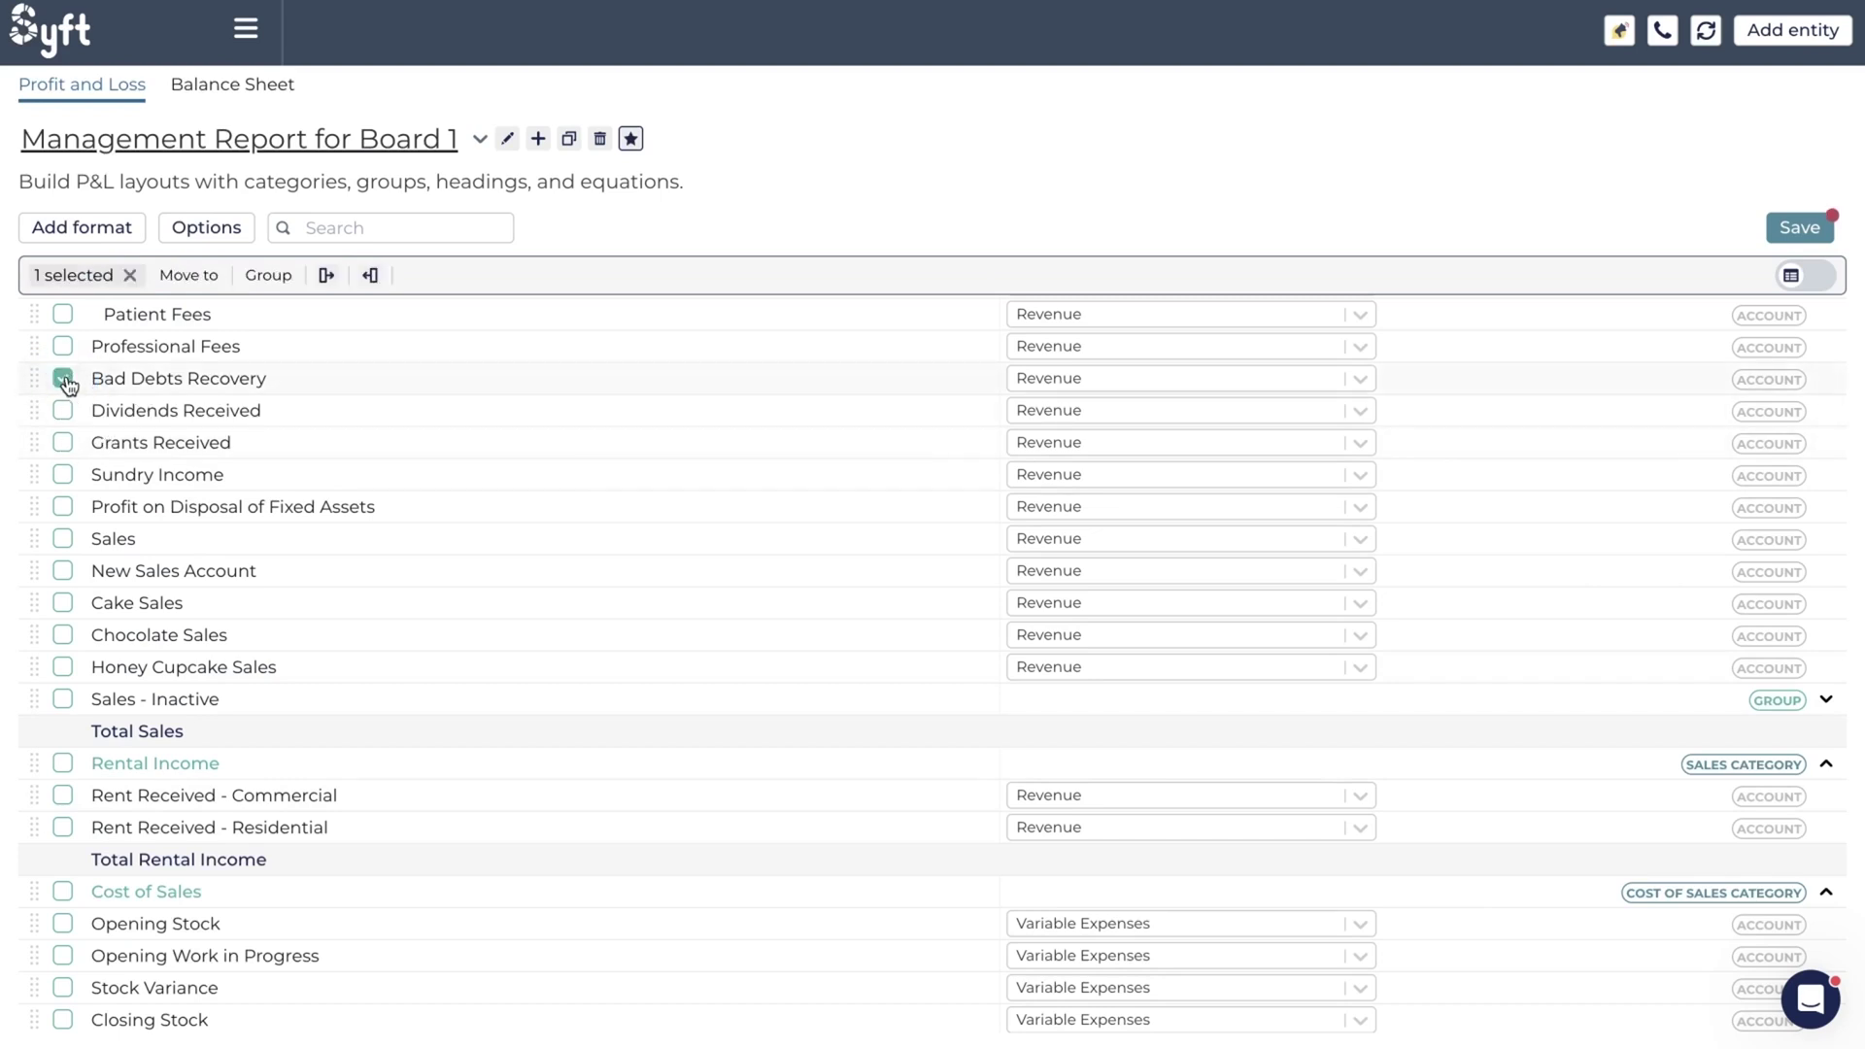
{"action": "left_click", "coordinate": [66, 540], "text": "shift"}
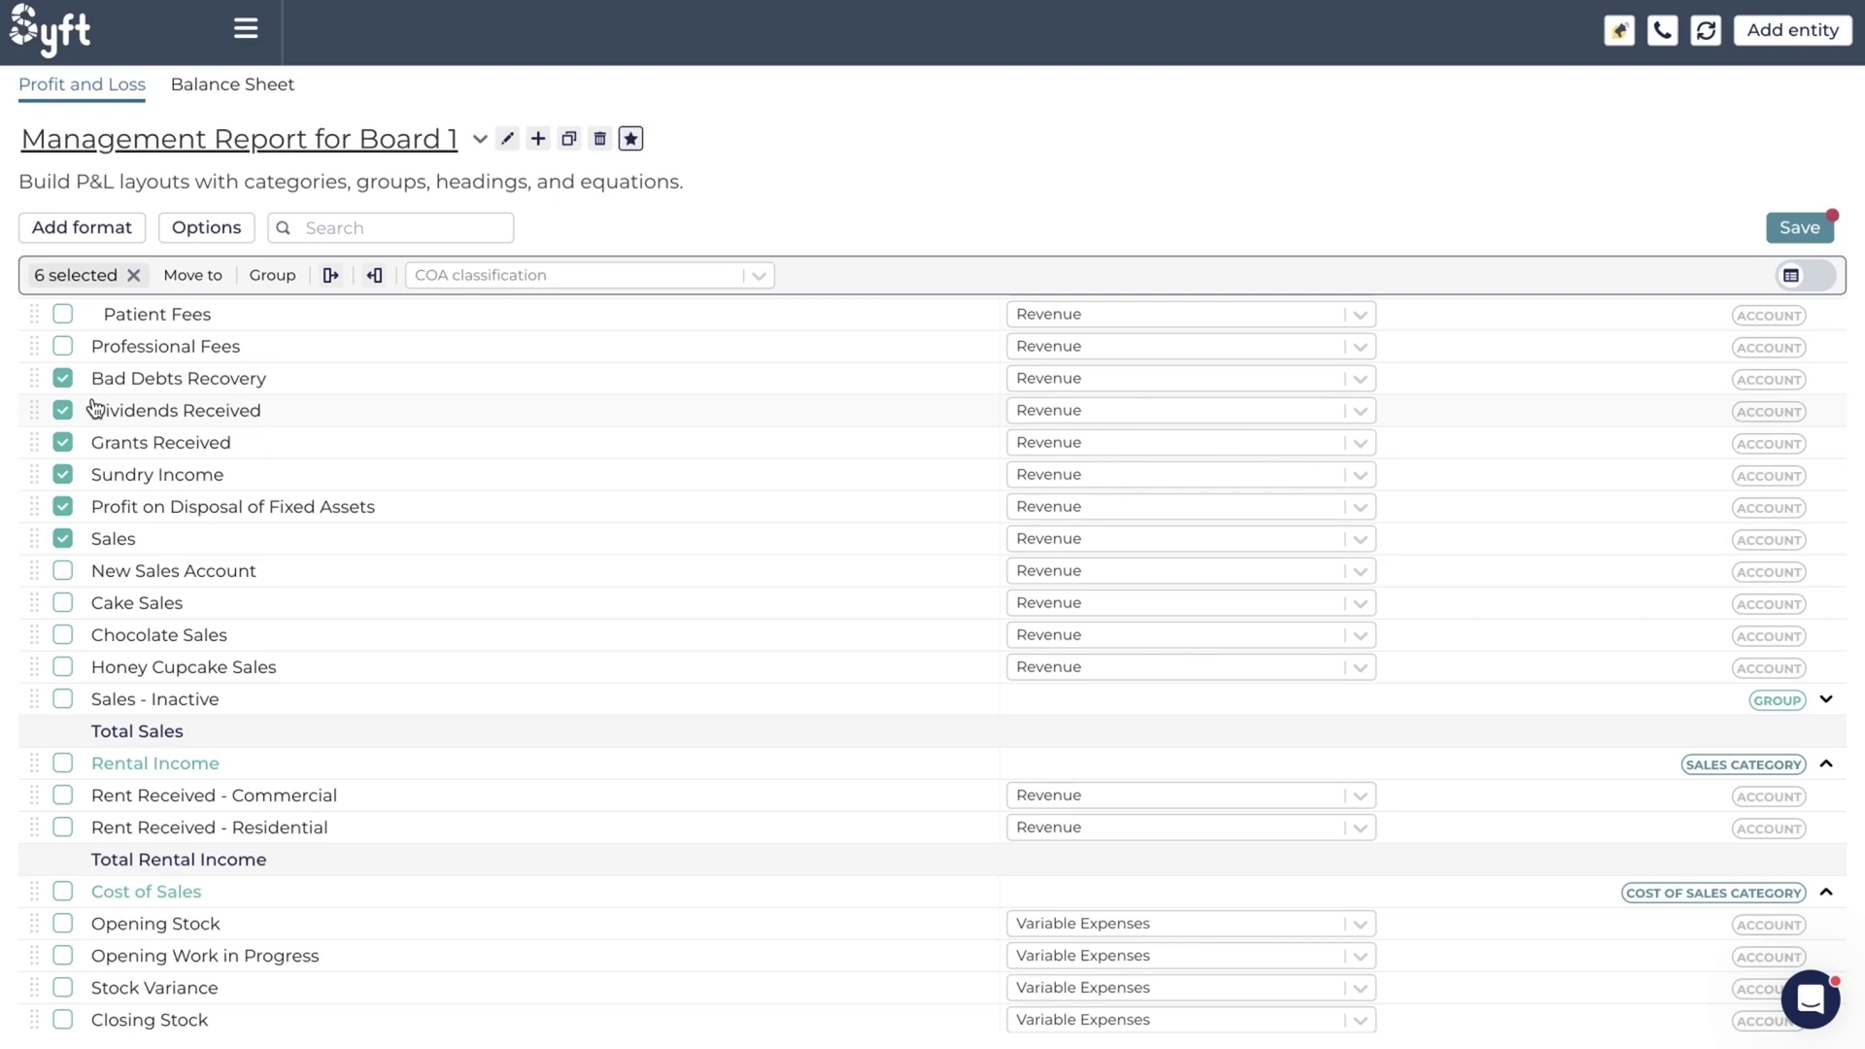
{"action": "scroll", "coordinate": [166, 481], "scroll_direction": "up", "scroll_amount": 1}
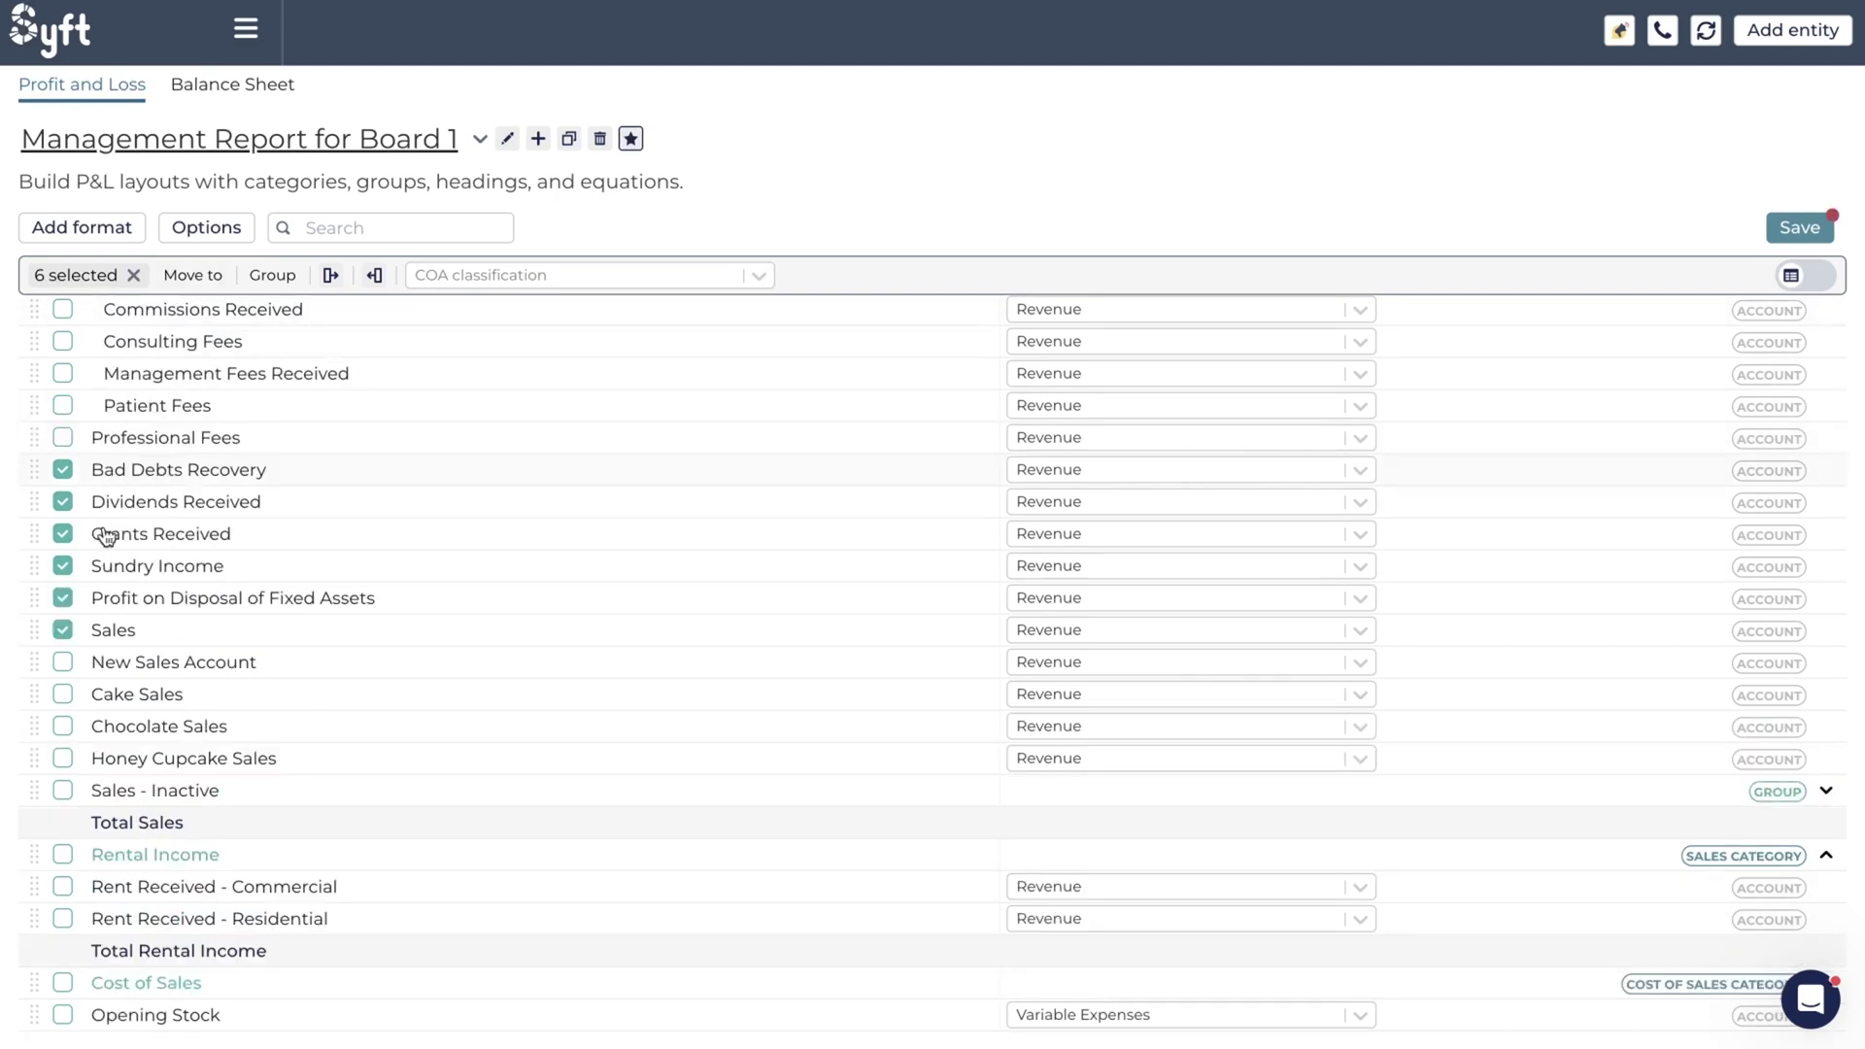
{"action": "left_click", "coordinate": [192, 276]}
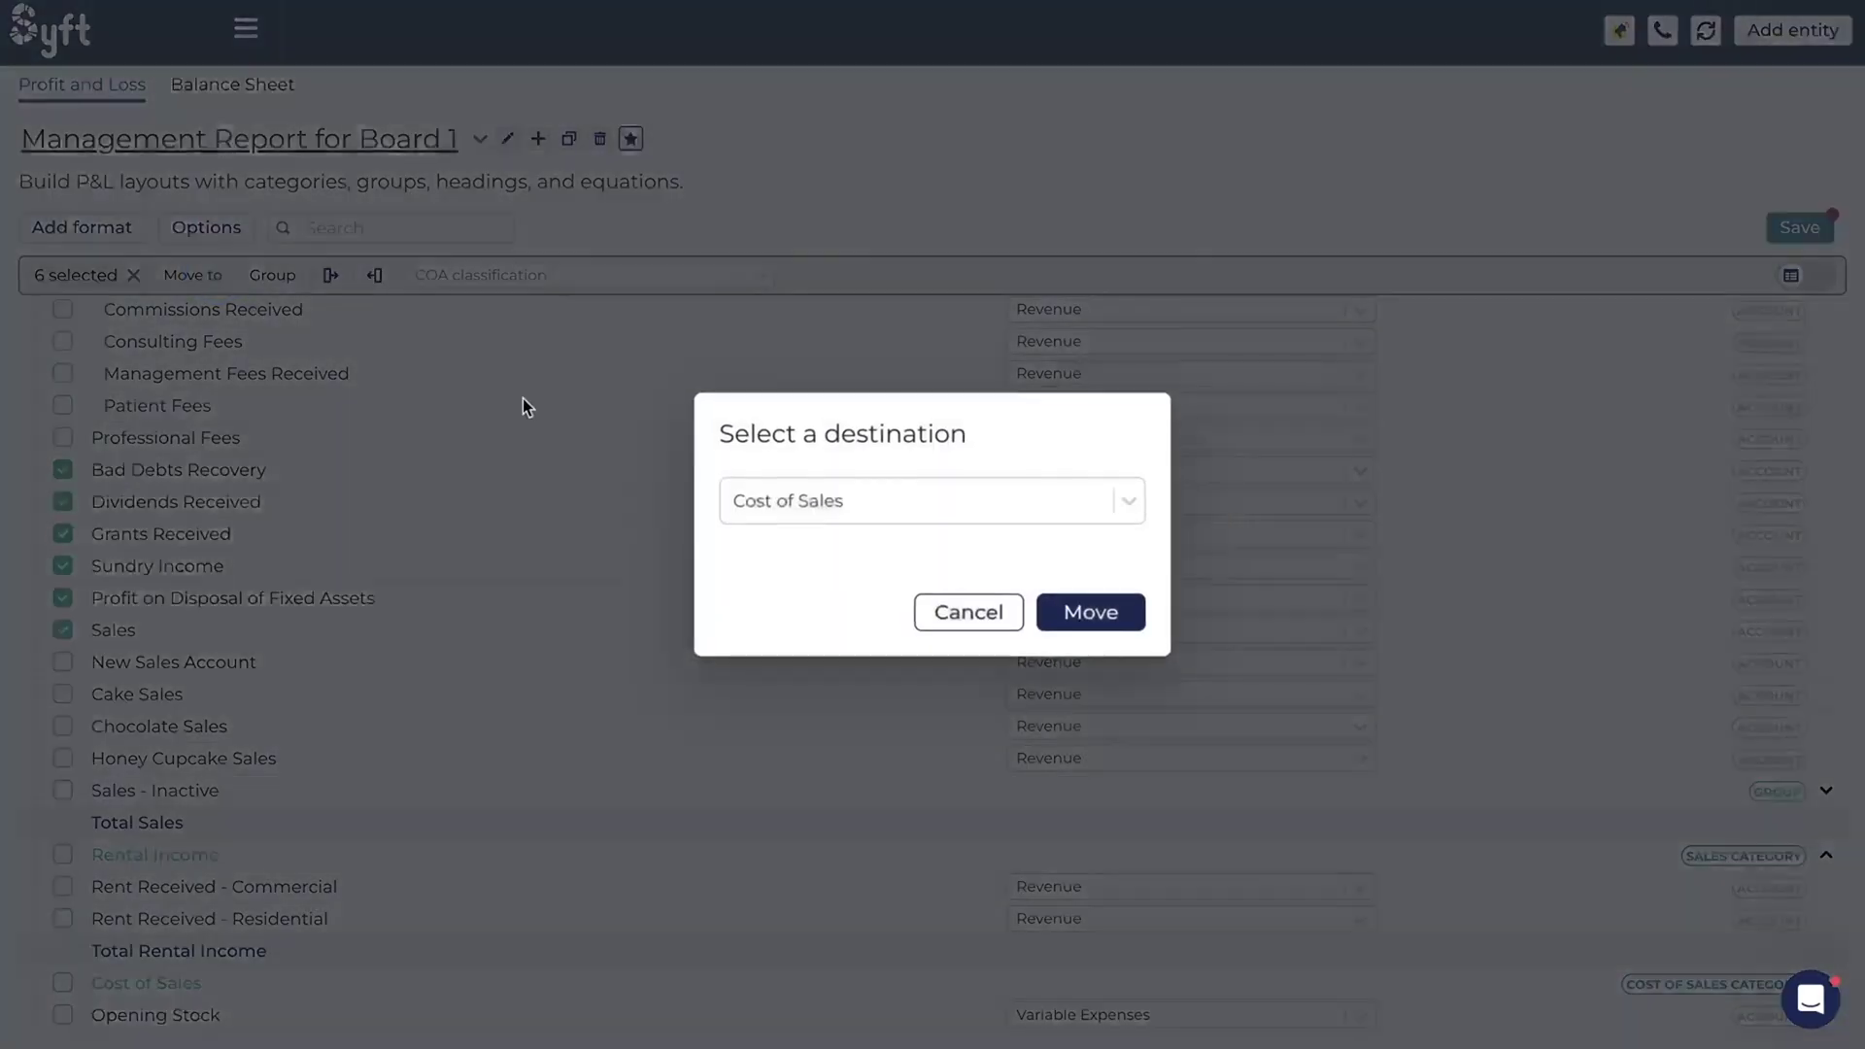
{"action": "left_click", "coordinate": [901, 503]}
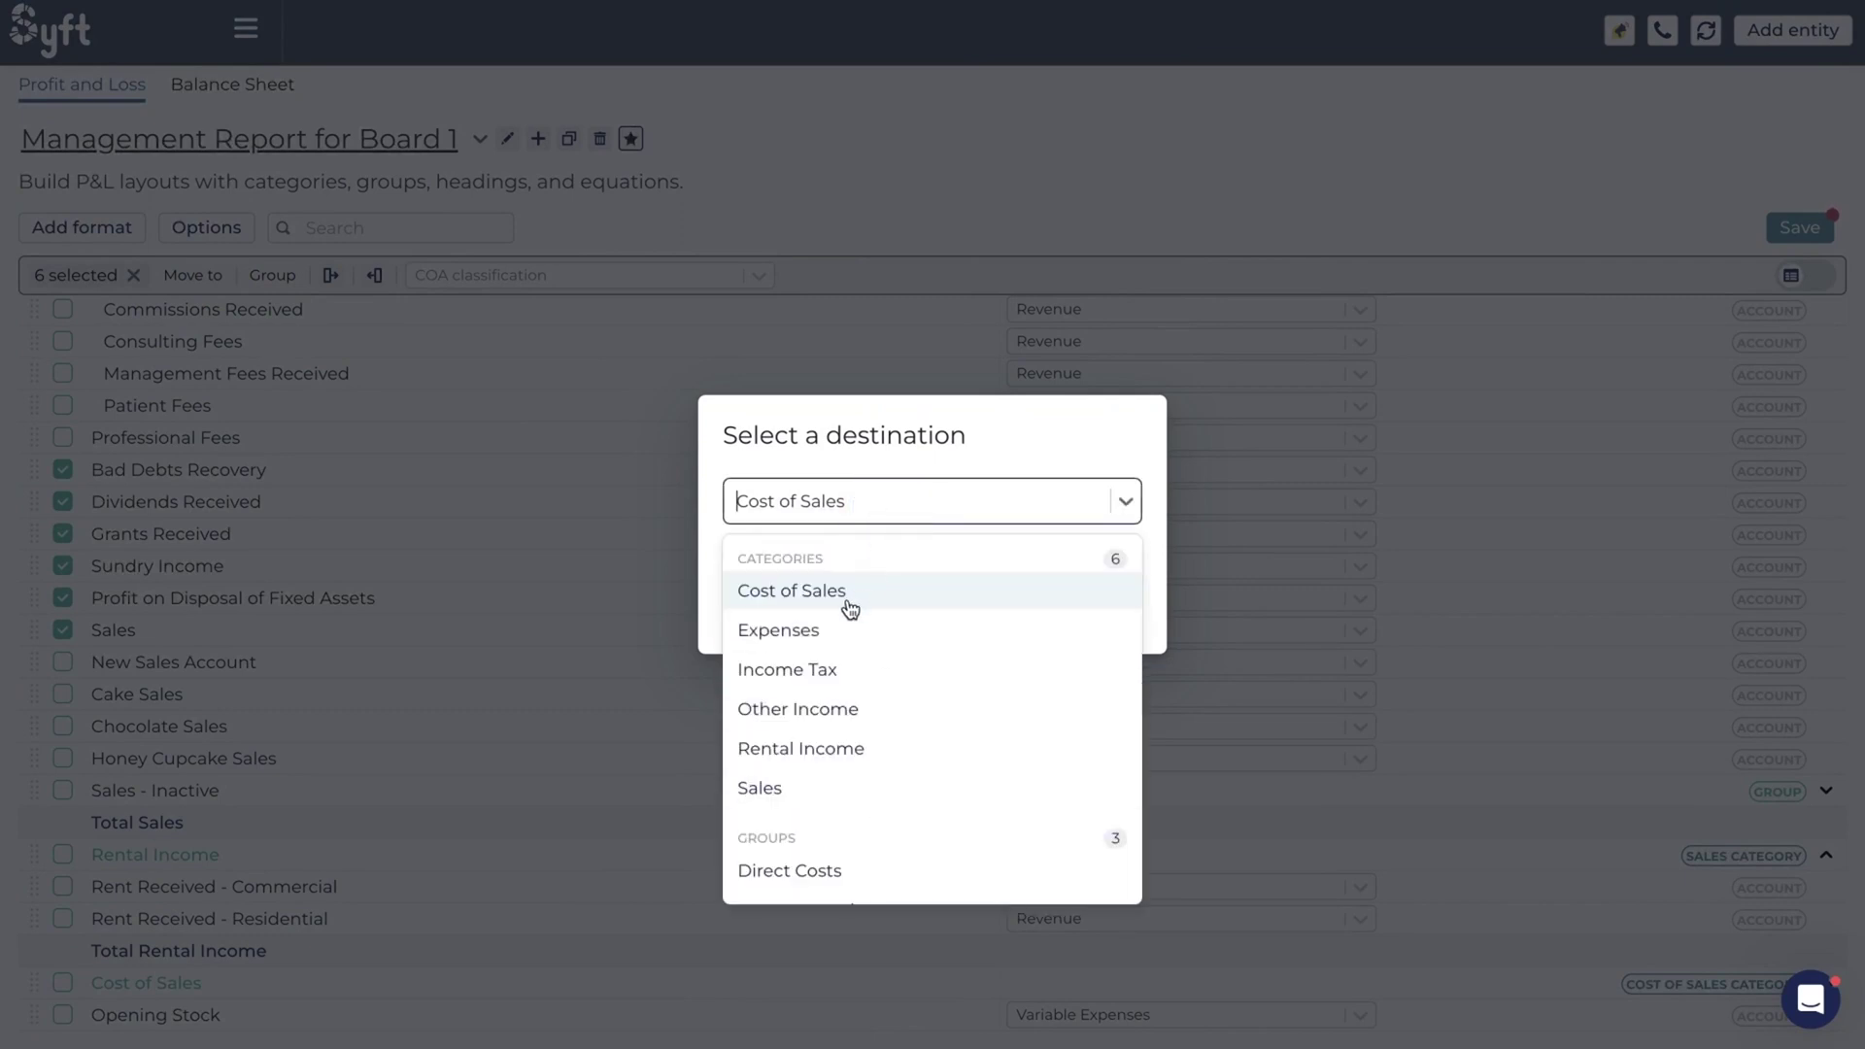
{"action": "scroll", "coordinate": [836, 738], "scroll_direction": "down", "scroll_amount": 1}
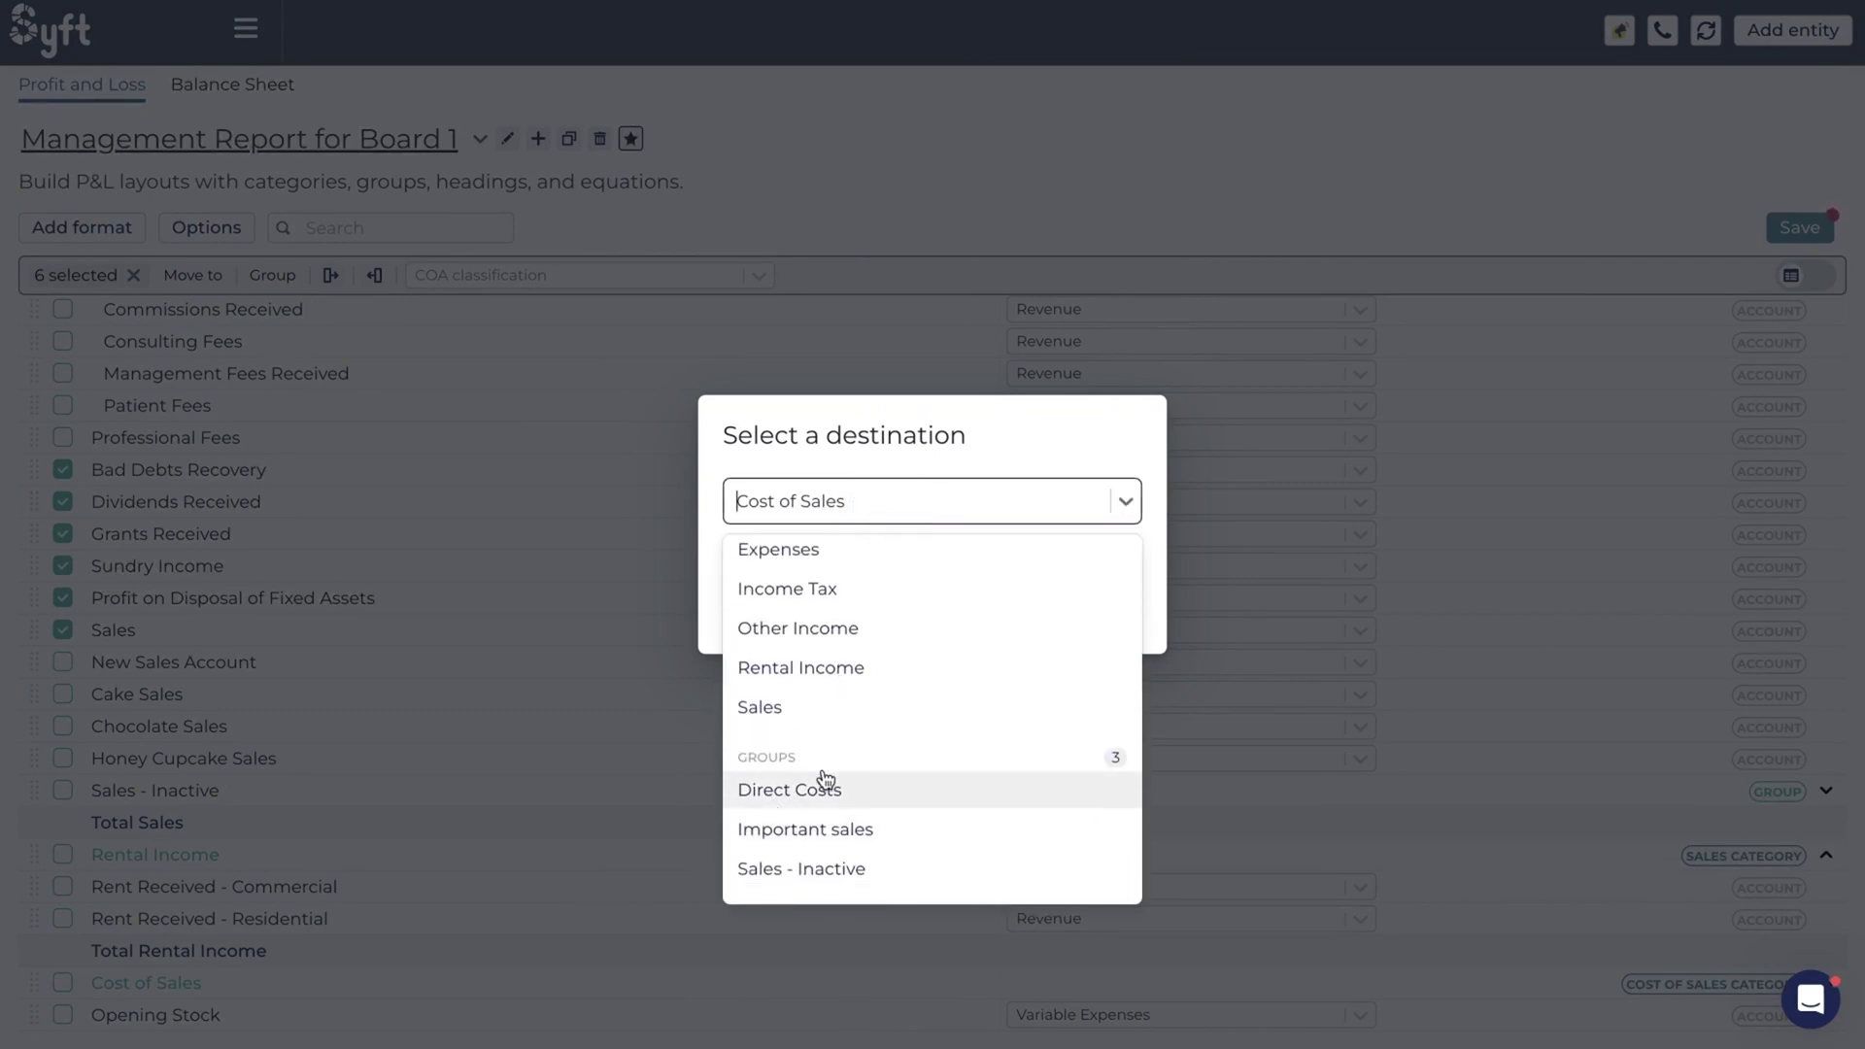
{"action": "left_click", "coordinate": [961, 541]}
{"action": "left_click", "coordinate": [965, 608]}
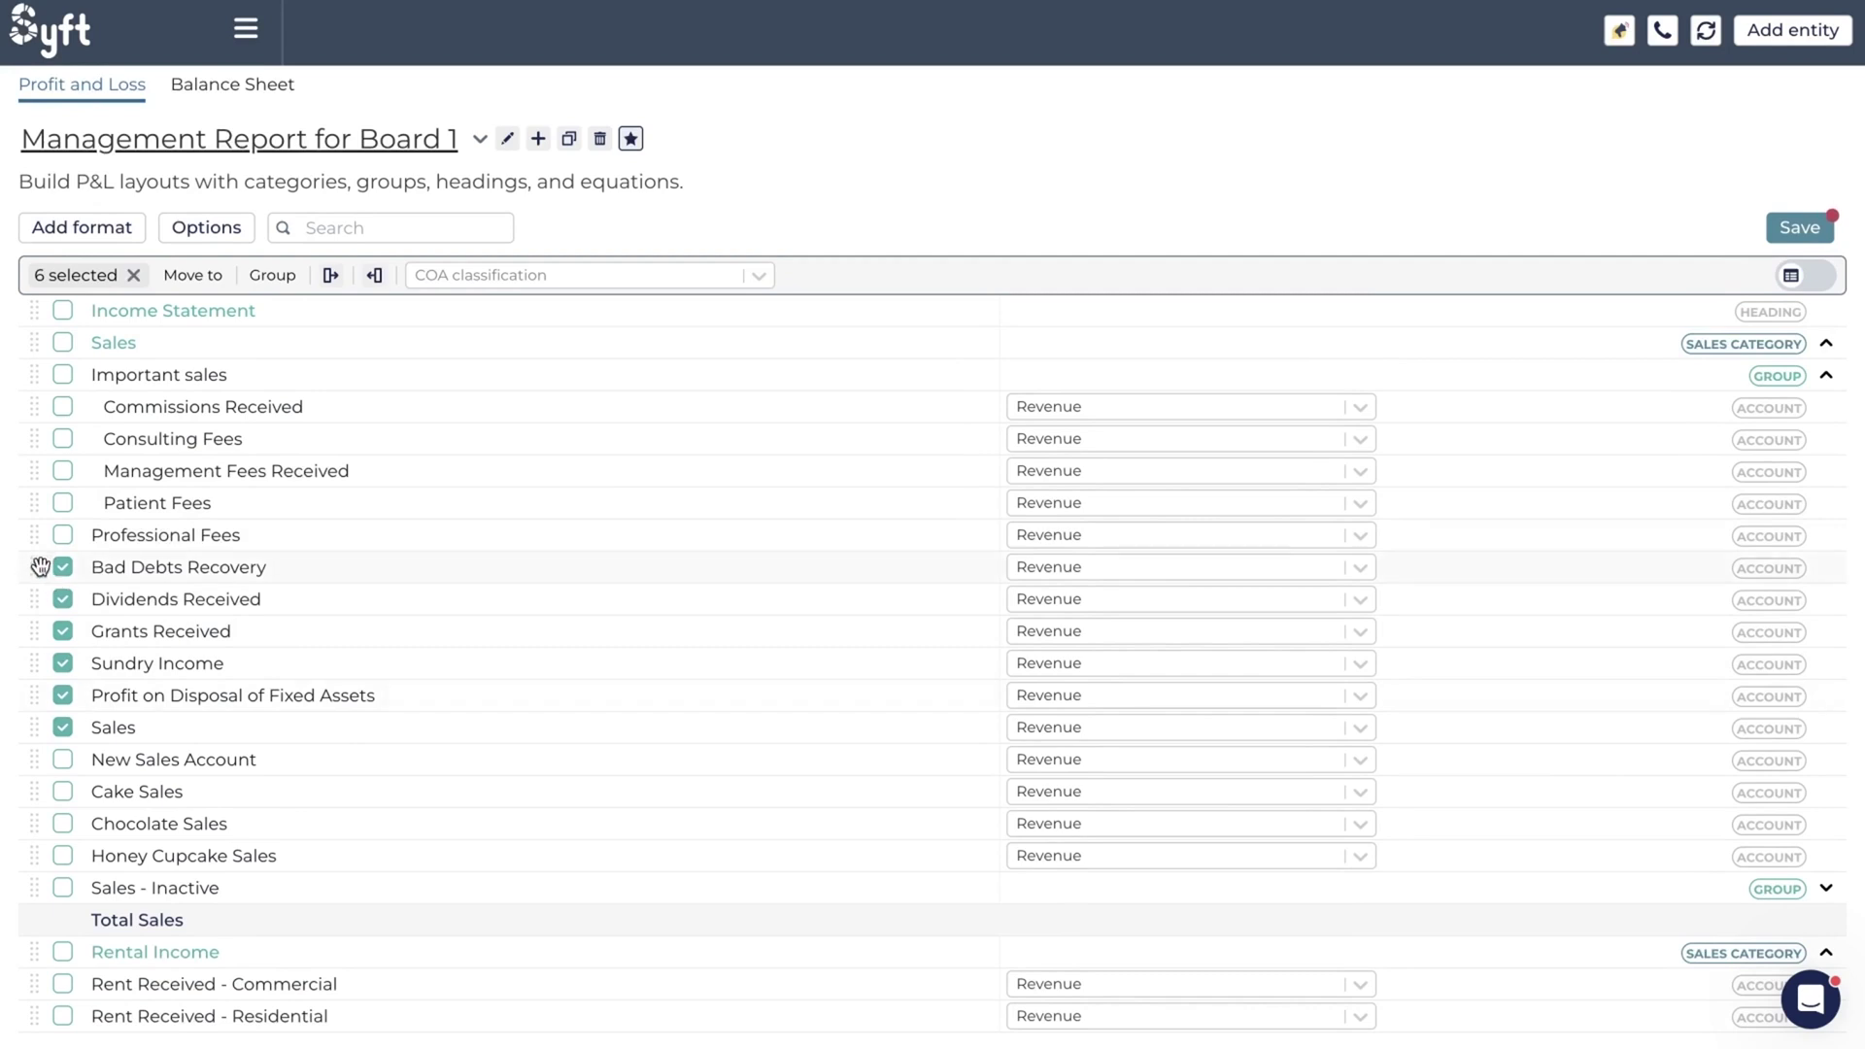
- Reposition the selected accounts at the start of the Sales category, above the Important sales group, and clear the selection
{"action": "left_click_drag", "start_coordinate": [40, 566], "coordinate": [38, 498]}
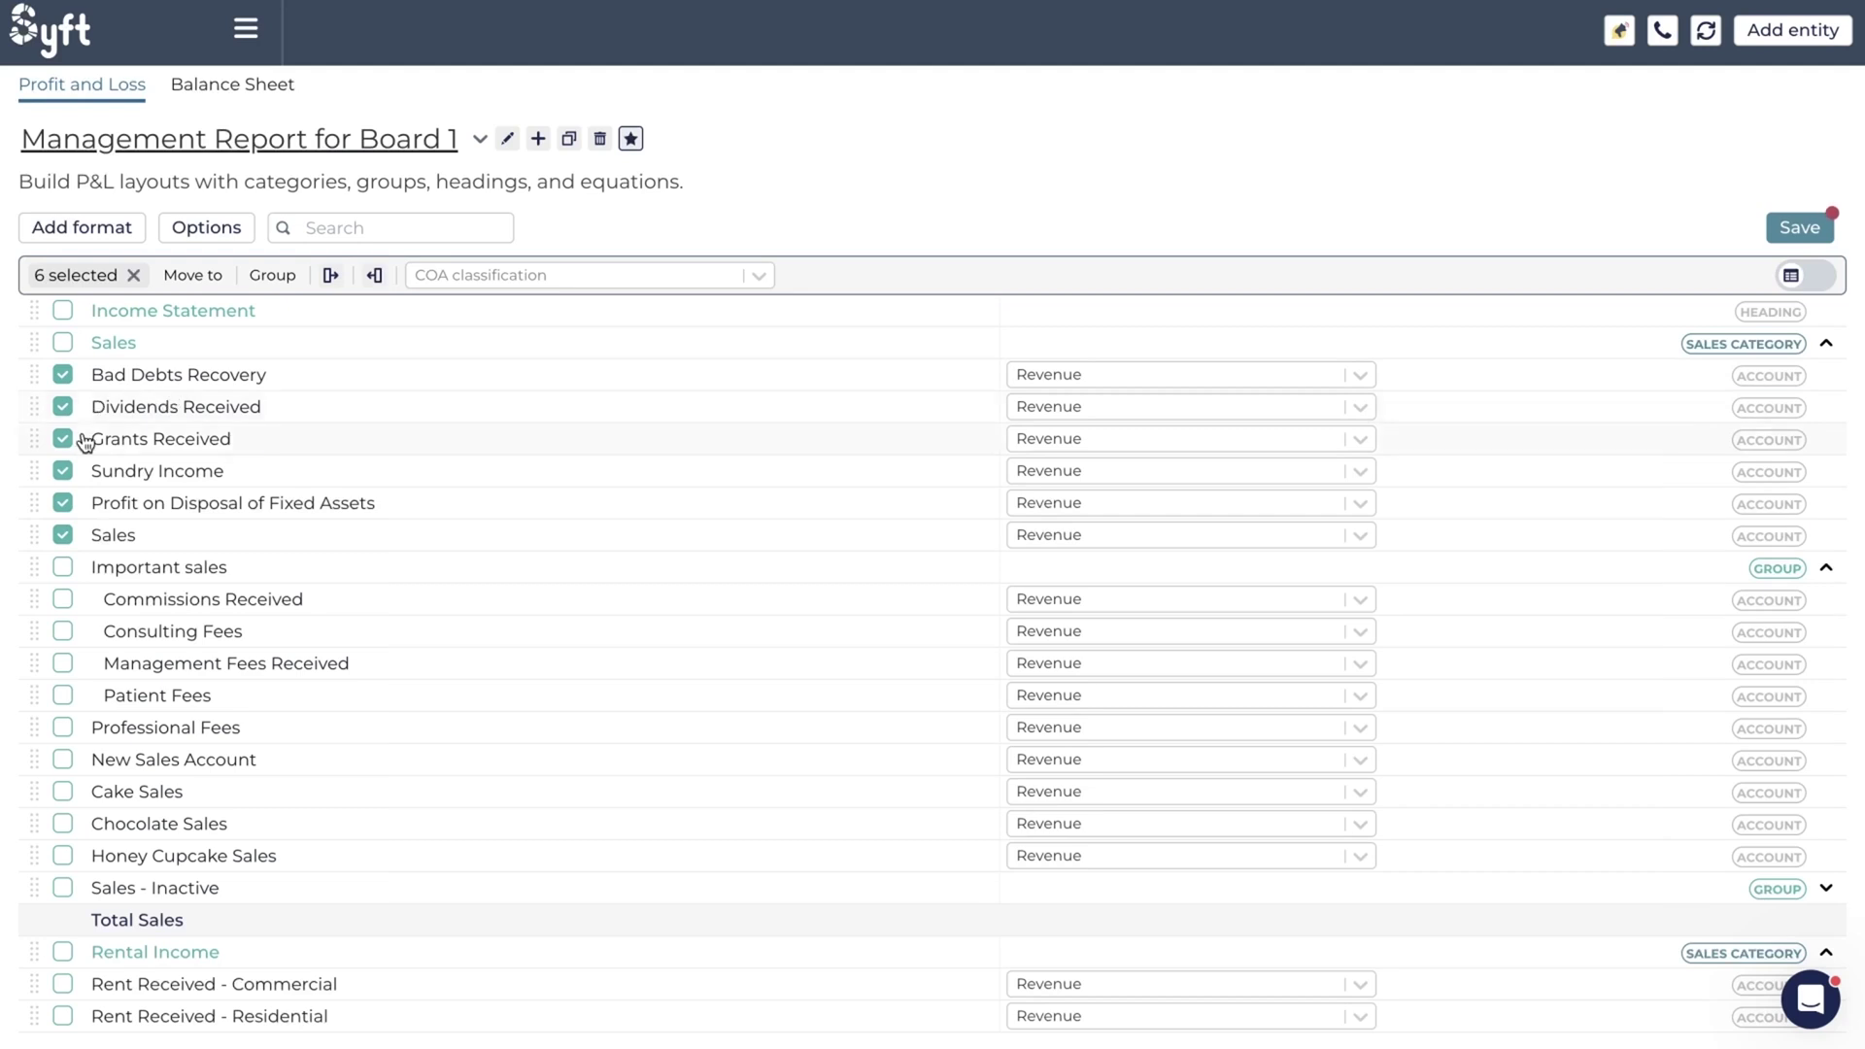
{"action": "left_click", "coordinate": [63, 535]}
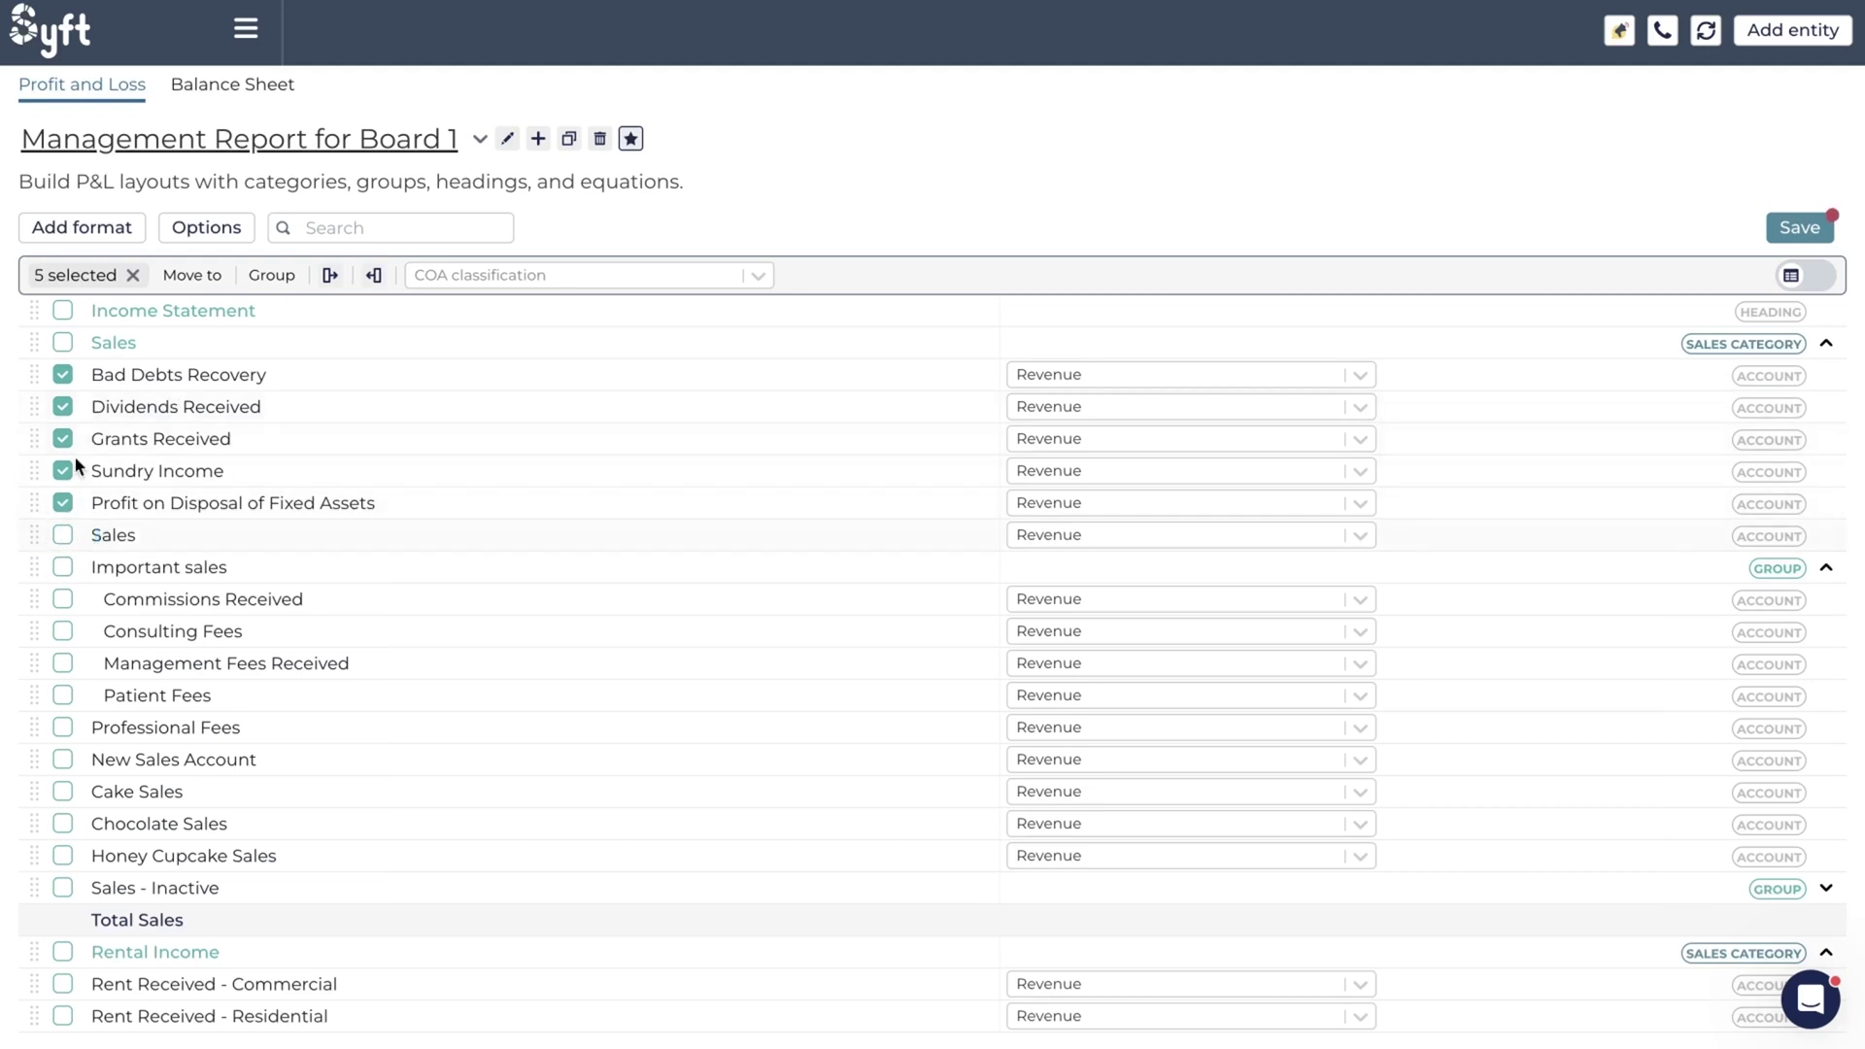
{"action": "left_click", "coordinate": [64, 375], "text": "shift"}
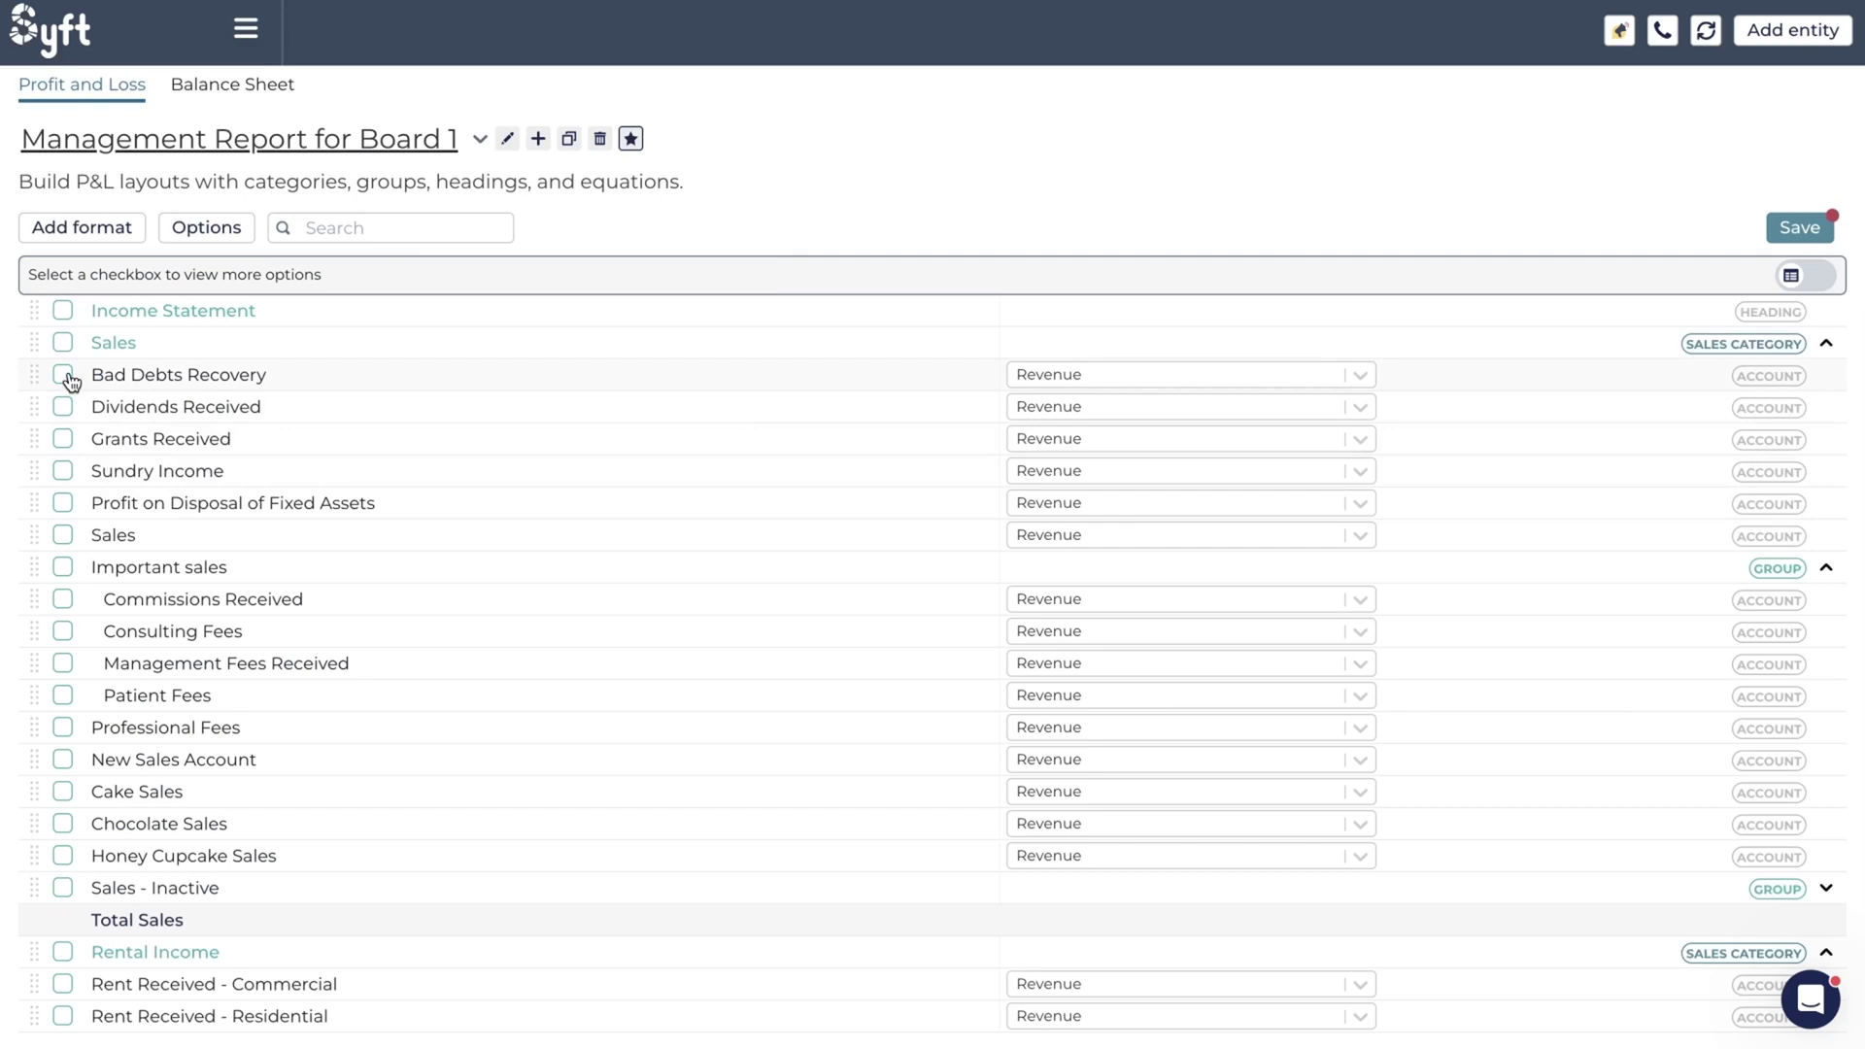
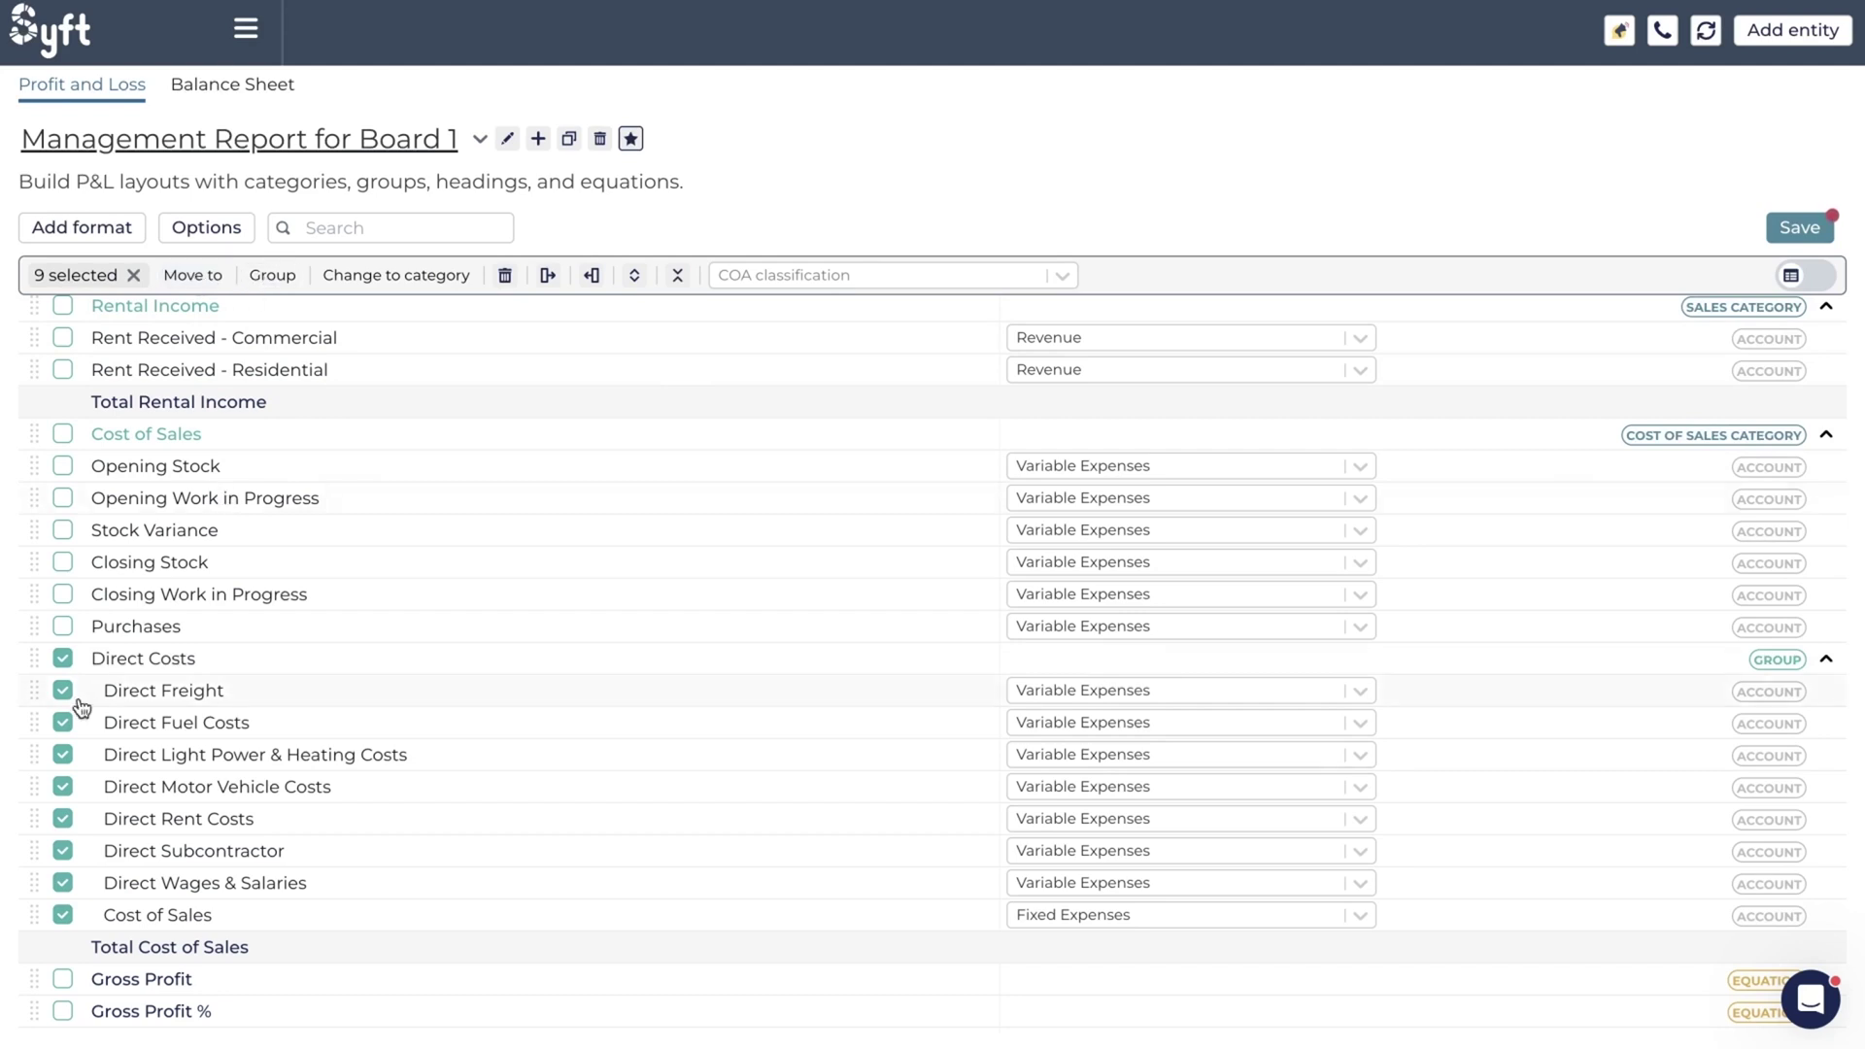
- Convert the Direct Costs group under Cost of Sales into a category
{"action": "left_click", "coordinate": [64, 628]}
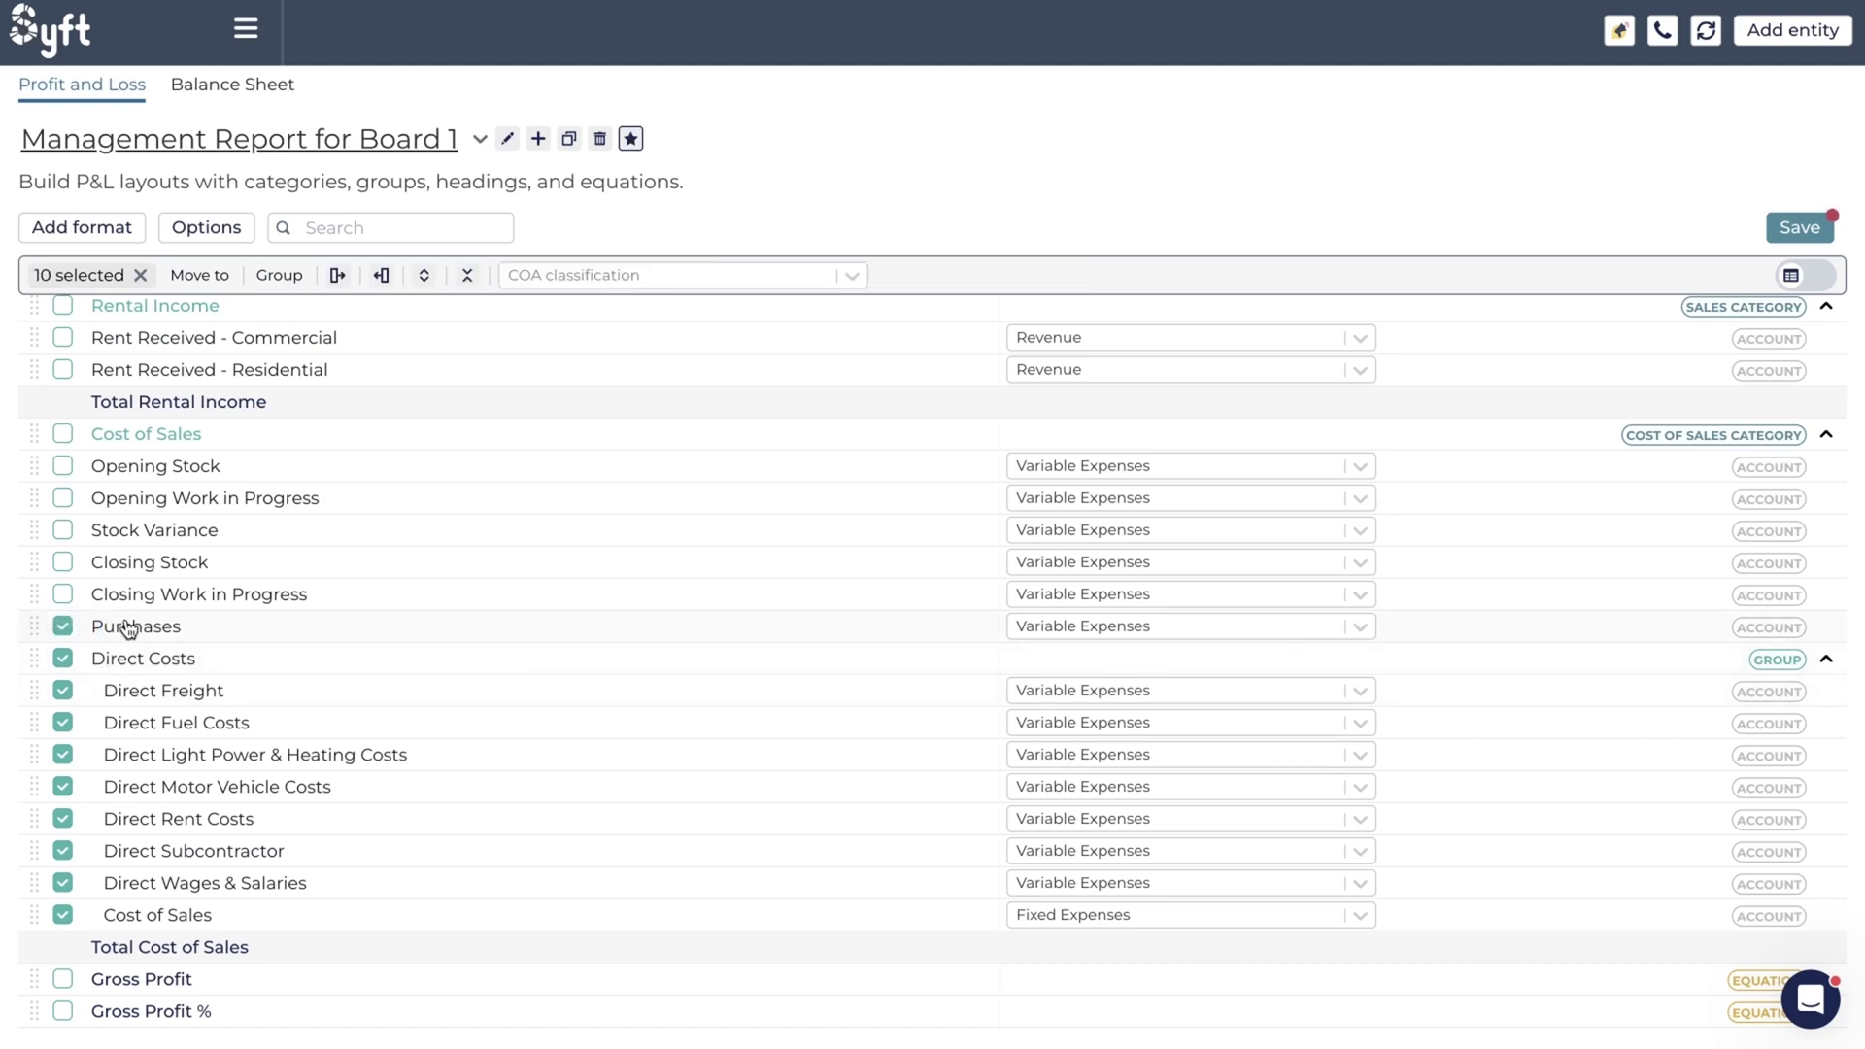
{"action": "left_click", "coordinate": [133, 275]}
{"action": "left_click", "coordinate": [62, 657]}
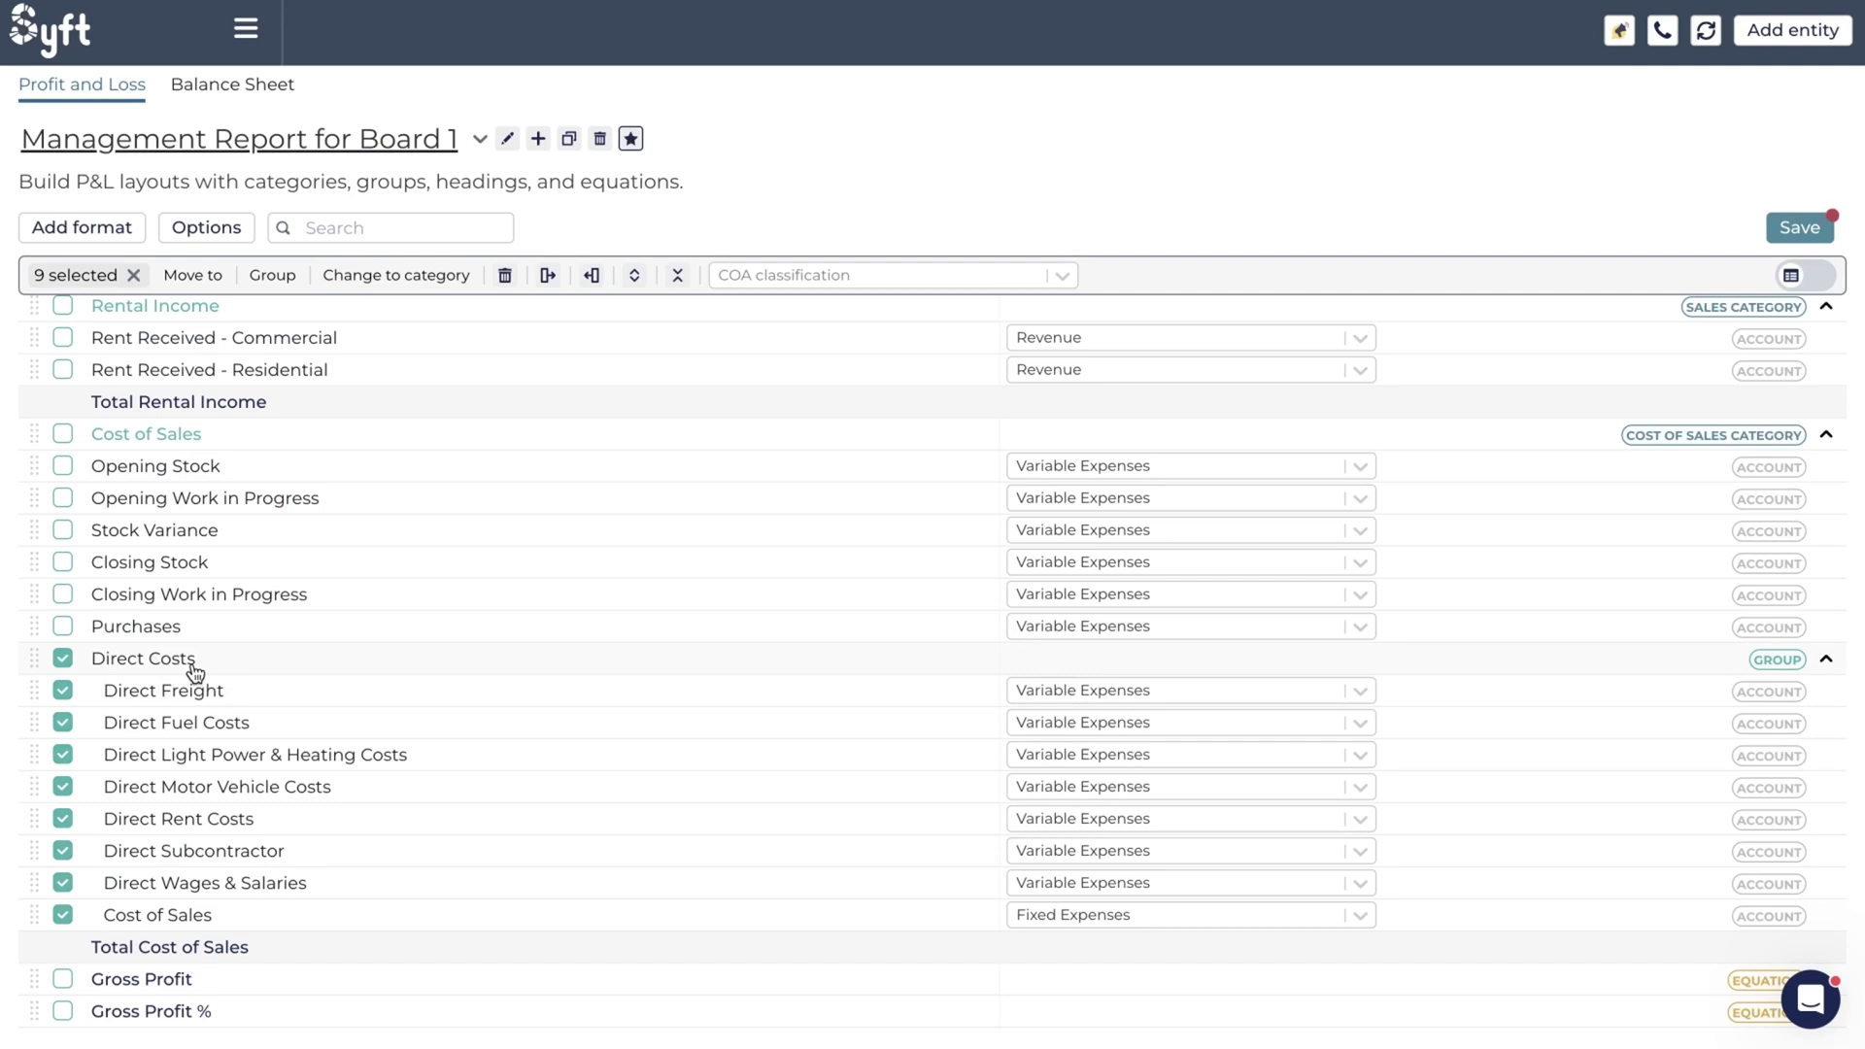
{"action": "left_click", "coordinate": [413, 276]}
{"action": "left_click_drag", "start_coordinate": [199, 658], "coordinate": [93, 657]}
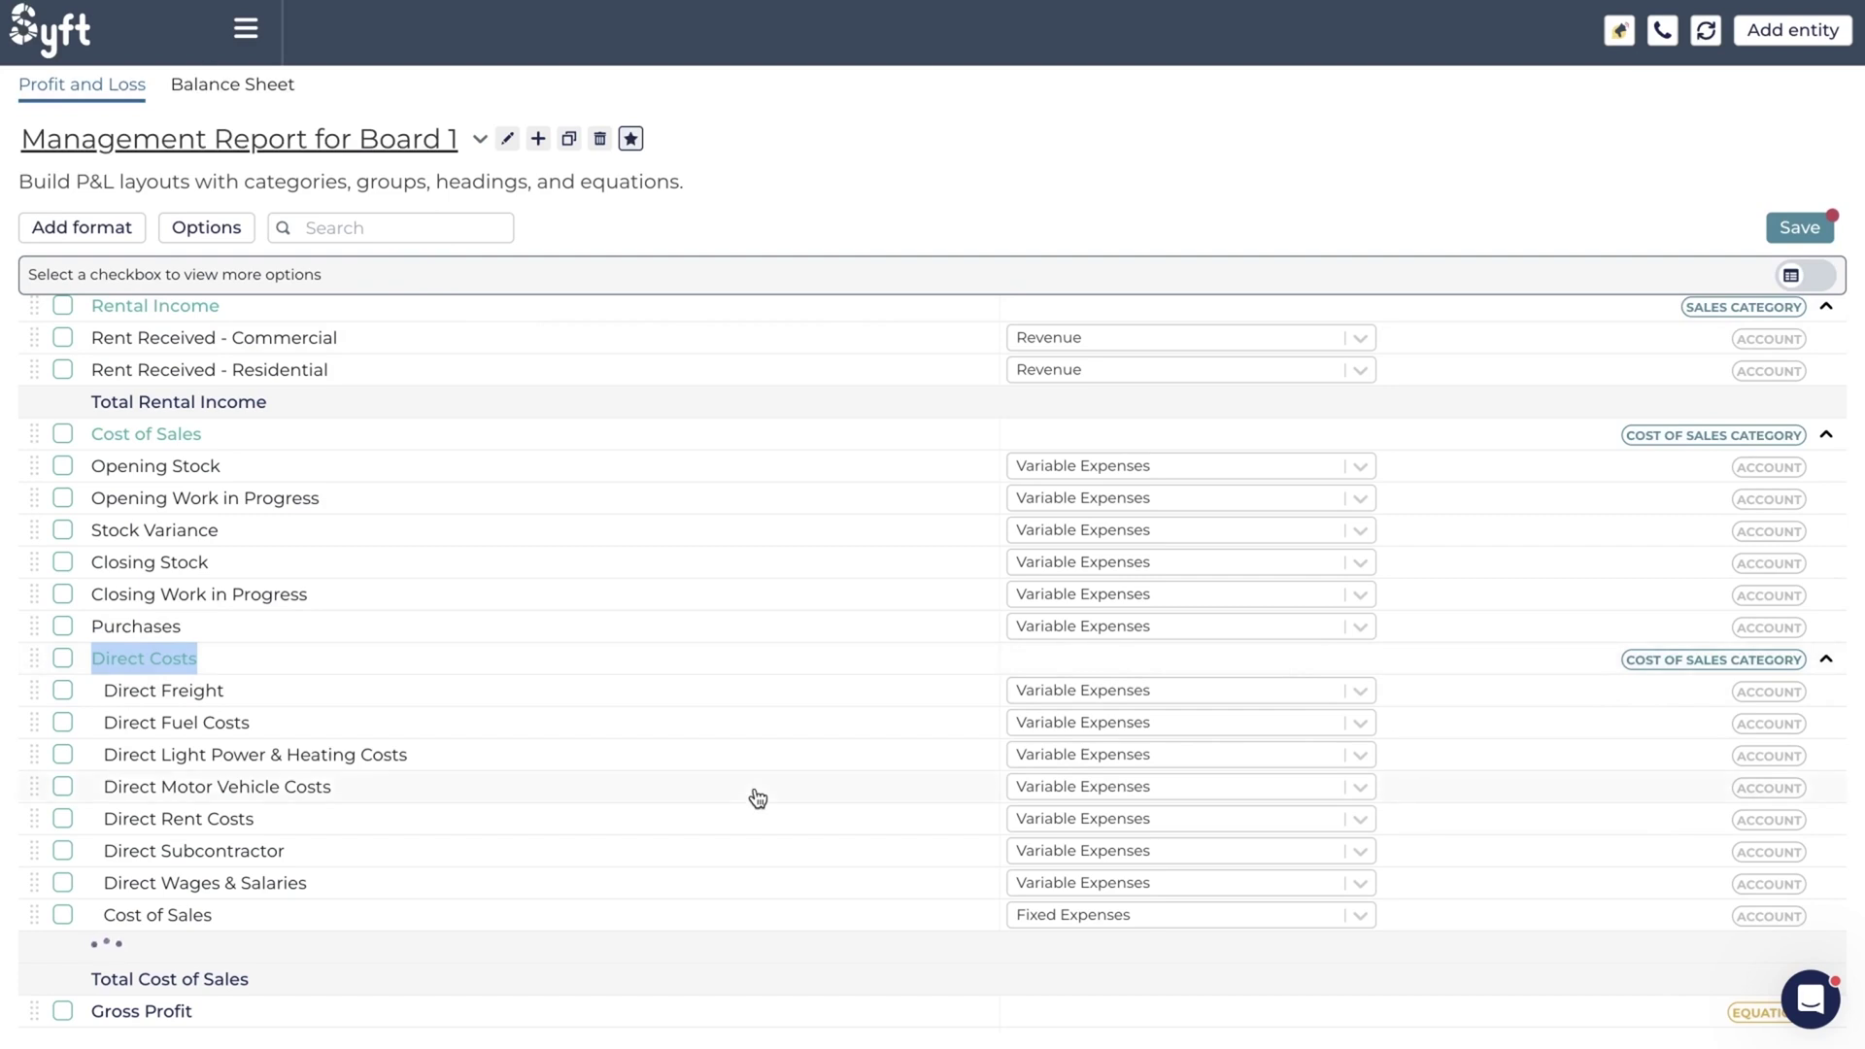
{"action": "left_click", "coordinate": [404, 969]}
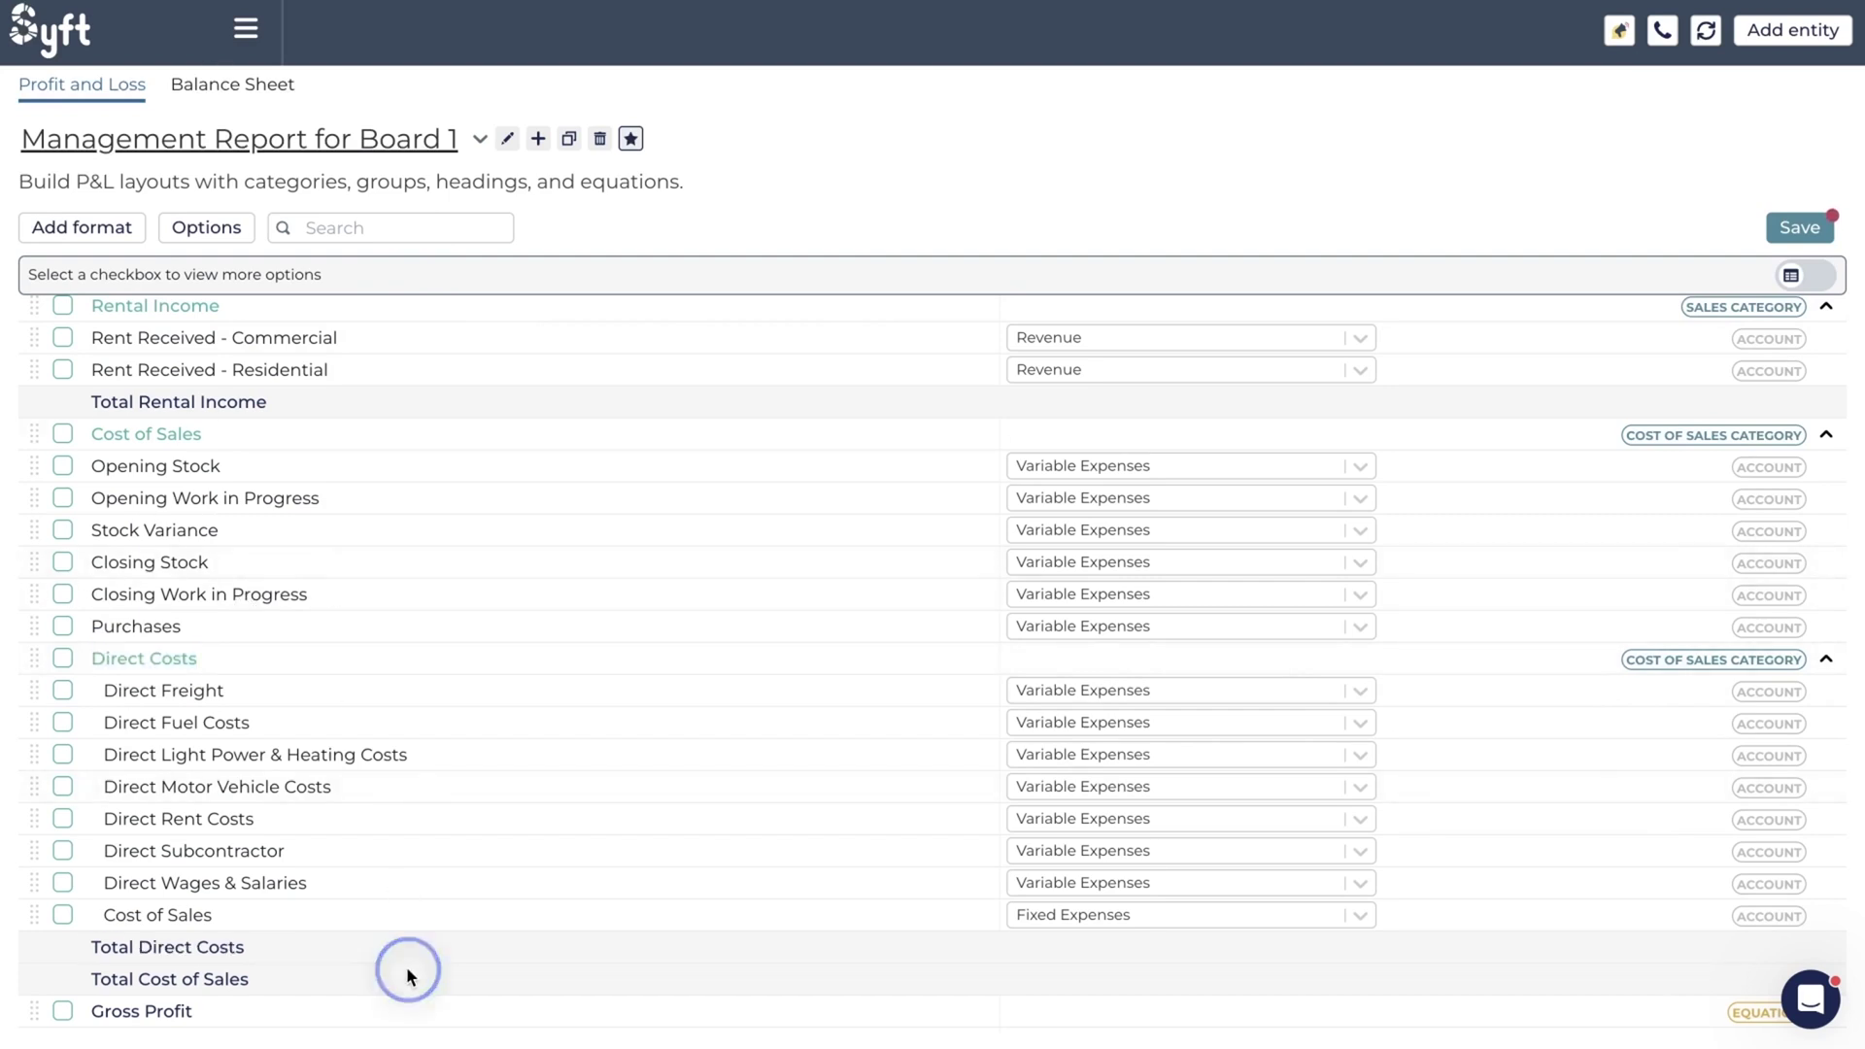
- Highlight the Total Direct Costs row, and change Direct Costs back to a group
{"action": "left_click_drag", "start_coordinate": [247, 946], "coordinate": [85, 946]}
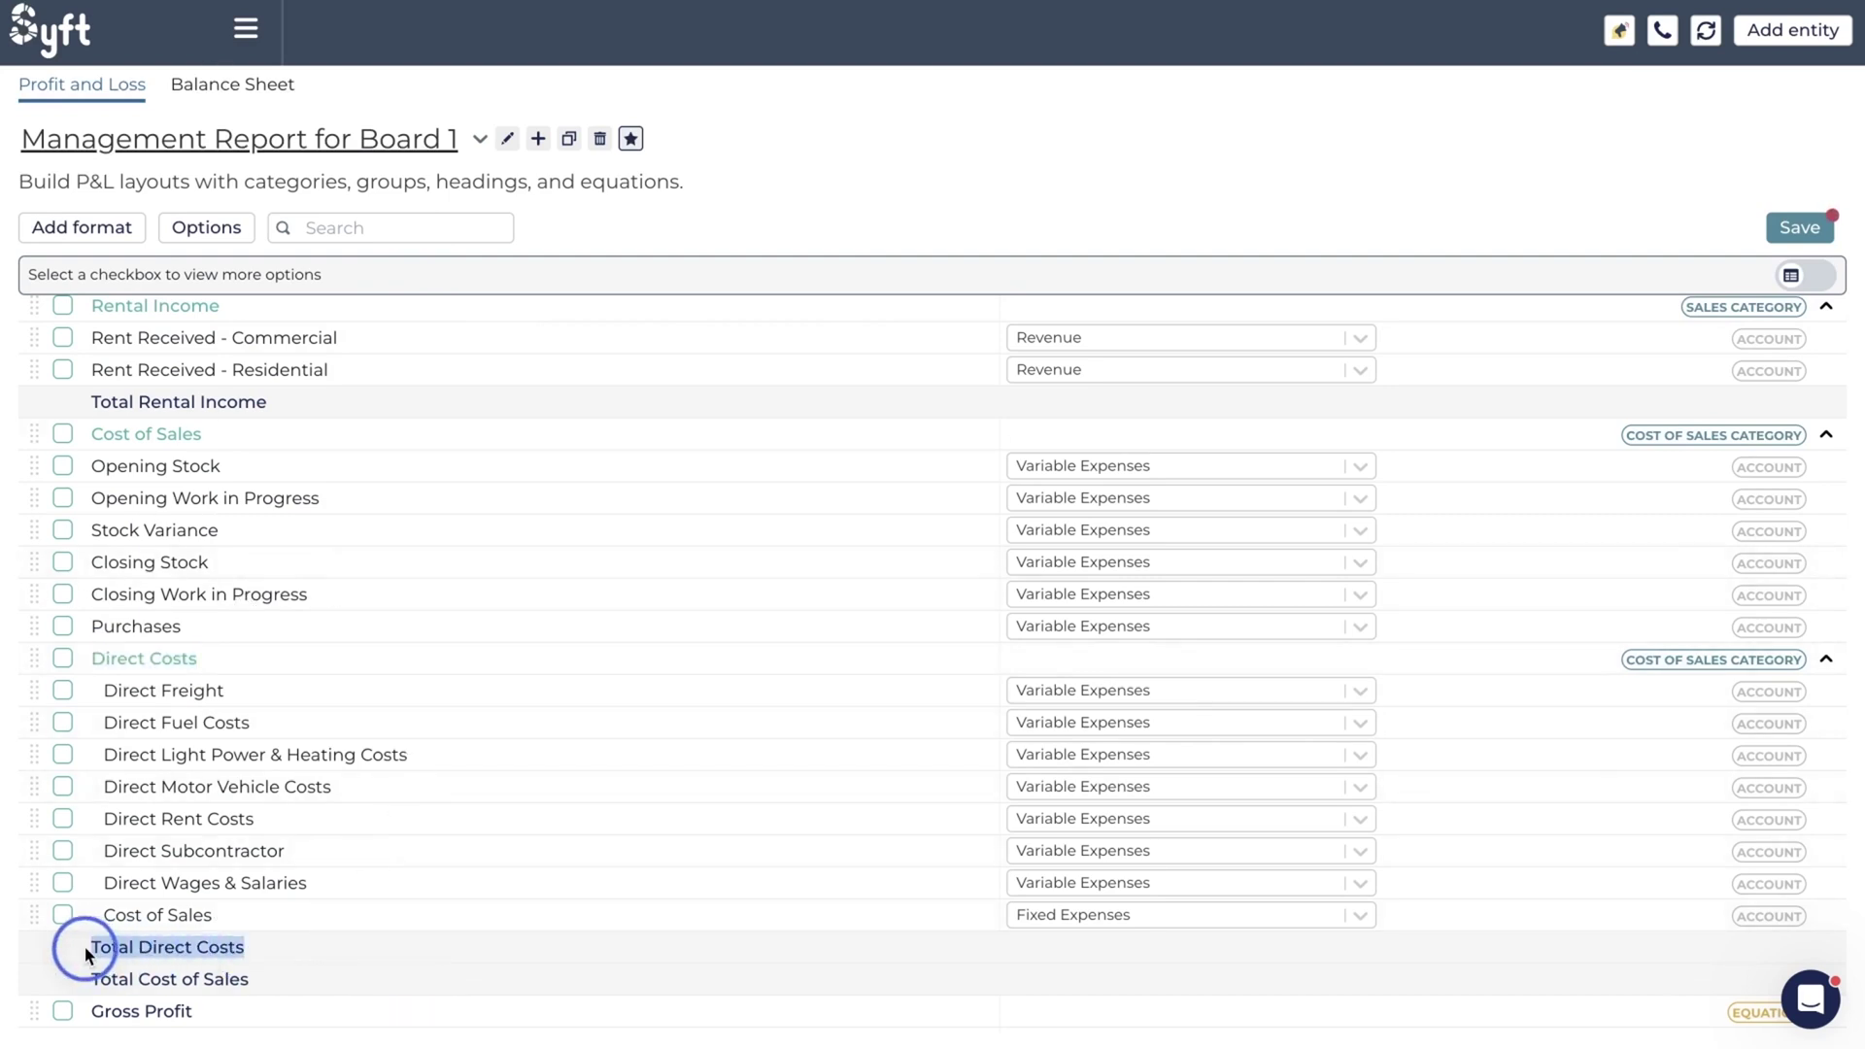
{"action": "left_click", "coordinate": [331, 952]}
{"action": "left_click", "coordinate": [63, 659]}
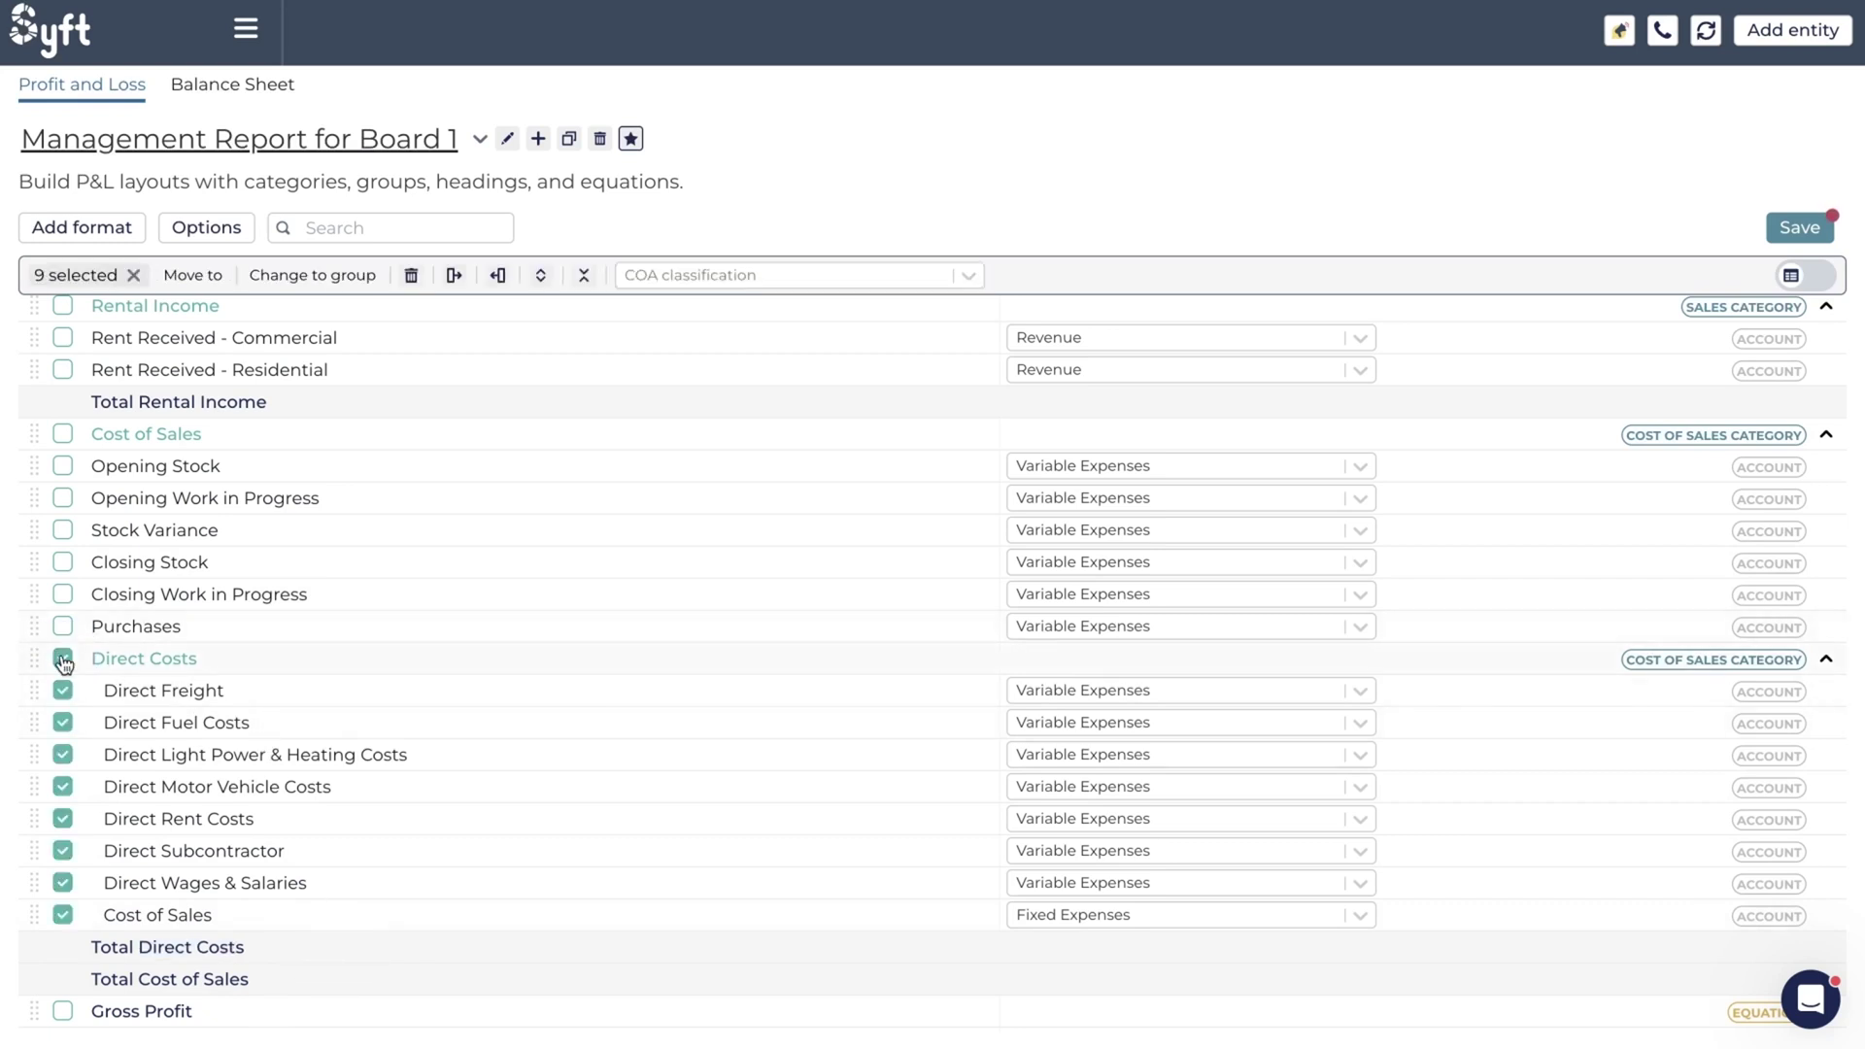
{"action": "left_click", "coordinate": [307, 278]}
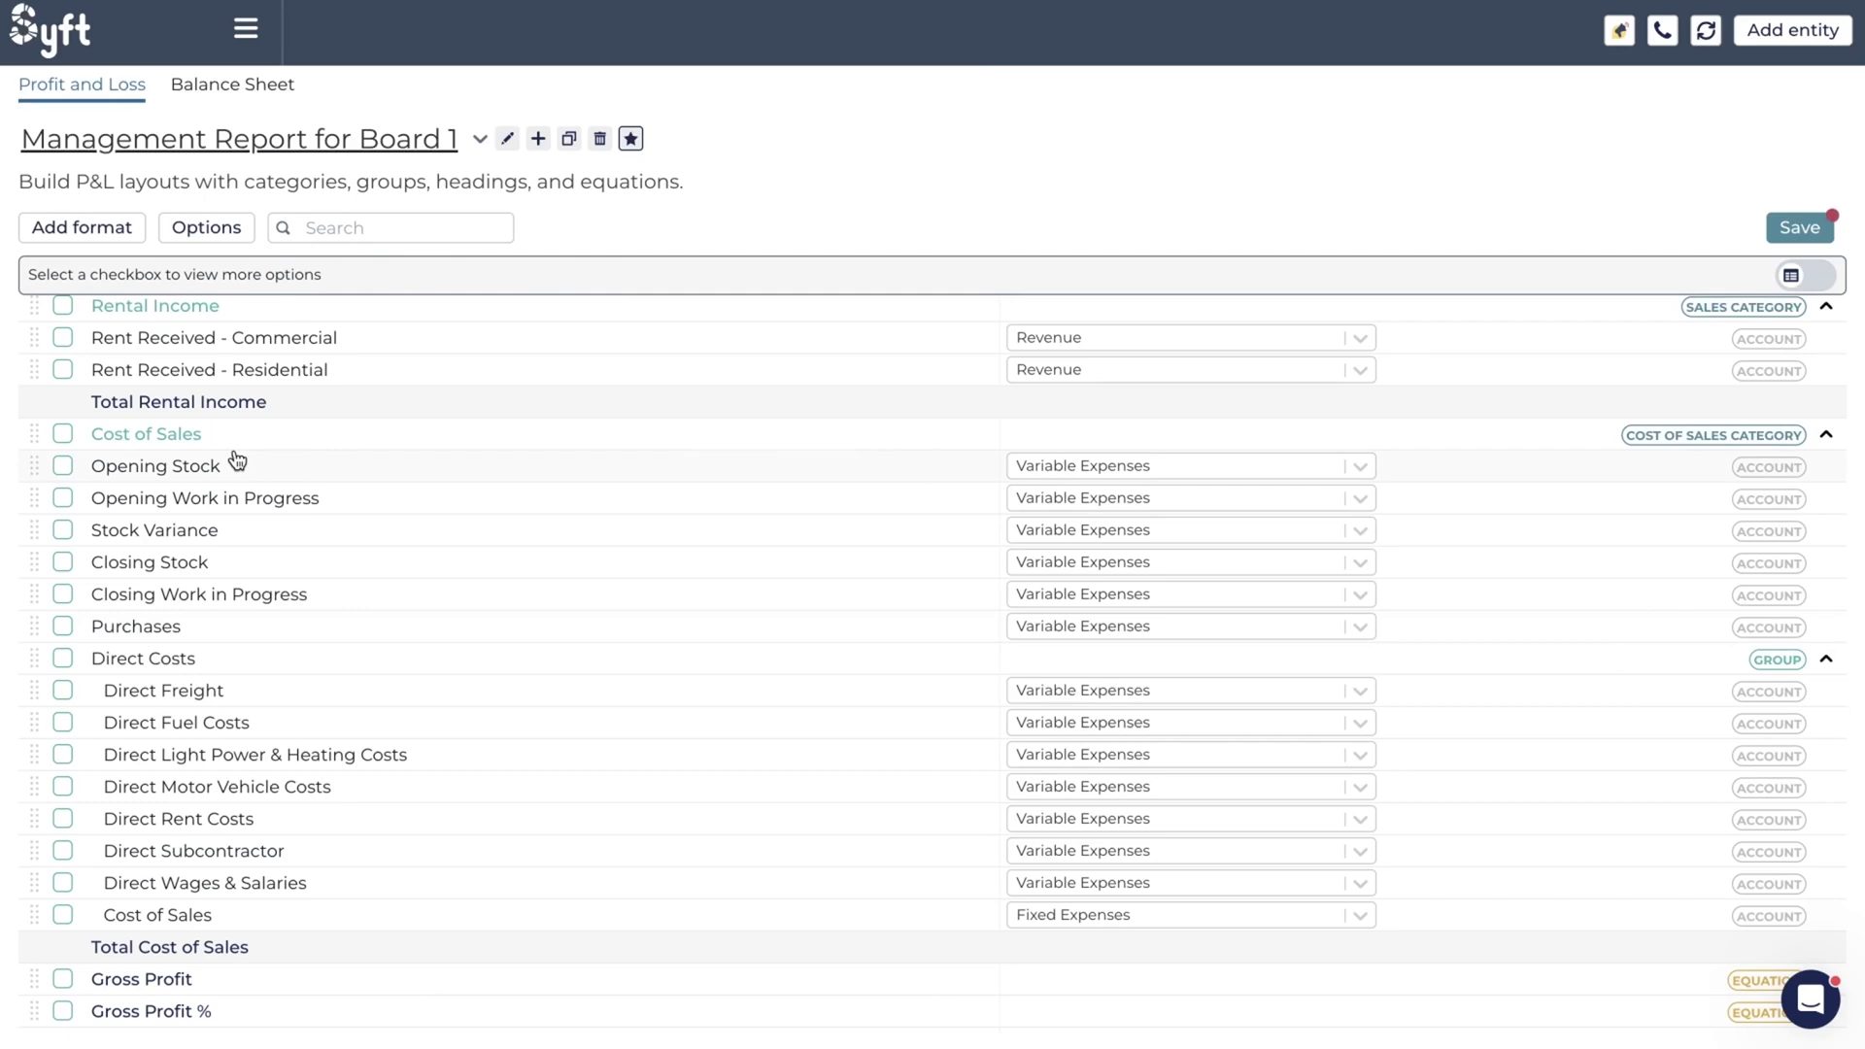
- Select the whole Sales category to check which actions are available for it, and clear the selection
{"action": "scroll", "coordinate": [237, 460], "scroll_direction": "up", "scroll_amount": 7}
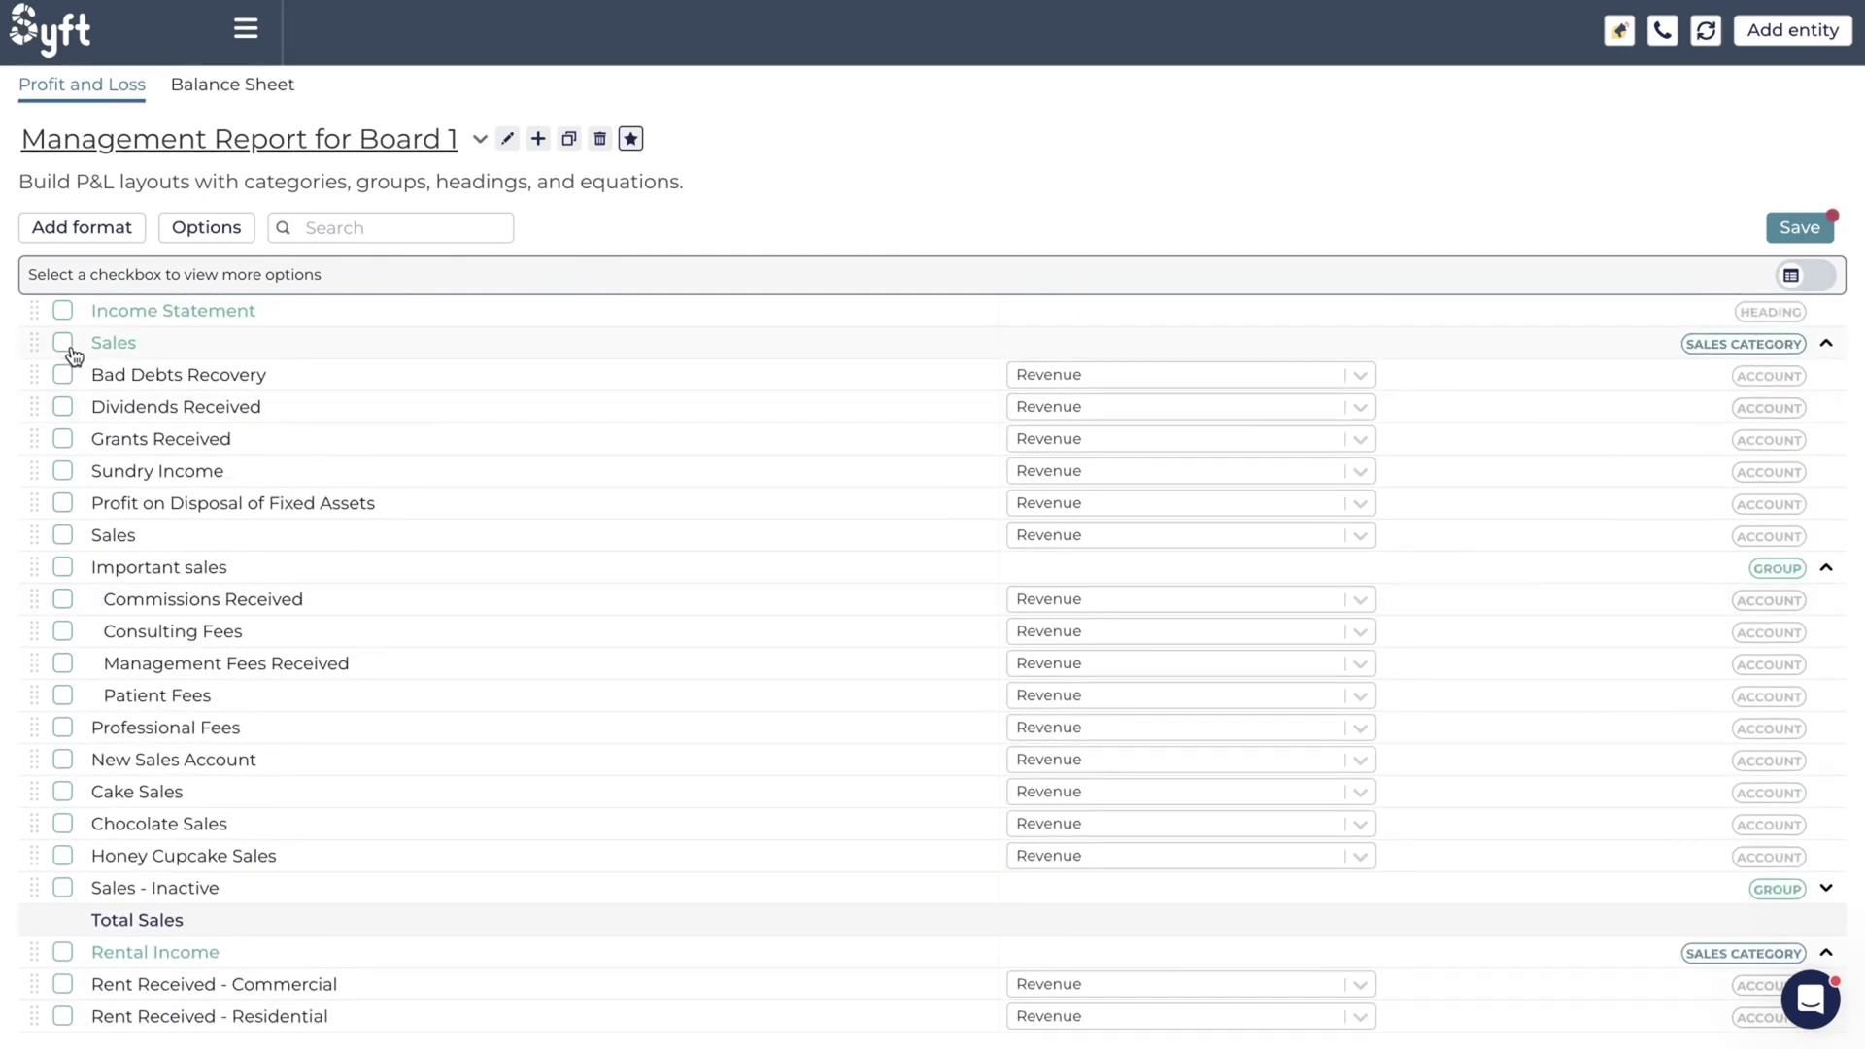
{"action": "left_click", "coordinate": [64, 344]}
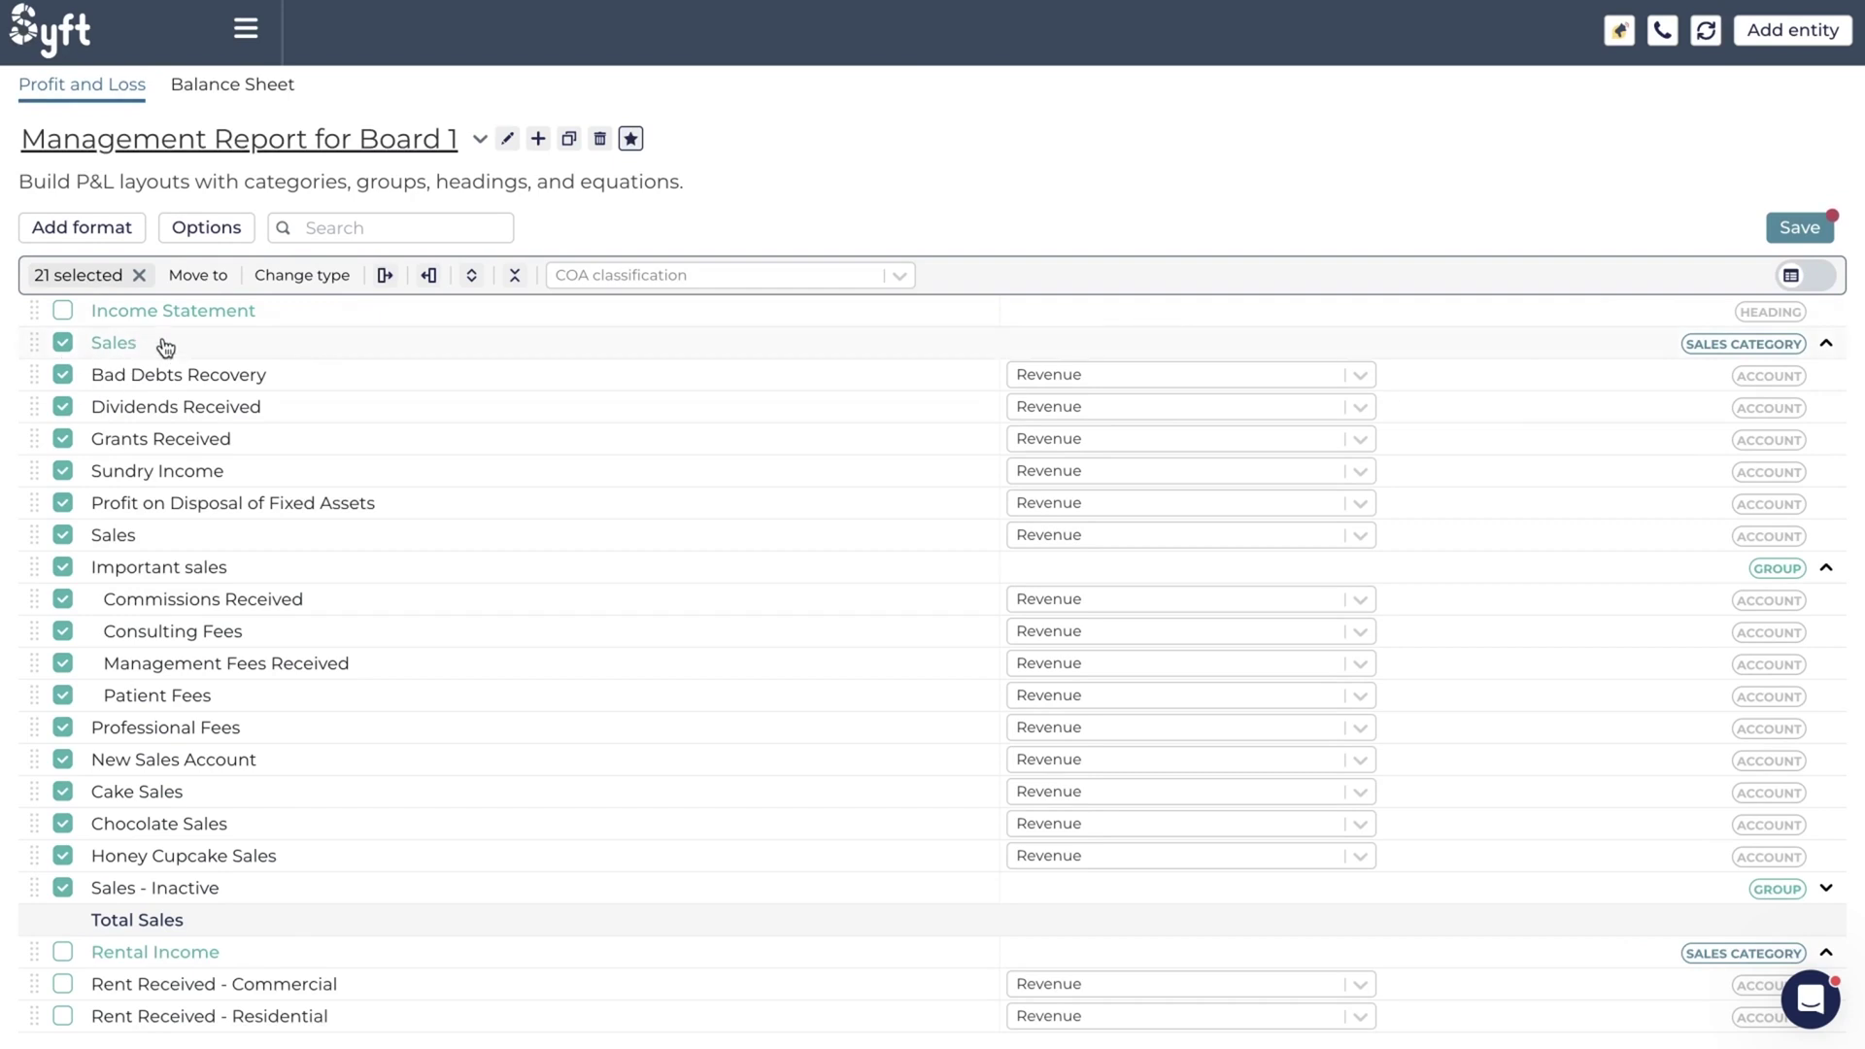
{"action": "left_click", "coordinate": [138, 275]}
- Change the Direct Costs group to a category again
{"action": "scroll", "coordinate": [146, 330], "scroll_direction": "down", "scroll_amount": 10}
{"action": "left_click", "coordinate": [62, 532]}
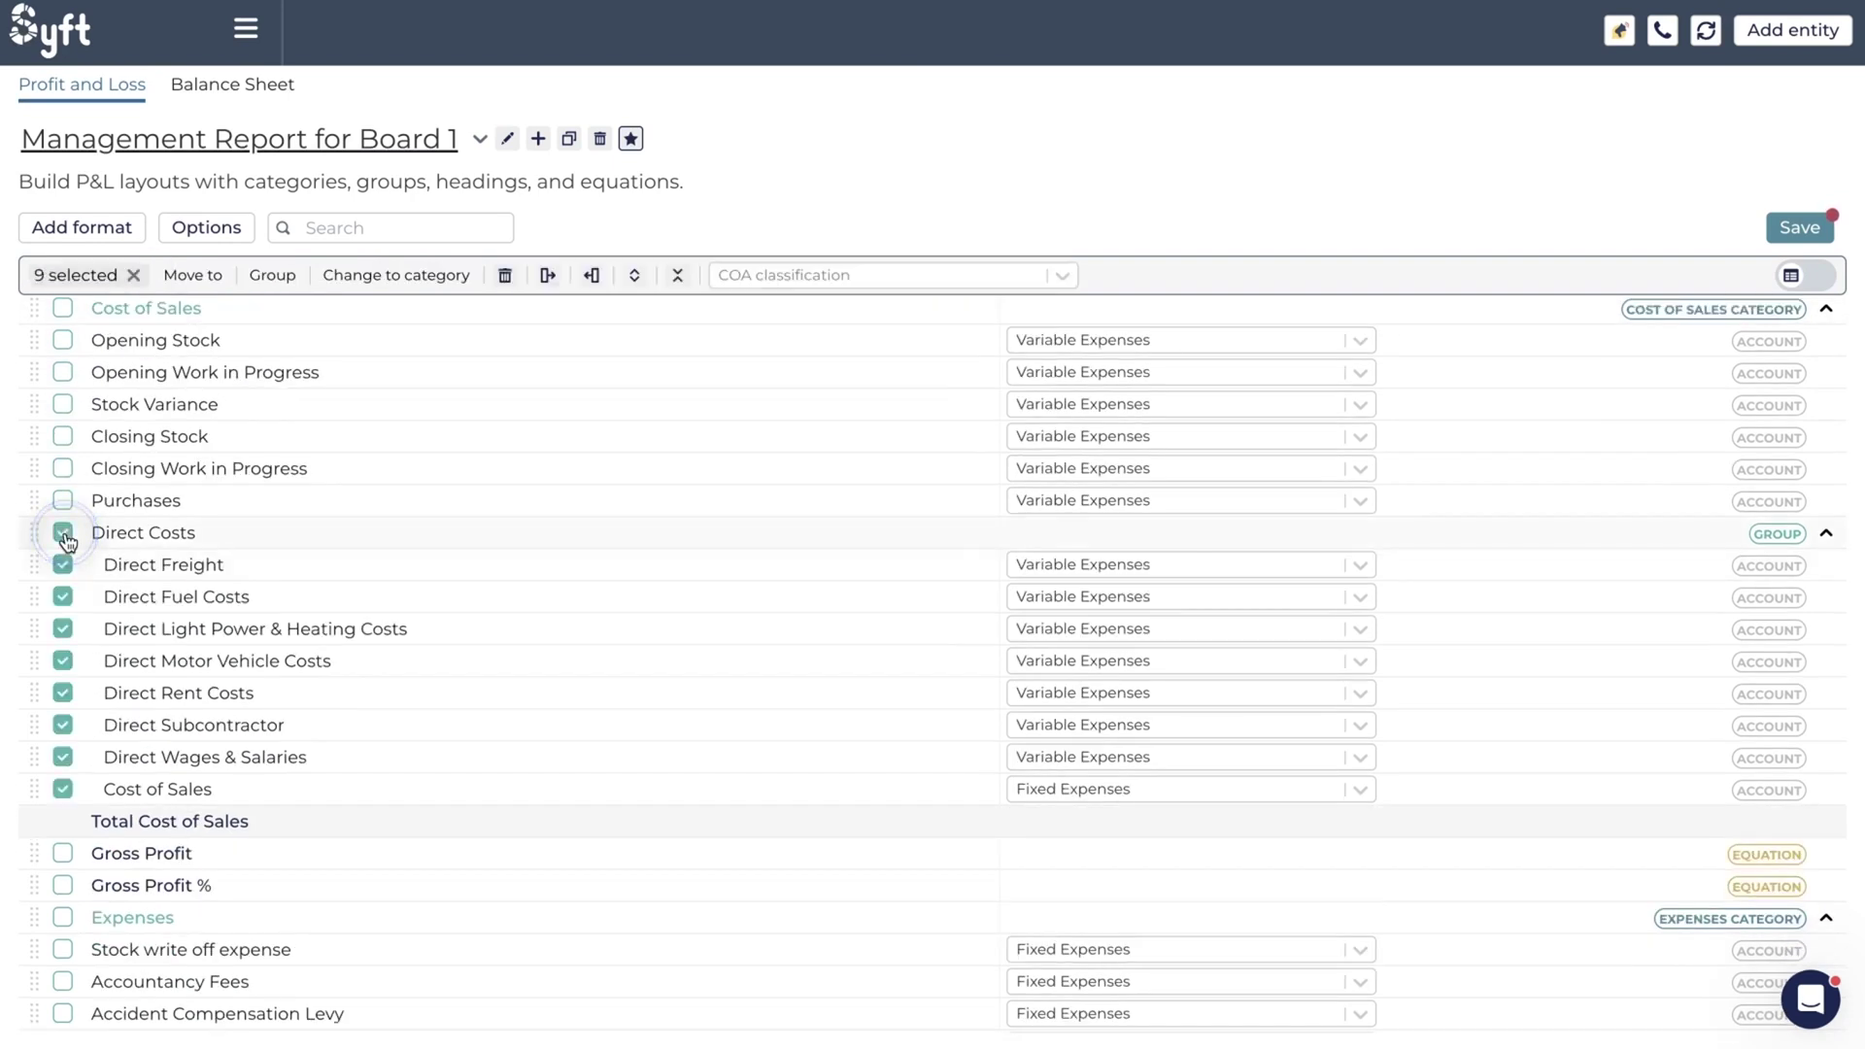
{"action": "left_click", "coordinate": [351, 280]}
- Revert the Direct Costs category to a group within Cost of Sales
{"action": "left_click", "coordinate": [70, 534]}
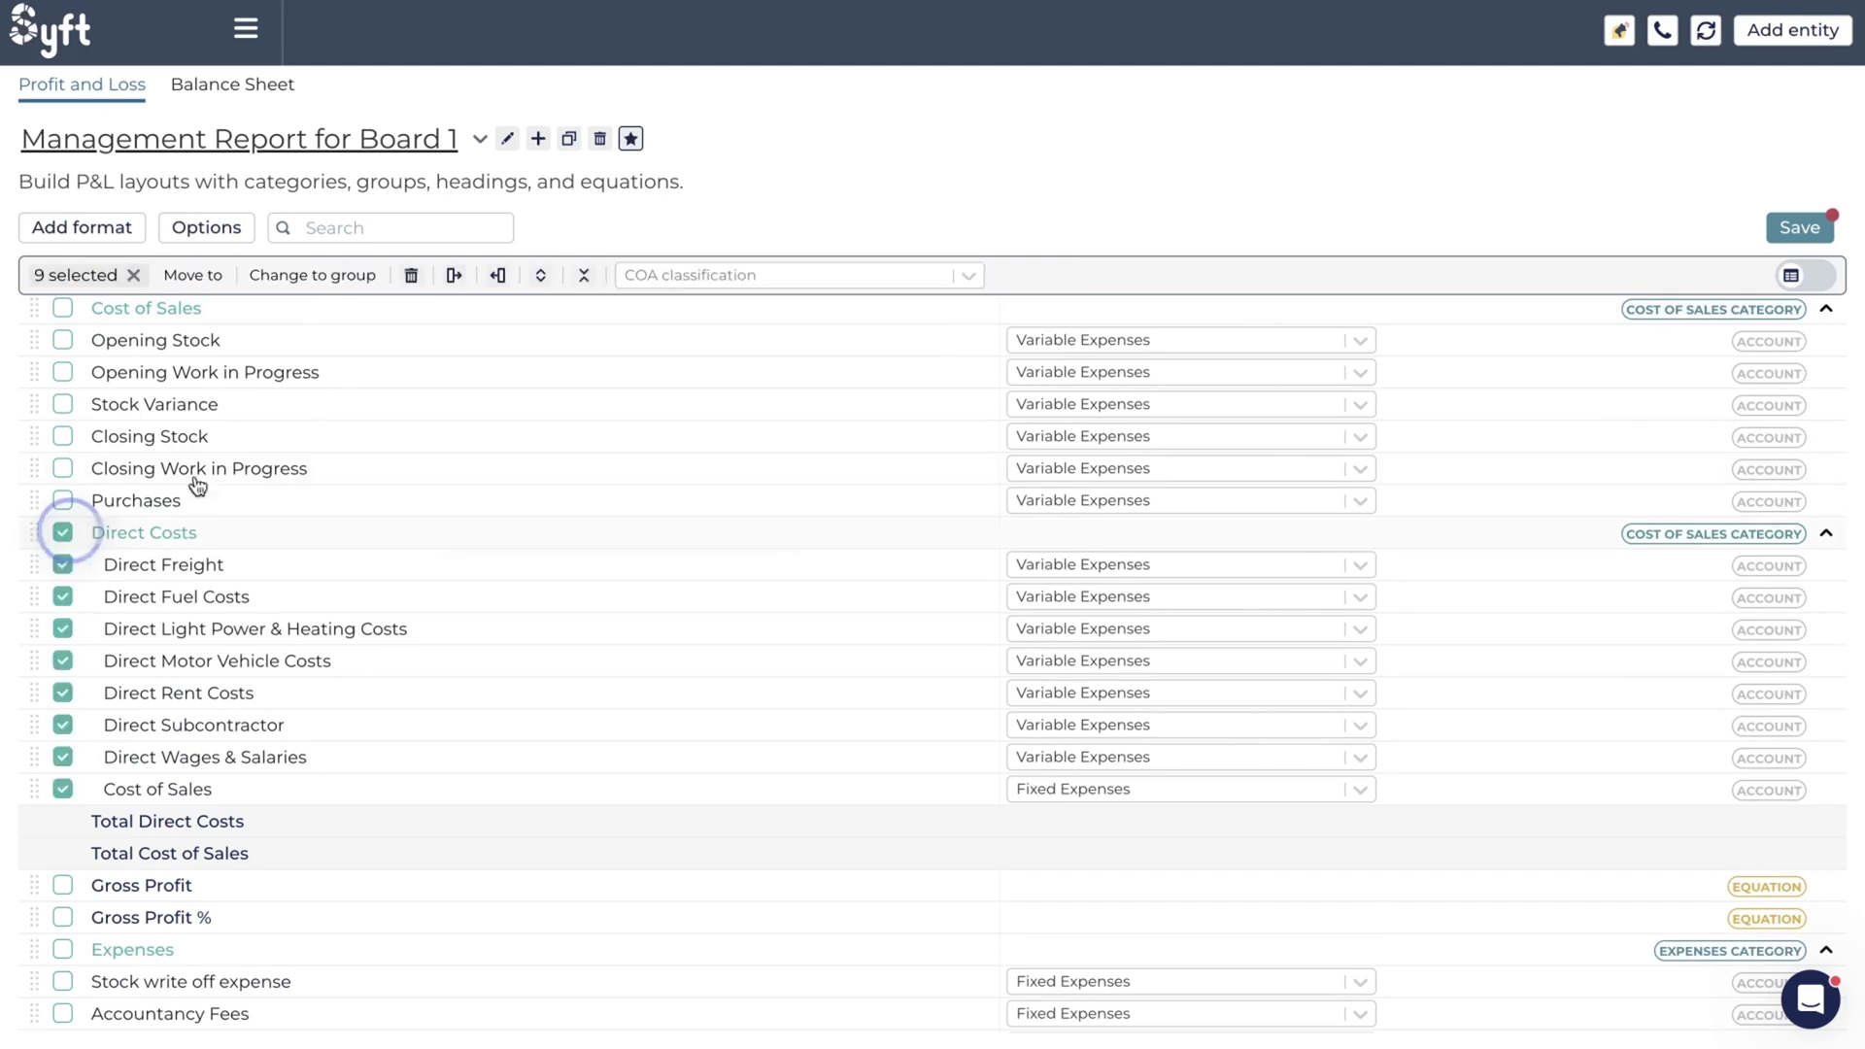
{"action": "scroll", "coordinate": [315, 427], "scroll_direction": "up", "scroll_amount": 2}
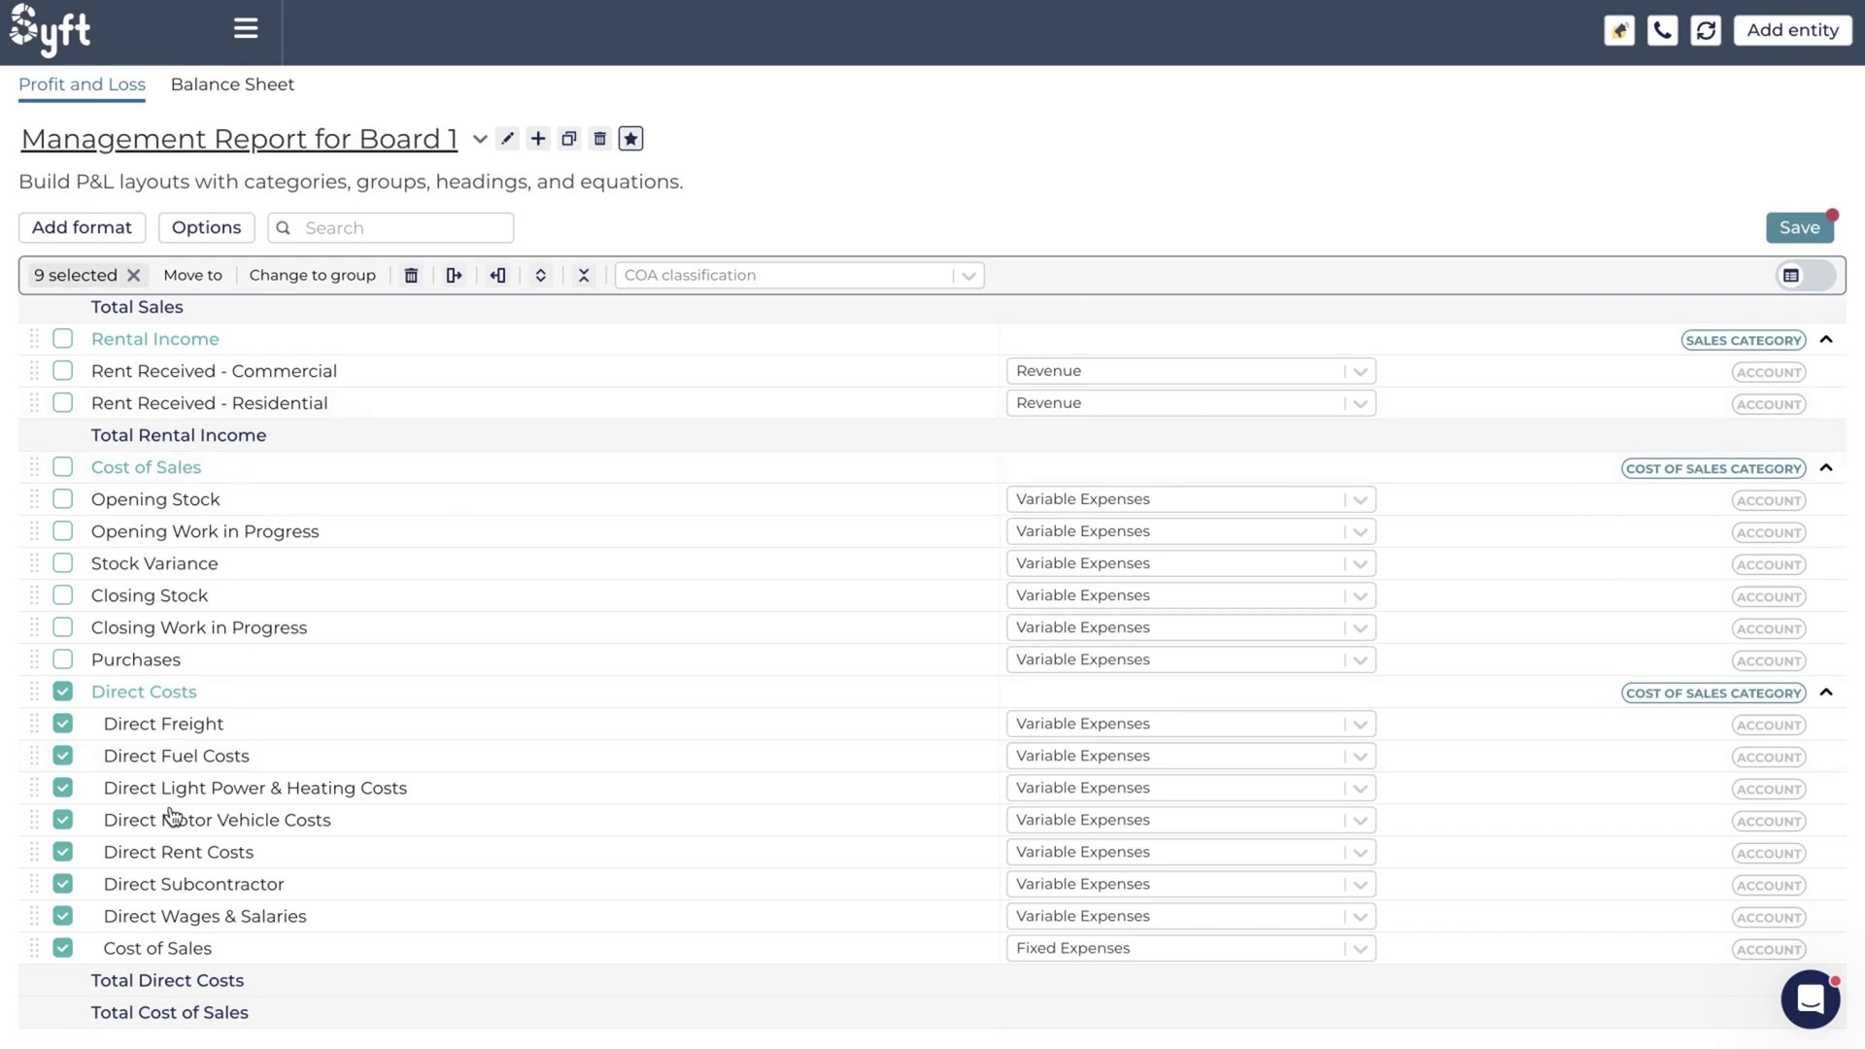
{"action": "left_click", "coordinate": [333, 282]}
- Indent the Direct Costs group and its accounts by three levels, and outdent them back to their original level
{"action": "left_click", "coordinate": [63, 690]}
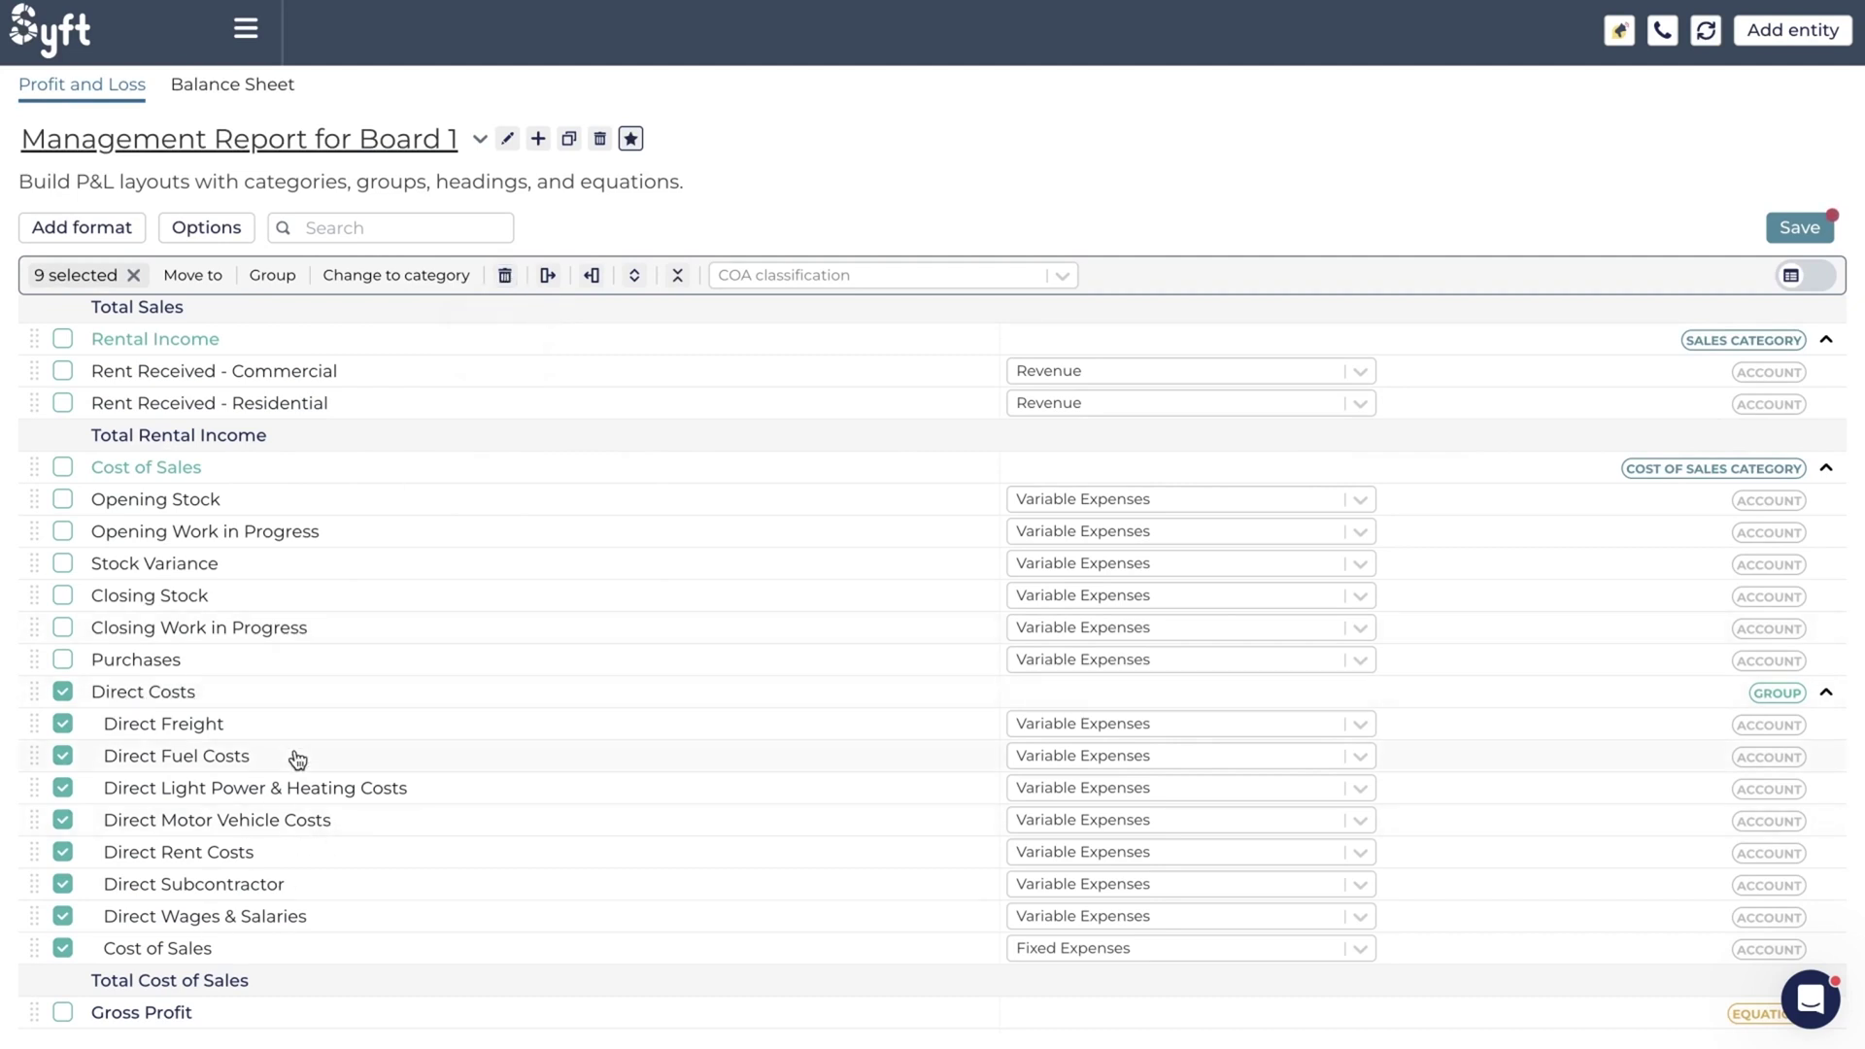
{"action": "left_click", "coordinate": [547, 277]}
{"action": "left_click", "coordinate": [547, 277]}
{"action": "left_click", "coordinate": [548, 277]}
{"action": "left_click", "coordinate": [592, 277]}
{"action": "left_click", "coordinate": [591, 277]}
{"action": "left_click", "coordinate": [592, 277]}
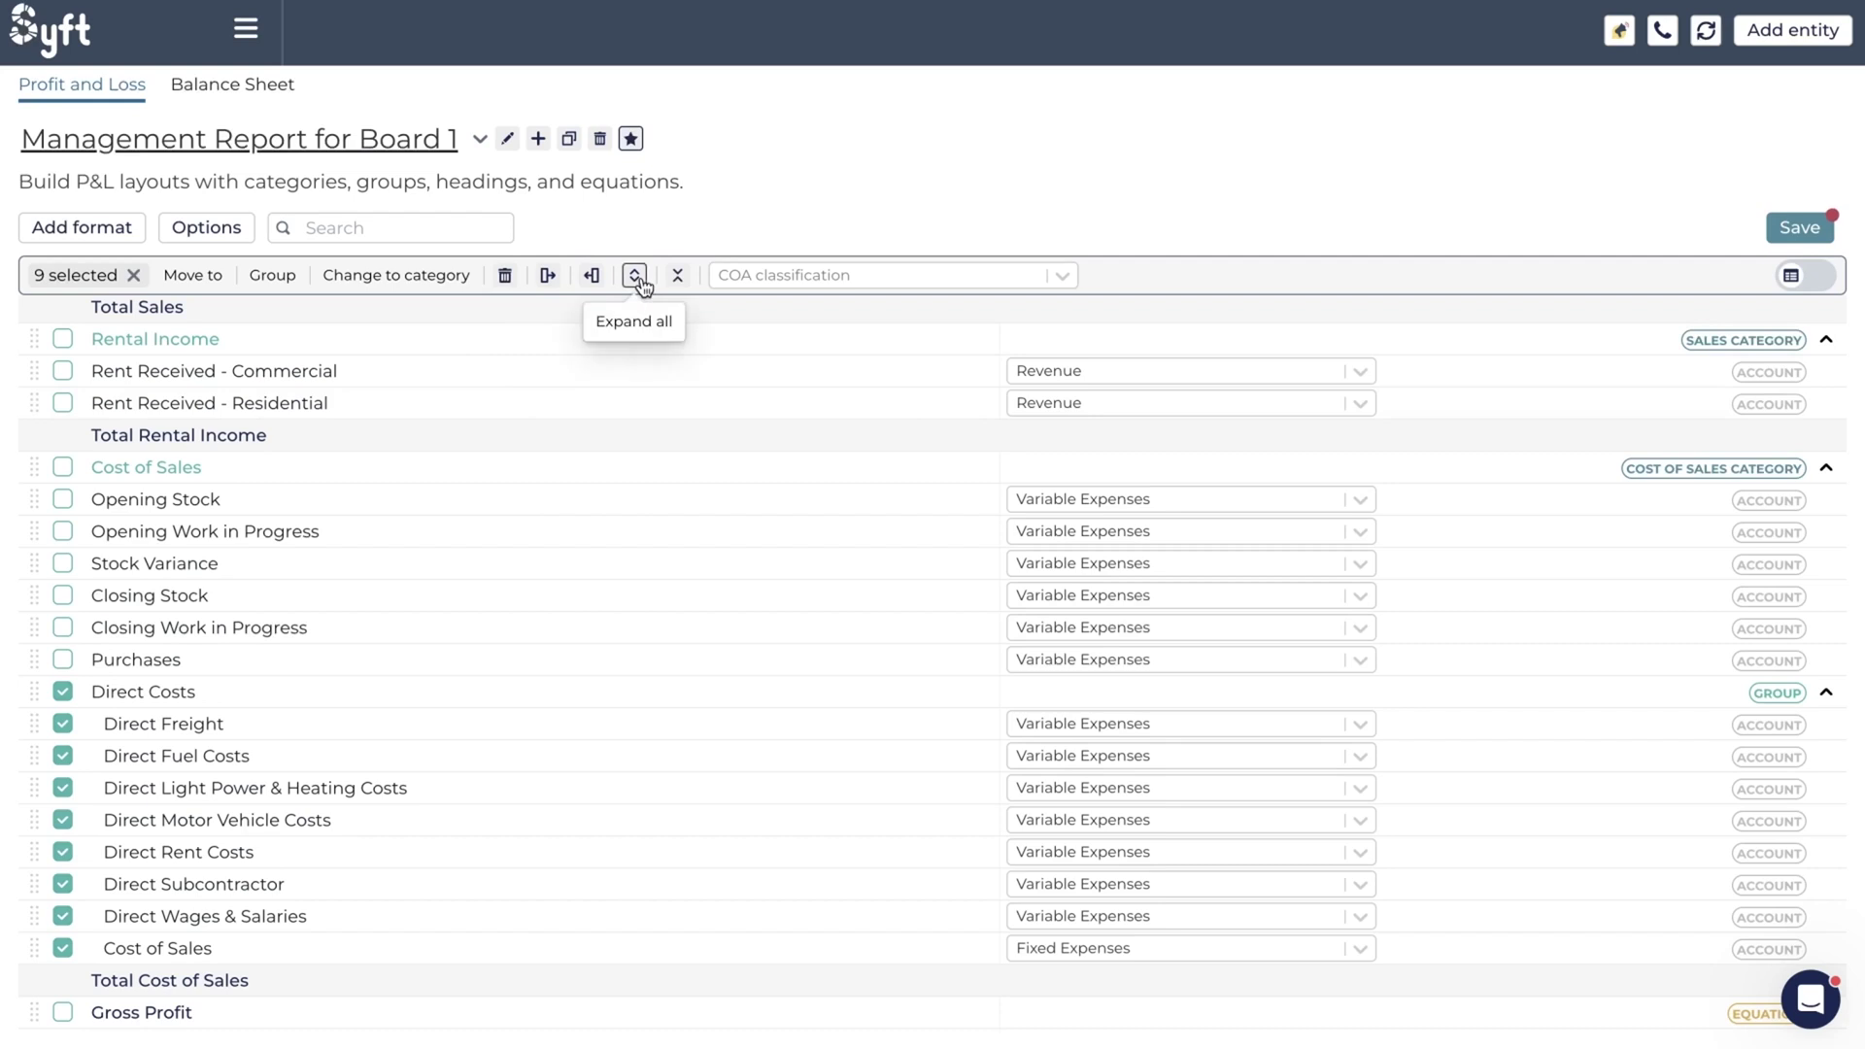
- Add the Important sales group to the Direct Costs selection and collapse all the selected groups
{"action": "left_click", "coordinate": [636, 279]}
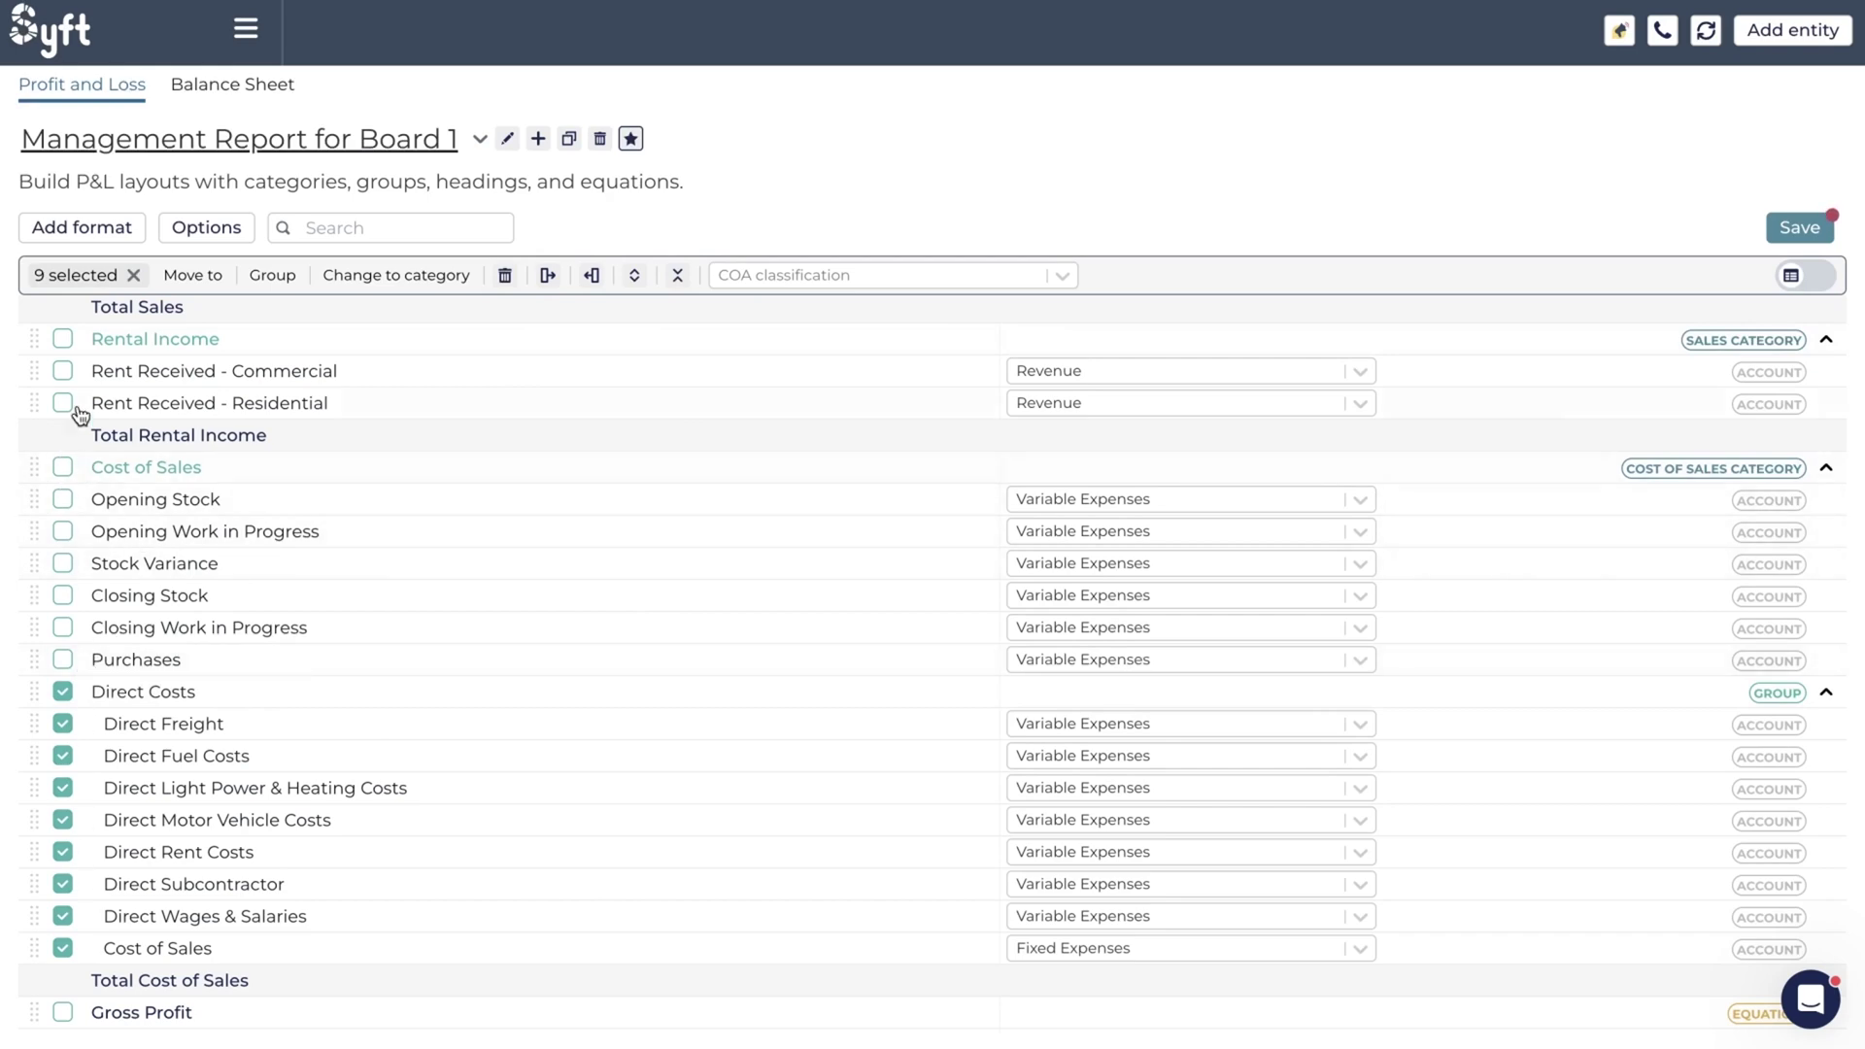
{"action": "scroll", "coordinate": [61, 428], "scroll_direction": "up", "scroll_amount": 6}
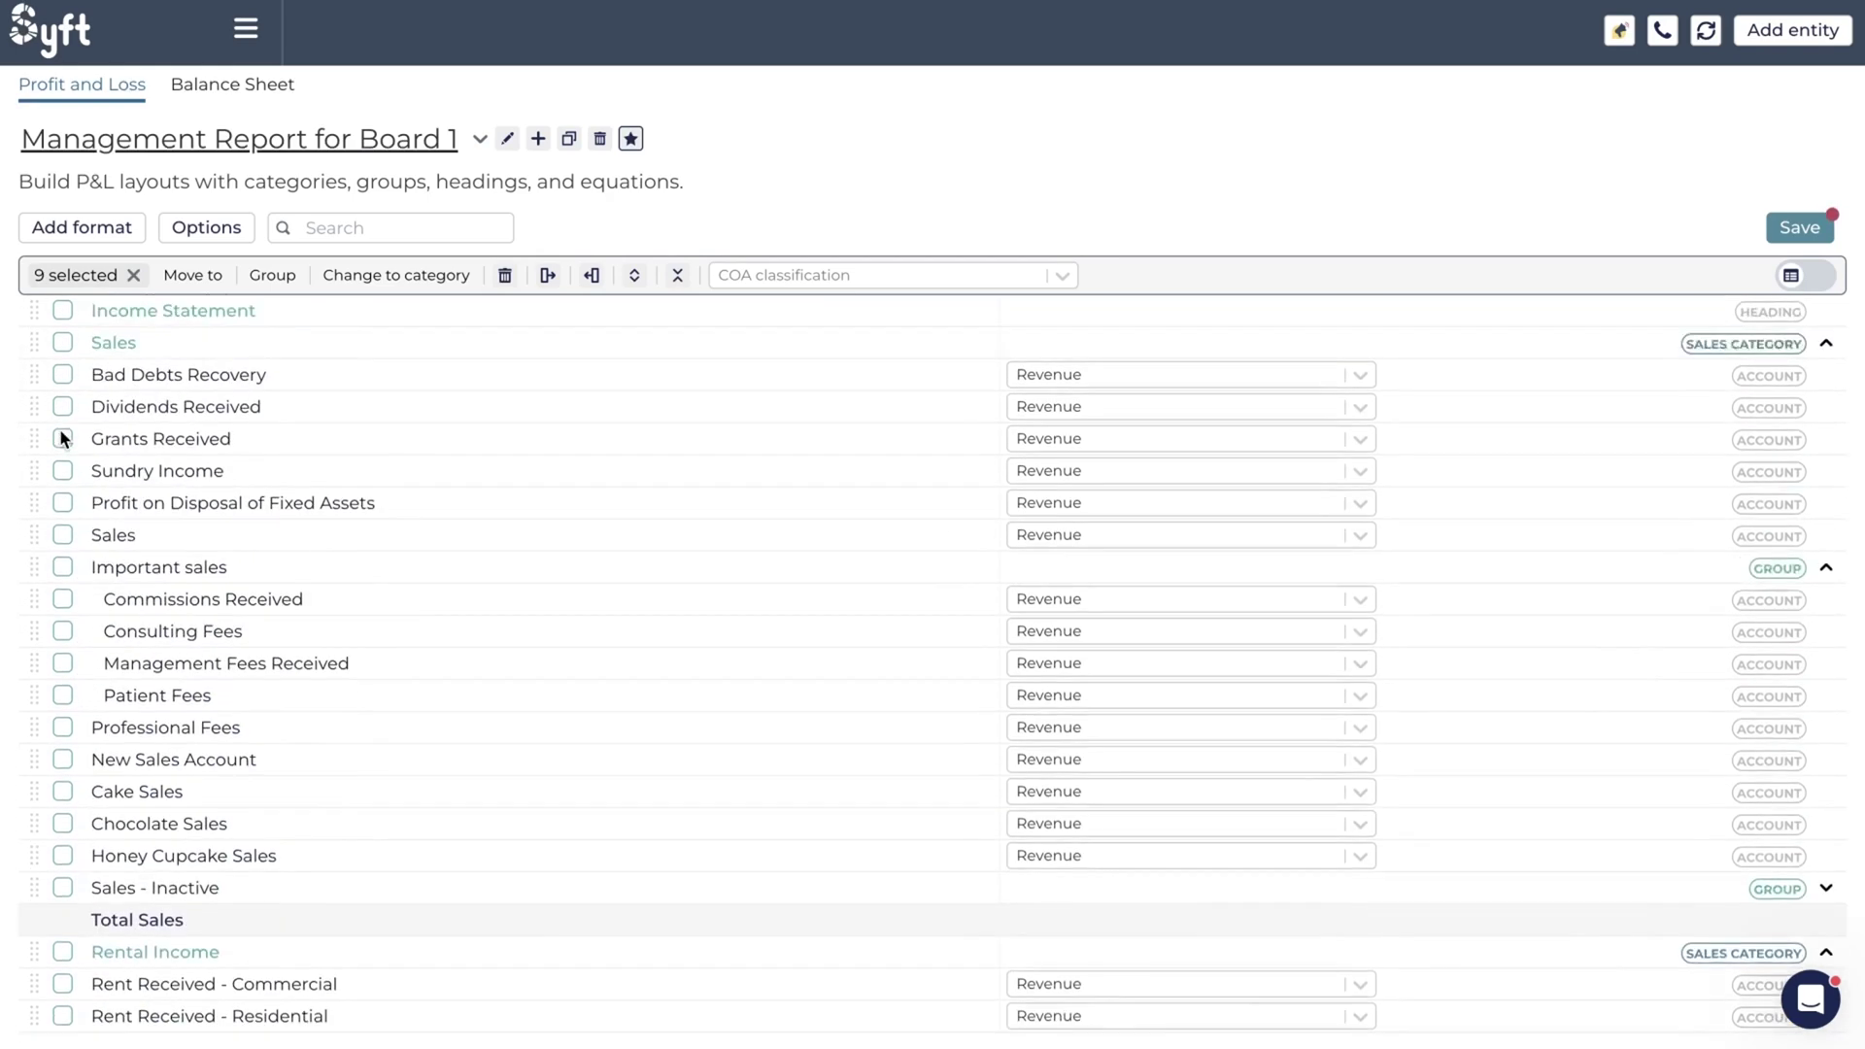
{"action": "left_click", "coordinate": [60, 571]}
{"action": "scroll", "coordinate": [100, 587], "scroll_direction": "down", "scroll_amount": 6}
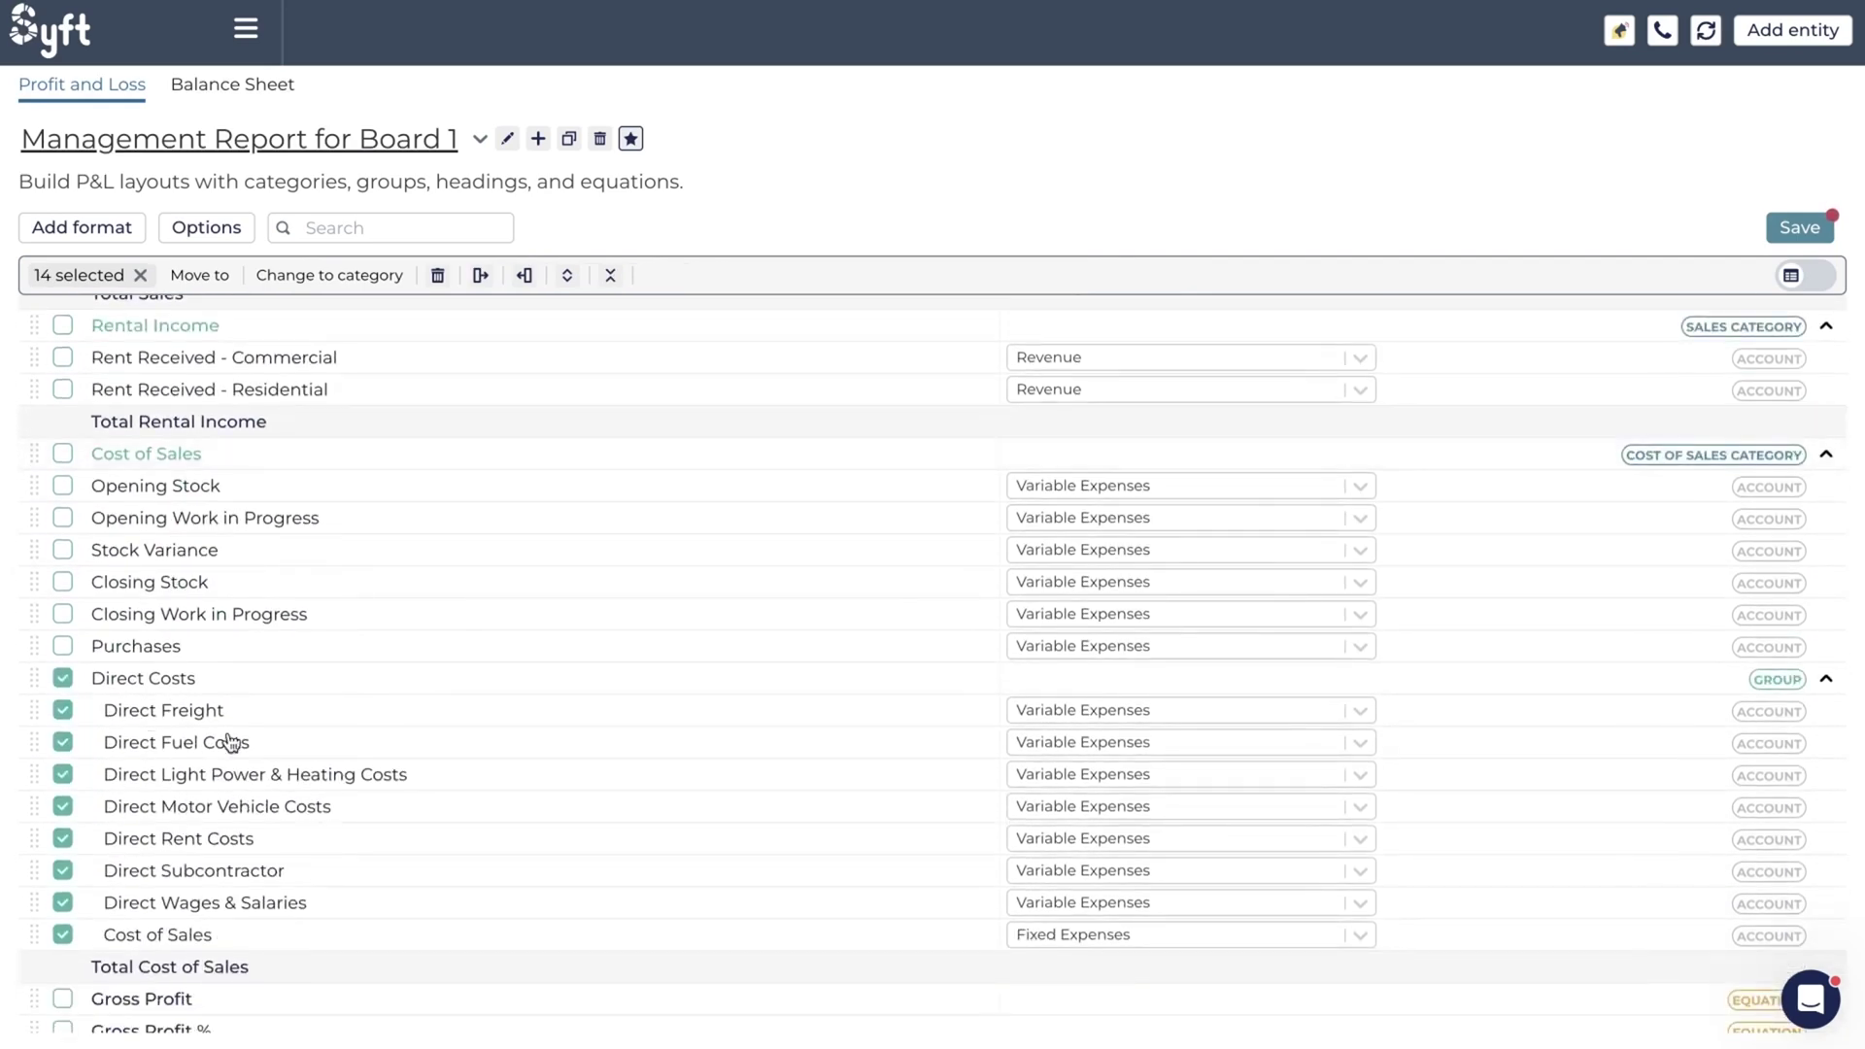
{"action": "left_click", "coordinate": [610, 279]}
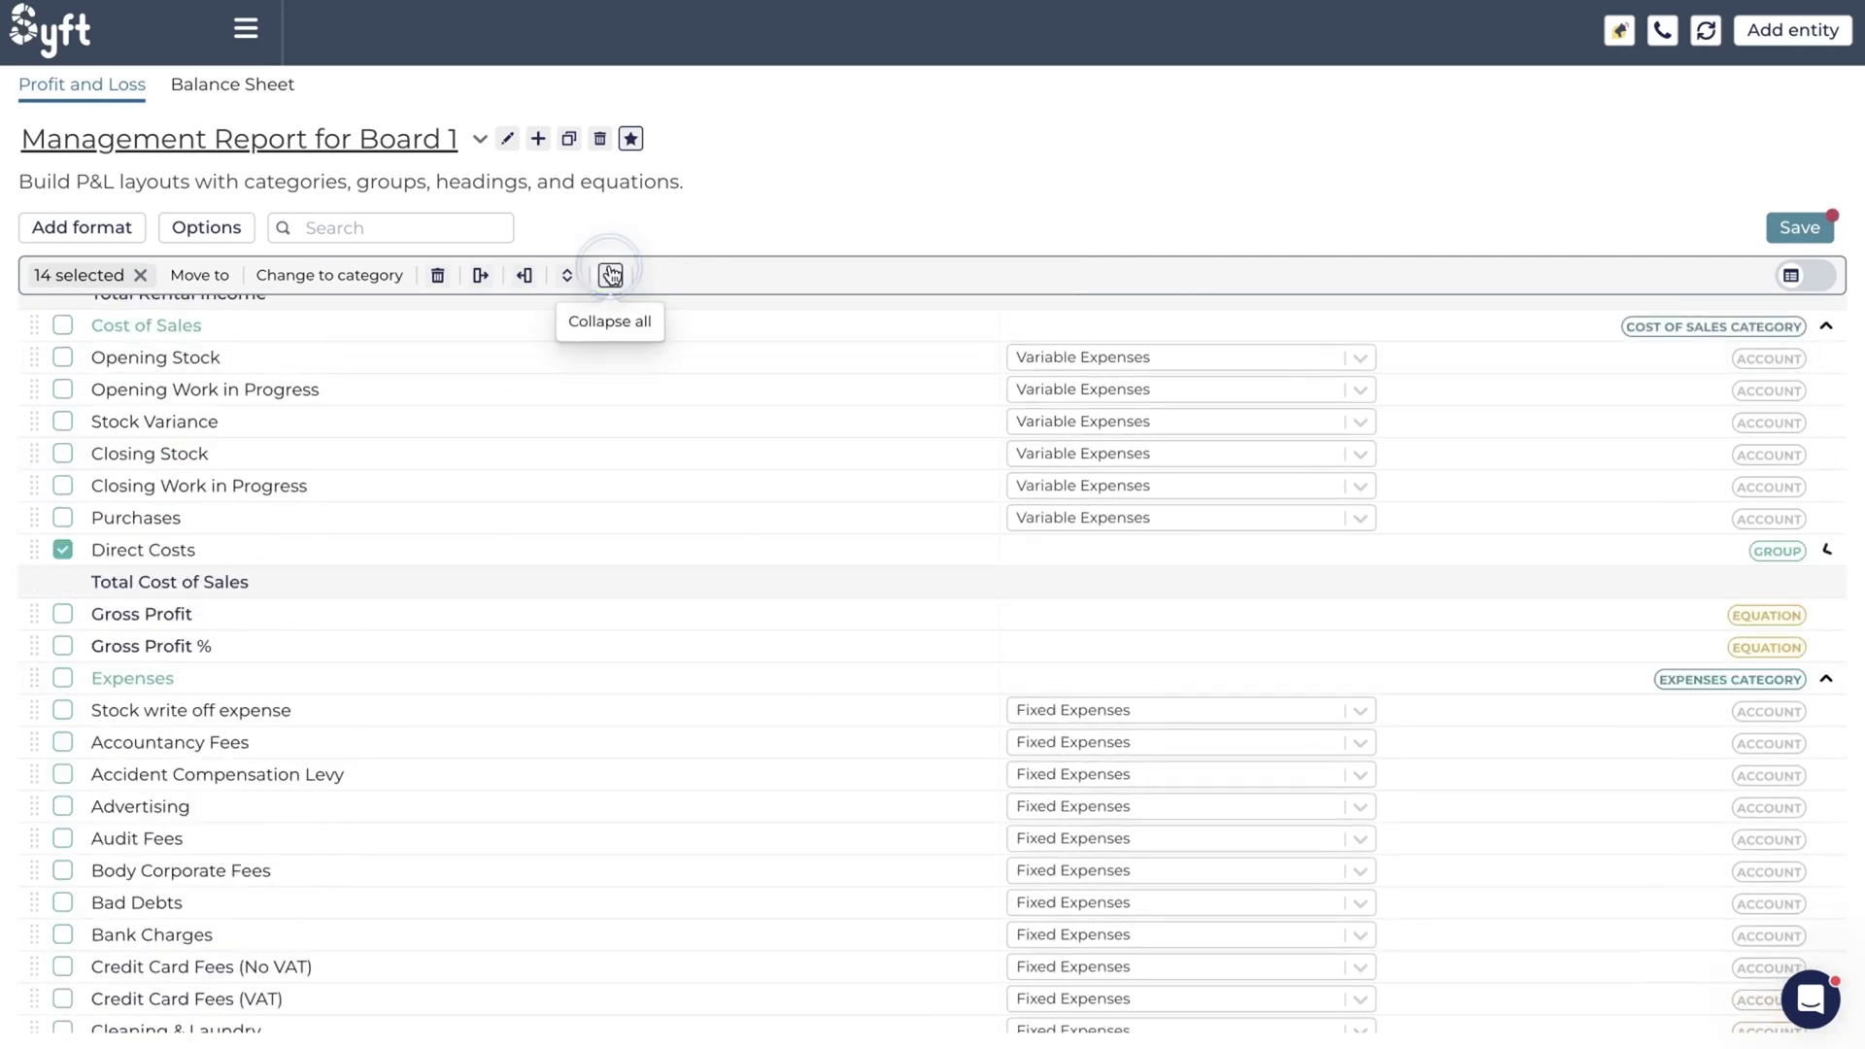
- Save the layout and expand all the selected groups again, clearing the selection
{"action": "scroll", "coordinate": [538, 573], "scroll_direction": "up", "scroll_amount": 5}
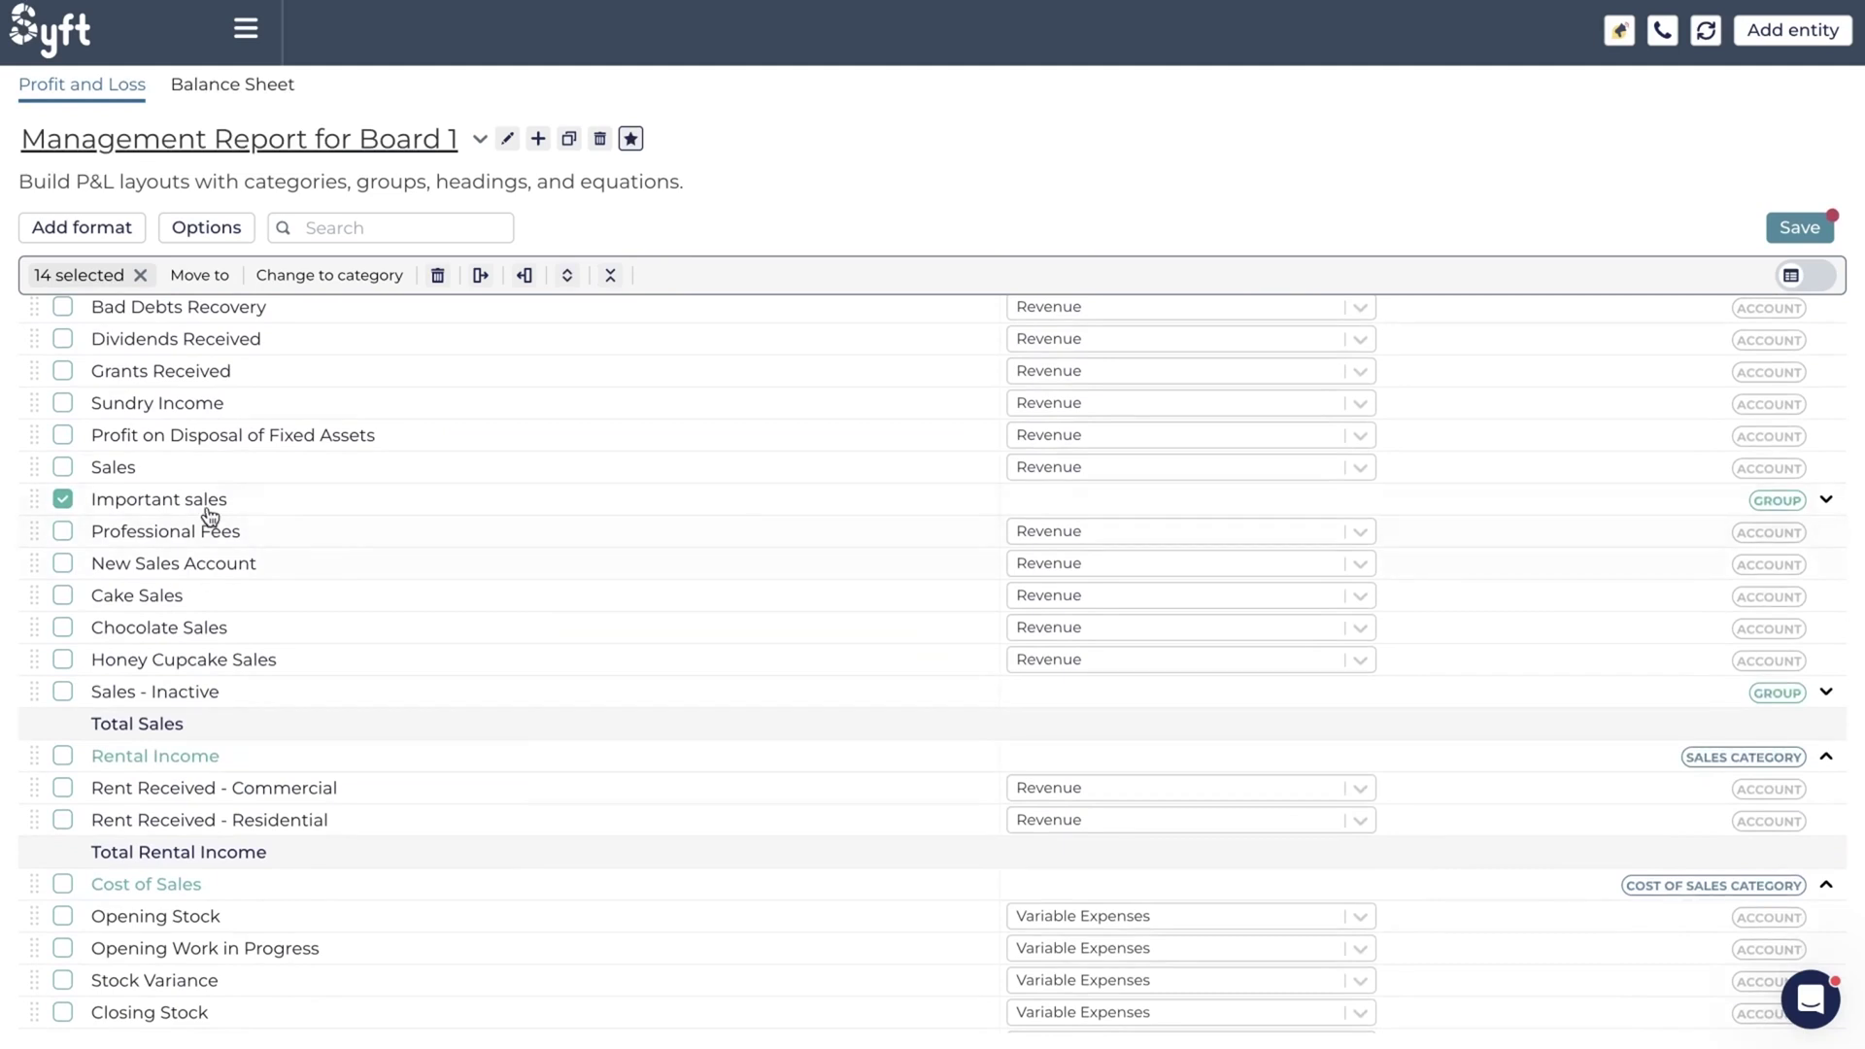
{"action": "left_click", "coordinate": [1797, 211]}
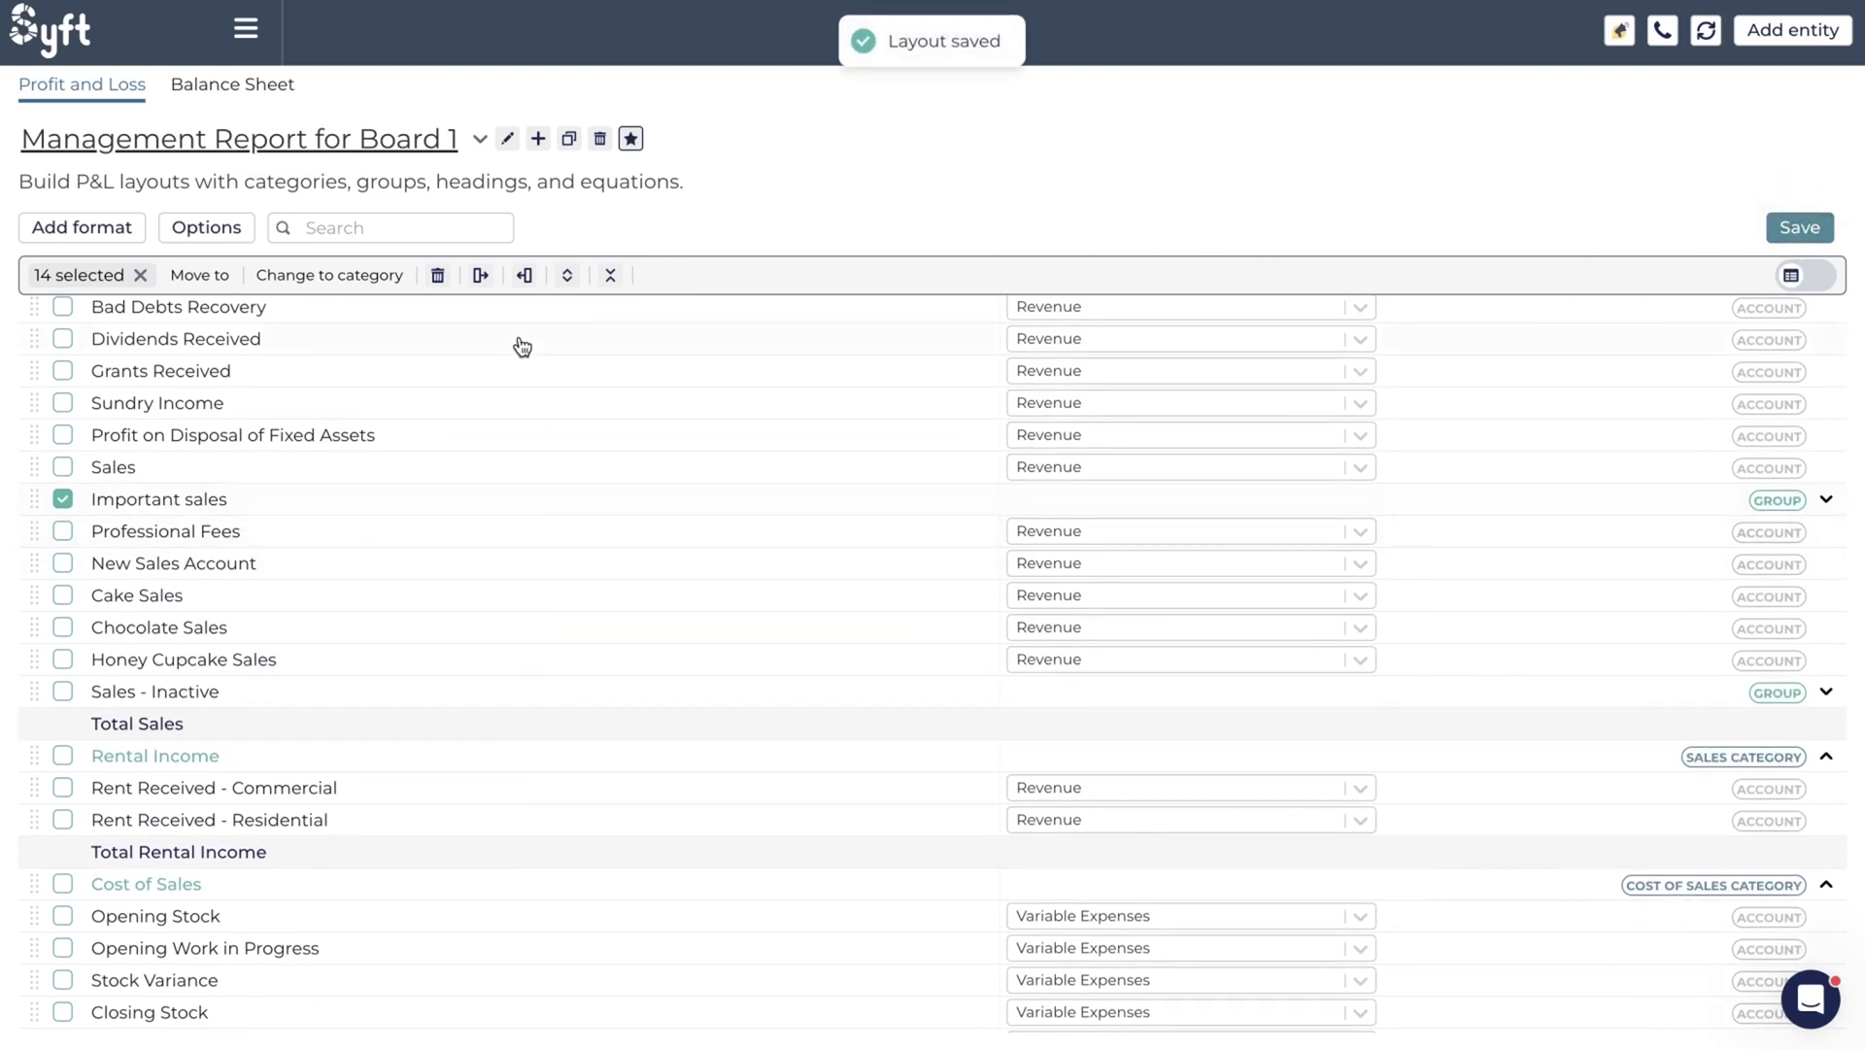
{"action": "left_click", "coordinate": [567, 277]}
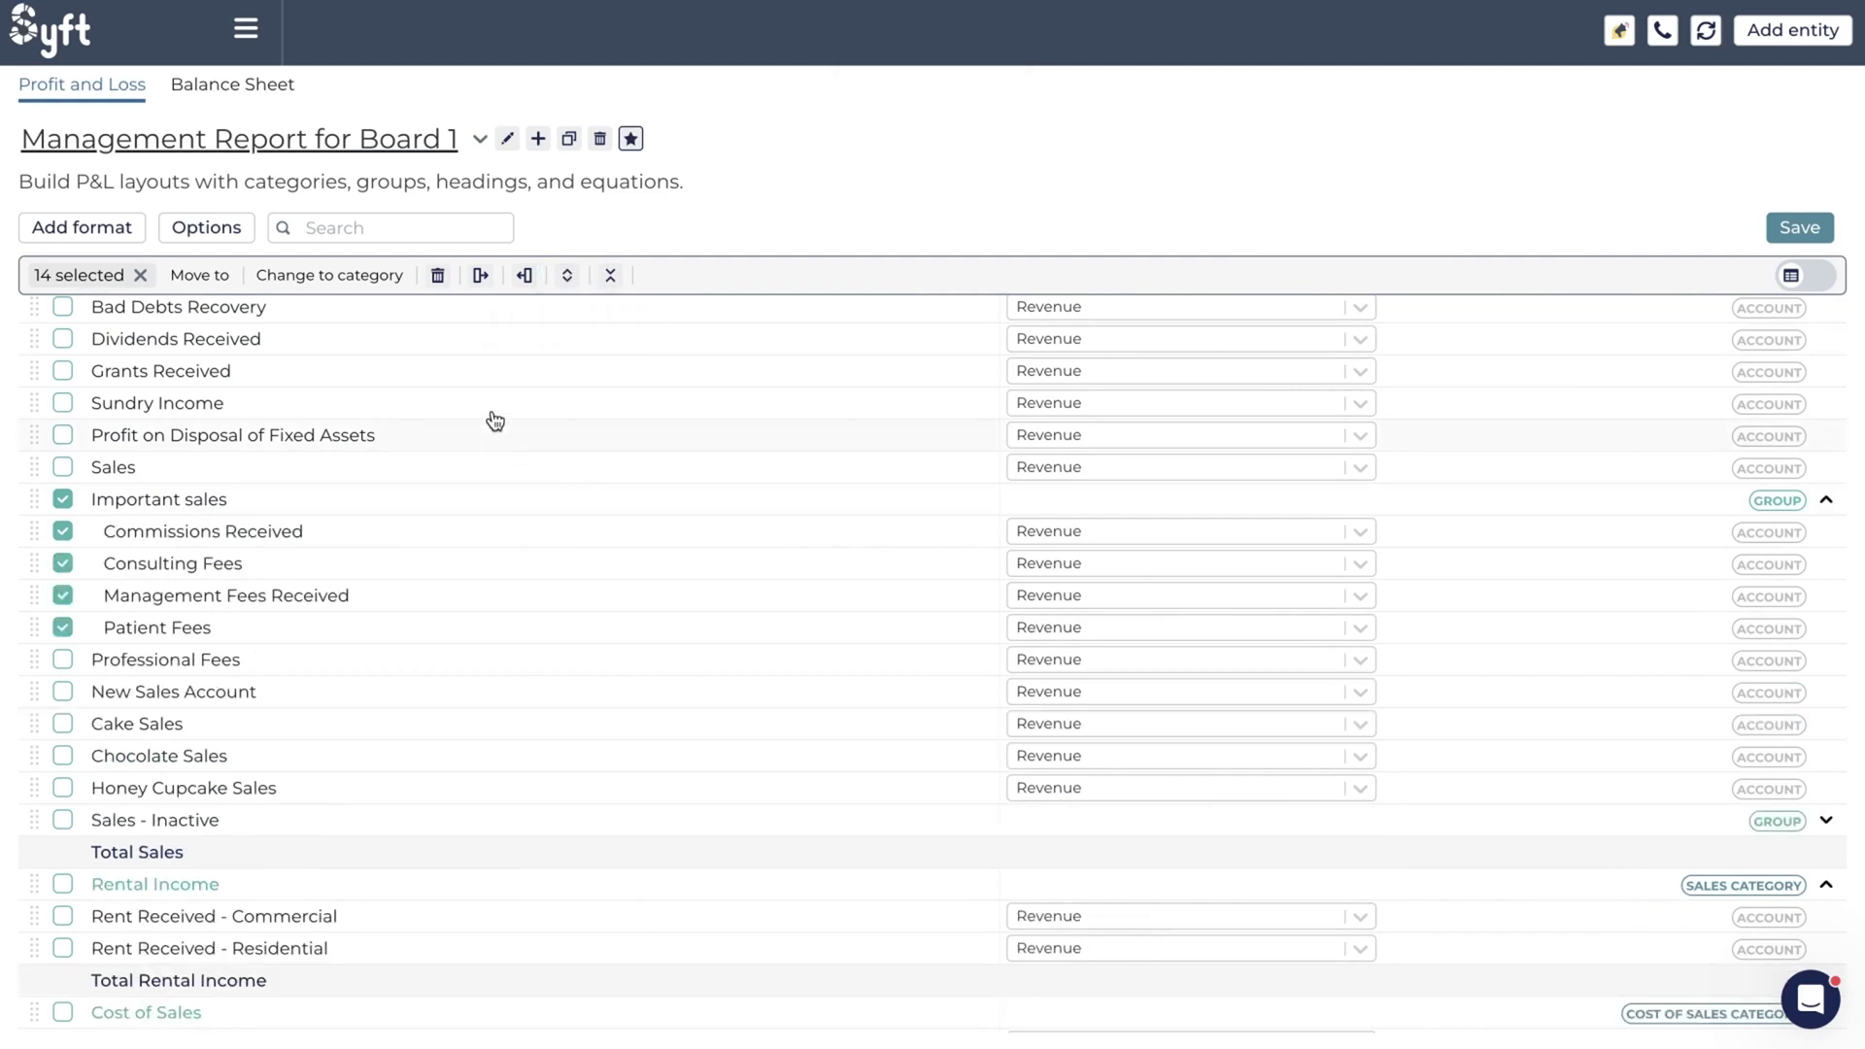
{"action": "scroll", "coordinate": [453, 553], "scroll_direction": "down", "scroll_amount": 1}
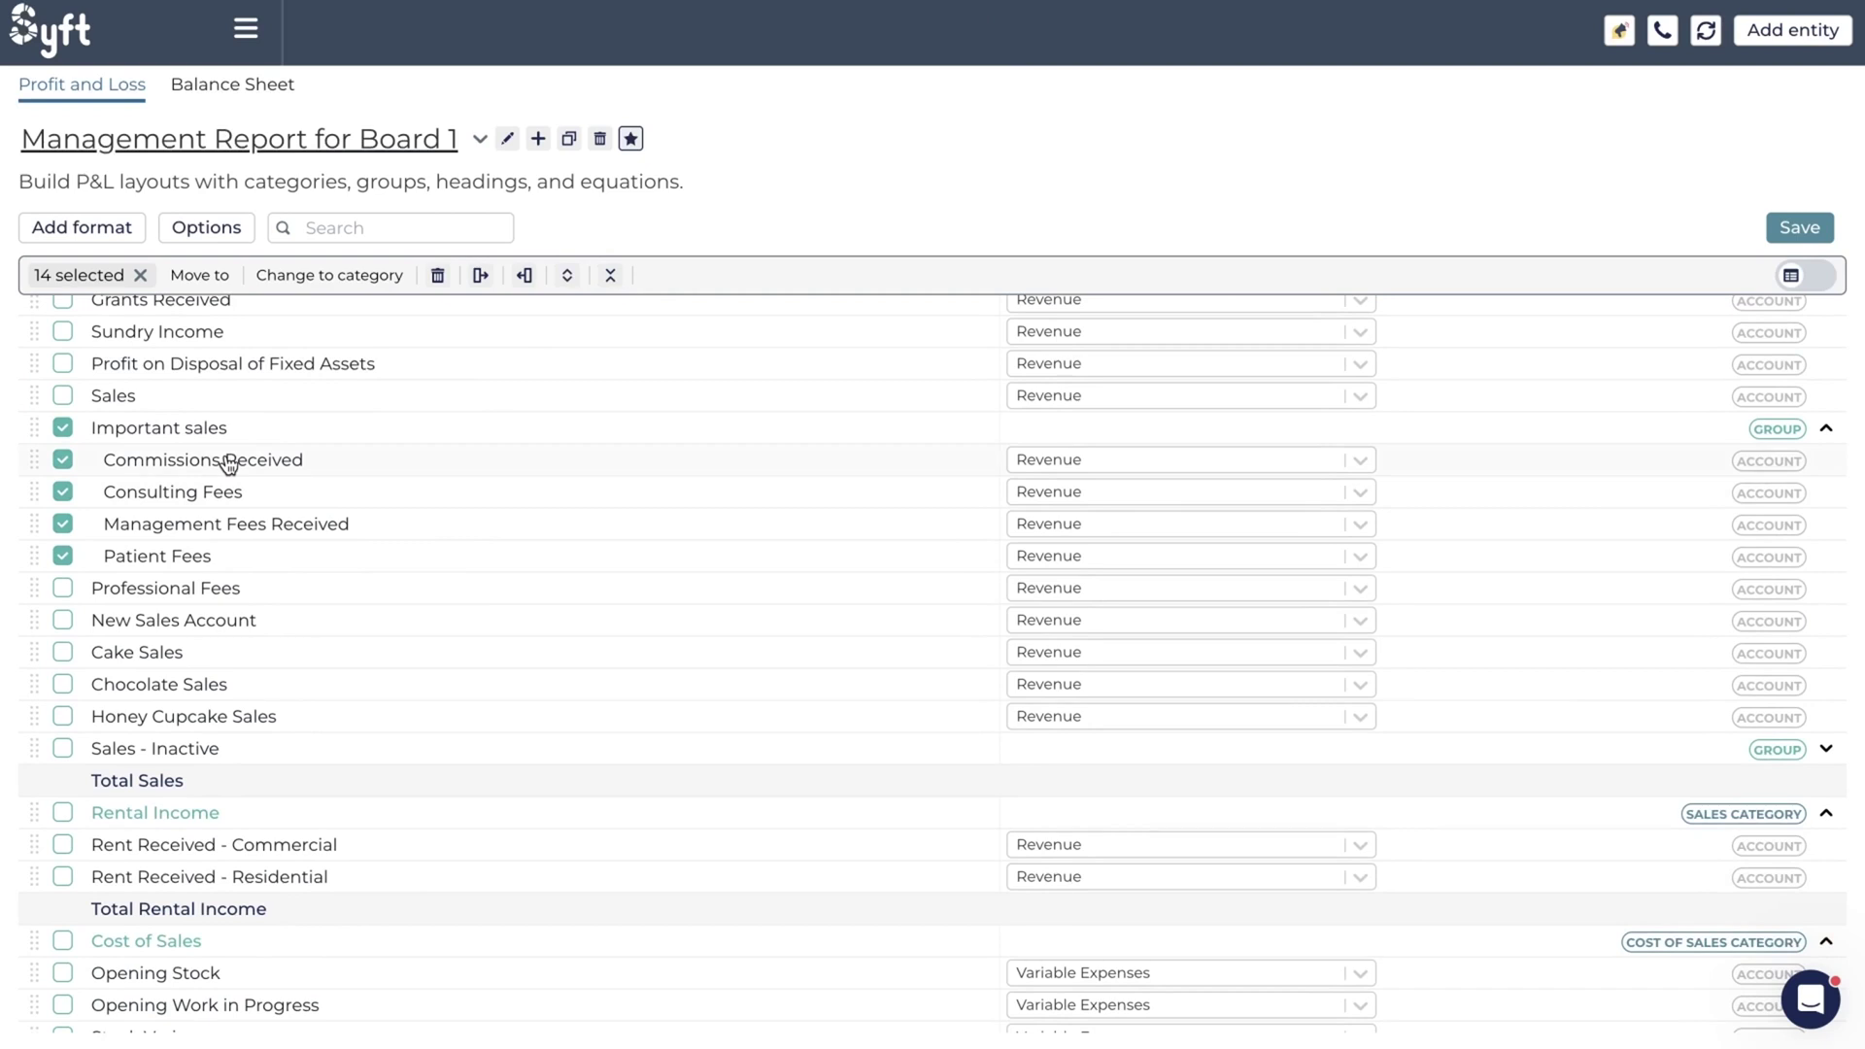
{"action": "scroll", "coordinate": [244, 464], "scroll_direction": "up", "scroll_amount": 1}
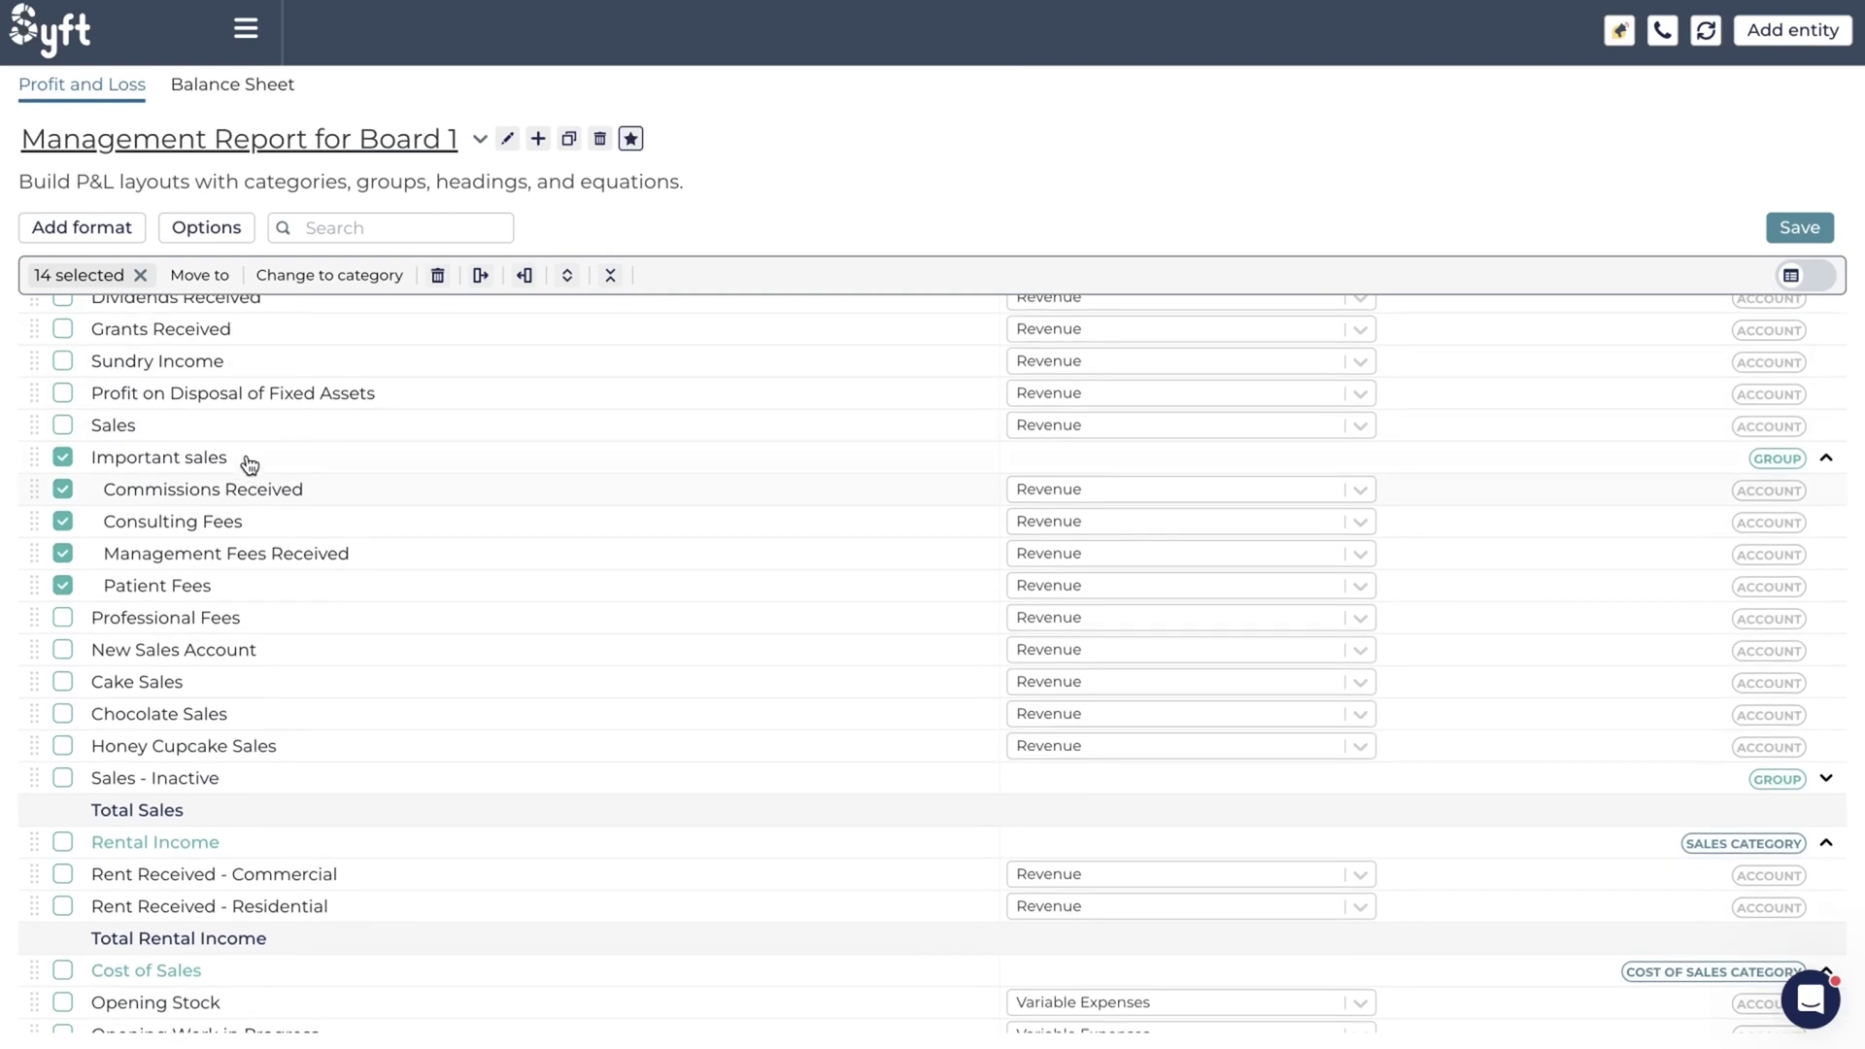
{"action": "left_click", "coordinate": [139, 275]}
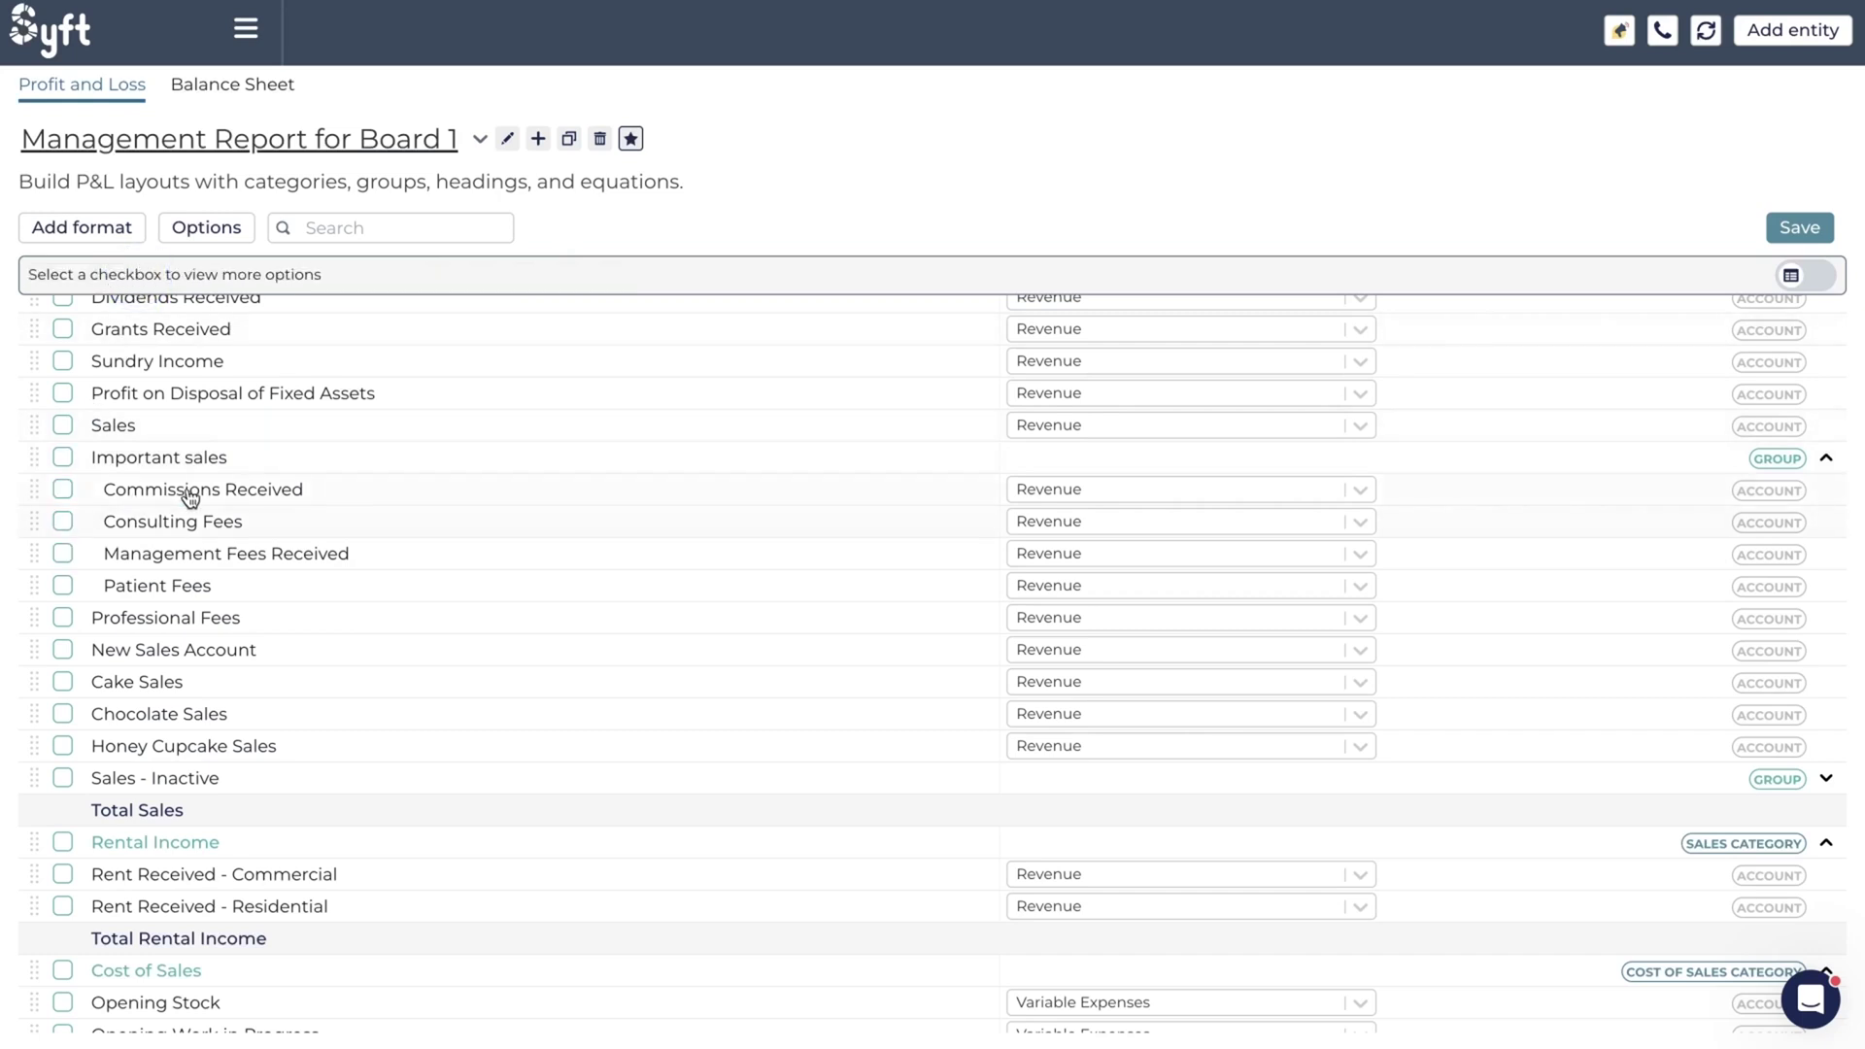
{"action": "scroll", "coordinate": [184, 498], "scroll_direction": "up", "scroll_amount": 3}
{"action": "scroll", "coordinate": [151, 680], "scroll_direction": "down", "scroll_amount": 3}
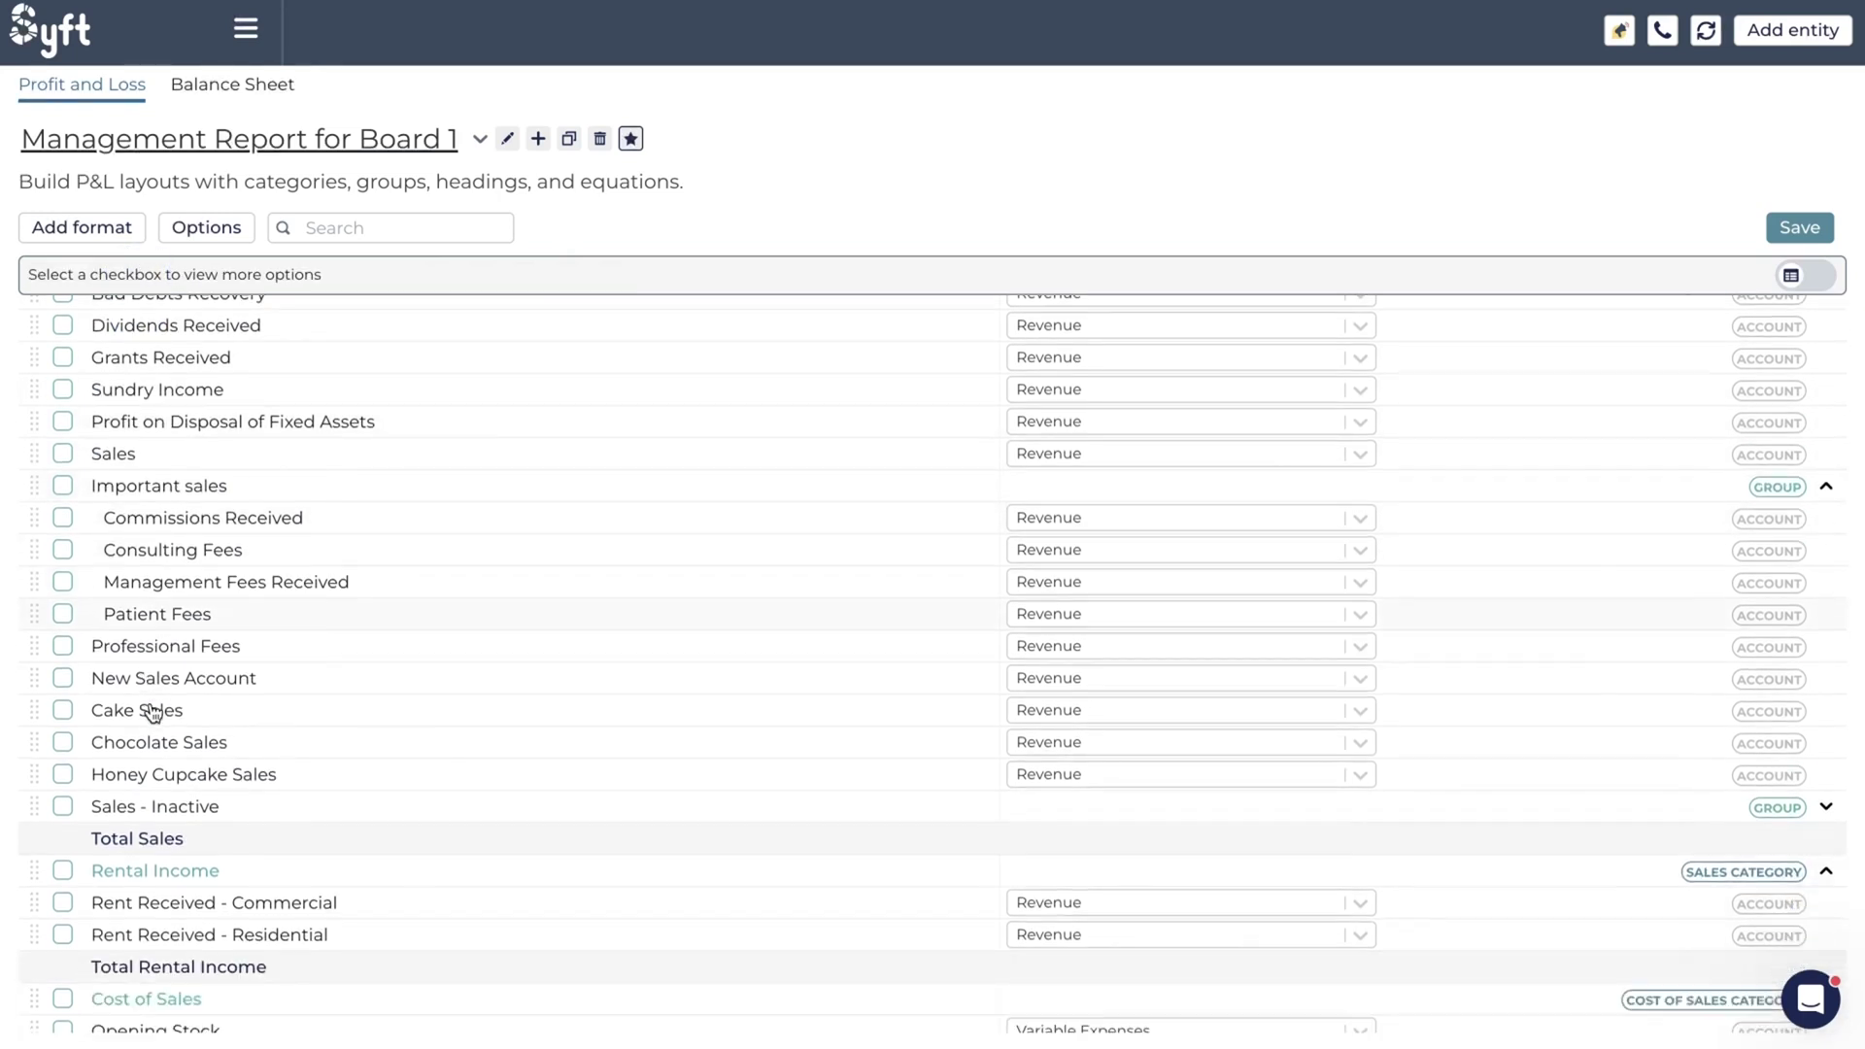
- Move the Rental Income category and its two rent accounts into the Sales category
{"action": "left_click", "coordinate": [66, 787]}
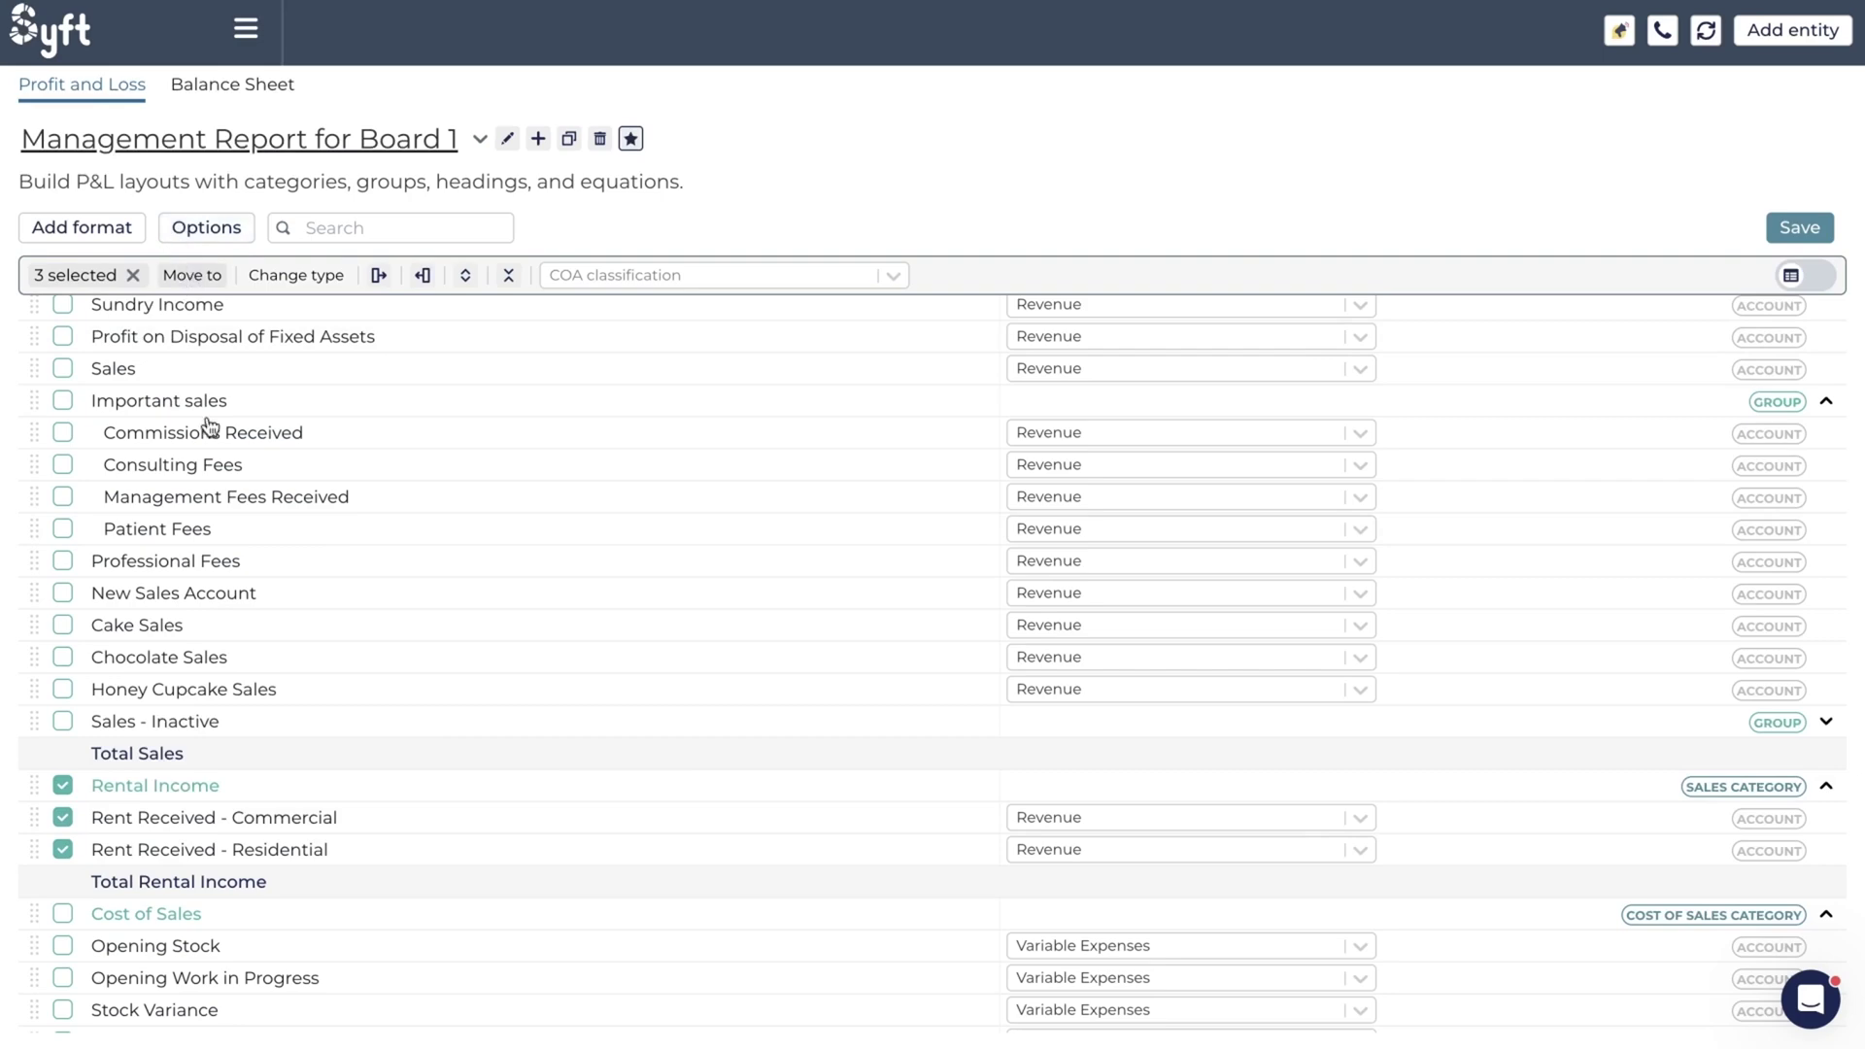
{"action": "scroll", "coordinate": [262, 670], "scroll_direction": "up", "scroll_amount": 2}
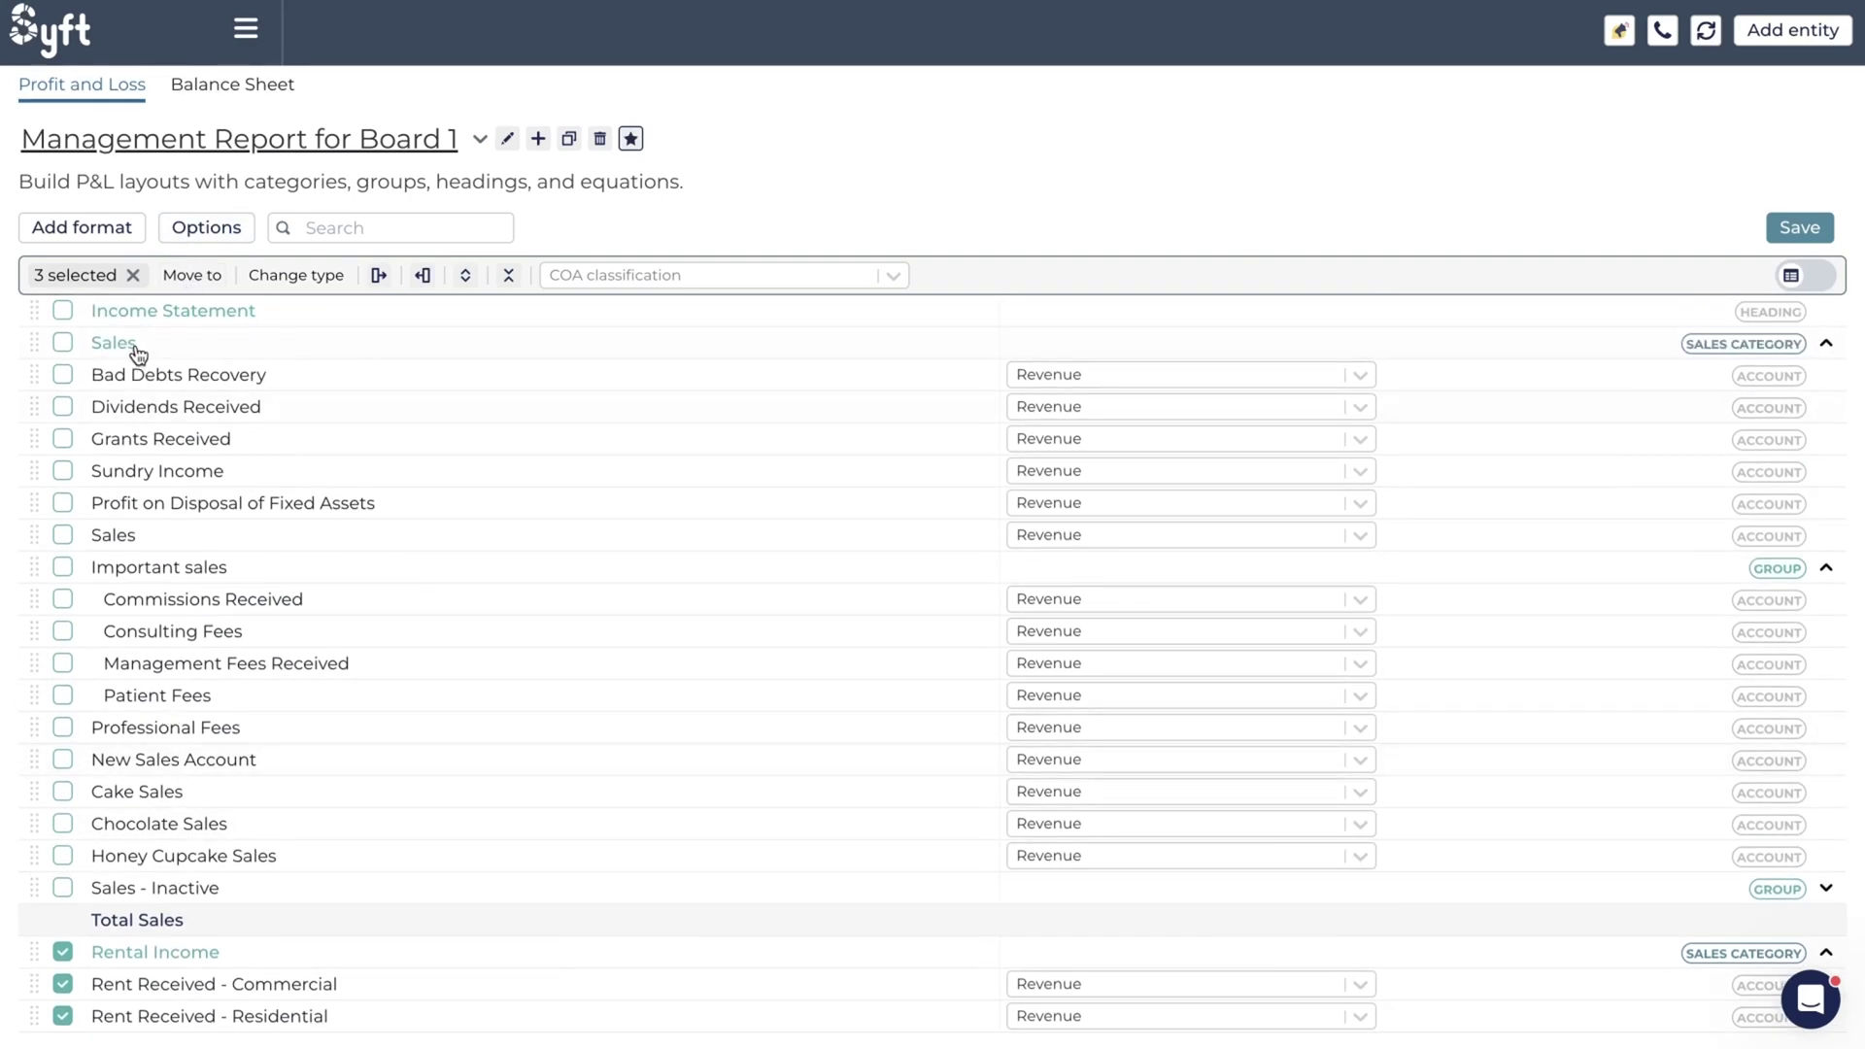
{"action": "left_click", "coordinate": [185, 282]}
{"action": "left_click", "coordinate": [753, 508]}
{"action": "type", "text": "sales"}
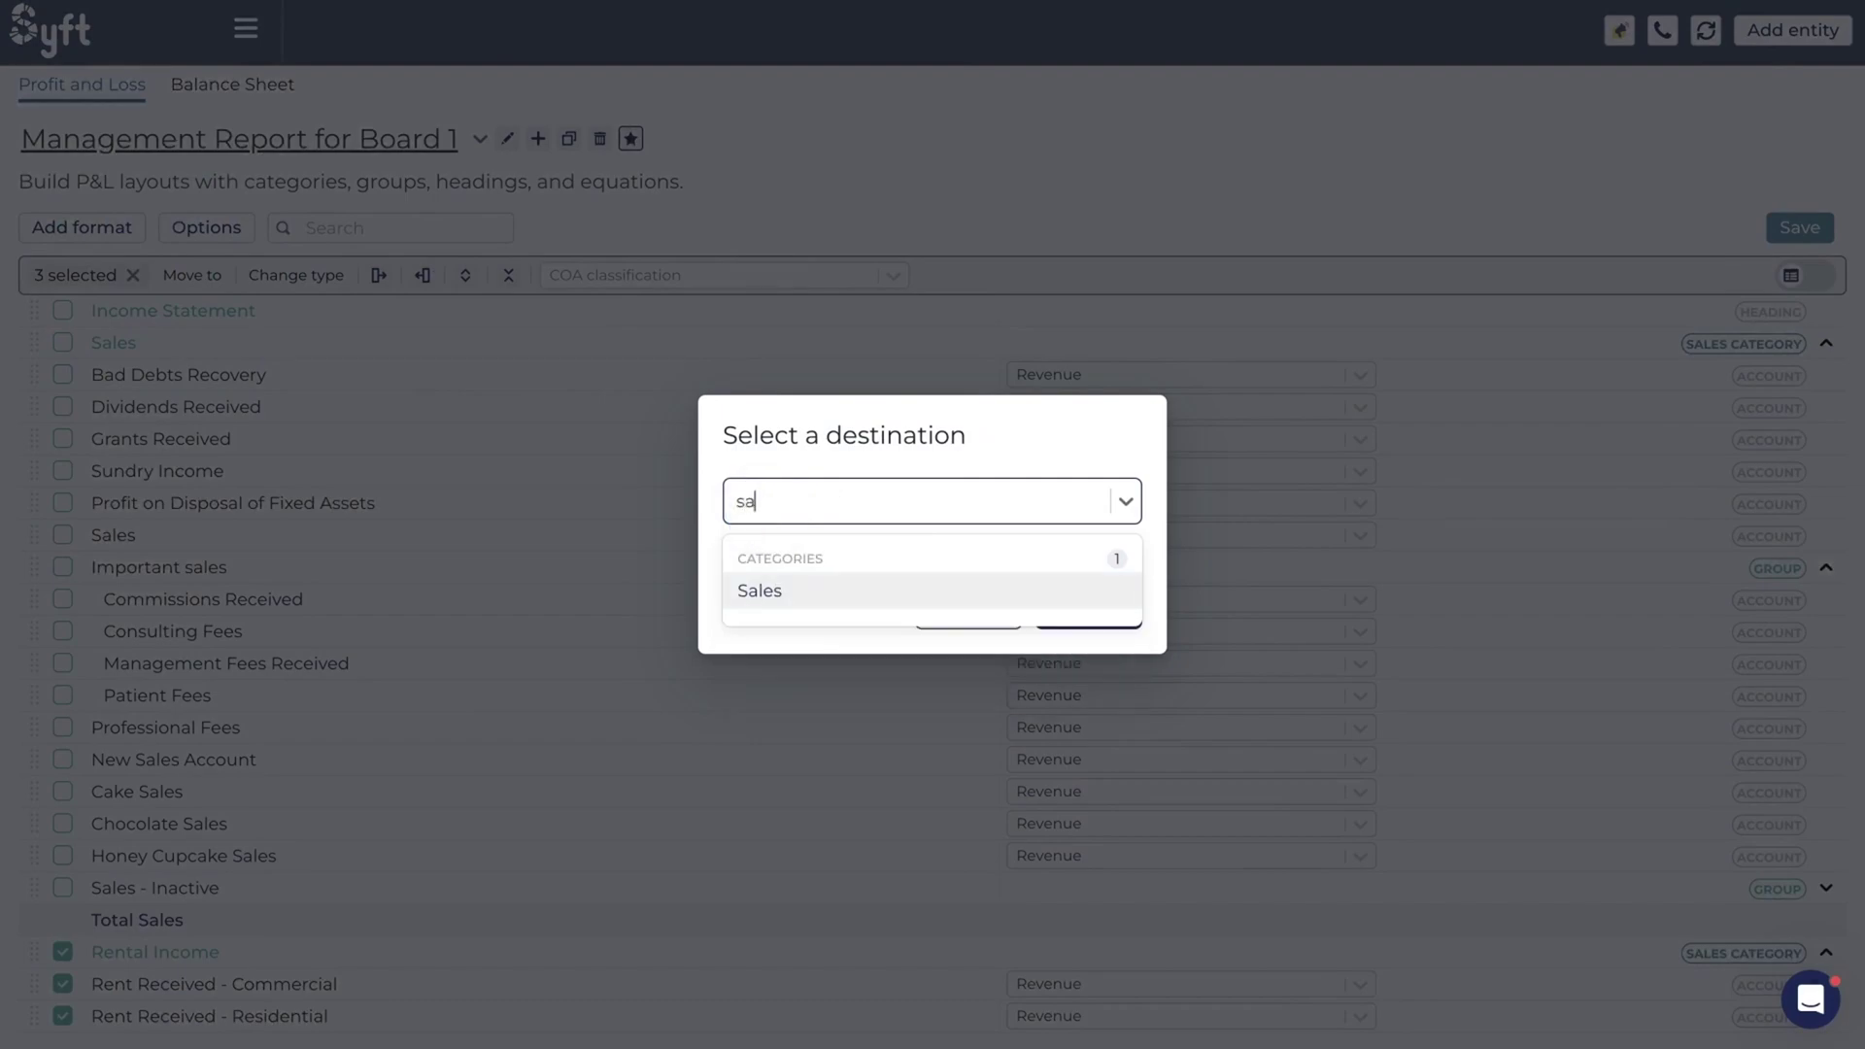
{"action": "left_click", "coordinate": [778, 586]}
{"action": "left_click", "coordinate": [1088, 607]}
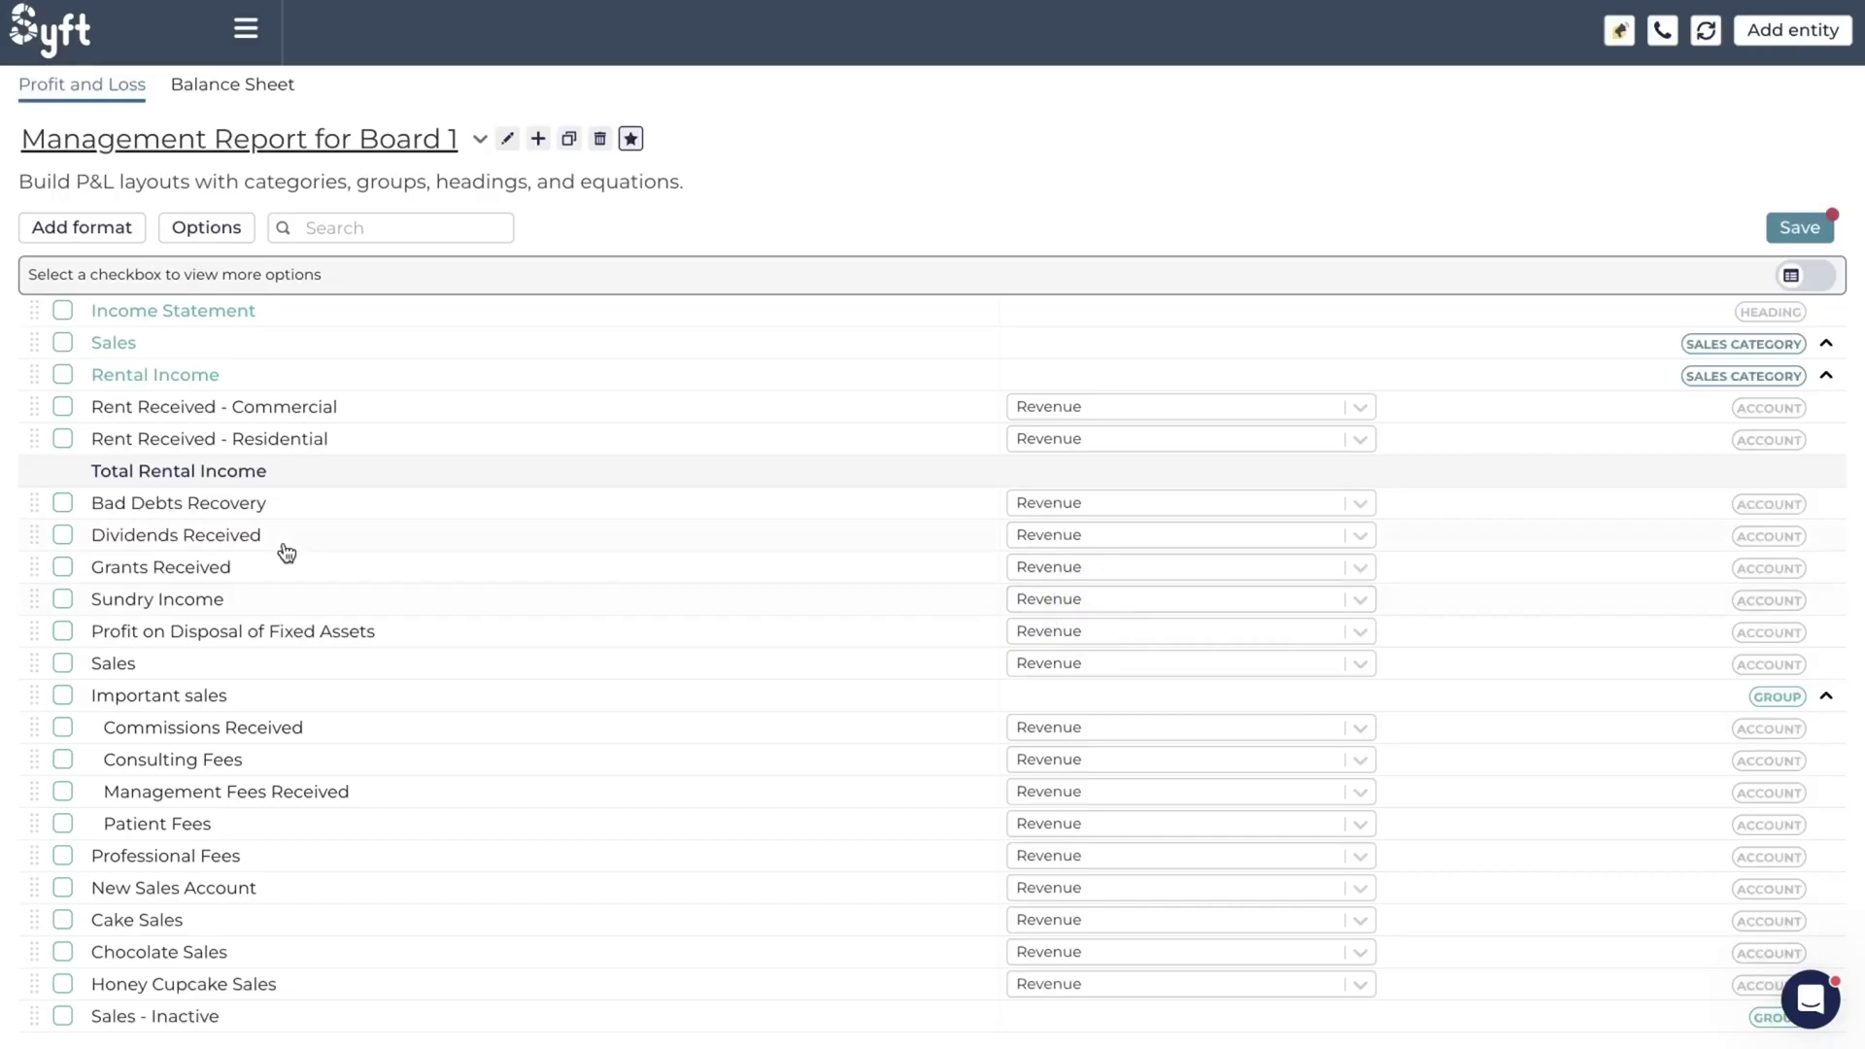
- Move the Rental Income category out of Sales to the Main Layout and reposition it between Sales and Cost of Sales
{"action": "left_click", "coordinate": [62, 375]}
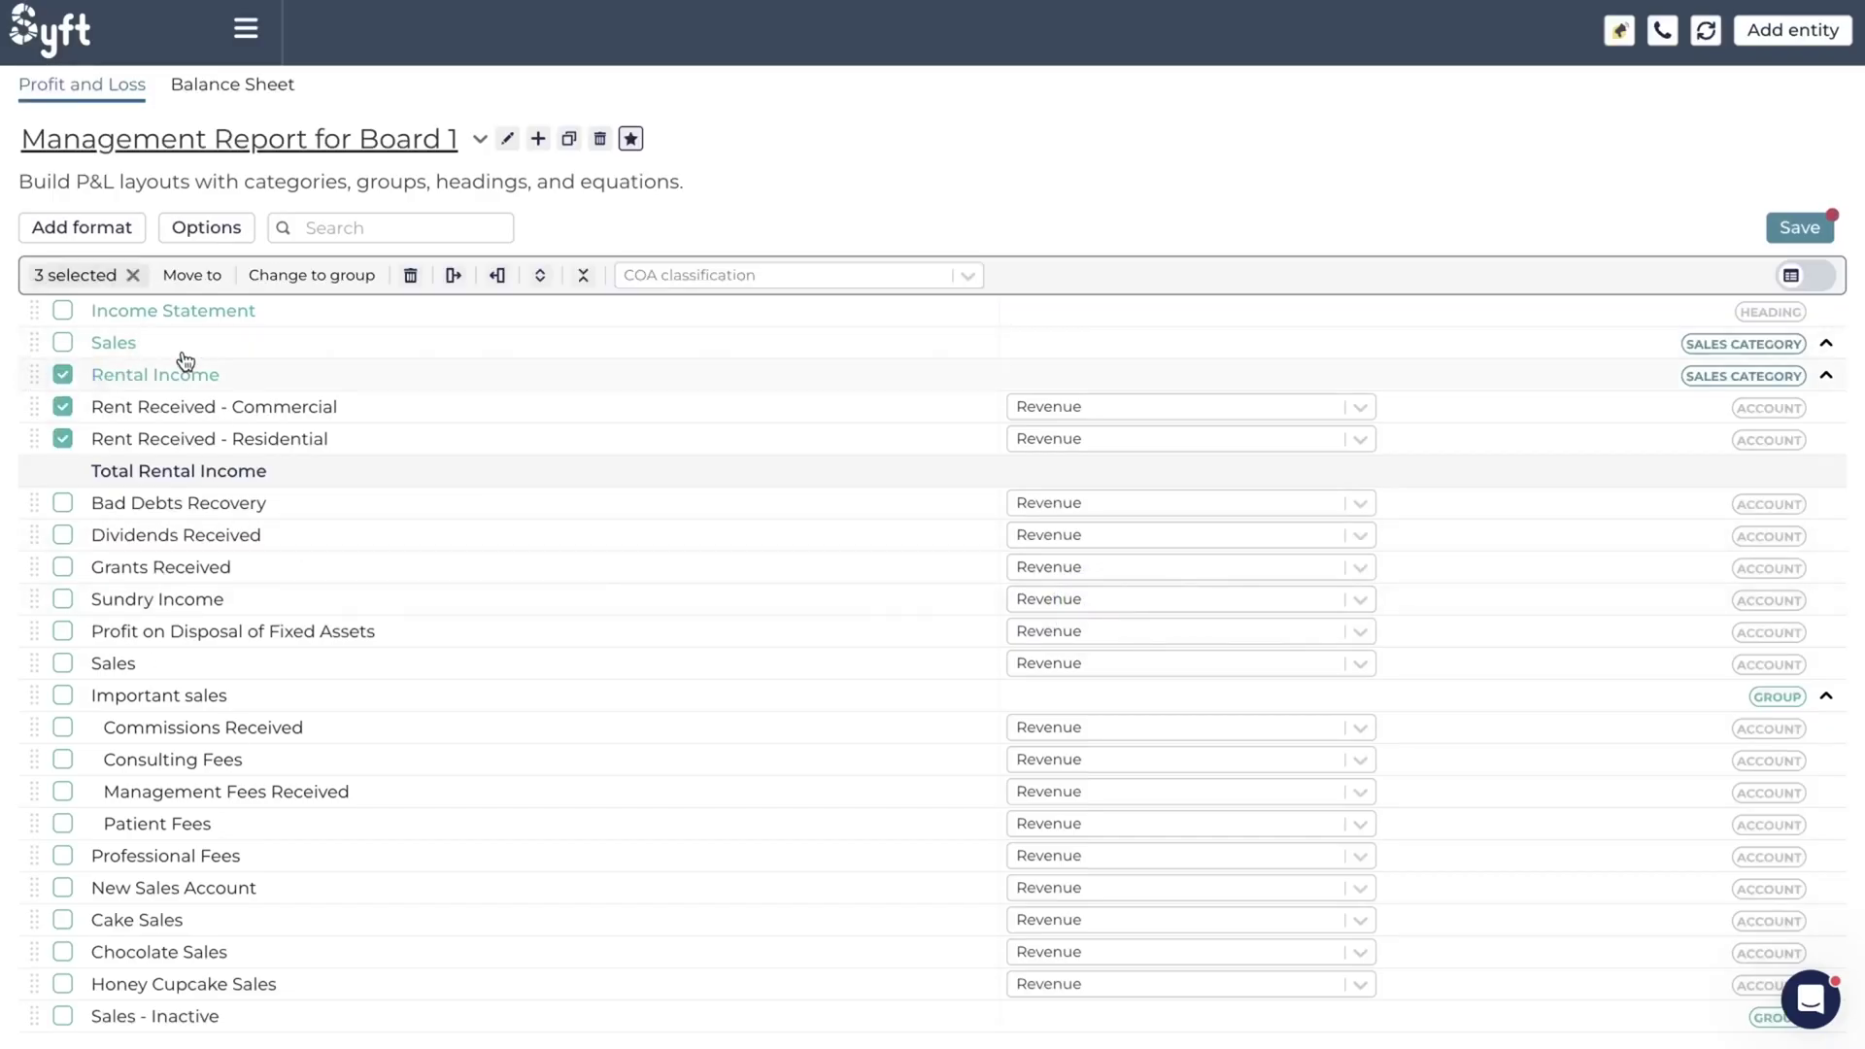
{"action": "left_click", "coordinate": [212, 284]}
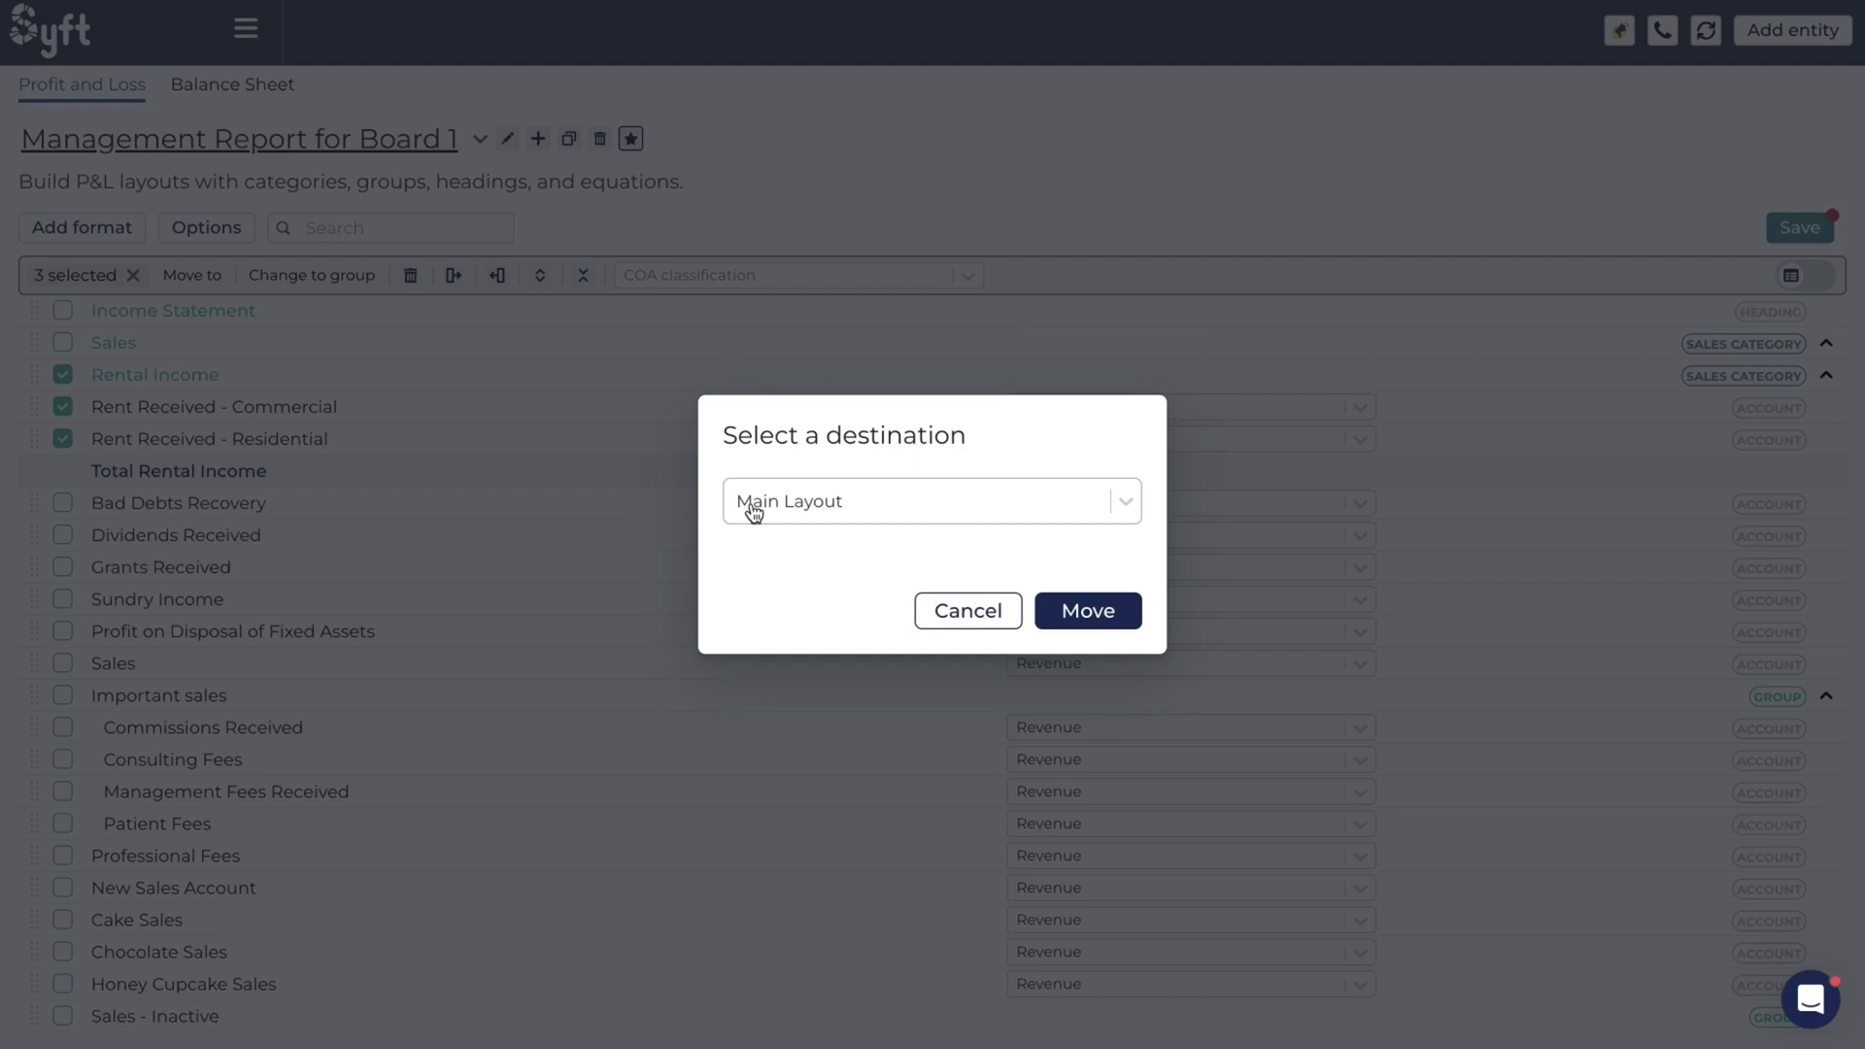
{"action": "left_click", "coordinate": [860, 507]}
{"action": "left_click", "coordinate": [835, 590]}
{"action": "left_click", "coordinate": [1079, 630]}
{"action": "scroll", "coordinate": [500, 659], "scroll_direction": "down", "scroll_amount": 4}
{"action": "scroll", "coordinate": [500, 658], "scroll_direction": "up", "scroll_amount": 4}
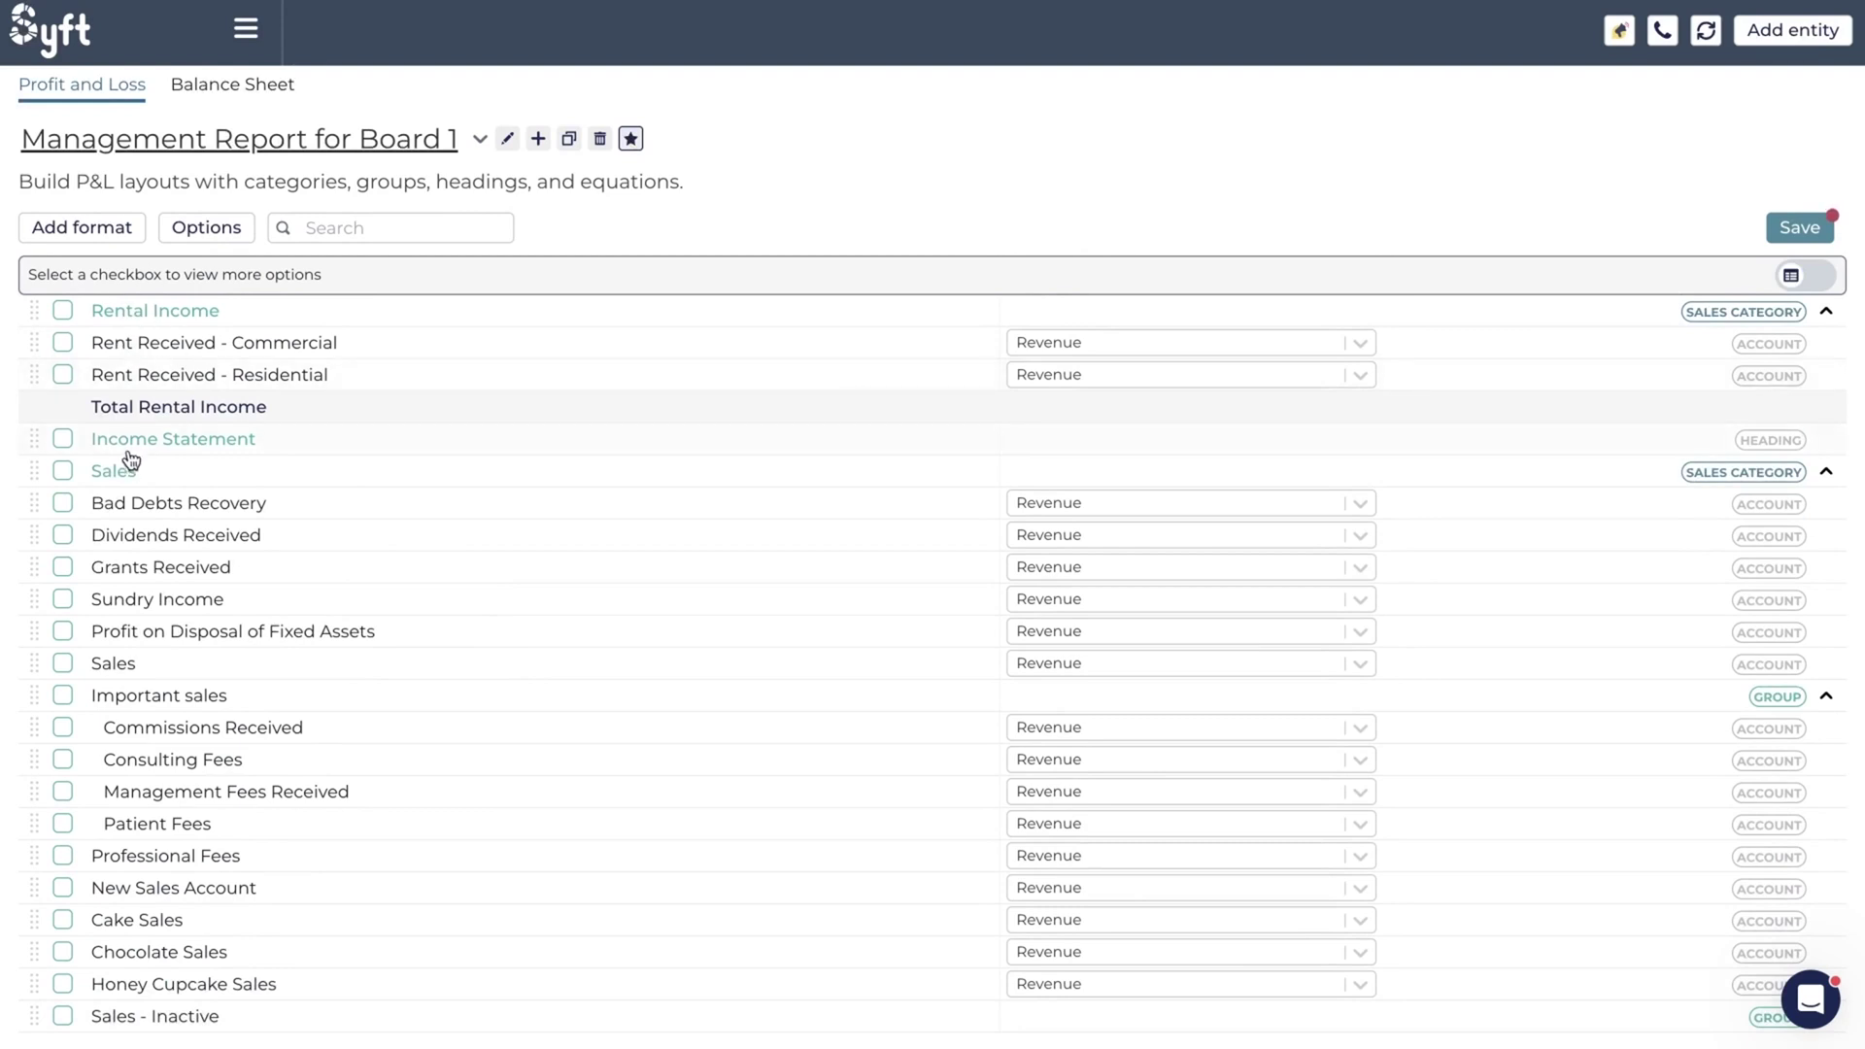
{"action": "left_click_drag", "start_coordinate": [34, 309], "coordinate": [145, 384]}
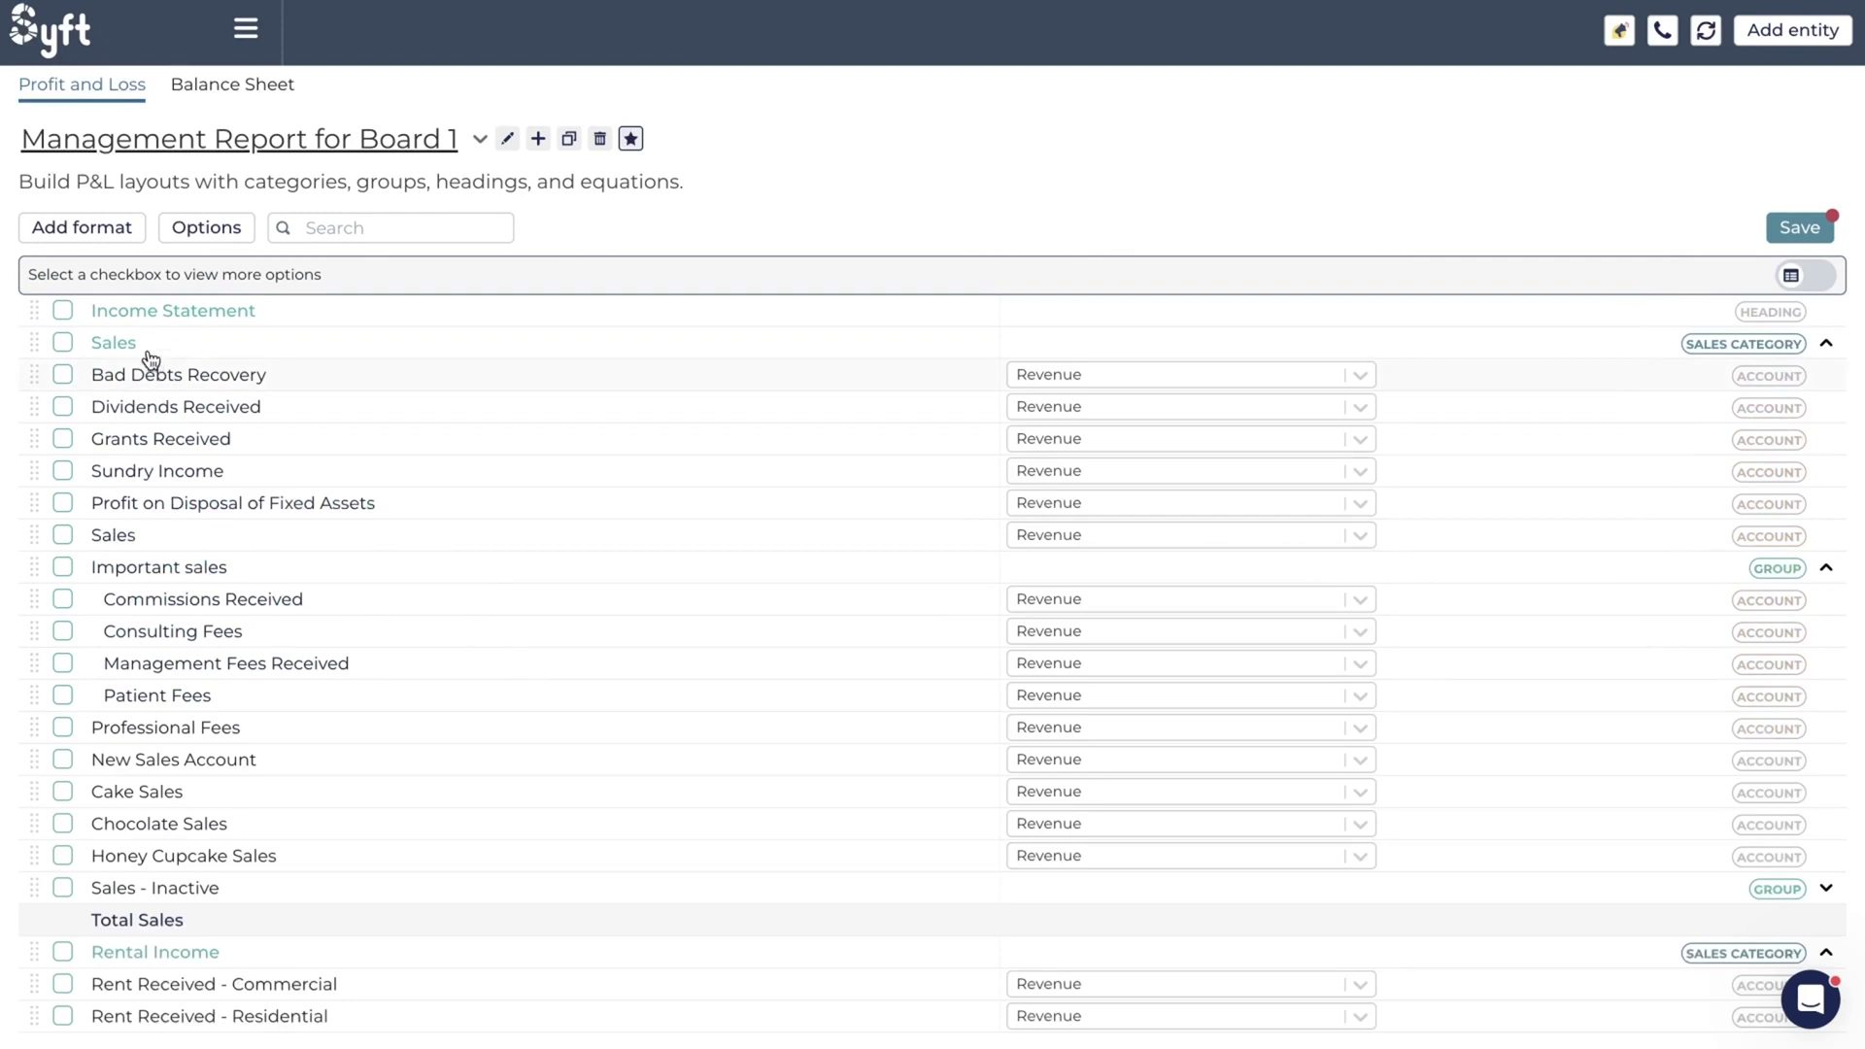
- Change the category type of Rental Income to Other Income
{"action": "scroll", "coordinate": [160, 777], "scroll_direction": "down", "scroll_amount": 2}
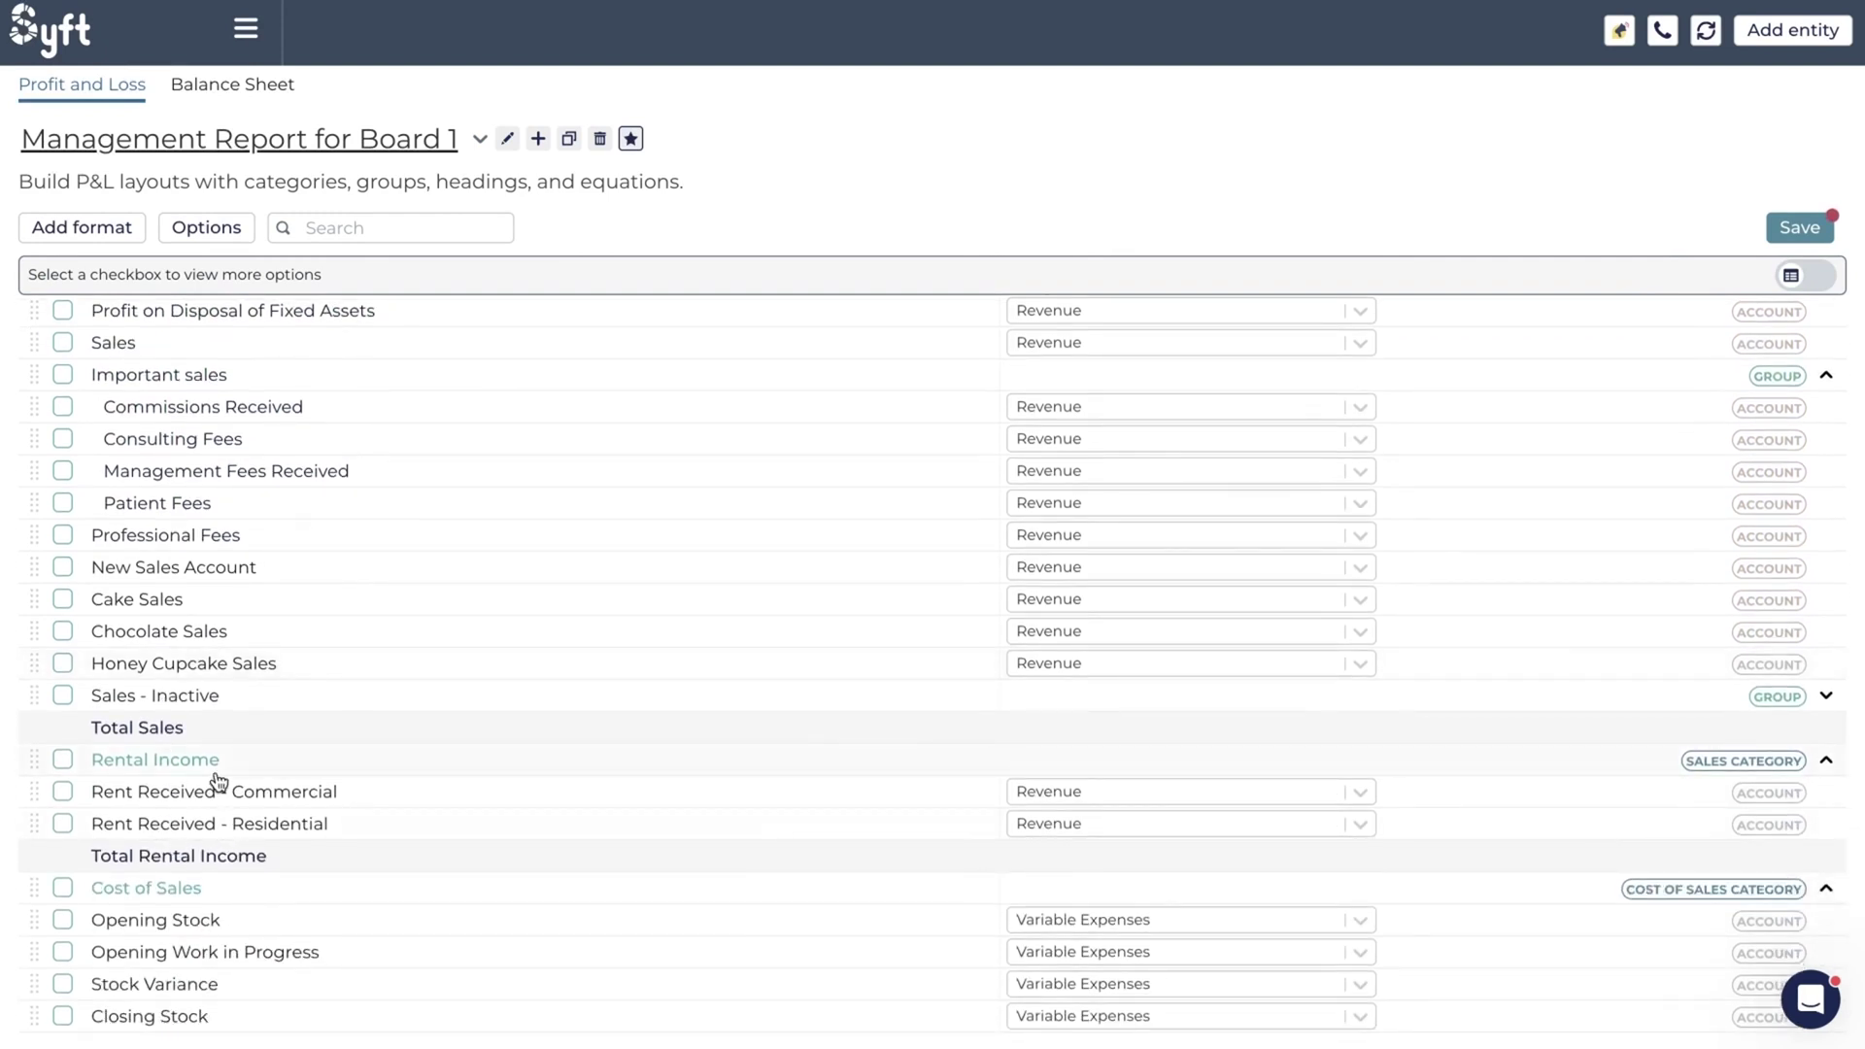
{"action": "left_click", "coordinate": [62, 760]}
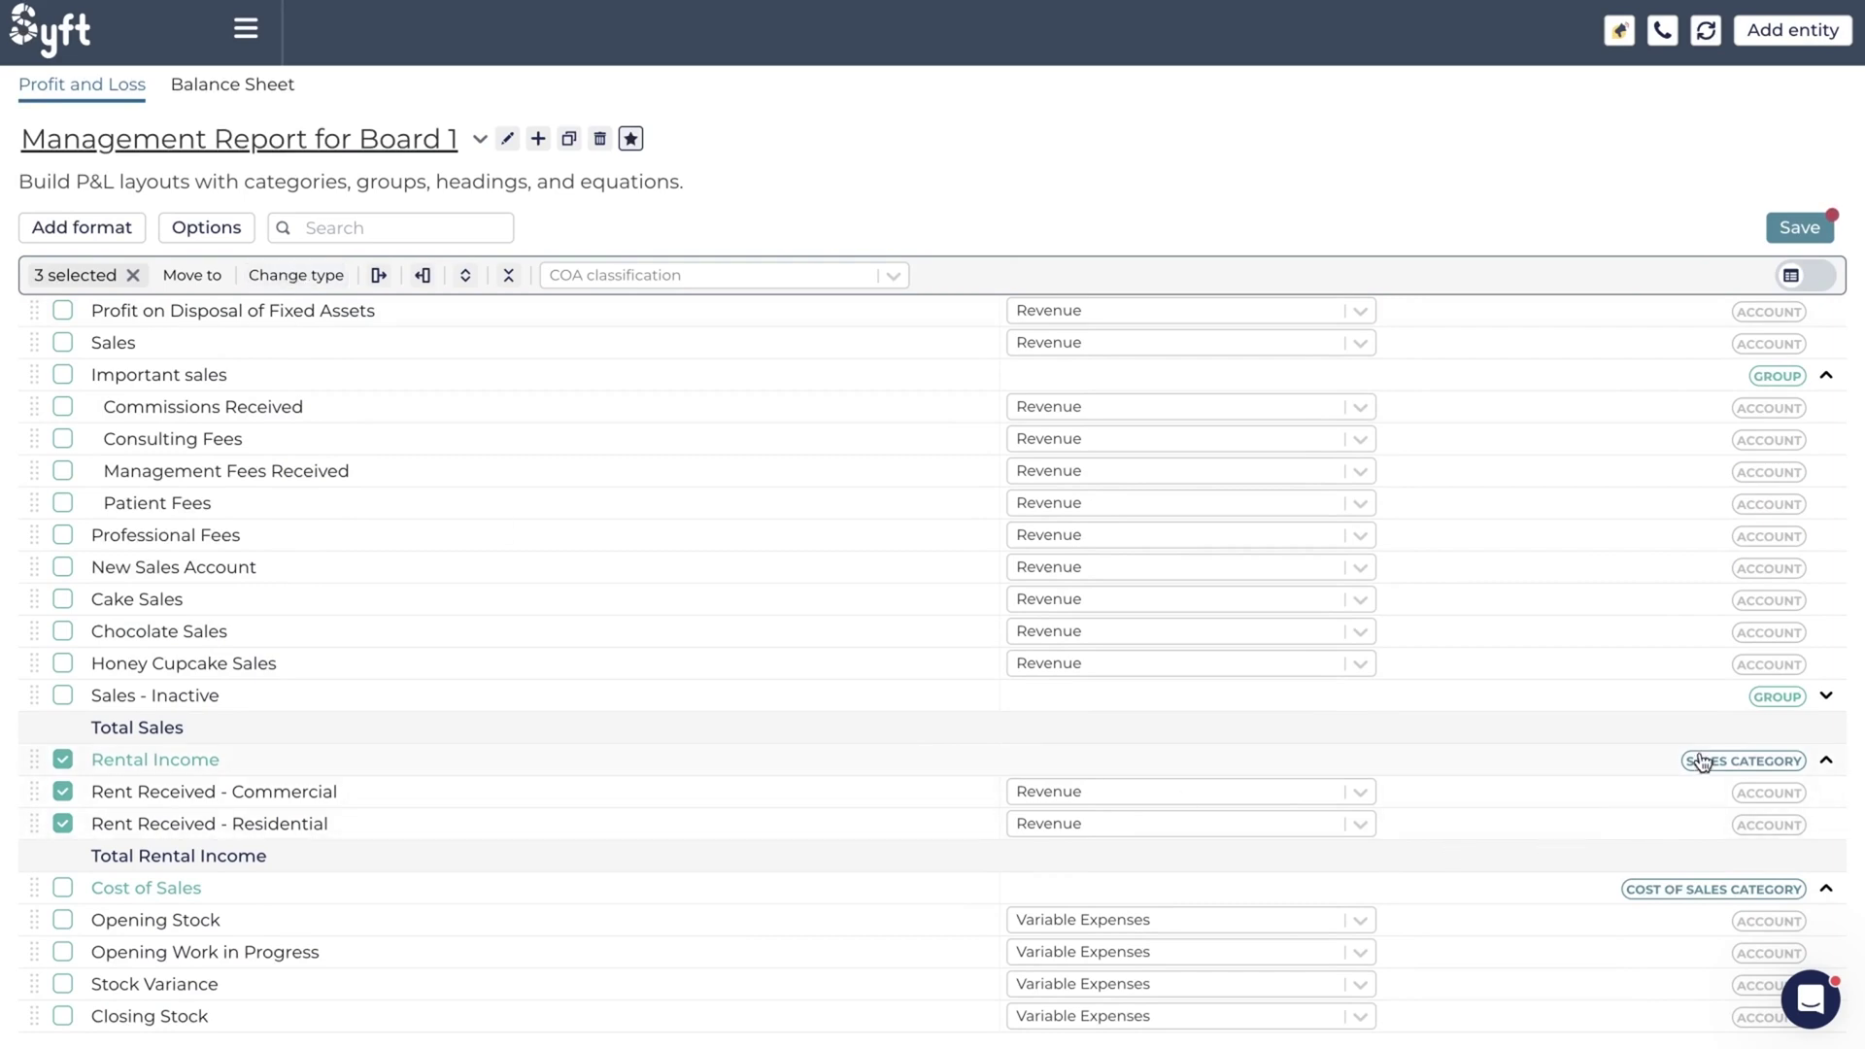
{"action": "left_click", "coordinate": [305, 282]}
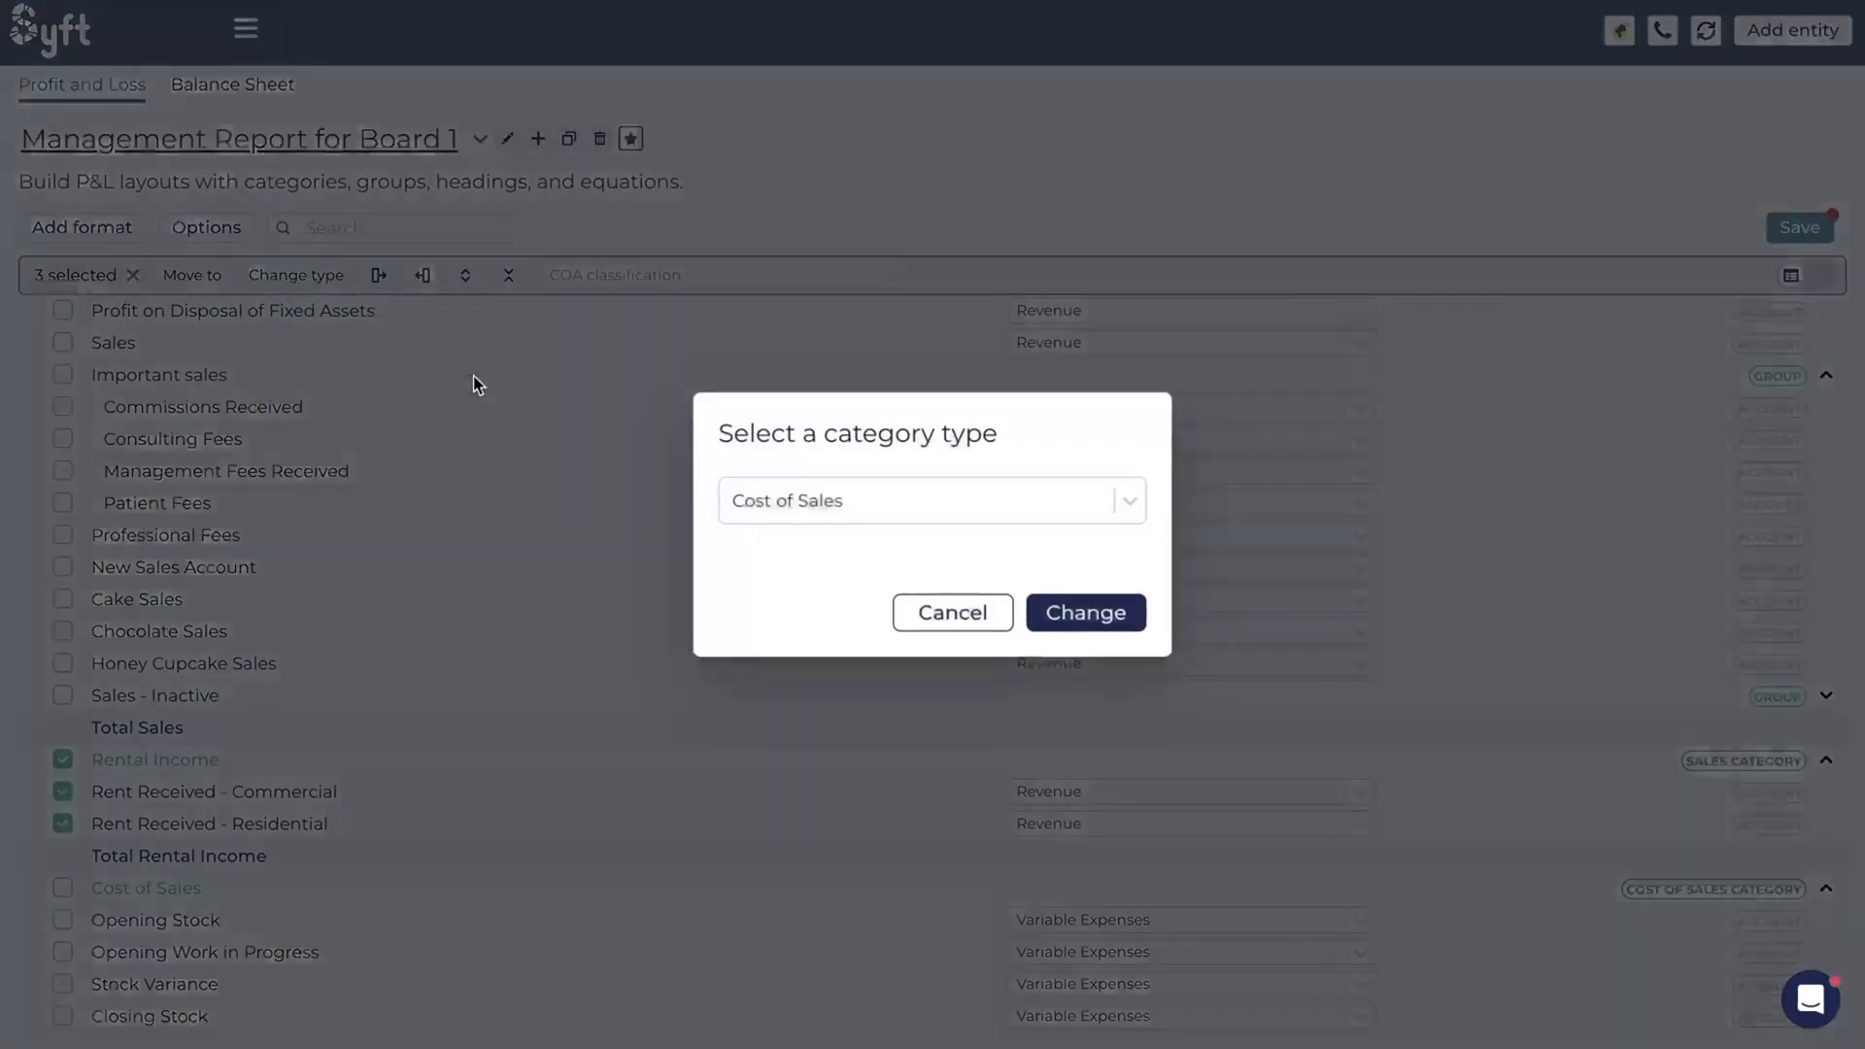
{"action": "left_click", "coordinate": [770, 515]}
{"action": "type", "text": "other"}
{"action": "left_click", "coordinate": [806, 561]}
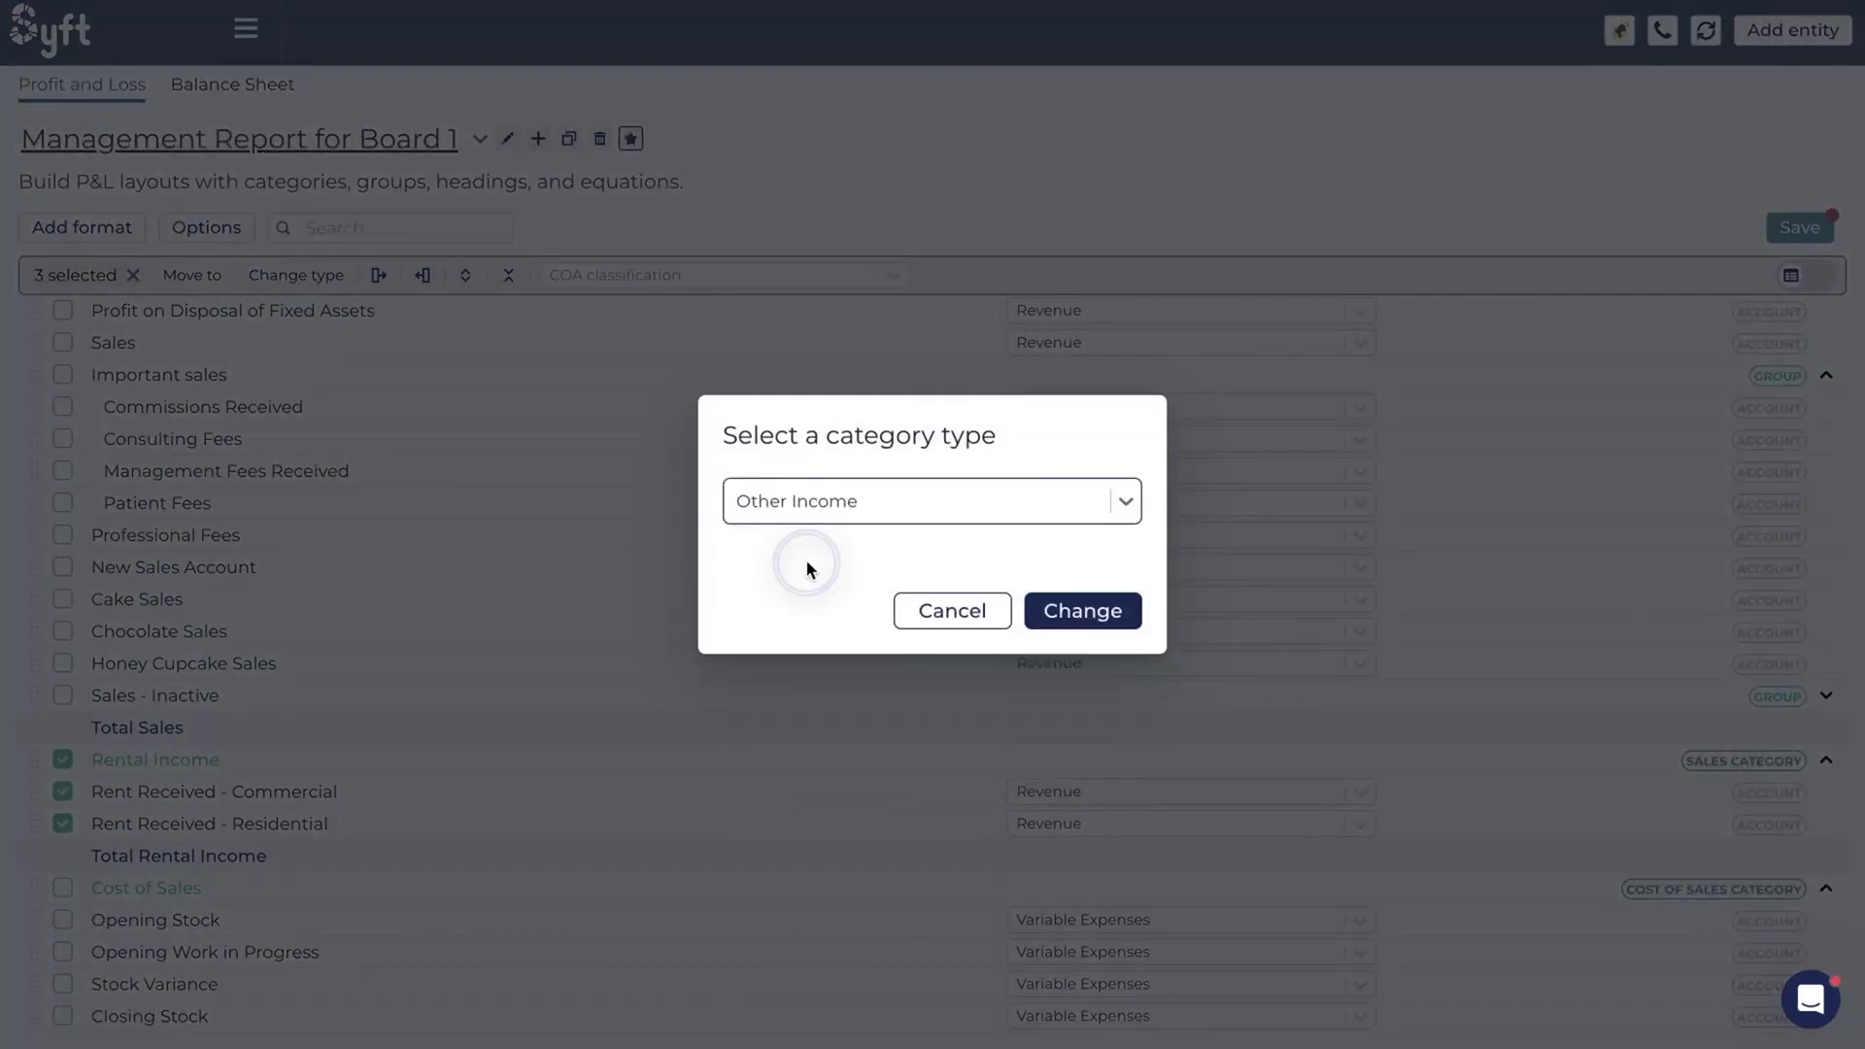
{"action": "left_click", "coordinate": [1115, 617]}
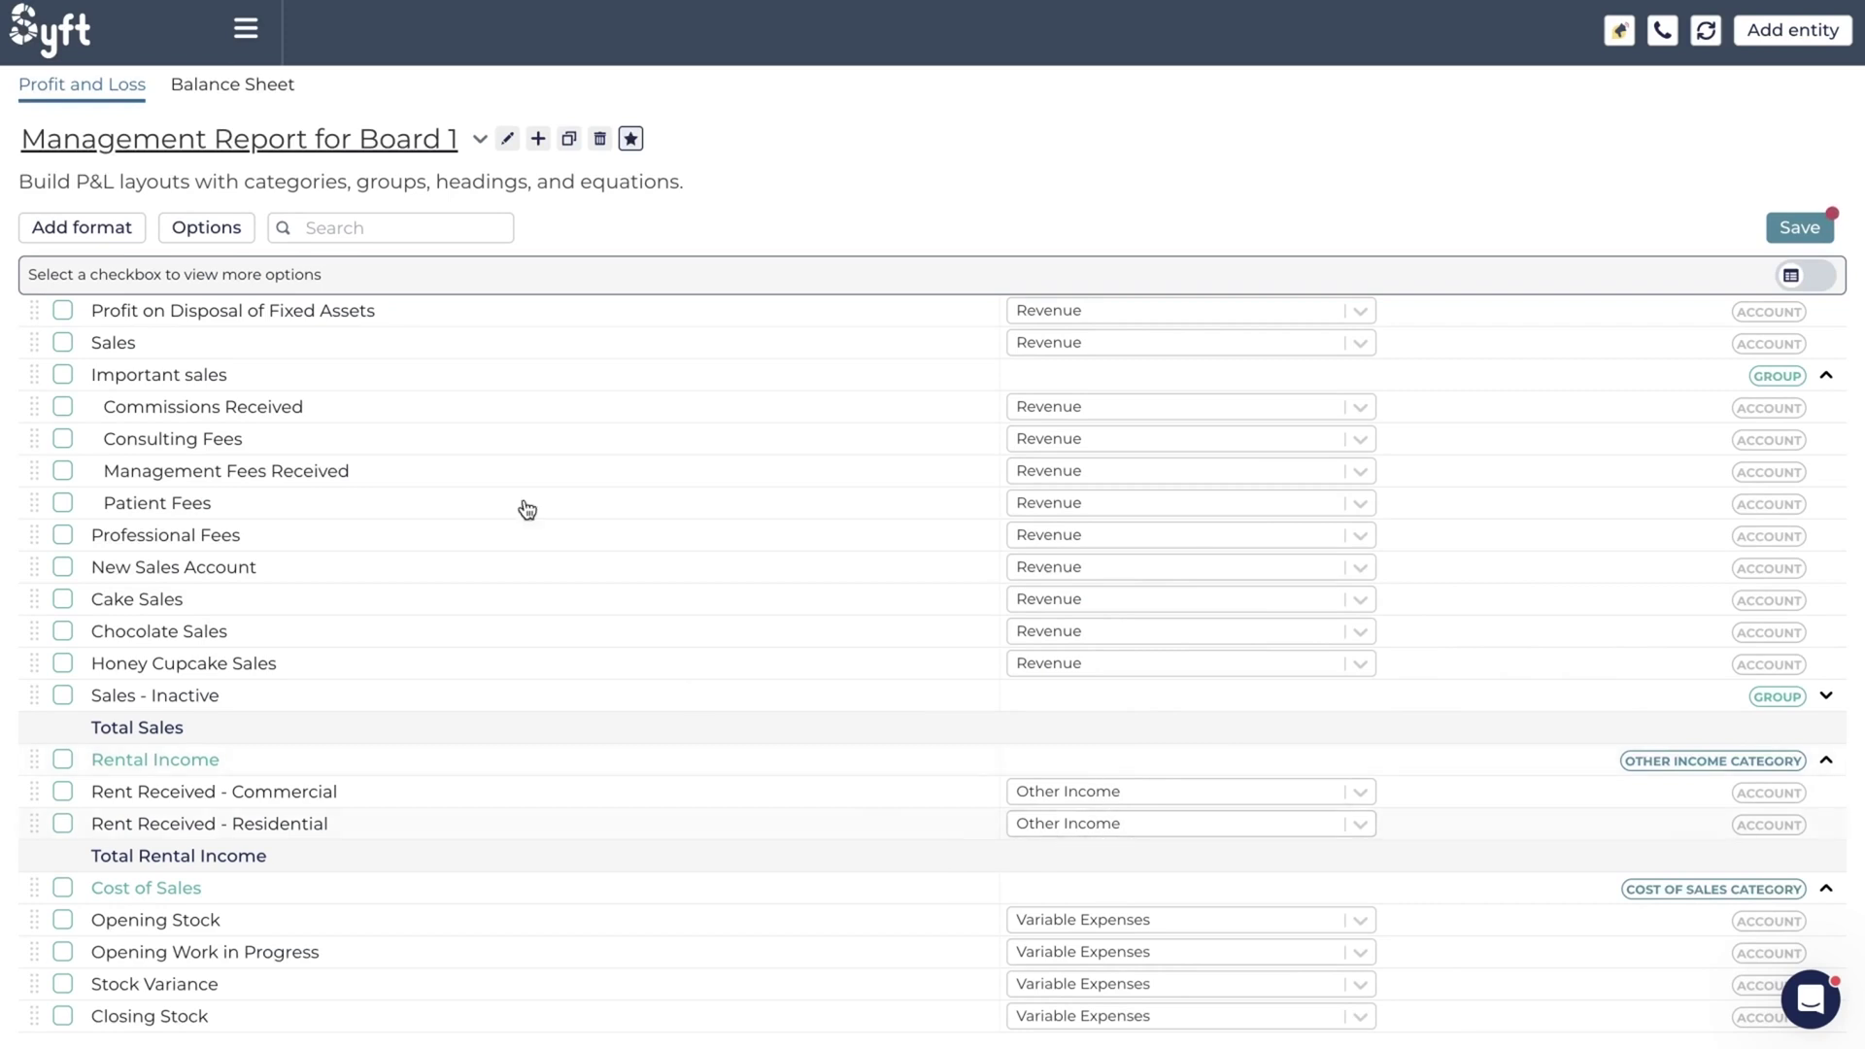
- Set the COA classification of the Rental Income accounts to Revenue and clear the selection
{"action": "left_click", "coordinate": [62, 758]}
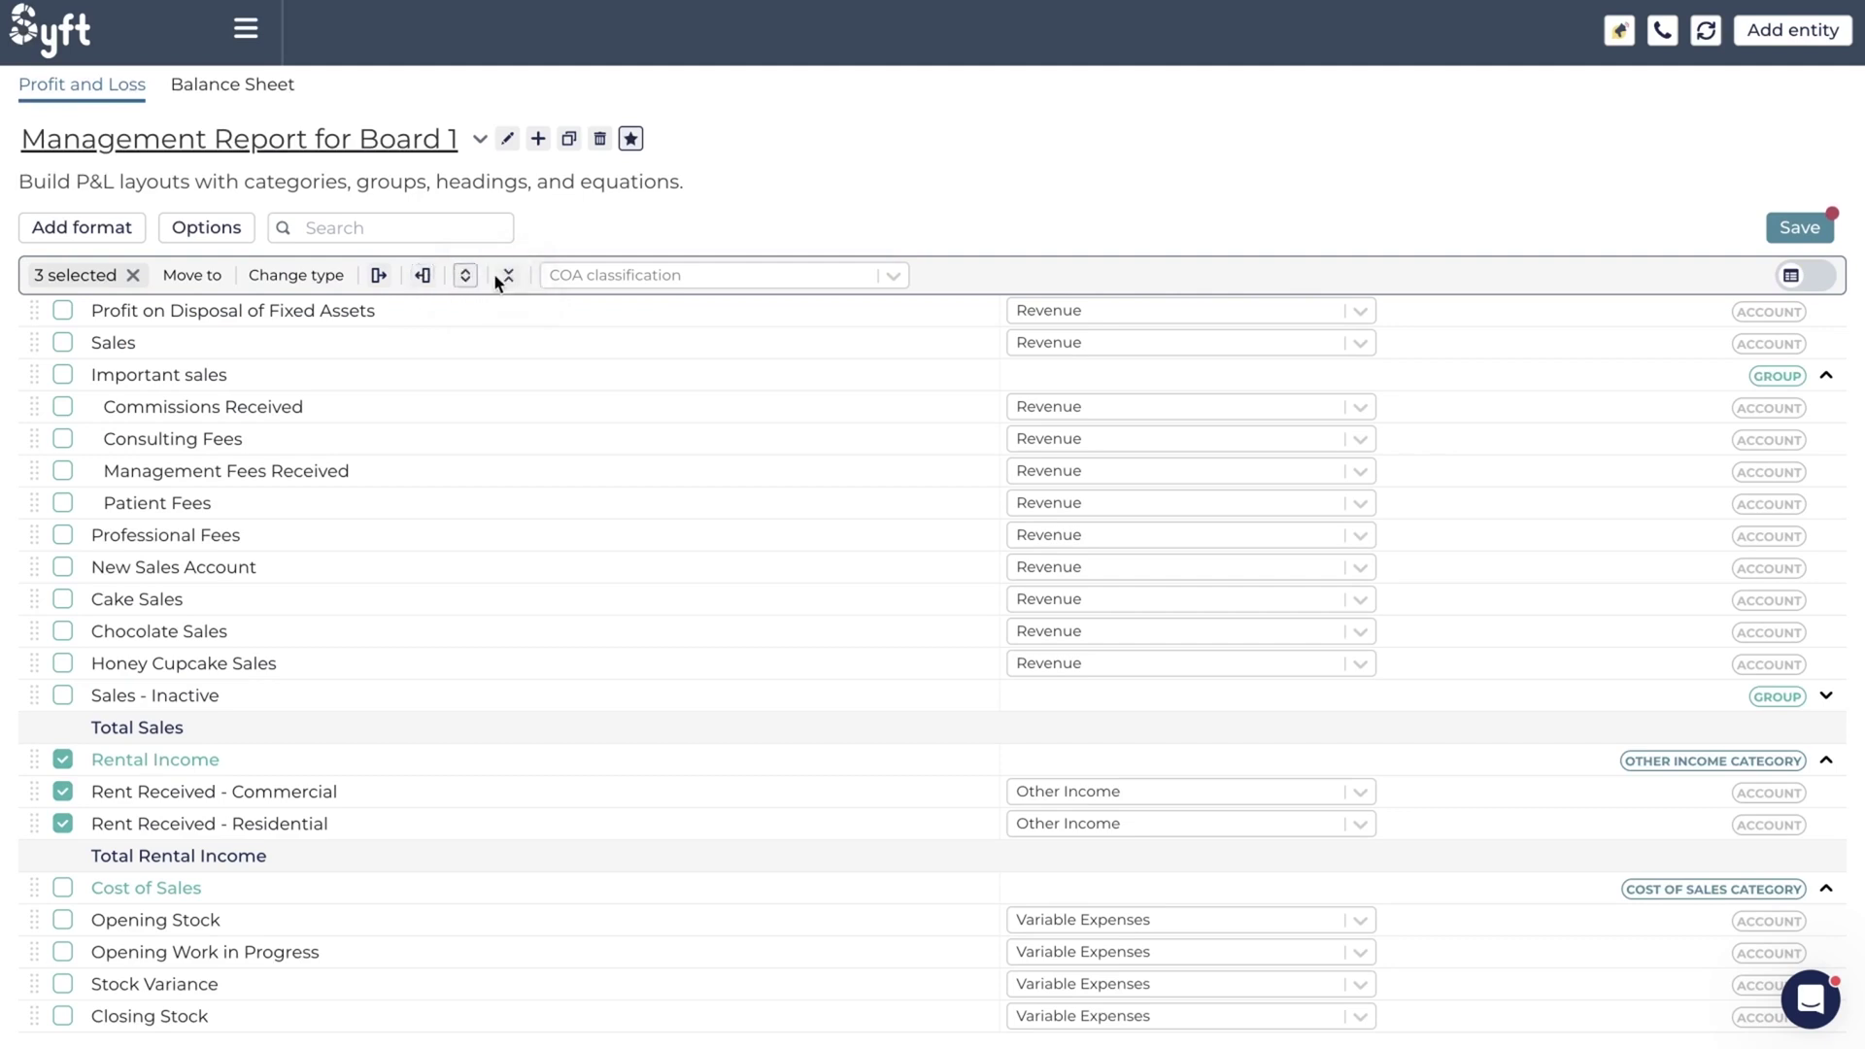
{"action": "left_click", "coordinate": [612, 276]}
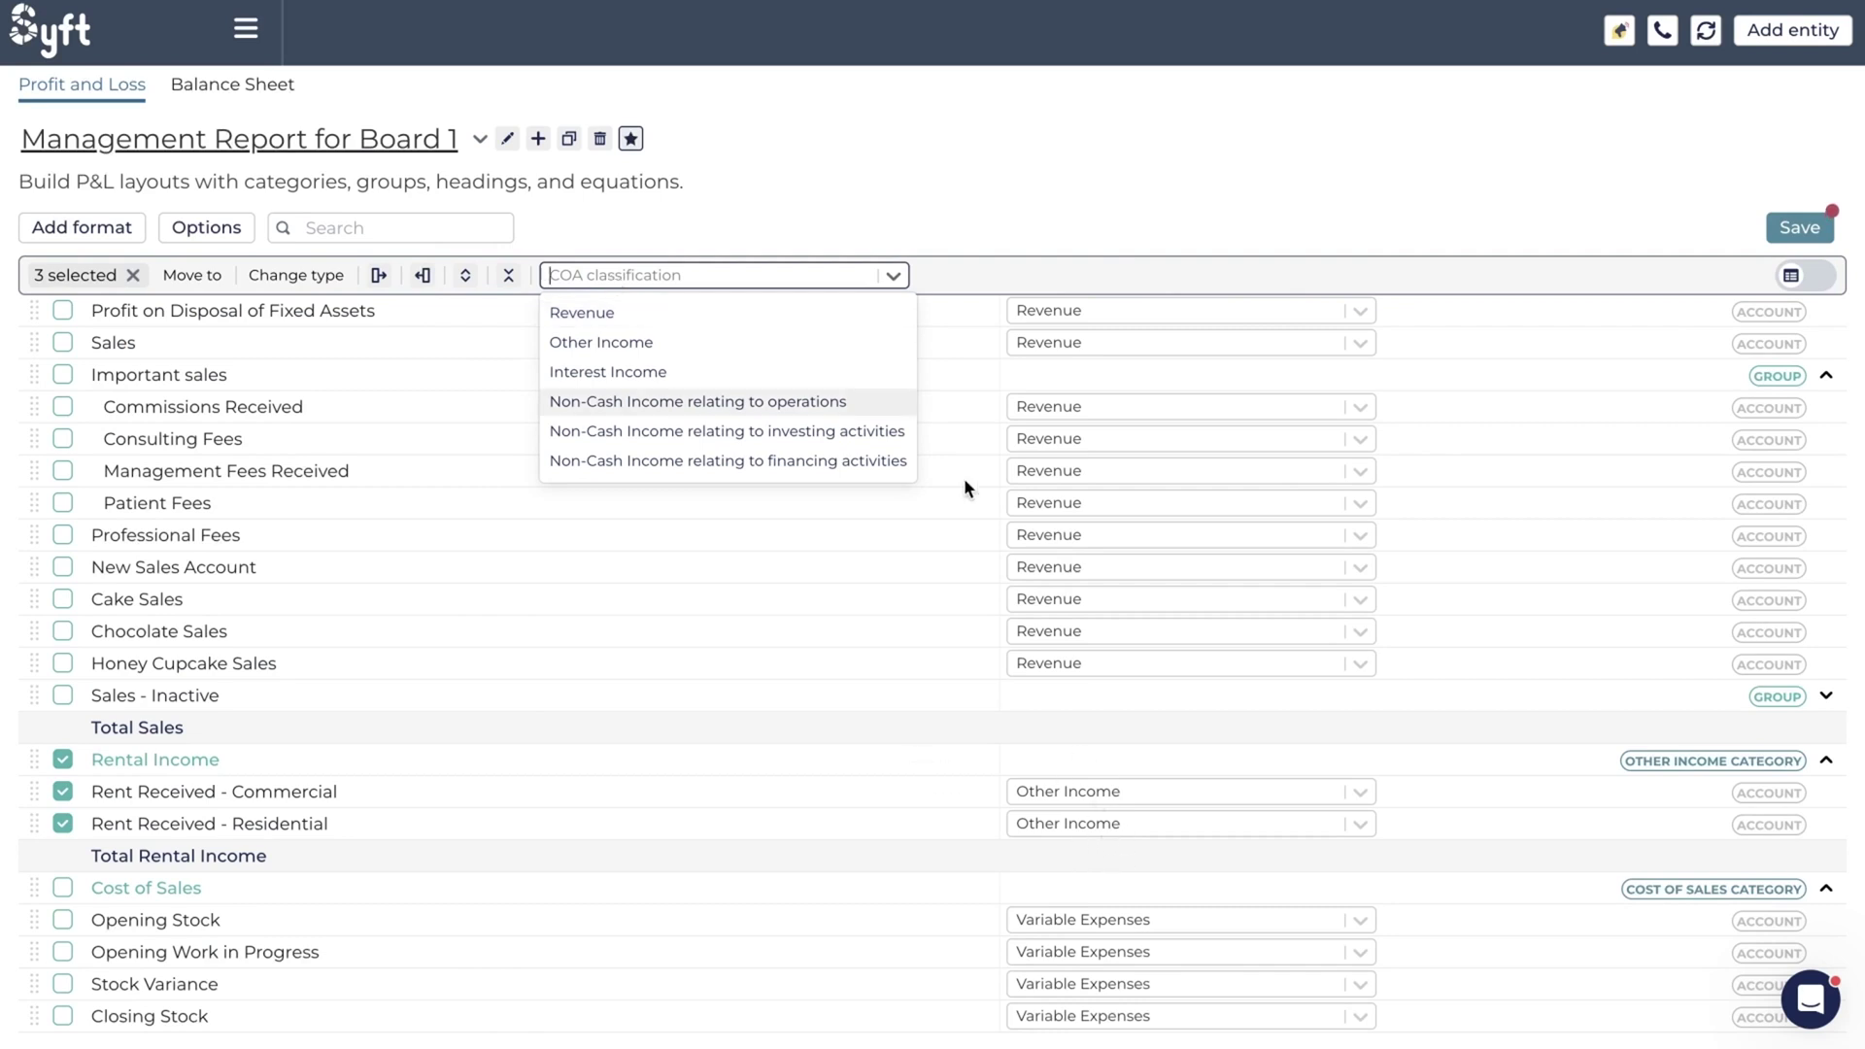
{"action": "left_click", "coordinate": [612, 313]}
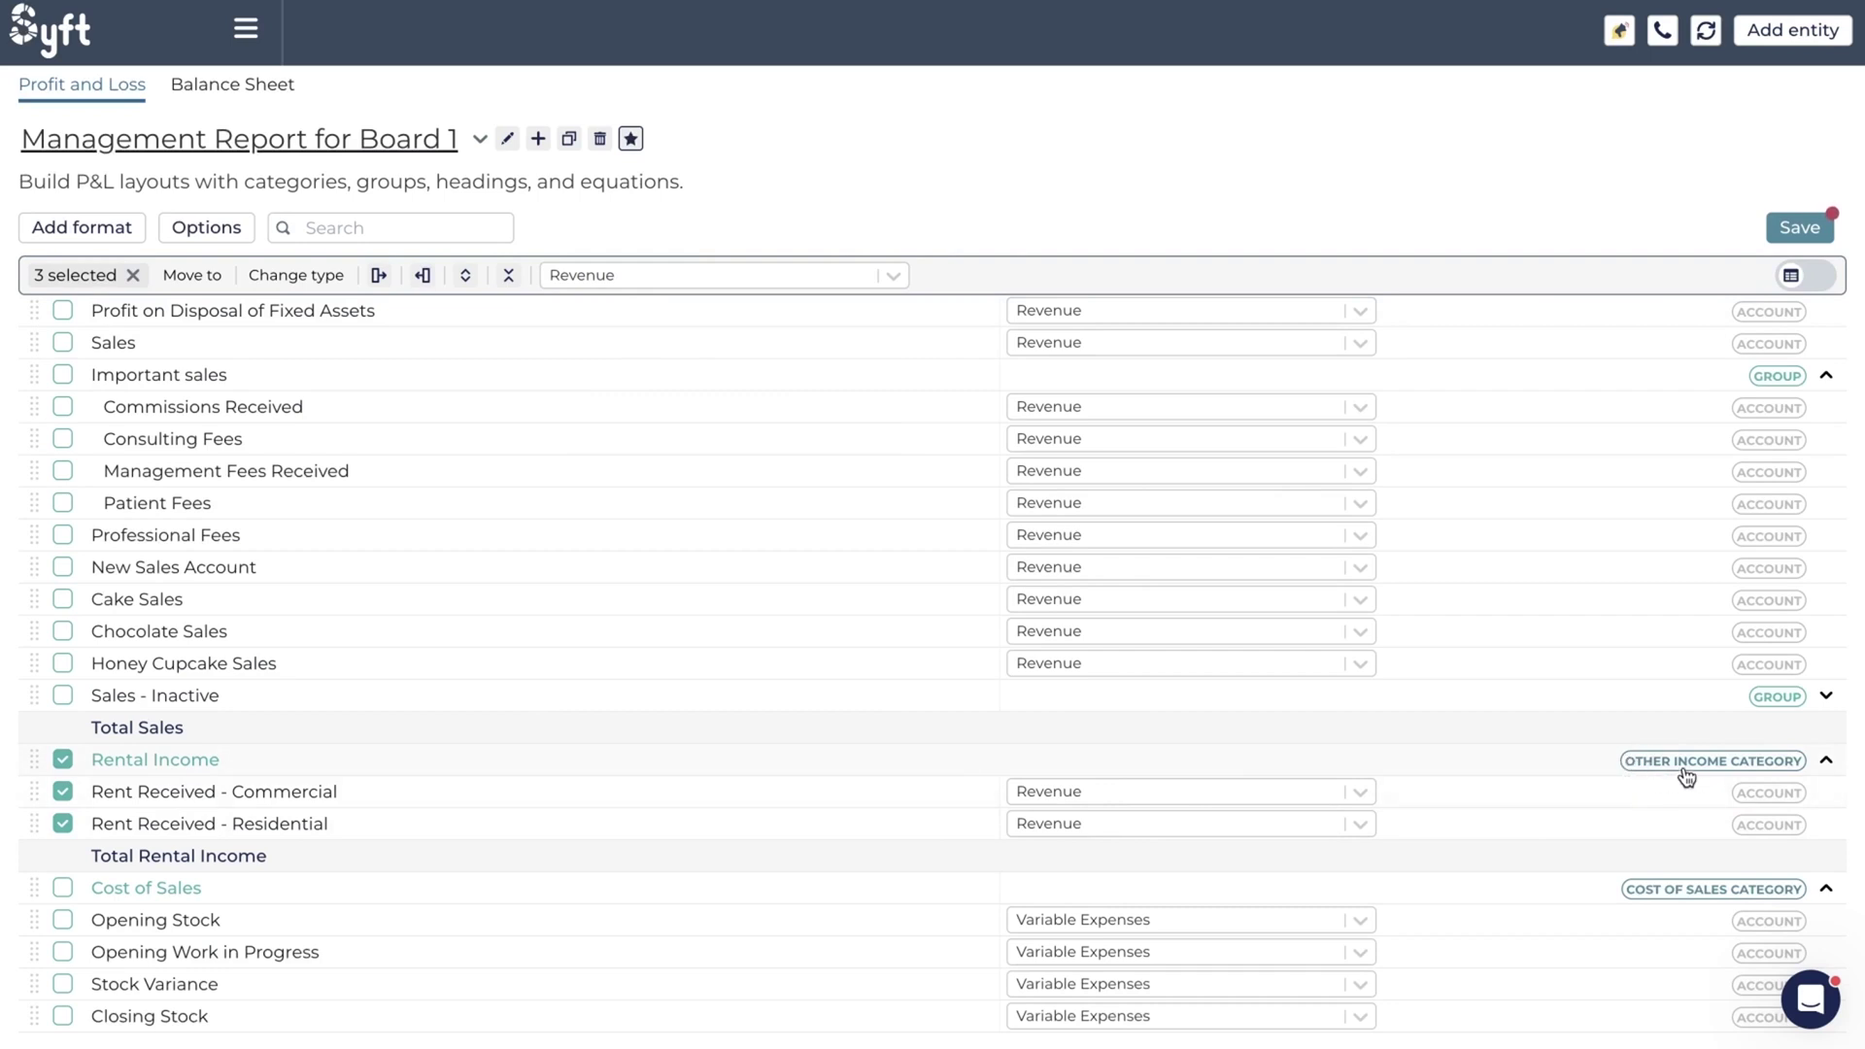
{"action": "left_click", "coordinate": [139, 276]}
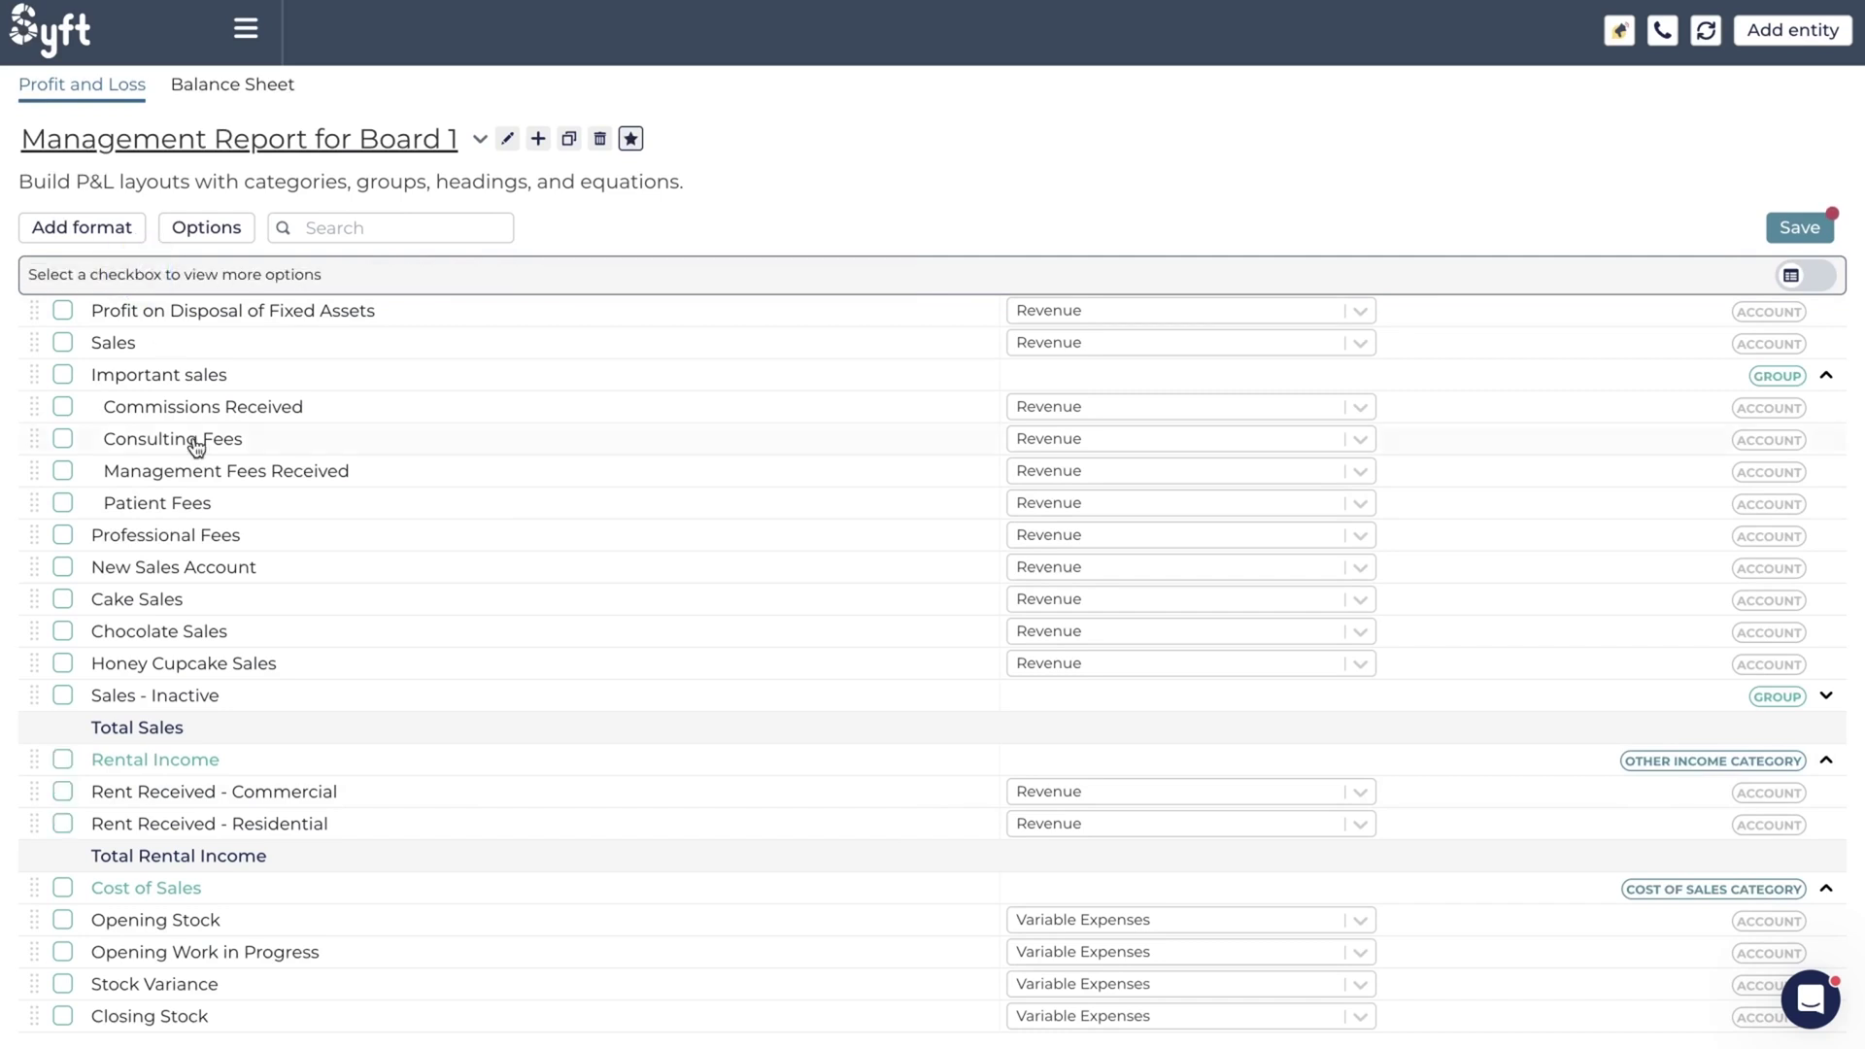
- Search the layout for "commiss", select the Commissions Received account, and clear the search
{"action": "scroll", "coordinate": [196, 446], "scroll_direction": "up", "scroll_amount": 2}
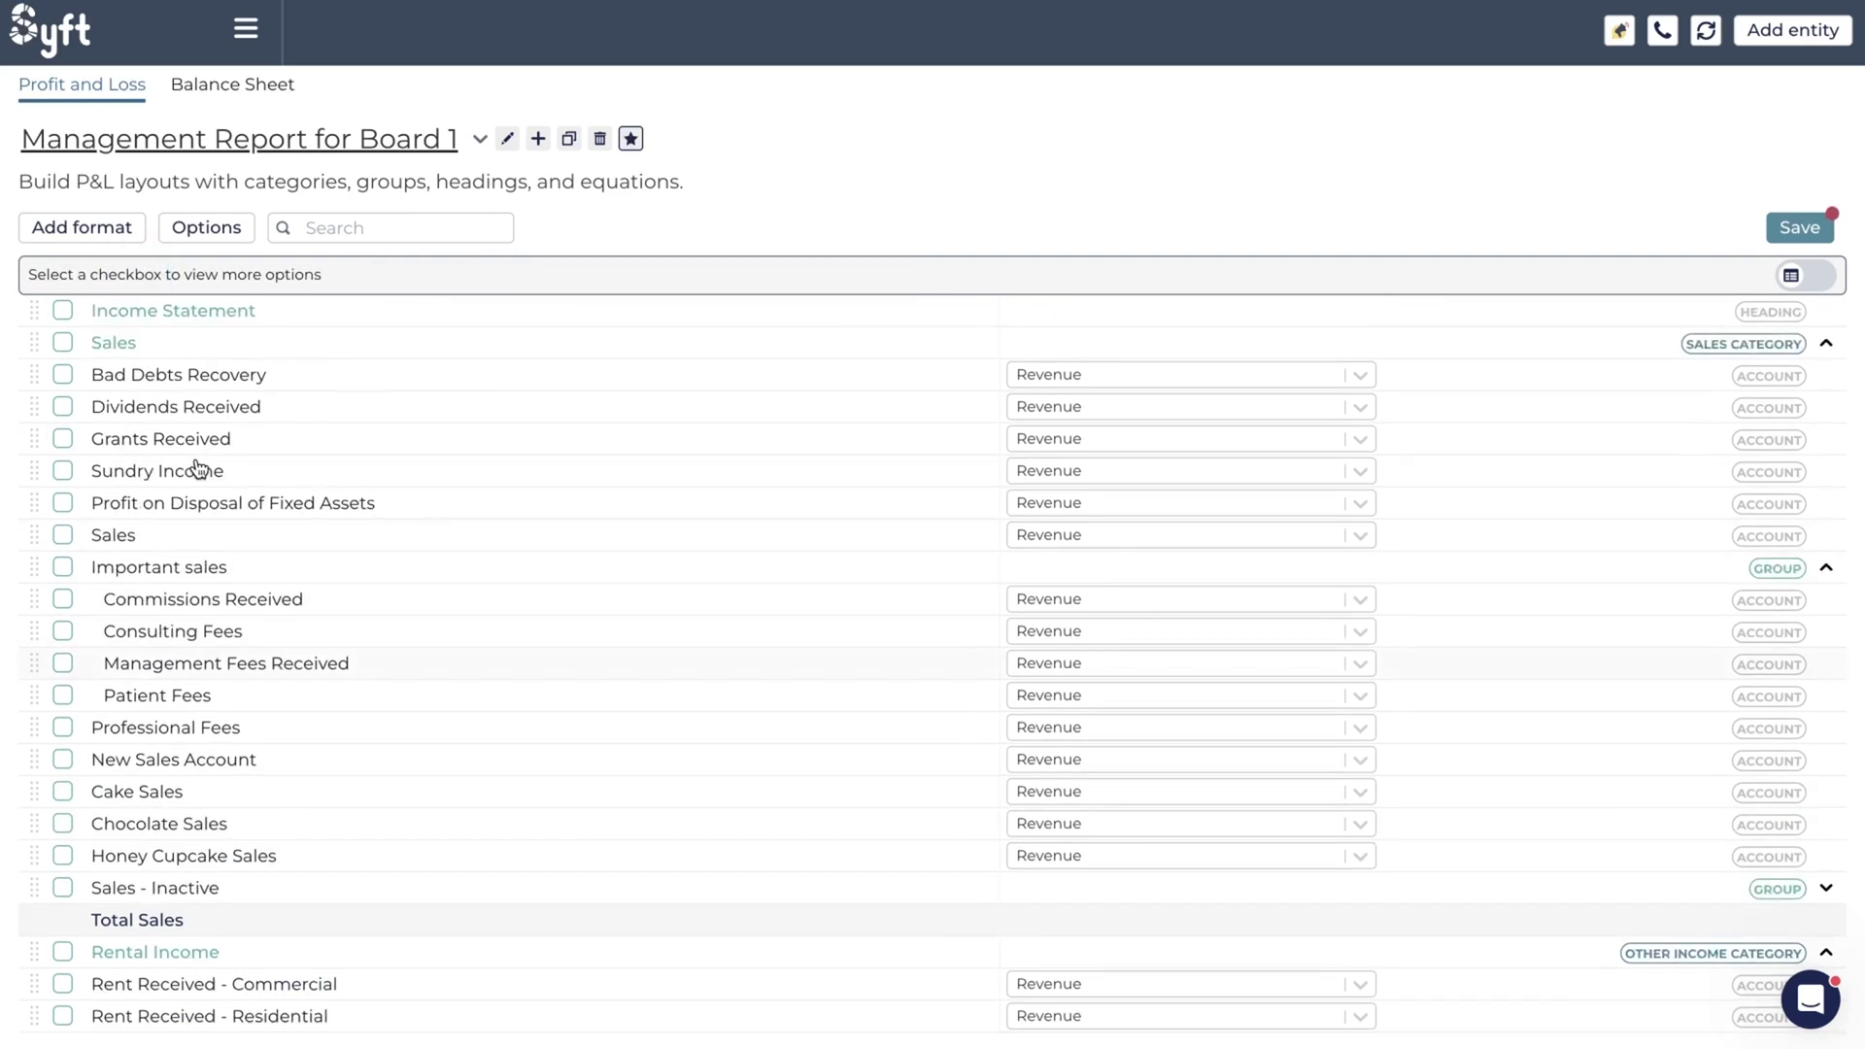
{"action": "left_click", "coordinate": [344, 229]}
{"action": "type", "text": "com"}
{"action": "type", "text": "m"}
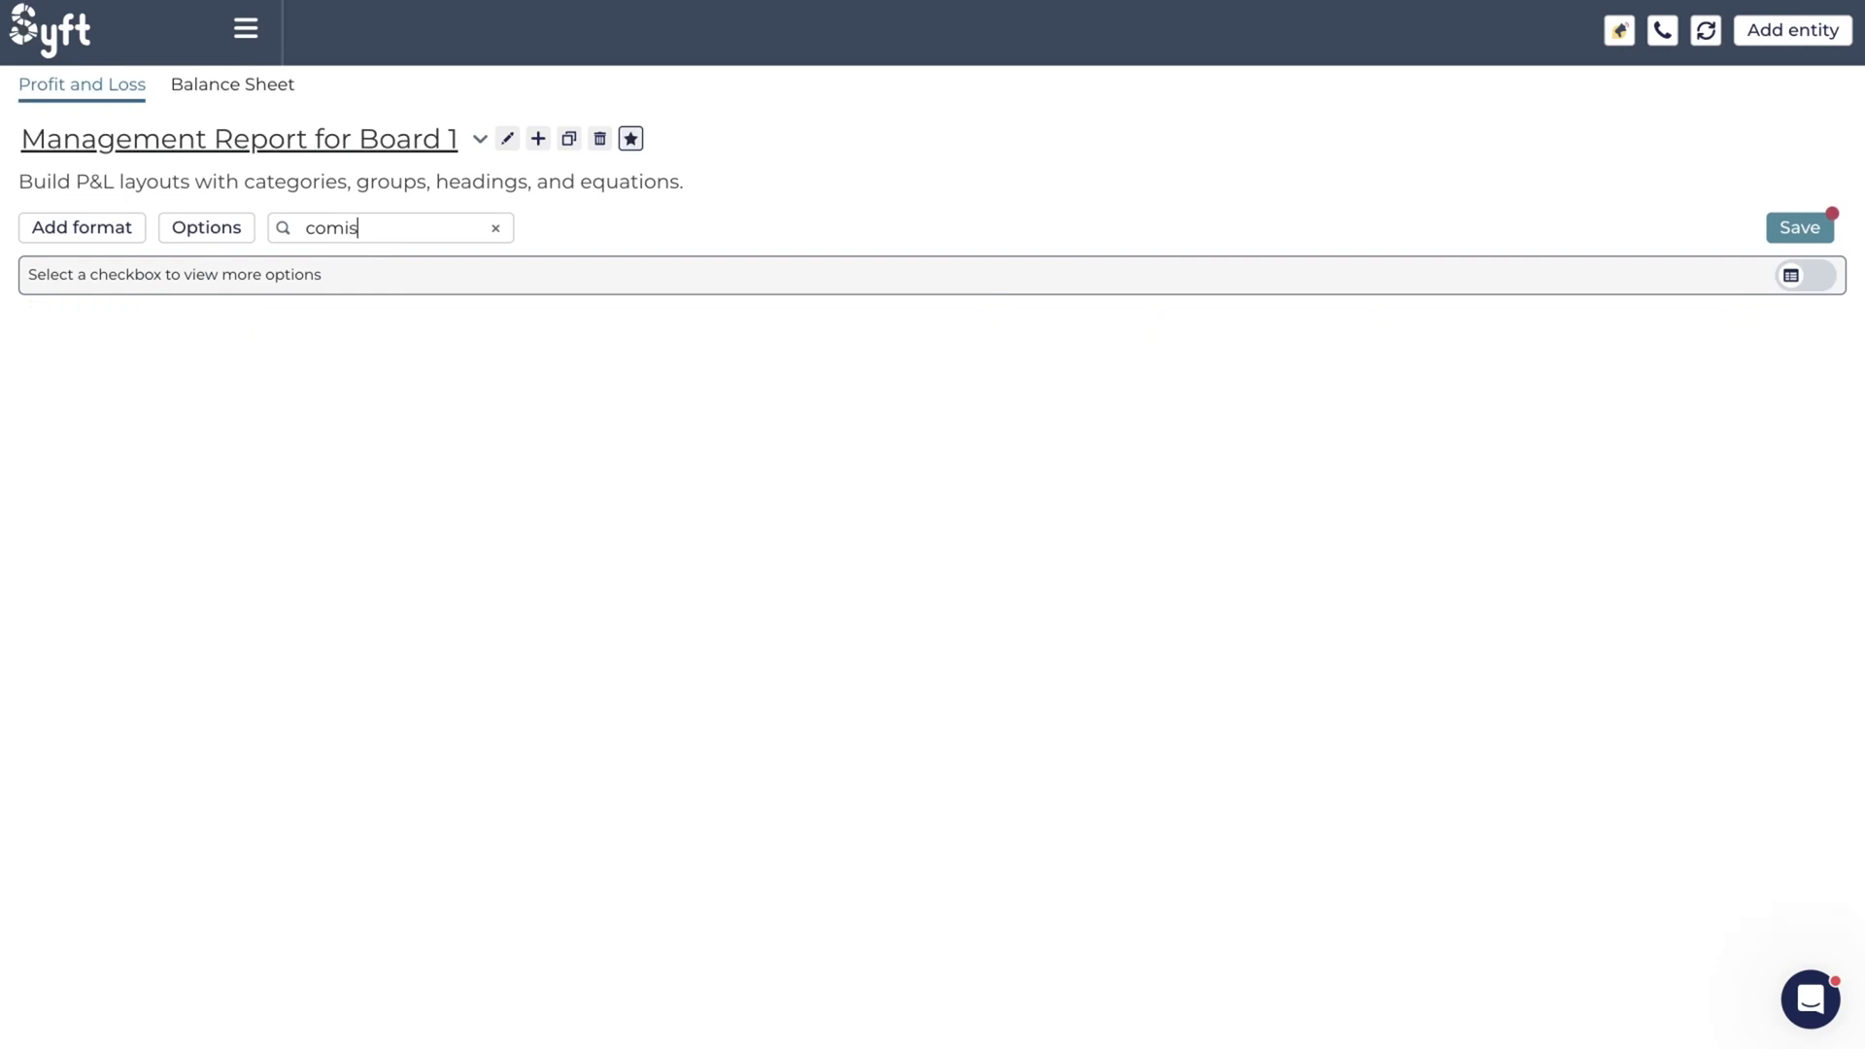
{"action": "key", "text": "BackSpace"}
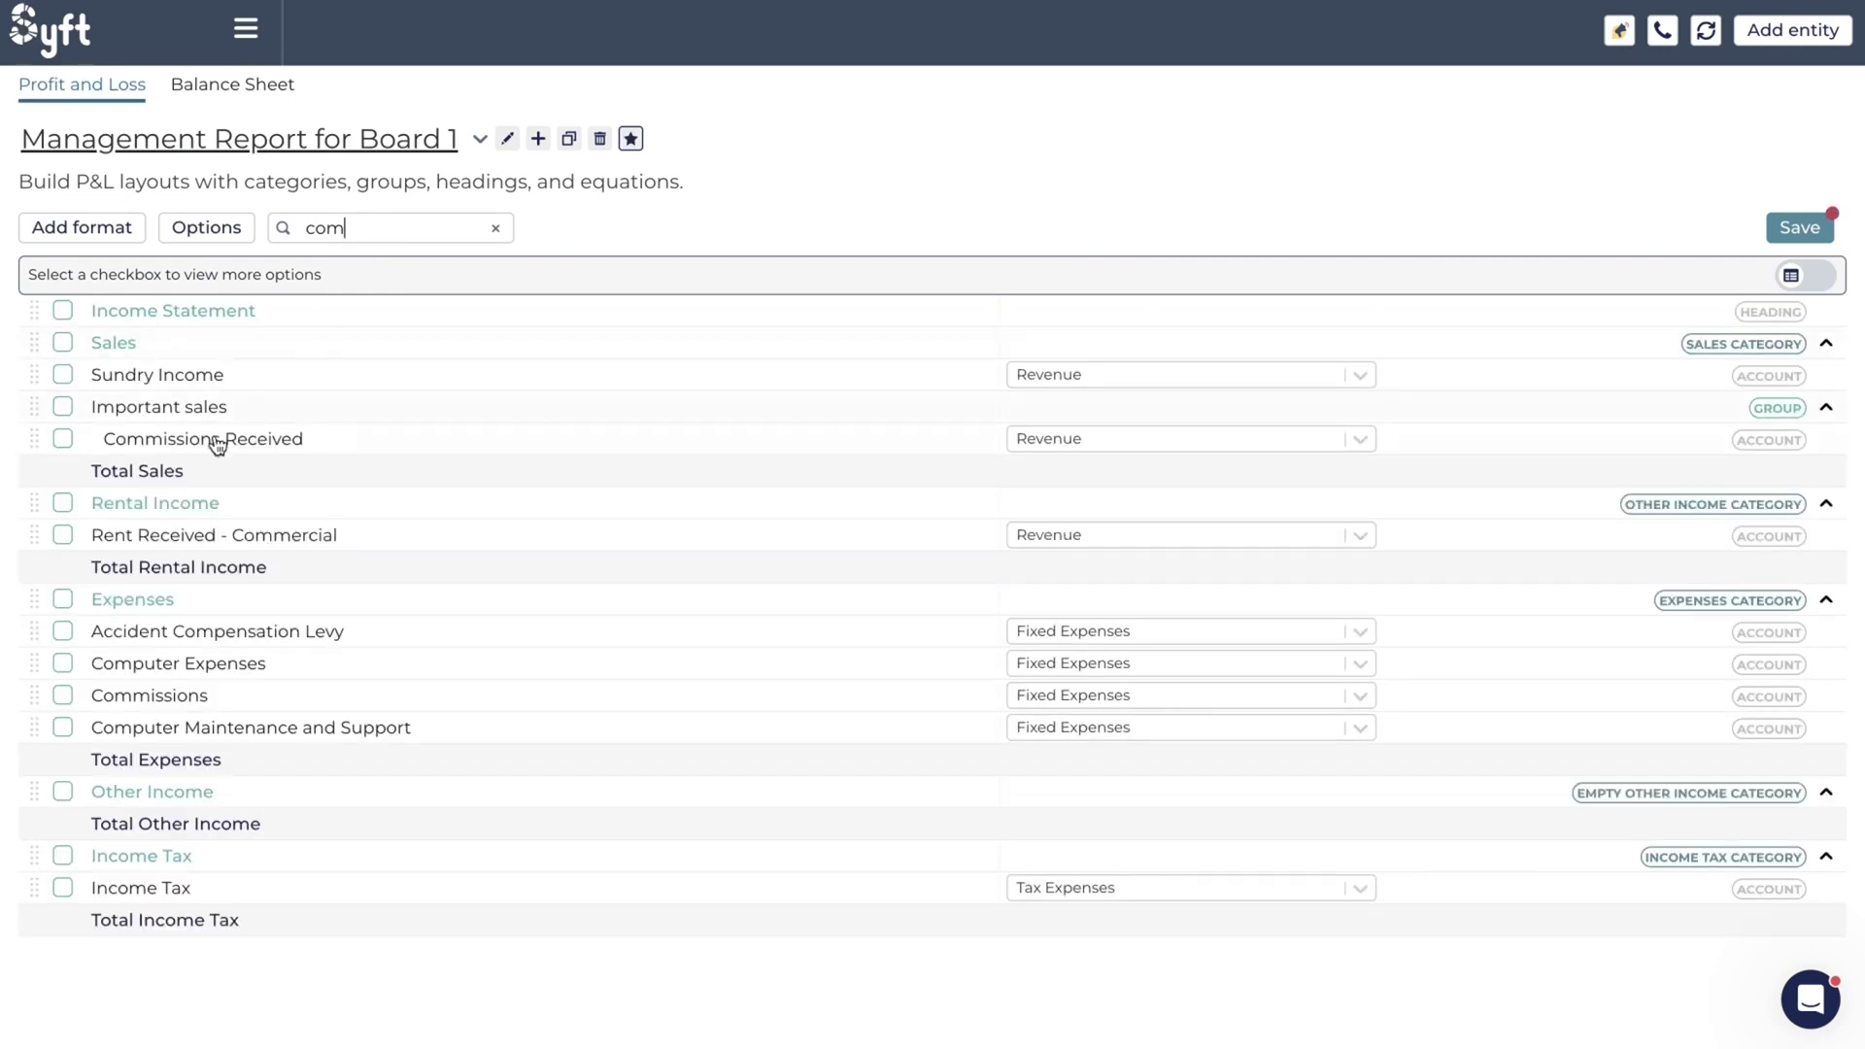
{"action": "type", "text": "miss"}
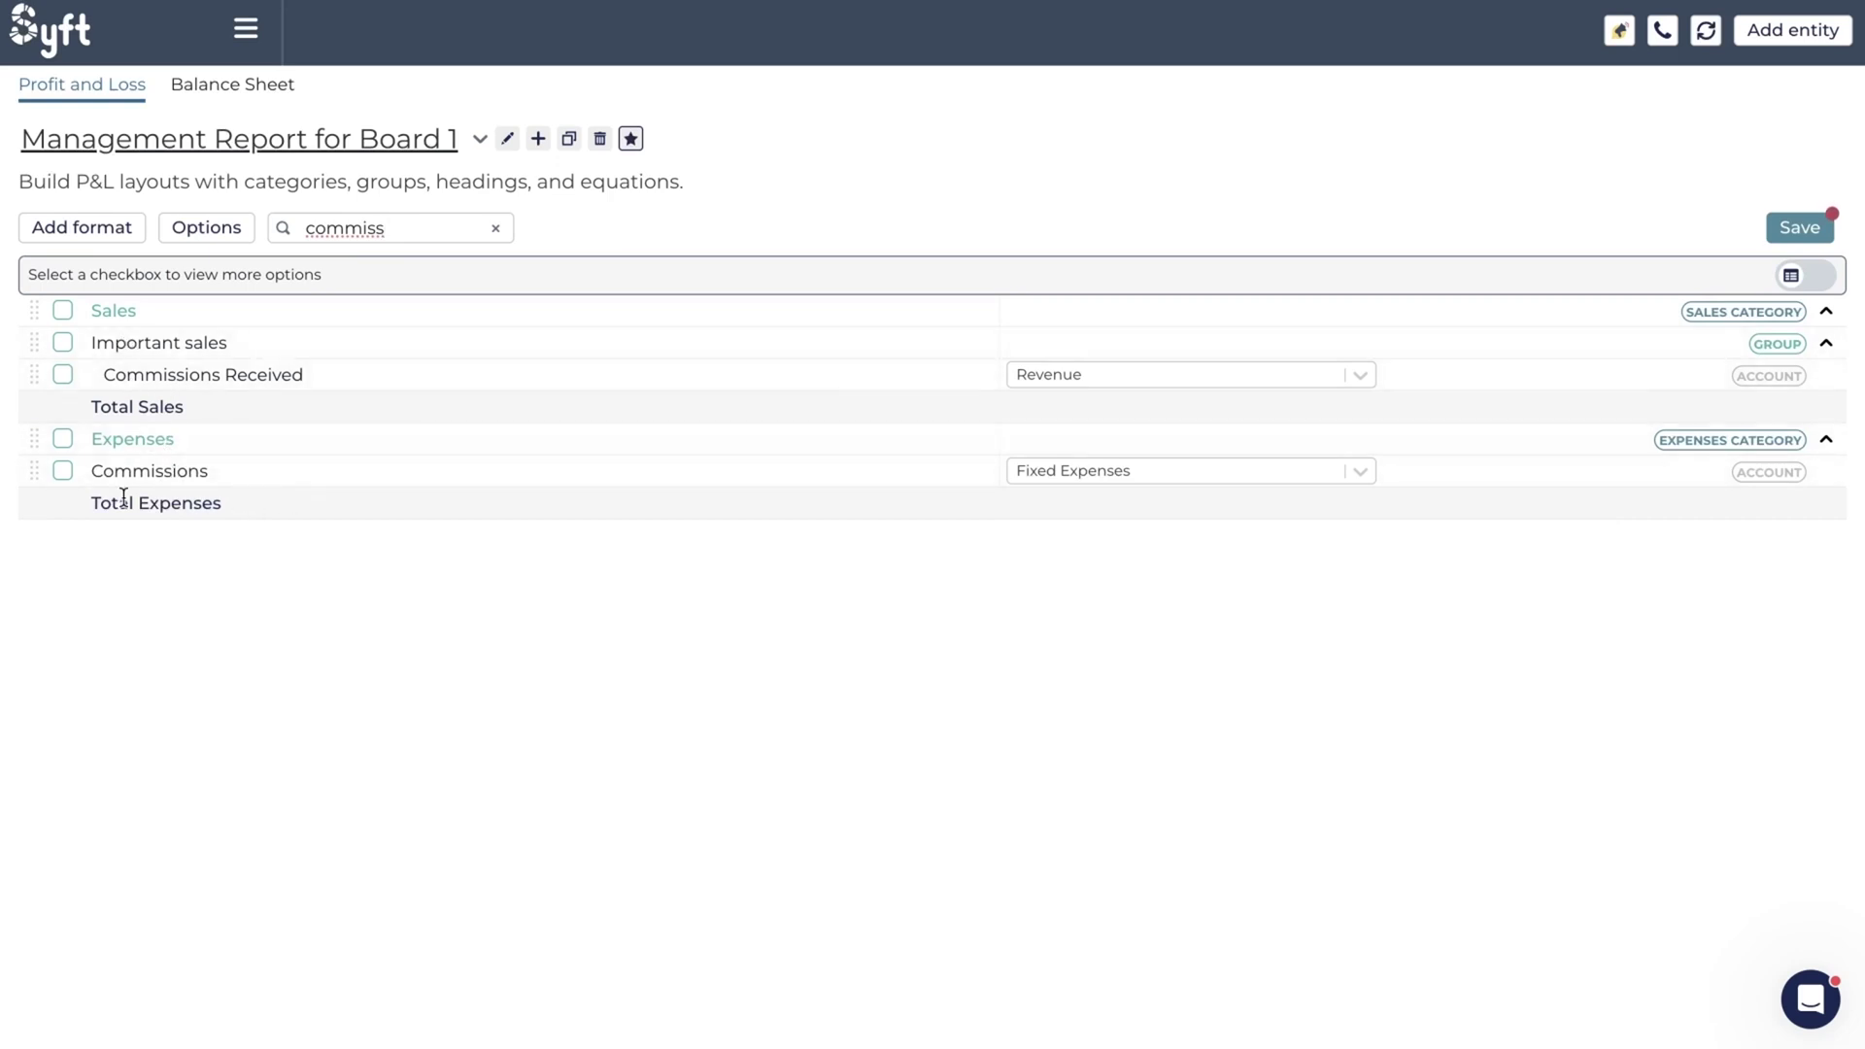
{"action": "left_click", "coordinate": [65, 378]}
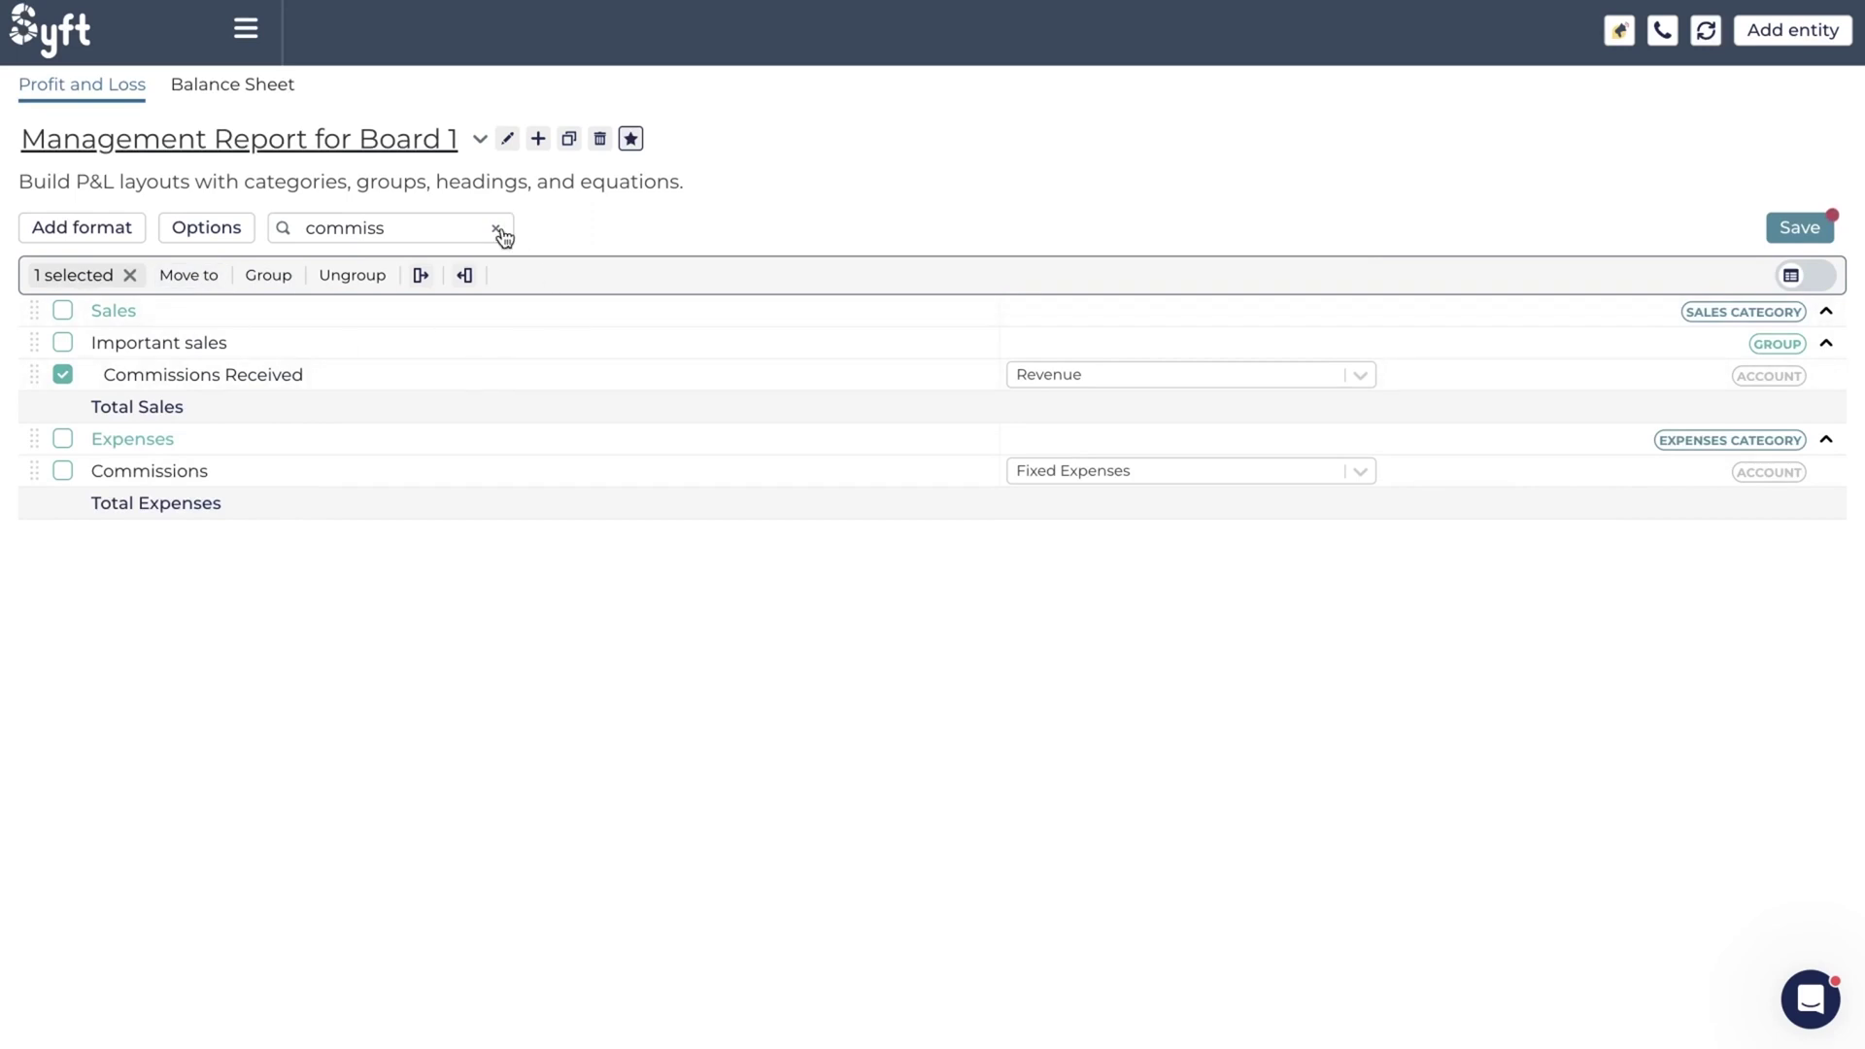
{"action": "left_click", "coordinate": [499, 230]}
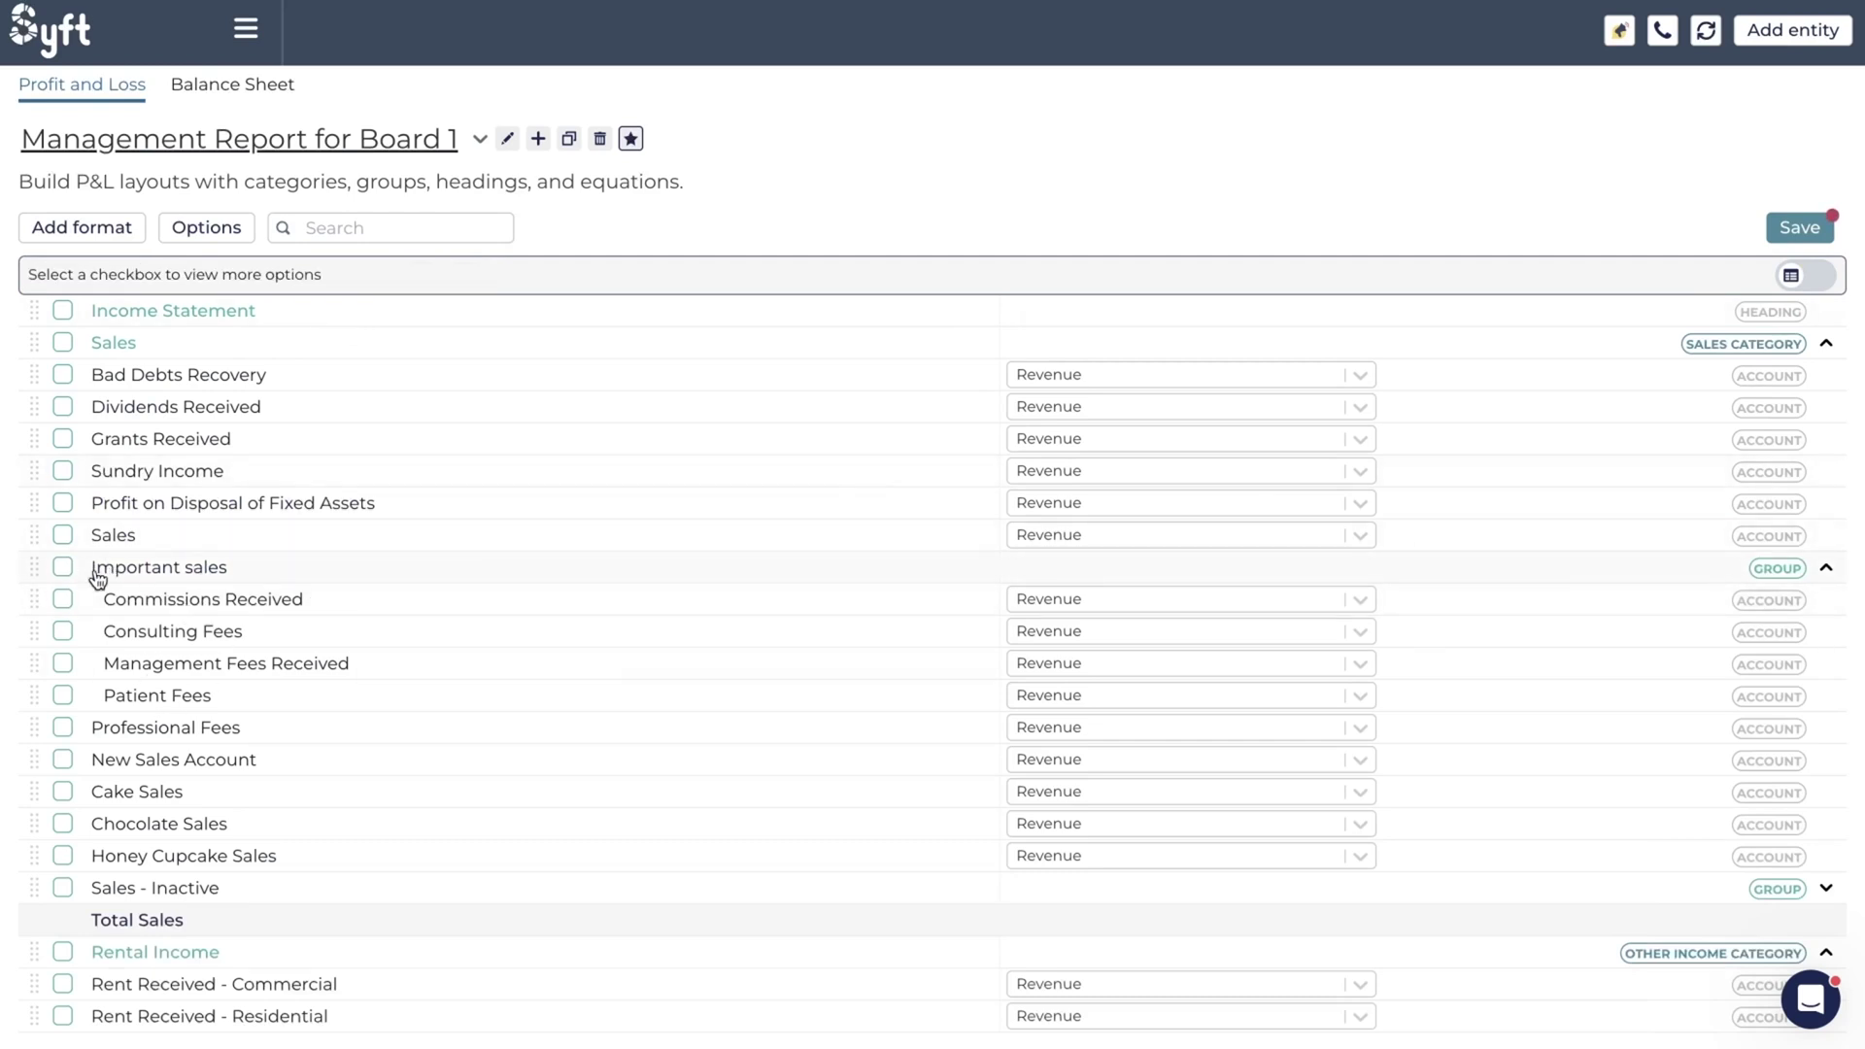
{"action": "left_click", "coordinate": [64, 569]}
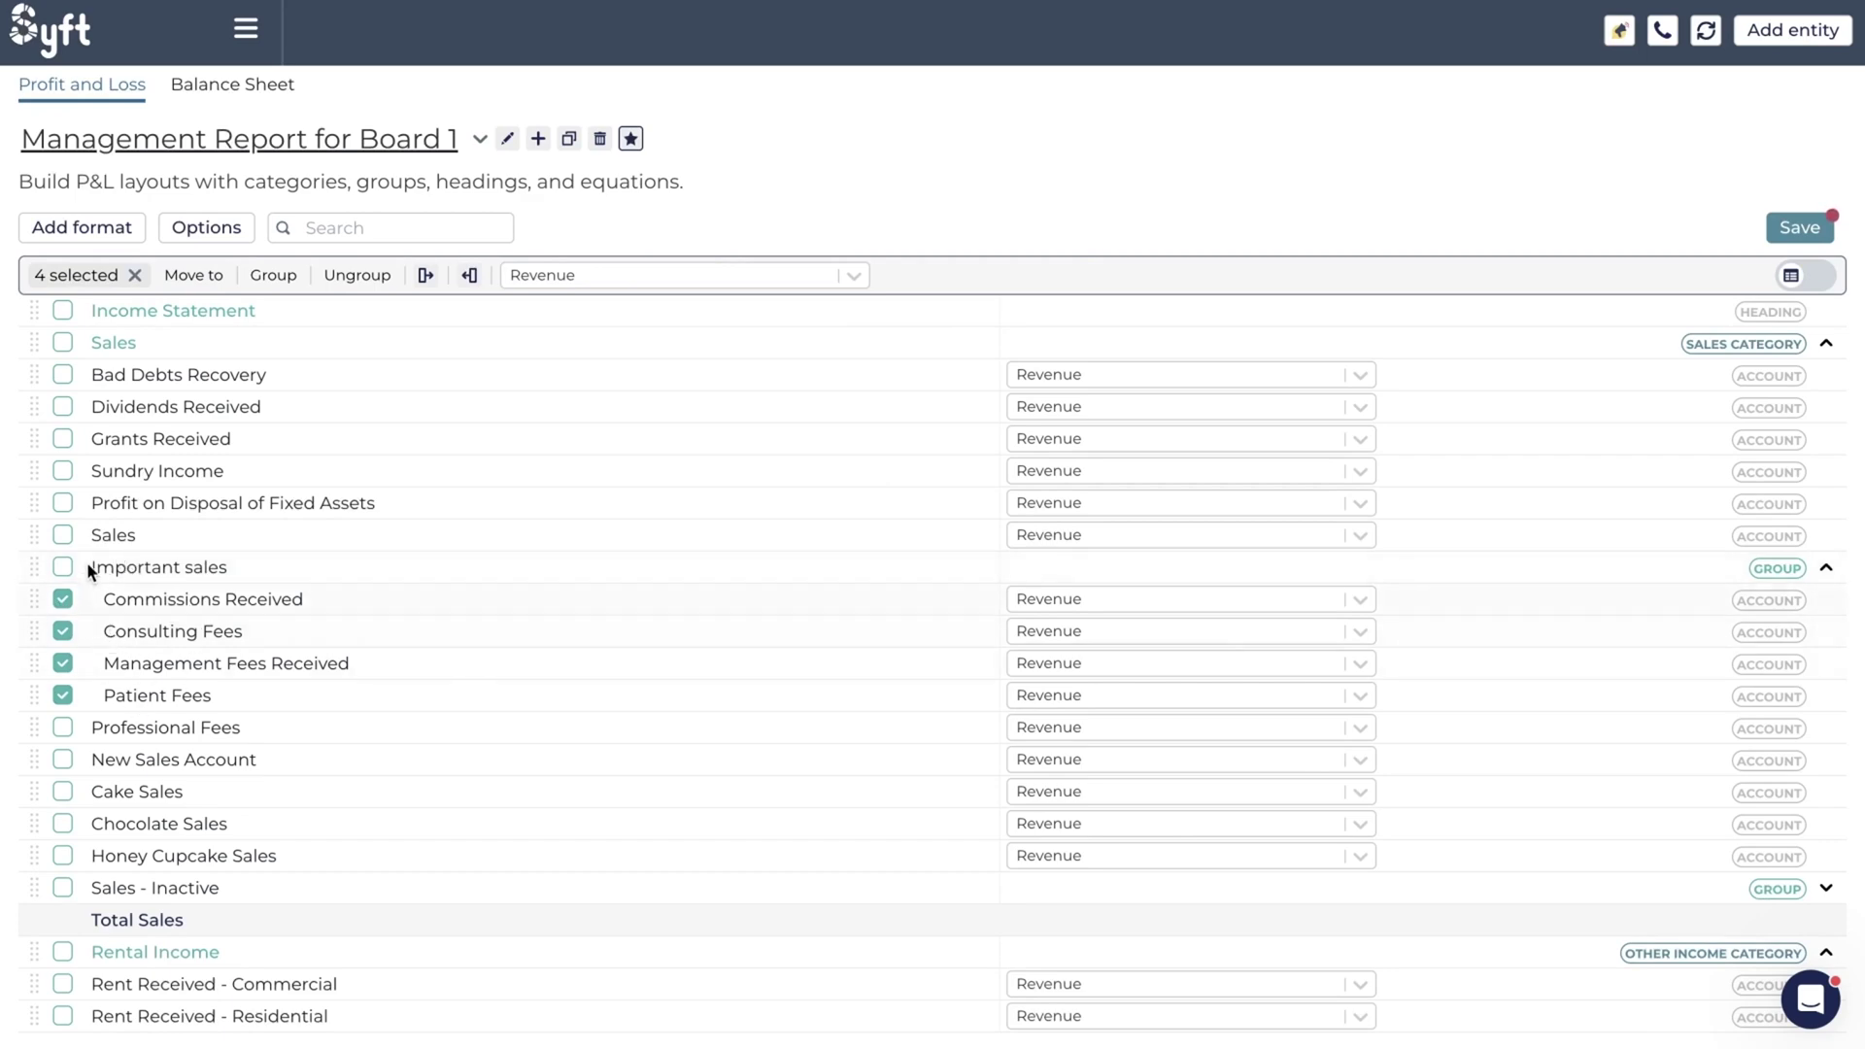
{"action": "left_click", "coordinate": [193, 276]}
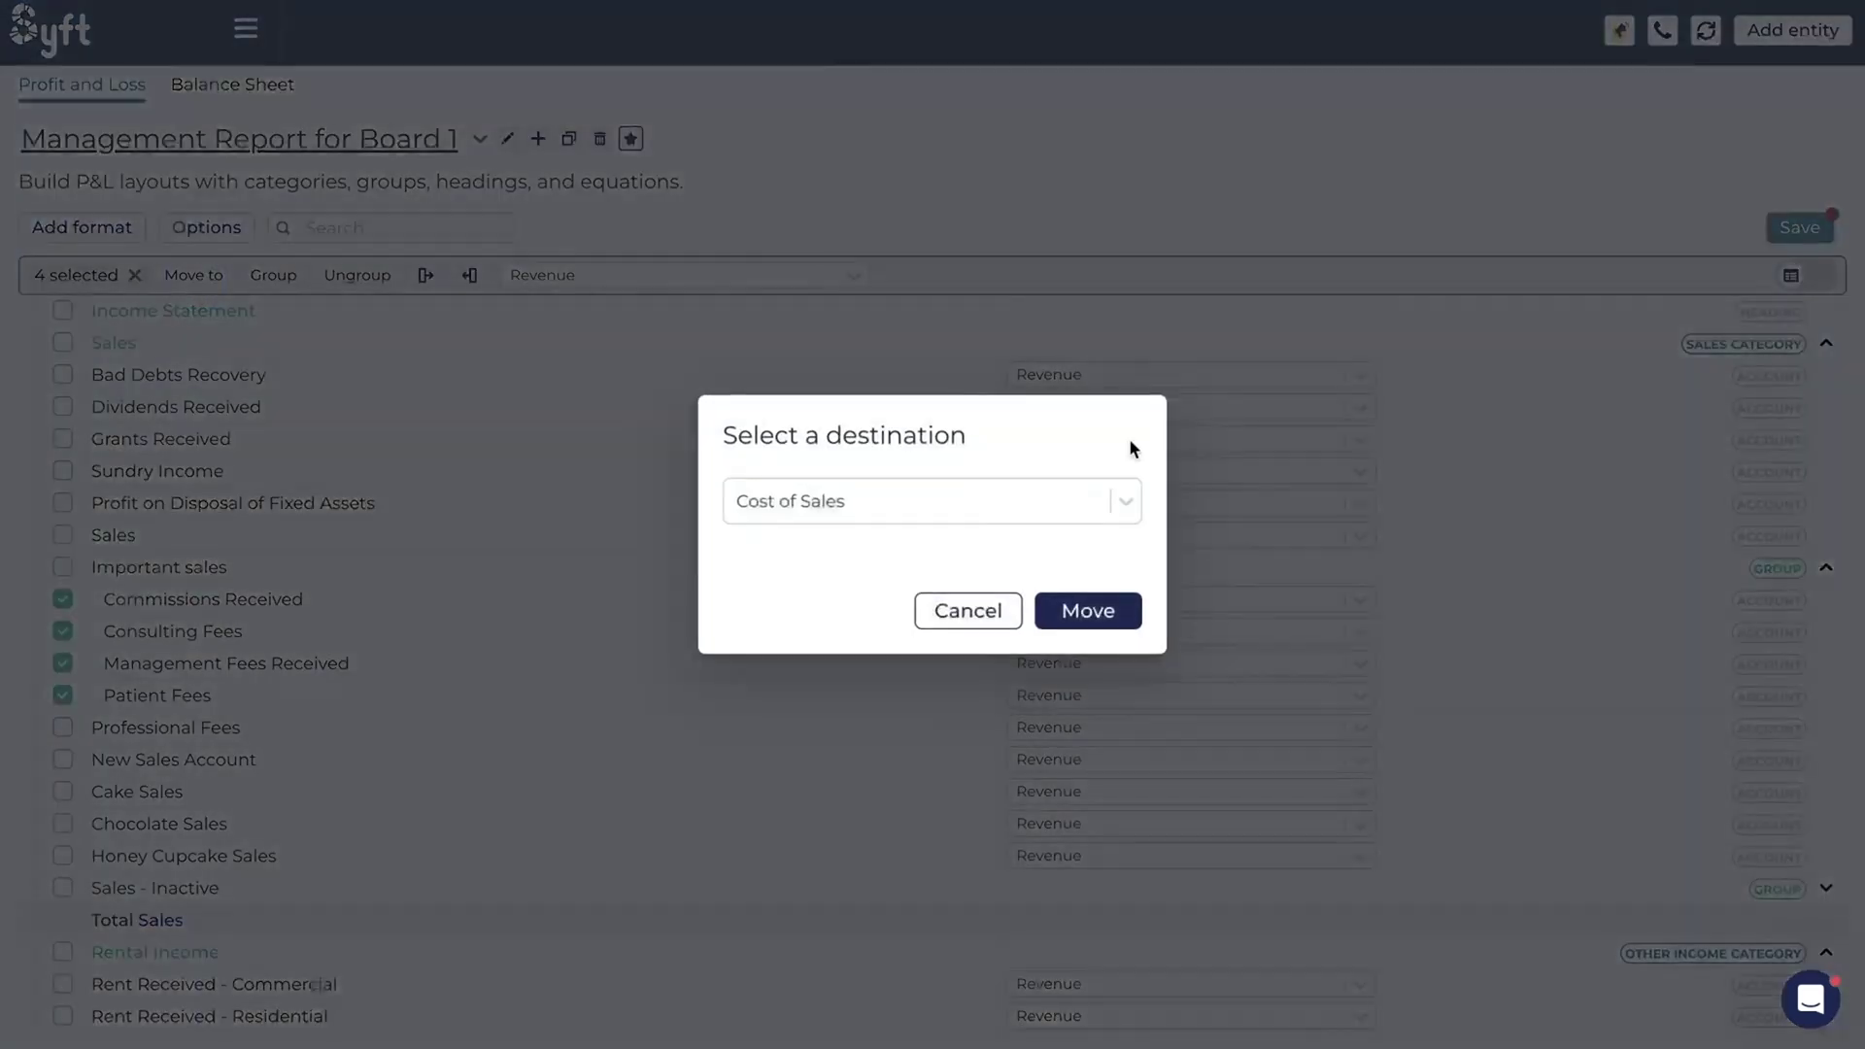
{"action": "left_click", "coordinate": [957, 617]}
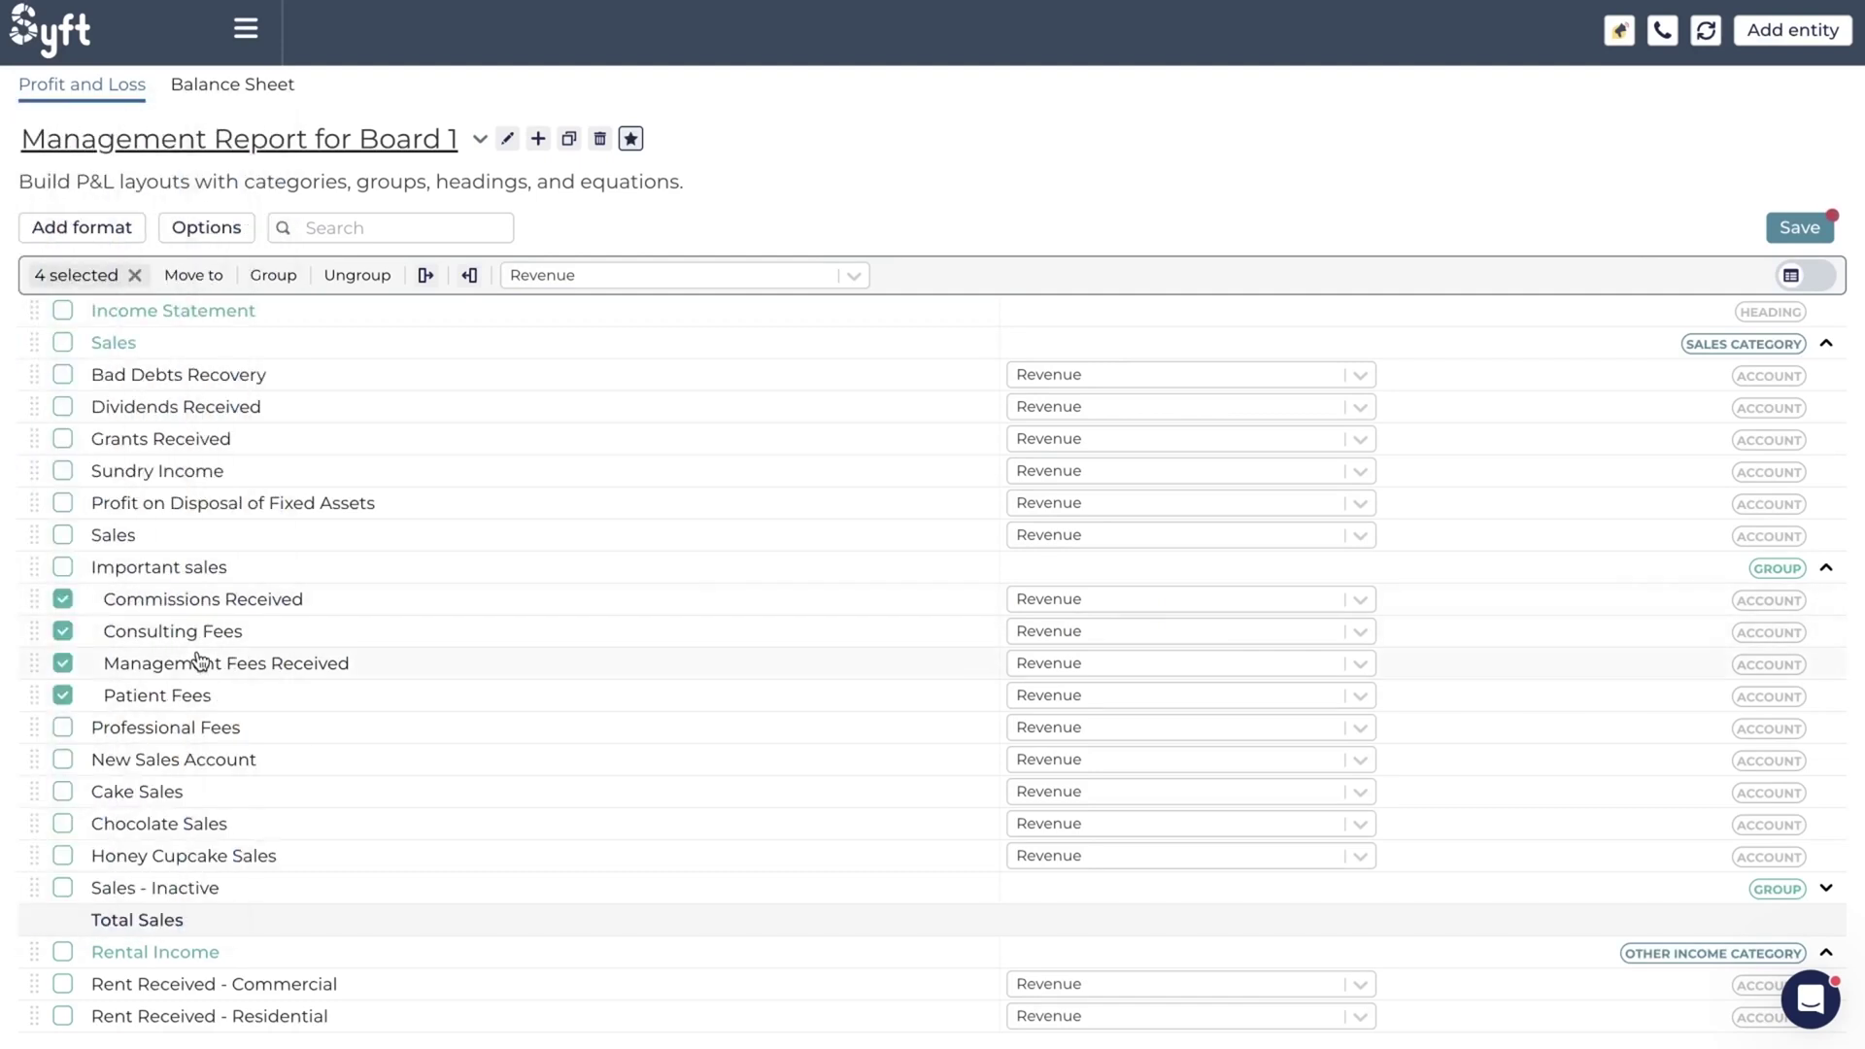
{"action": "left_click", "coordinate": [135, 279]}
- Select the range of accounts from Commissions Received to Patient Fees and clear the selection
{"action": "left_click", "coordinate": [63, 600]}
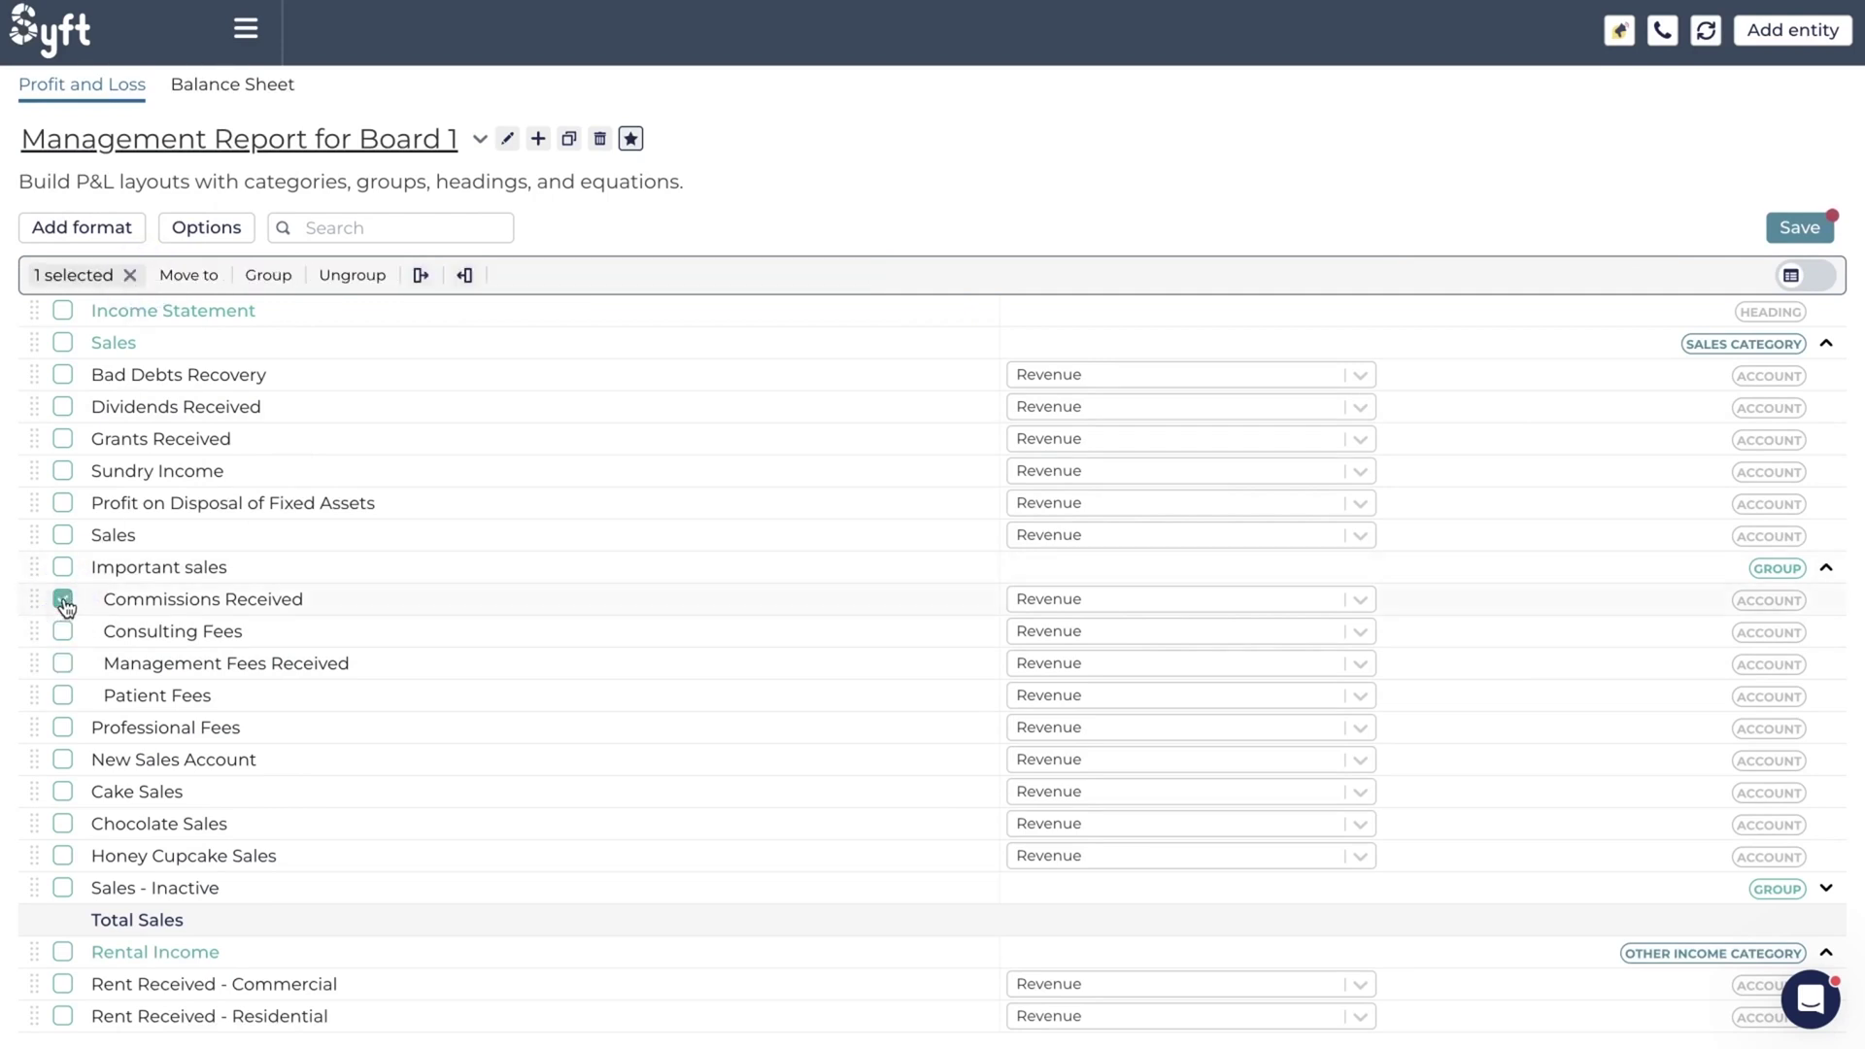
{"action": "left_click", "coordinate": [63, 696], "text": "shift"}
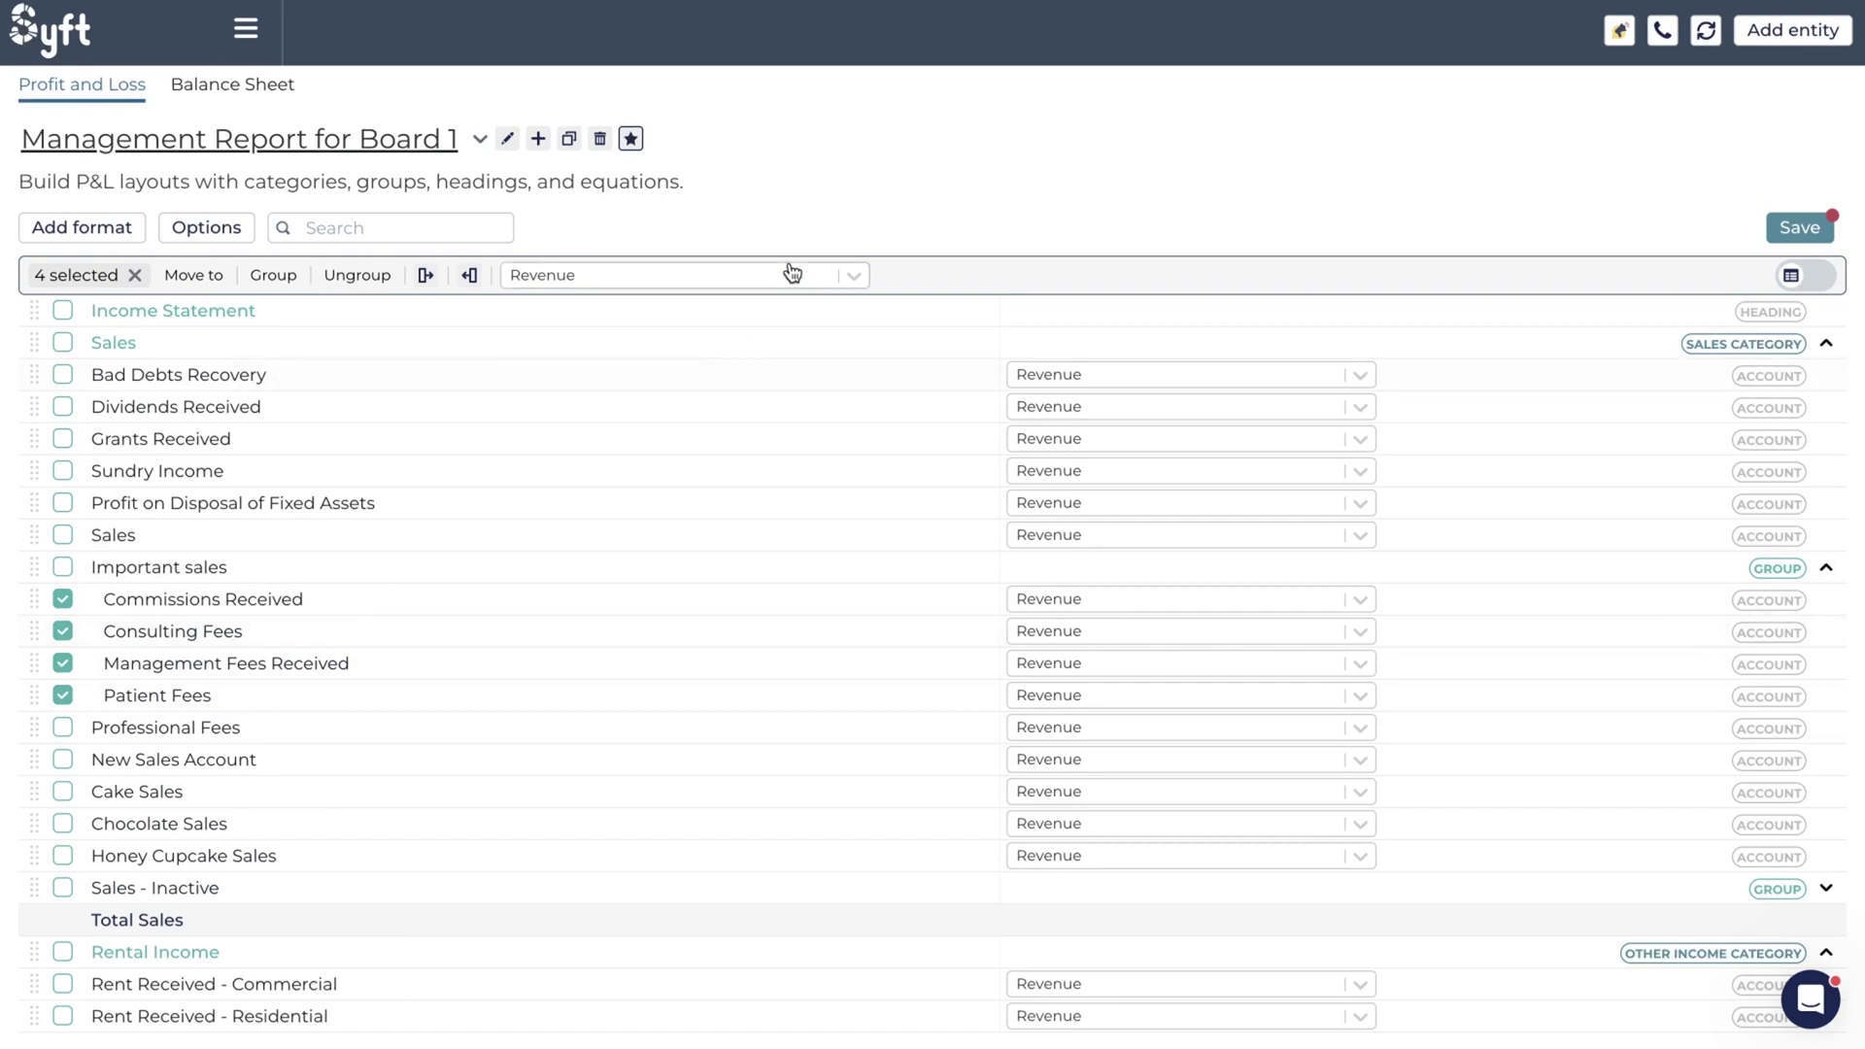
{"action": "left_click", "coordinate": [134, 275]}
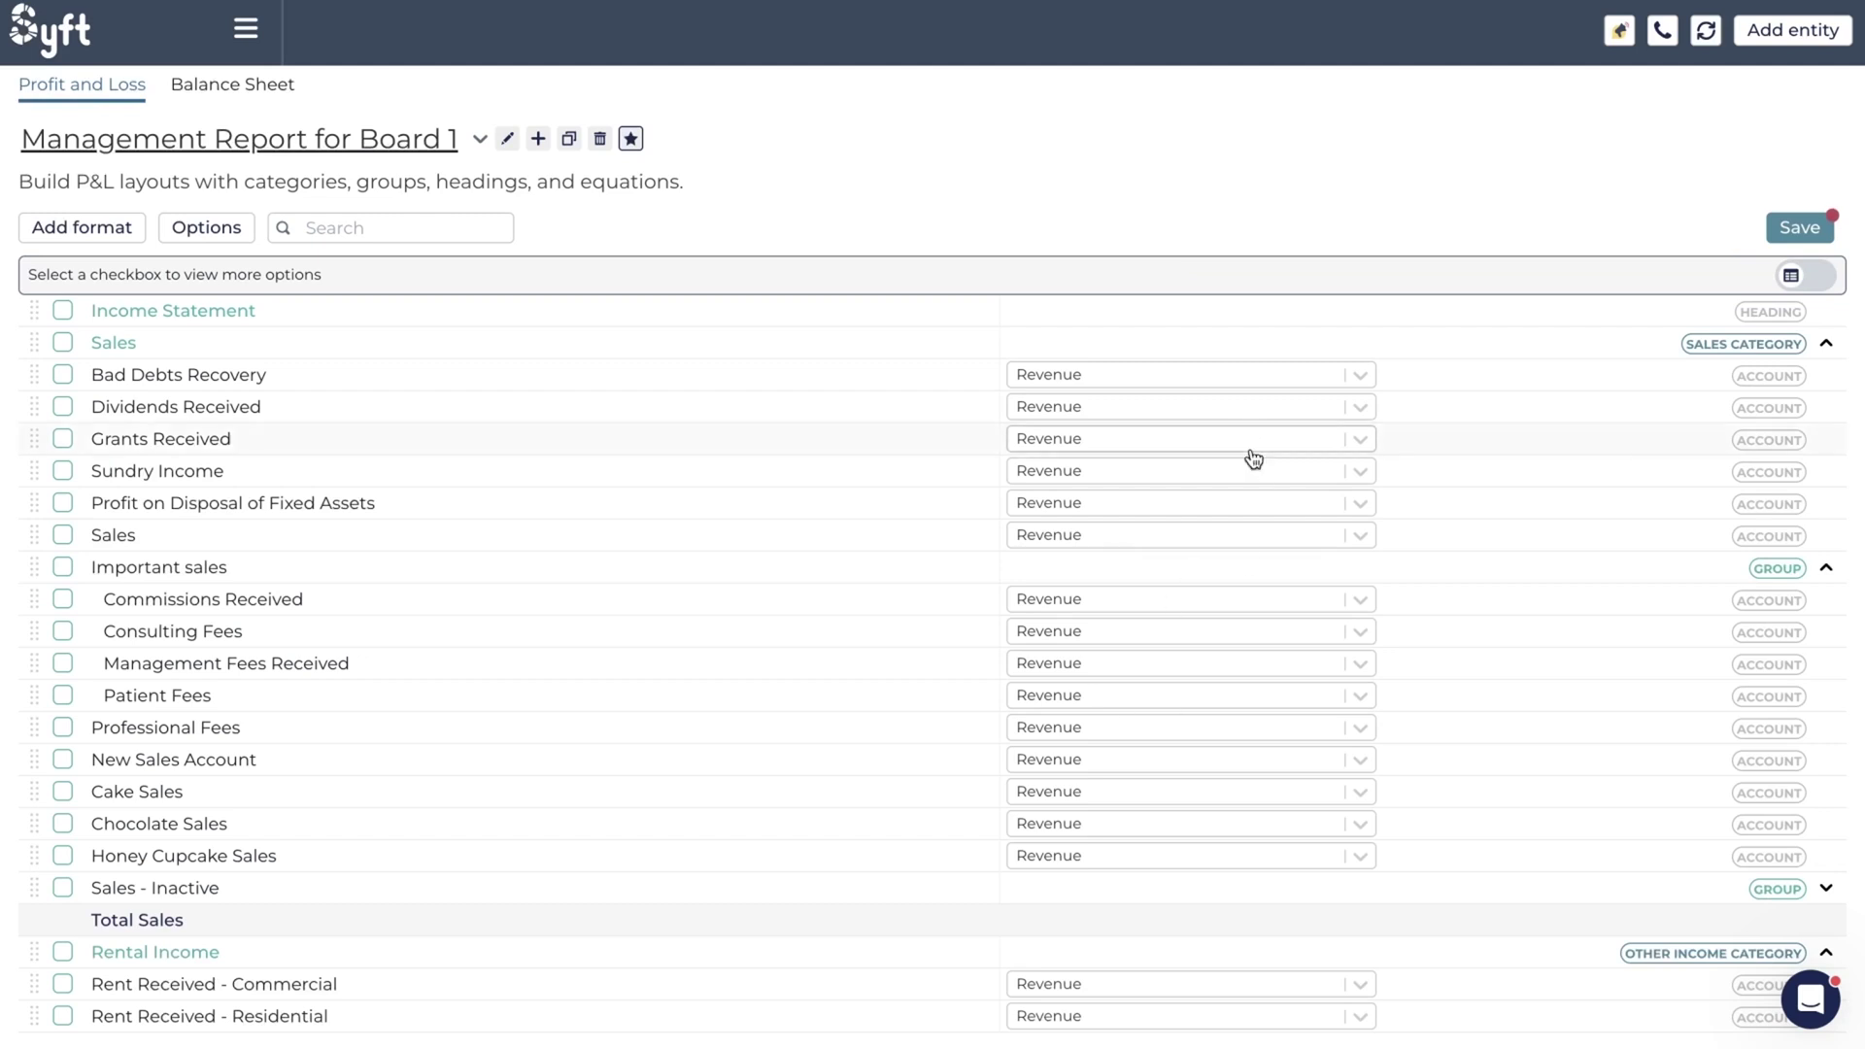
- Group the Dividends Received and Grants Received accounts into a new group within Sales and save the layout
{"action": "mouse_move", "coordinate": [6, 201]}
{"action": "left_click", "coordinate": [1795, 228]}
{"action": "left_click", "coordinate": [62, 406]}
{"action": "left_click", "coordinate": [62, 438]}
{"action": "left_click", "coordinate": [264, 276]}
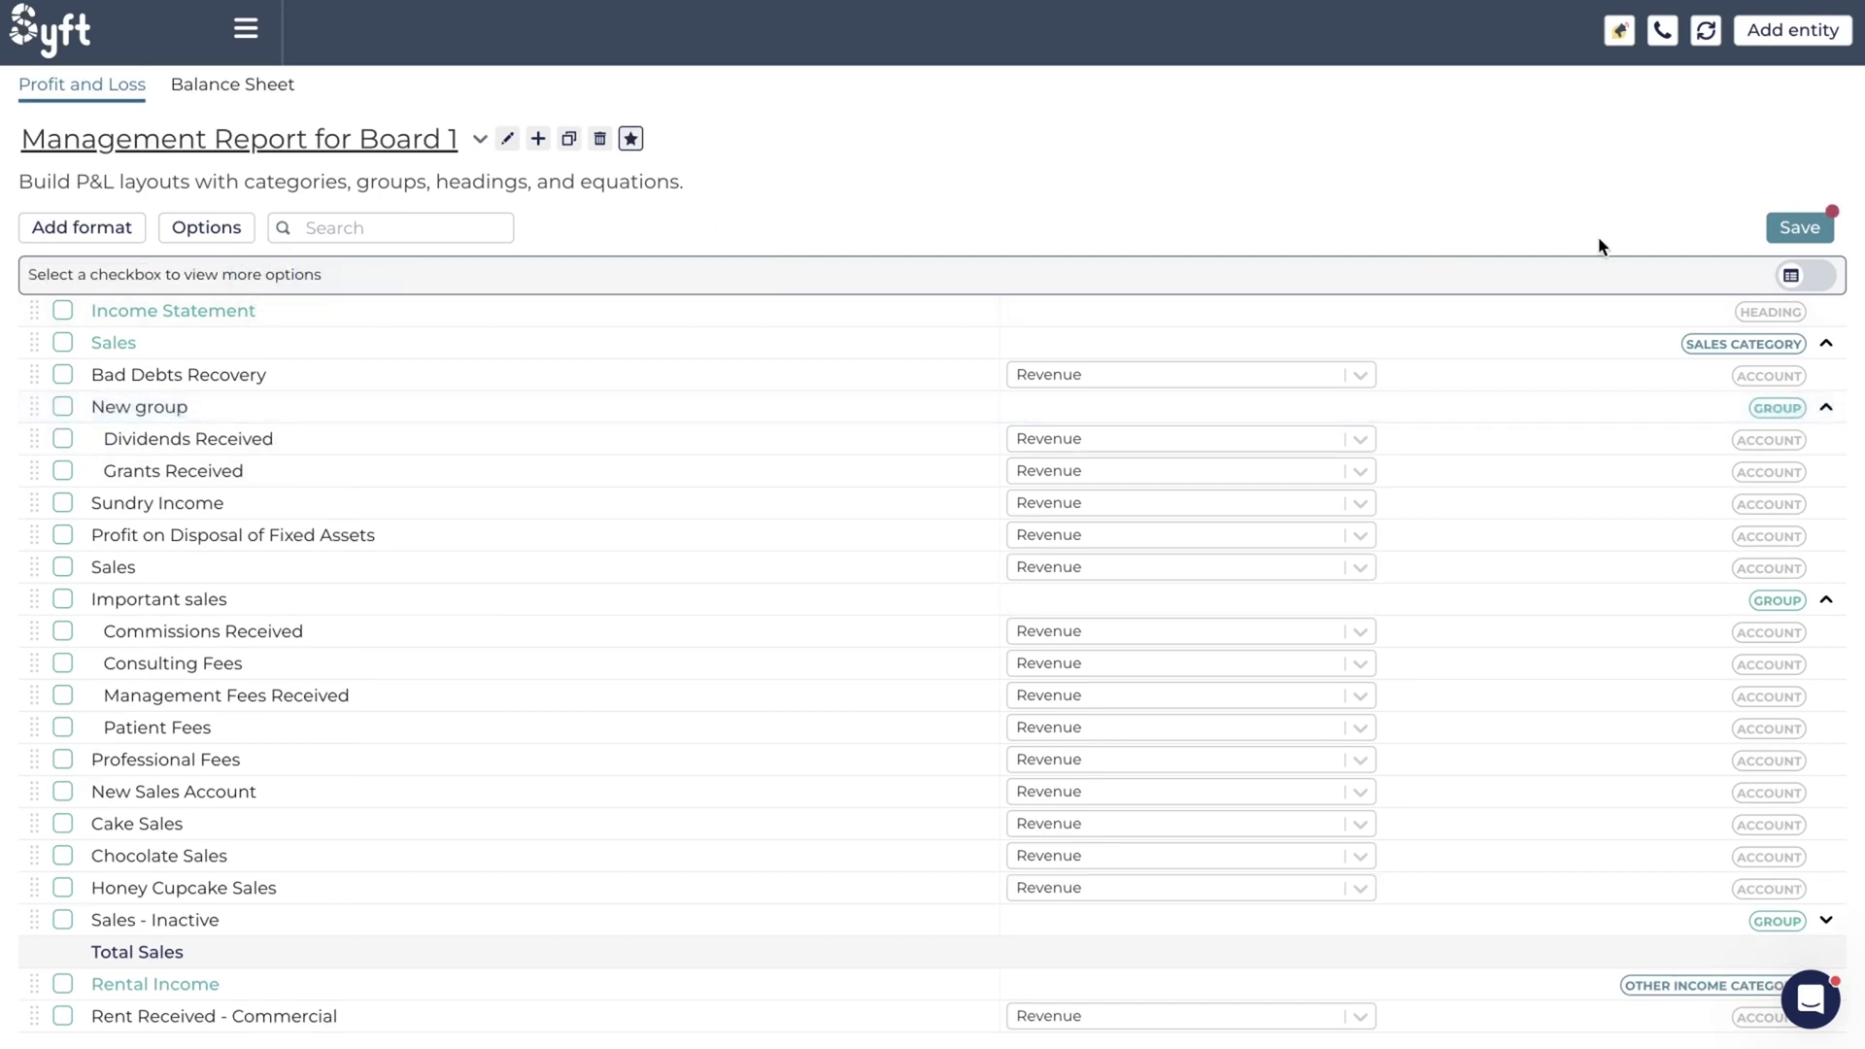
{"action": "left_click", "coordinate": [1792, 233]}
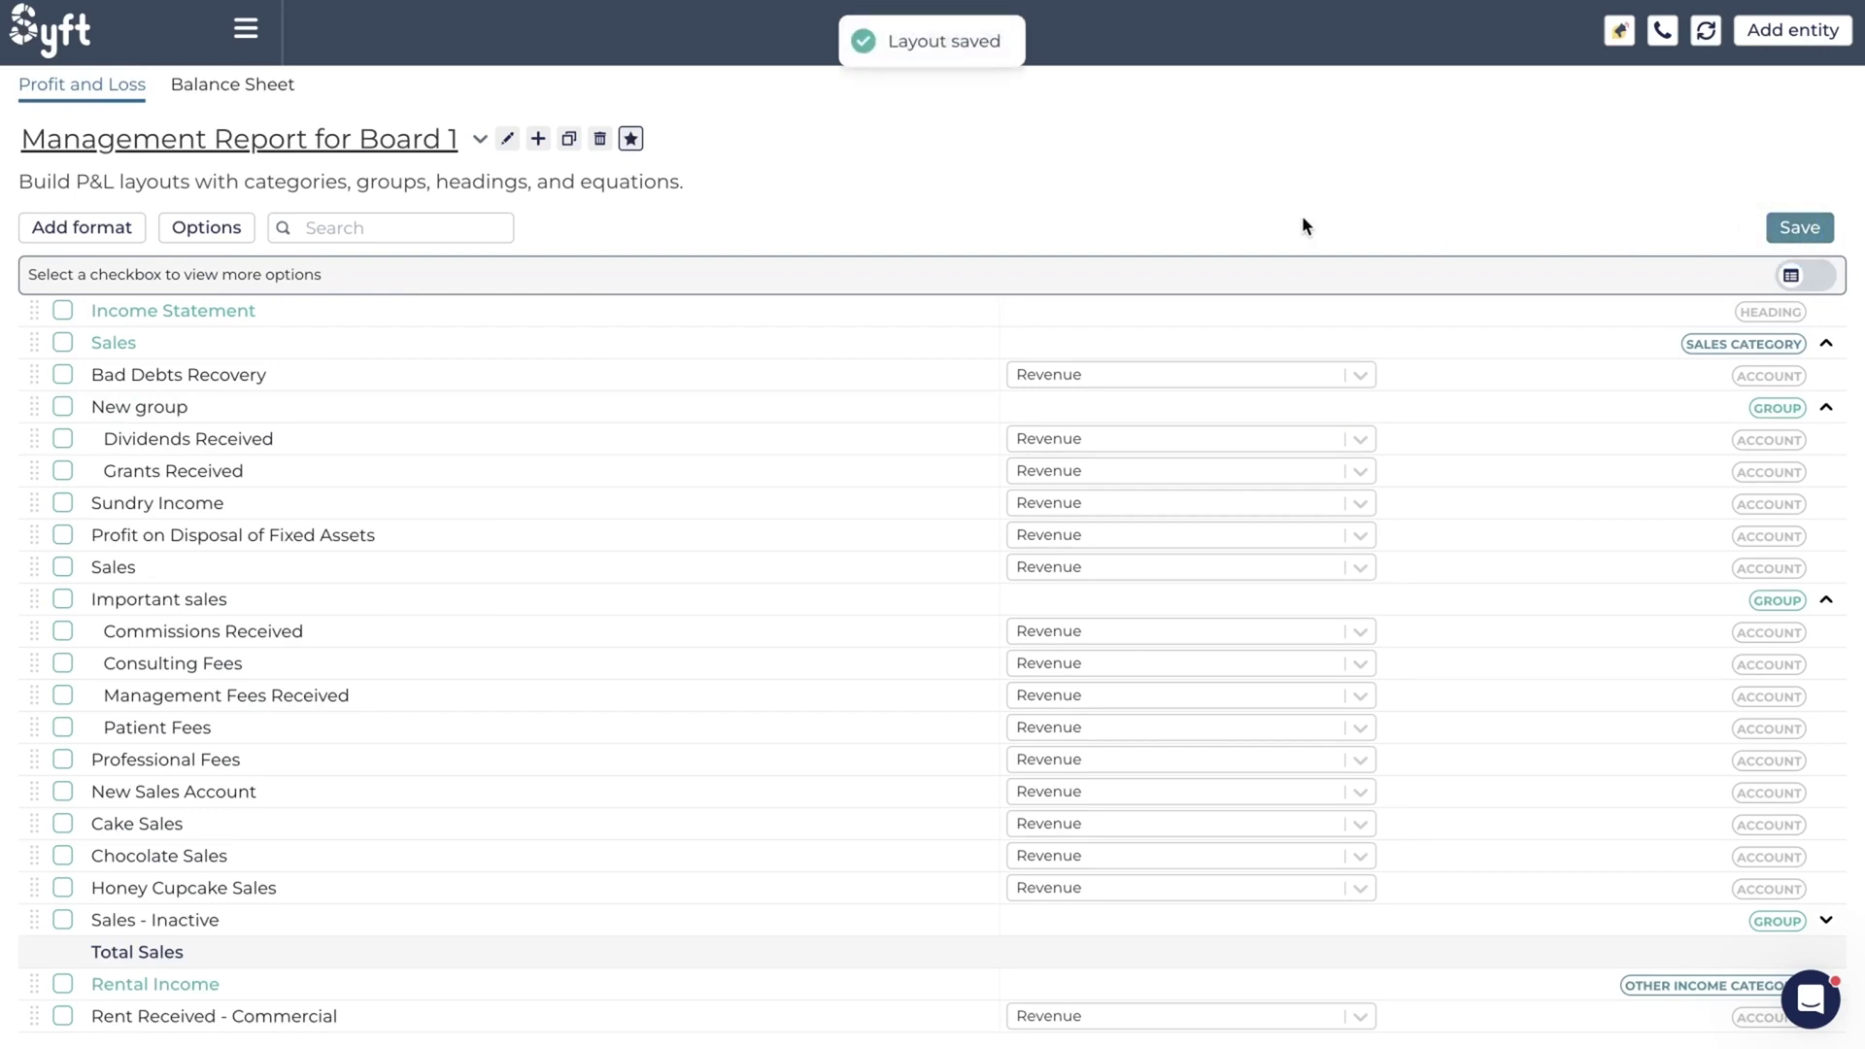